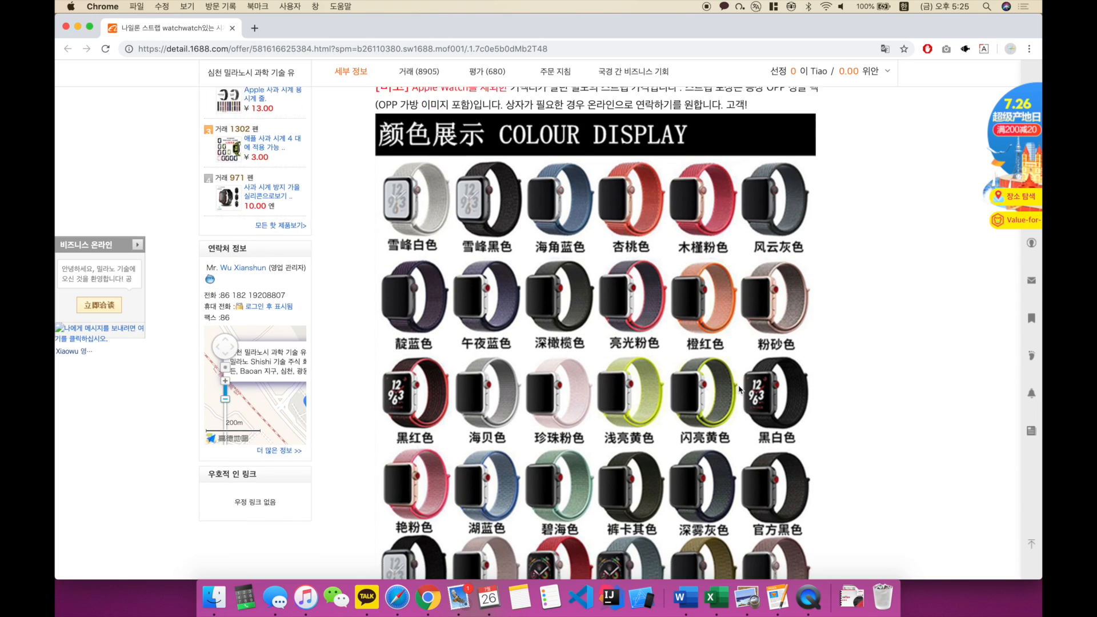
Step: Examine the product page's colour display chart, the 为什么选择我们? features, the product parameters and the strap sizes
{"action": "scroll", "coordinate": [740, 389], "scroll_direction": "down", "scroll_amount": 13}
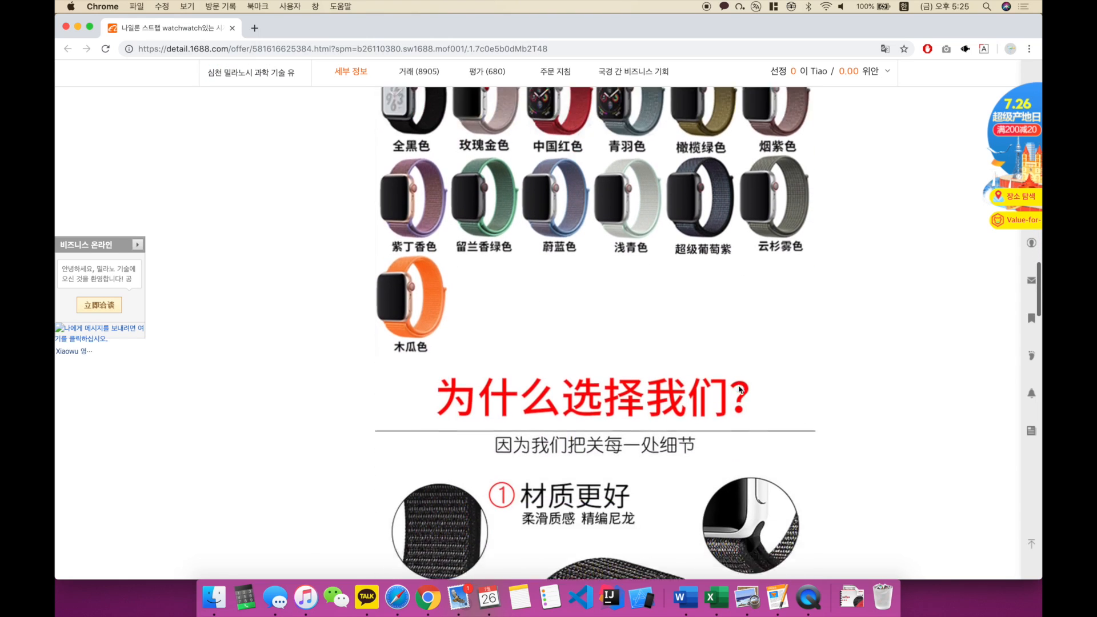
{"action": "scroll", "coordinate": [542, 234], "scroll_direction": "down", "scroll_amount": 1}
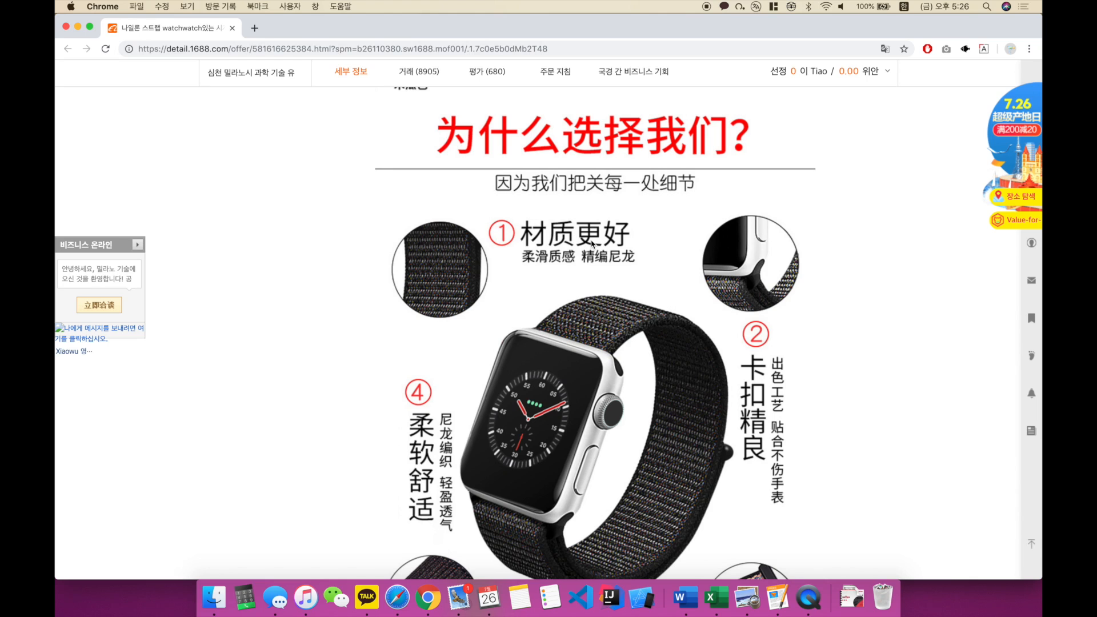
{"action": "scroll", "coordinate": [592, 245], "scroll_direction": "down", "scroll_amount": 2}
{"action": "scroll", "coordinate": [617, 229], "scroll_direction": "up", "scroll_amount": 2}
{"action": "scroll", "coordinate": [637, 213], "scroll_direction": "down", "scroll_amount": 2}
{"action": "scroll", "coordinate": [636, 212], "scroll_direction": "down", "scroll_amount": 10}
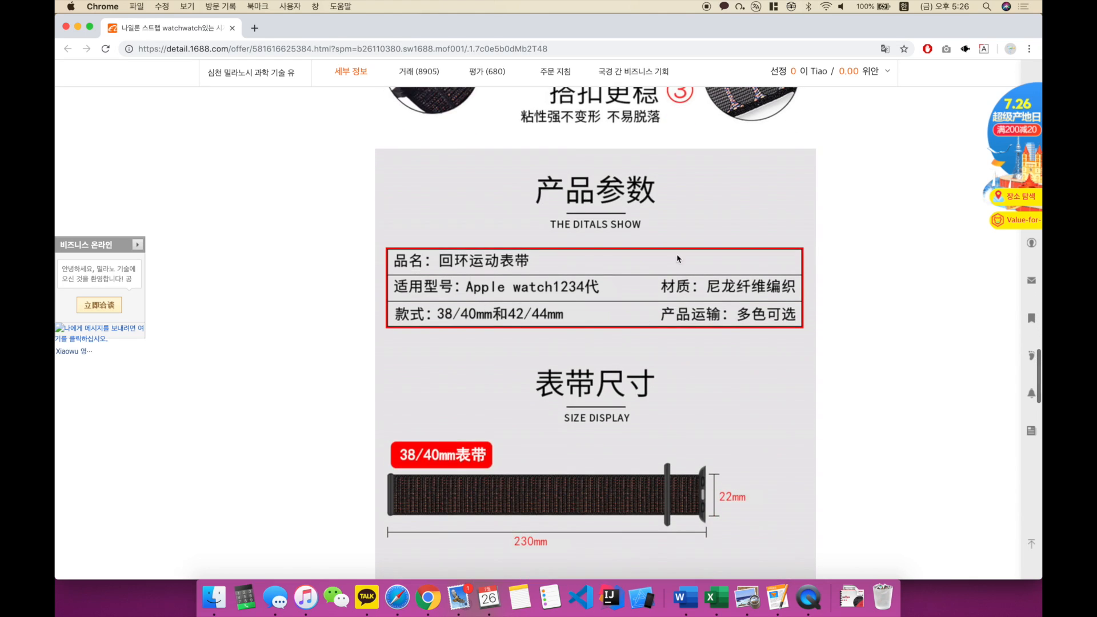
{"action": "scroll", "coordinate": [686, 271], "scroll_direction": "down", "scroll_amount": 6}
{"action": "scroll", "coordinate": [633, 251], "scroll_direction": "down", "scroll_amount": 9}
{"action": "scroll", "coordinate": [613, 168], "scroll_direction": "down", "scroll_amount": 12}
{"action": "scroll", "coordinate": [644, 198], "scroll_direction": "down", "scroll_amount": 3}
{"action": "scroll", "coordinate": [644, 196], "scroll_direction": "up", "scroll_amount": 3}
Step: Examine the Velcro close-ups, individual strap colour photos, wearing shots and the company certificates further down the page
{"action": "scroll", "coordinate": [649, 197], "scroll_direction": "down", "scroll_amount": 11}
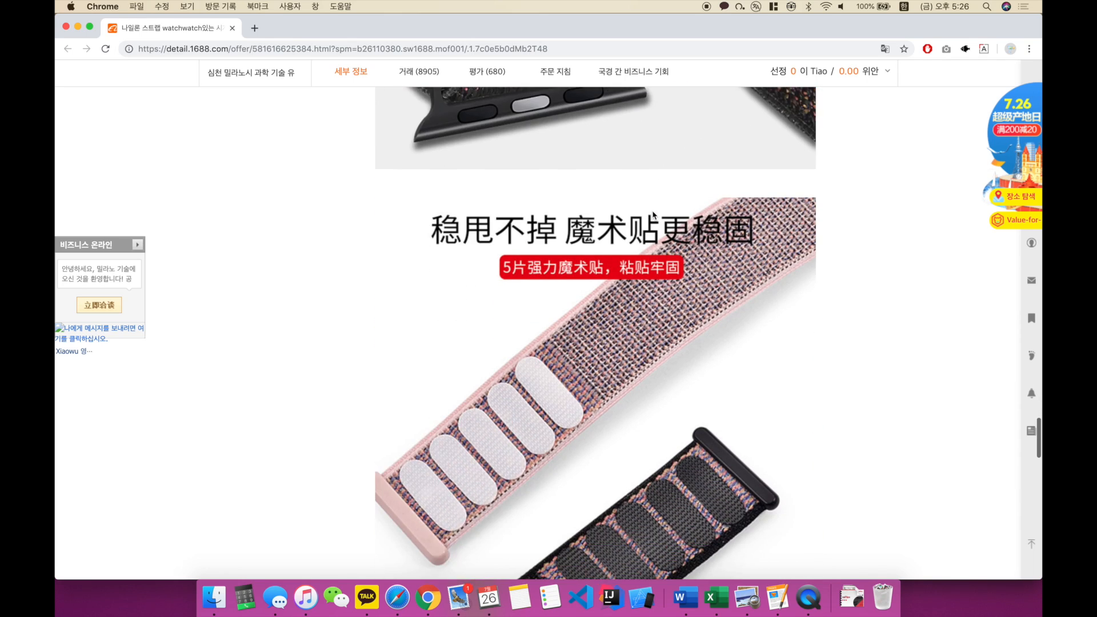
{"action": "scroll", "coordinate": [653, 214], "scroll_direction": "down", "scroll_amount": 9}
{"action": "scroll", "coordinate": [683, 216], "scroll_direction": "up", "scroll_amount": 7}
{"action": "scroll", "coordinate": [662, 208], "scroll_direction": "down", "scroll_amount": 17}
{"action": "scroll", "coordinate": [656, 204], "scroll_direction": "down", "scroll_amount": 8}
{"action": "scroll", "coordinate": [656, 205], "scroll_direction": "down", "scroll_amount": 4}
{"action": "scroll", "coordinate": [656, 204], "scroll_direction": "down", "scroll_amount": 20}
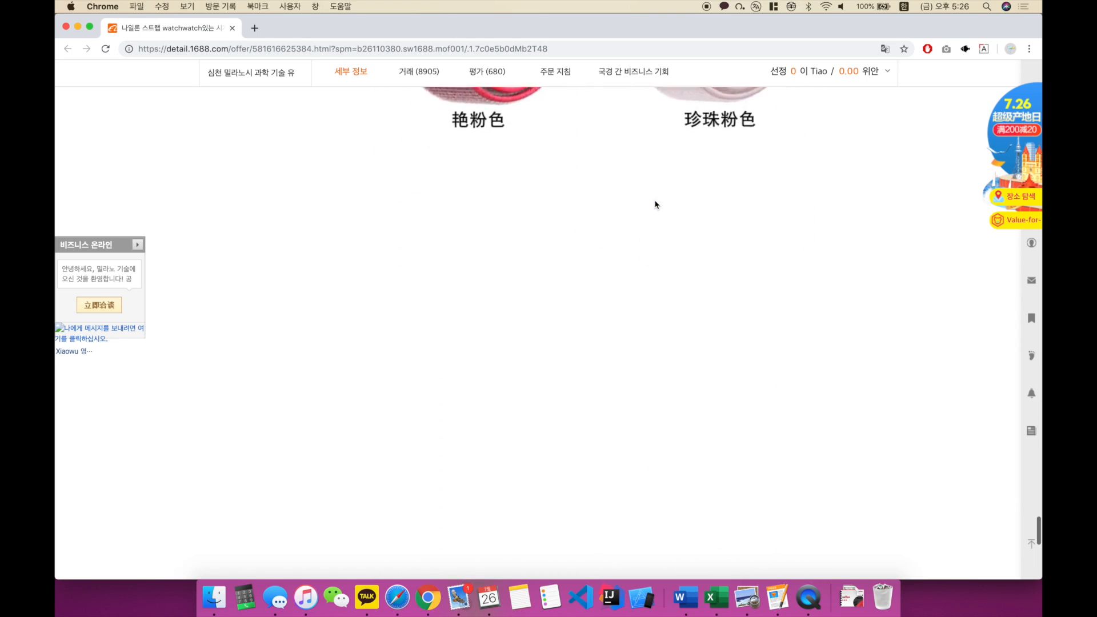
{"action": "scroll", "coordinate": [656, 204], "scroll_direction": "down", "scroll_amount": 15}
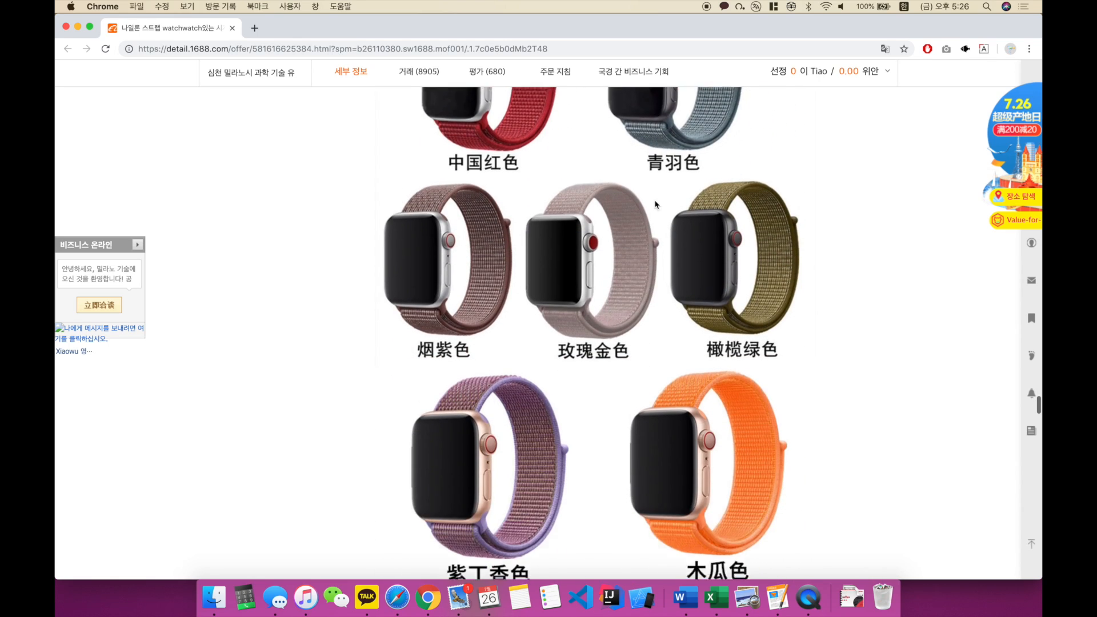
{"action": "scroll", "coordinate": [656, 204], "scroll_direction": "down", "scroll_amount": 6}
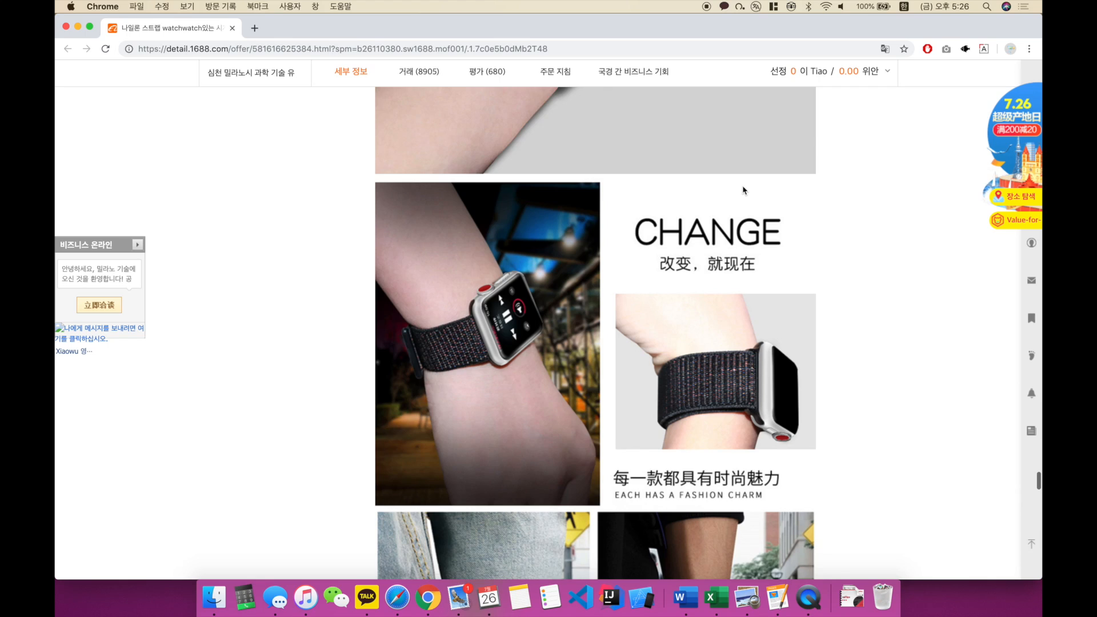
{"action": "scroll", "coordinate": [743, 190], "scroll_direction": "down", "scroll_amount": 3}
{"action": "scroll", "coordinate": [743, 190], "scroll_direction": "down", "scroll_amount": 20}
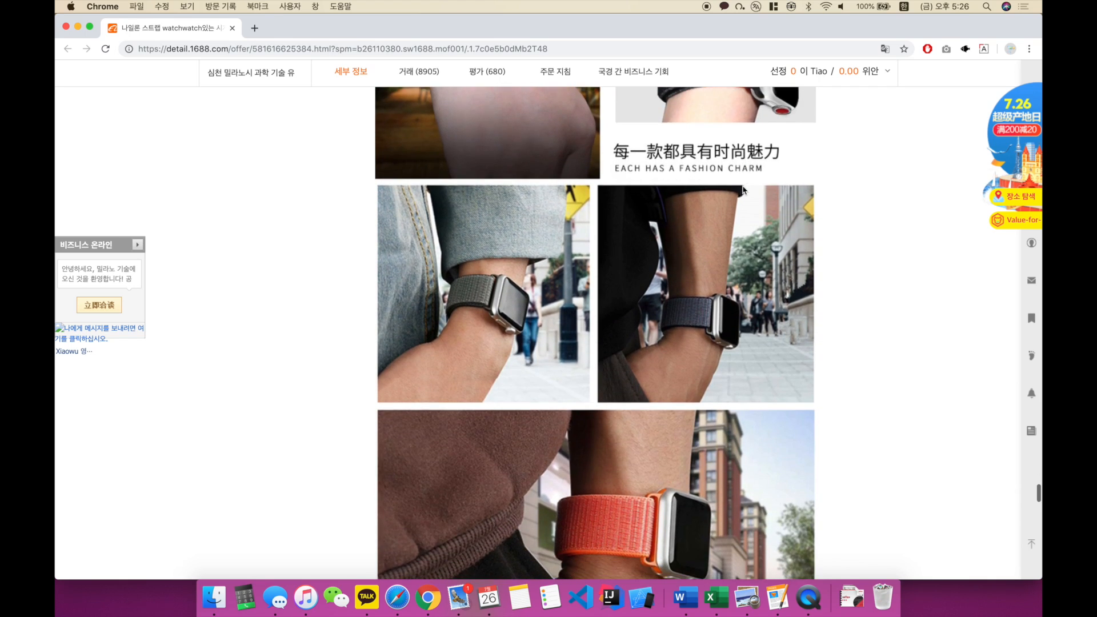
{"action": "scroll", "coordinate": [743, 189], "scroll_direction": "down", "scroll_amount": 12}
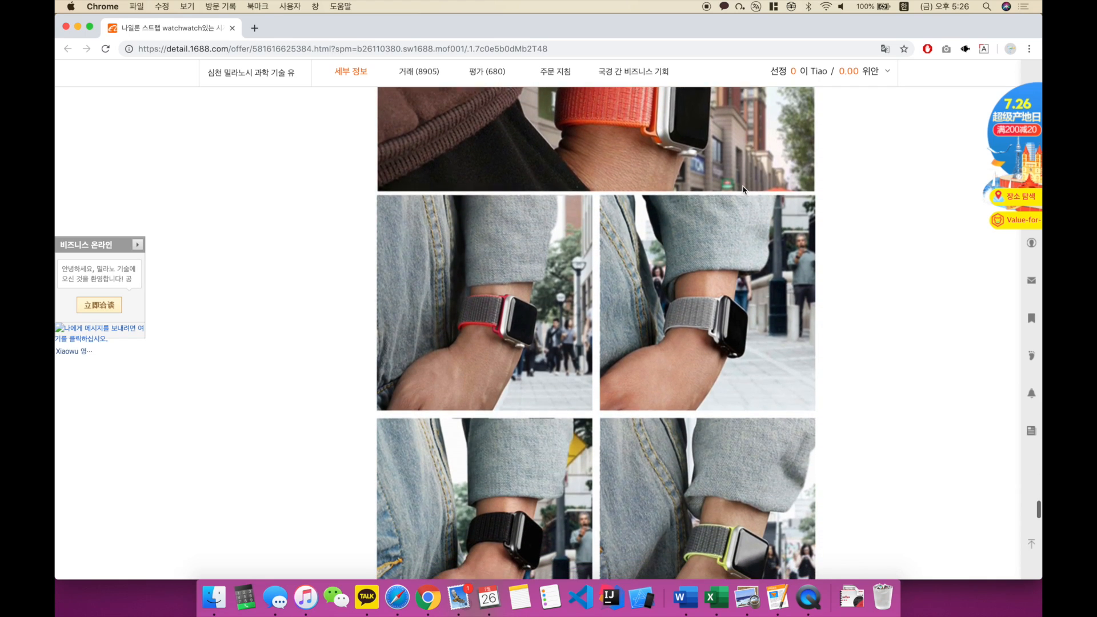
{"action": "scroll", "coordinate": [744, 190], "scroll_direction": "down", "scroll_amount": 4}
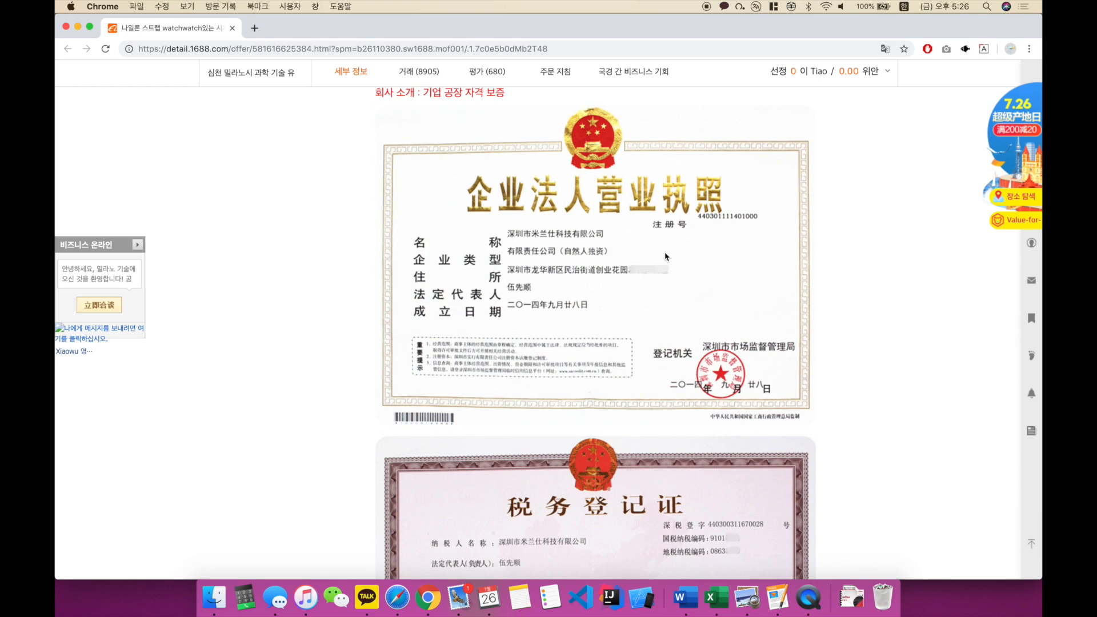
{"action": "scroll", "coordinate": [666, 256], "scroll_direction": "down", "scroll_amount": 5}
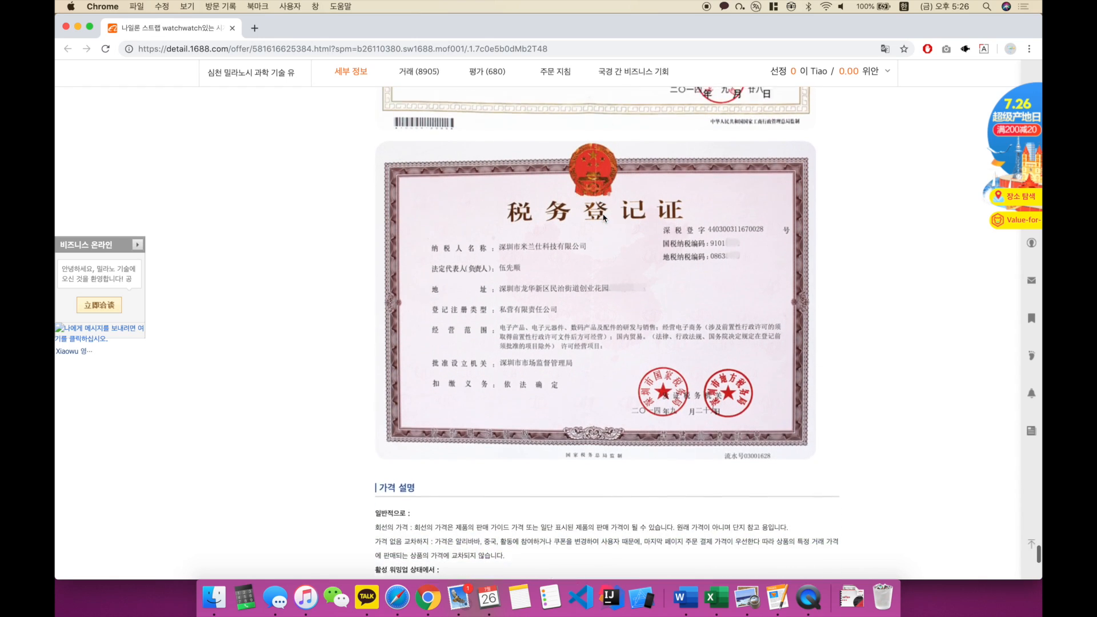
Step: Review the individual strap colour photos again, going back up the page to the 为什么选择我们? section
{"action": "scroll", "coordinate": [628, 275], "scroll_direction": "up", "scroll_amount": 3}
{"action": "scroll", "coordinate": [640, 302], "scroll_direction": "up", "scroll_amount": 15}
{"action": "scroll", "coordinate": [639, 437], "scroll_direction": "up", "scroll_amount": 15}
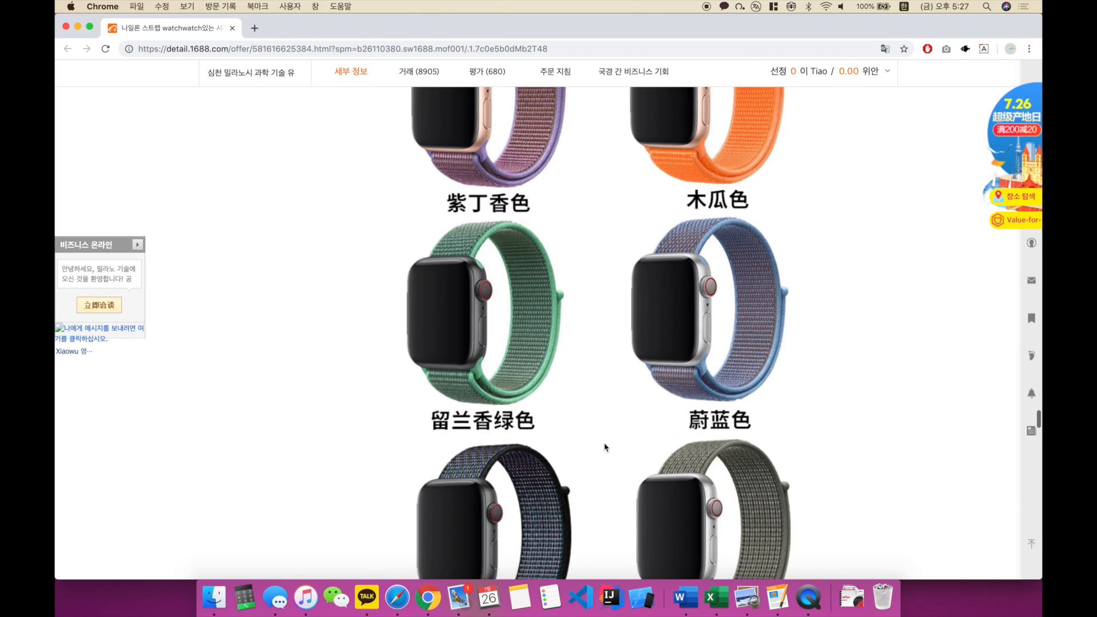
{"action": "scroll", "coordinate": [605, 447], "scroll_direction": "up", "scroll_amount": 15}
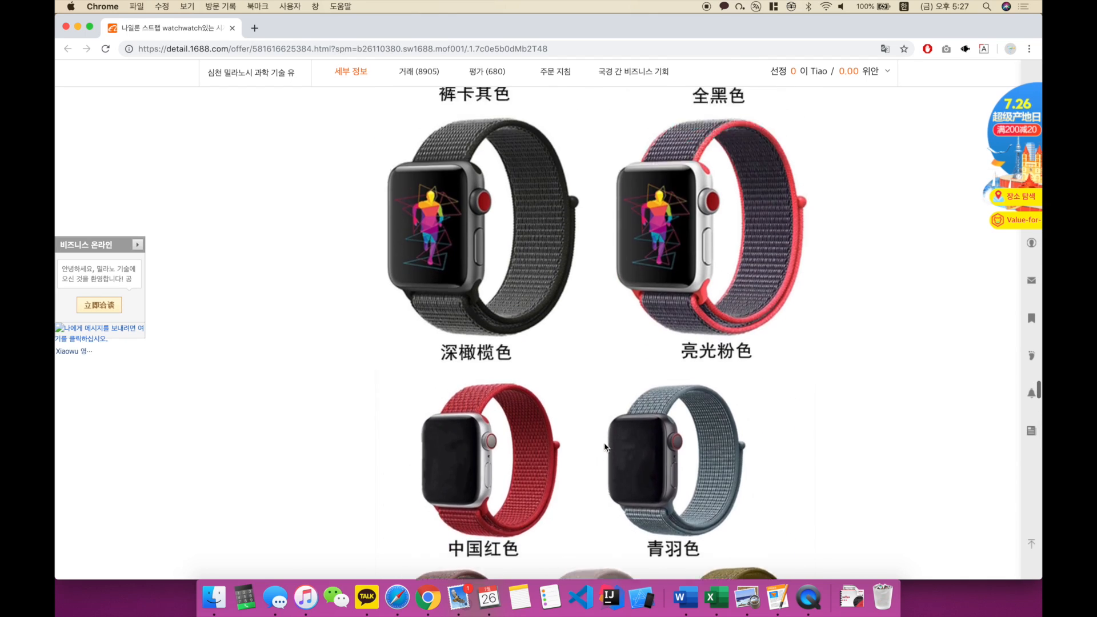
{"action": "scroll", "coordinate": [605, 447], "scroll_direction": "up", "scroll_amount": 2}
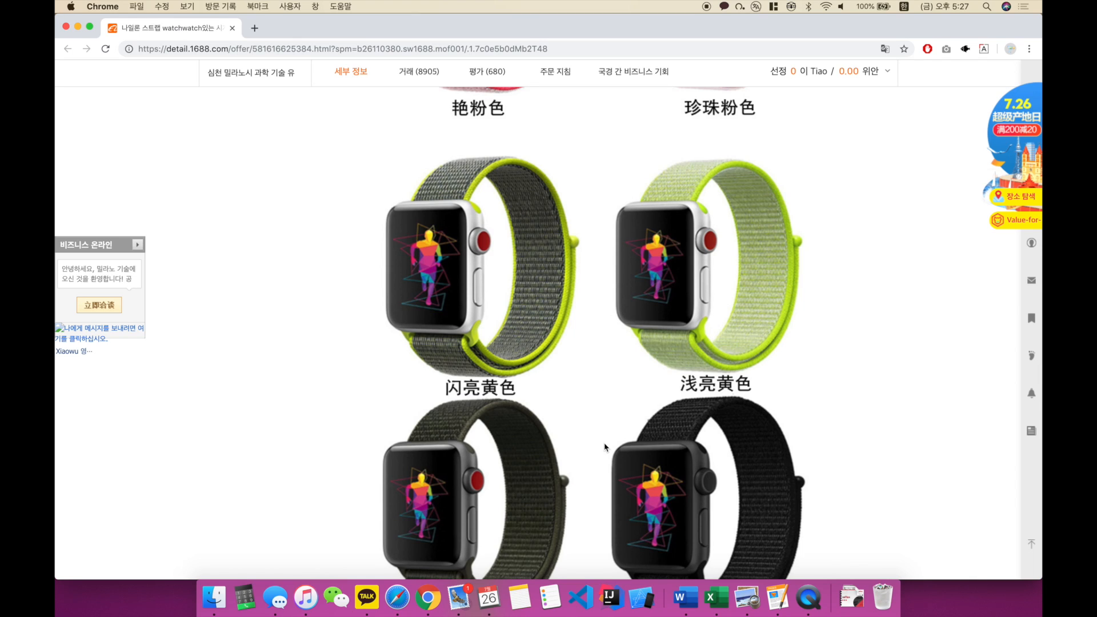
{"action": "scroll", "coordinate": [606, 447], "scroll_direction": "up", "scroll_amount": 1}
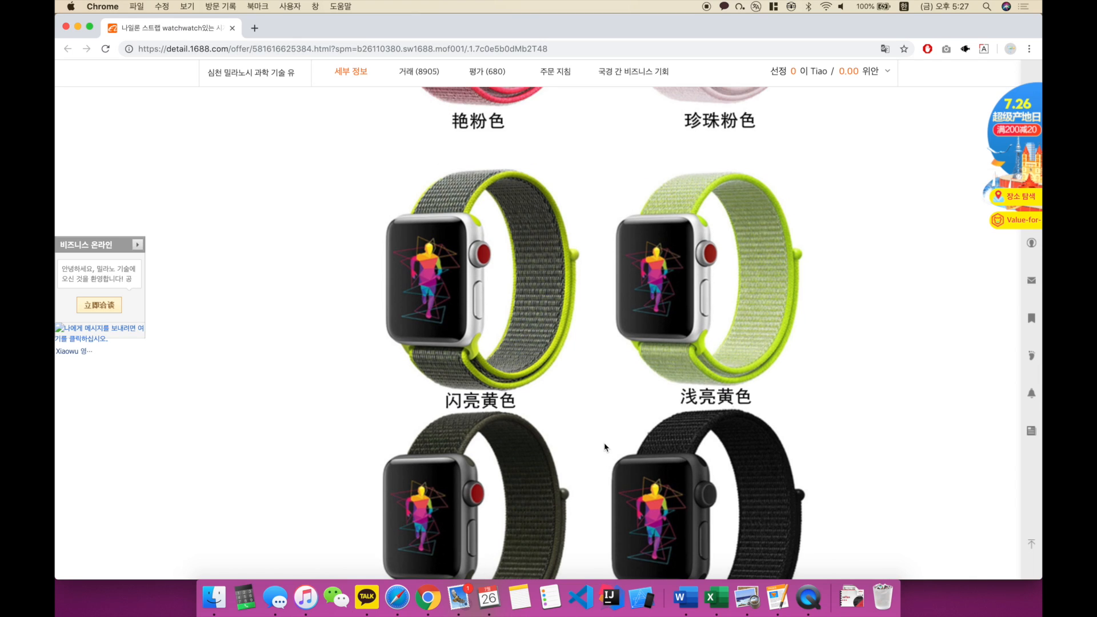
{"action": "scroll", "coordinate": [605, 447], "scroll_direction": "up", "scroll_amount": 5}
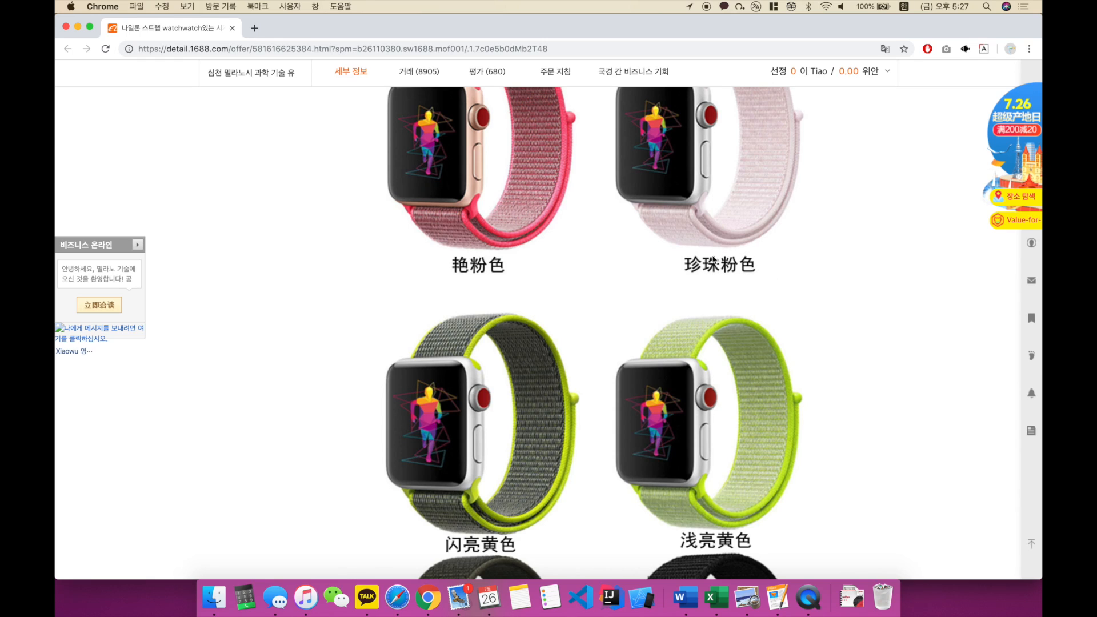
{"action": "scroll", "coordinate": [571, 234], "scroll_direction": "down", "scroll_amount": 15}
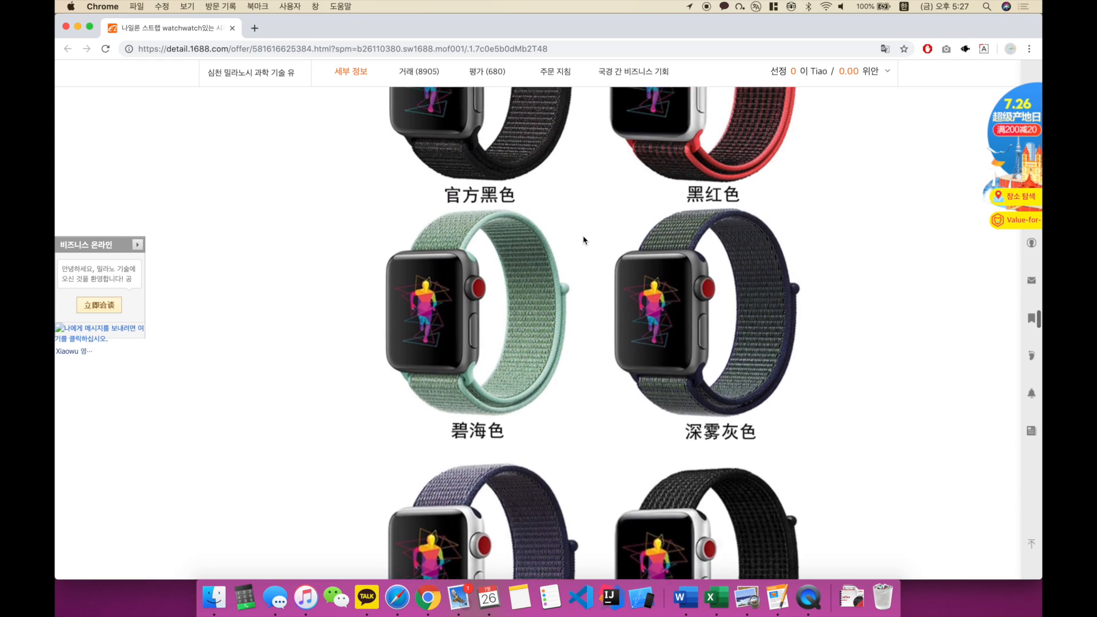
{"action": "scroll", "coordinate": [531, 237], "scroll_direction": "up", "scroll_amount": 5}
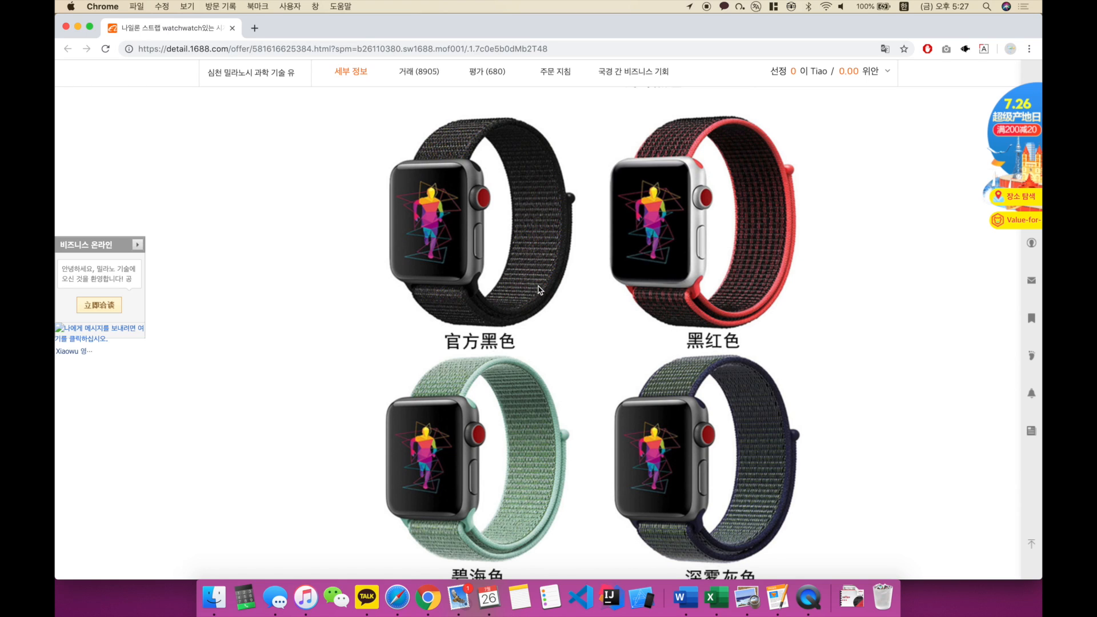
{"action": "scroll", "coordinate": [539, 292], "scroll_direction": "up", "scroll_amount": 8}
{"action": "scroll", "coordinate": [737, 254], "scroll_direction": "up", "scroll_amount": 5}
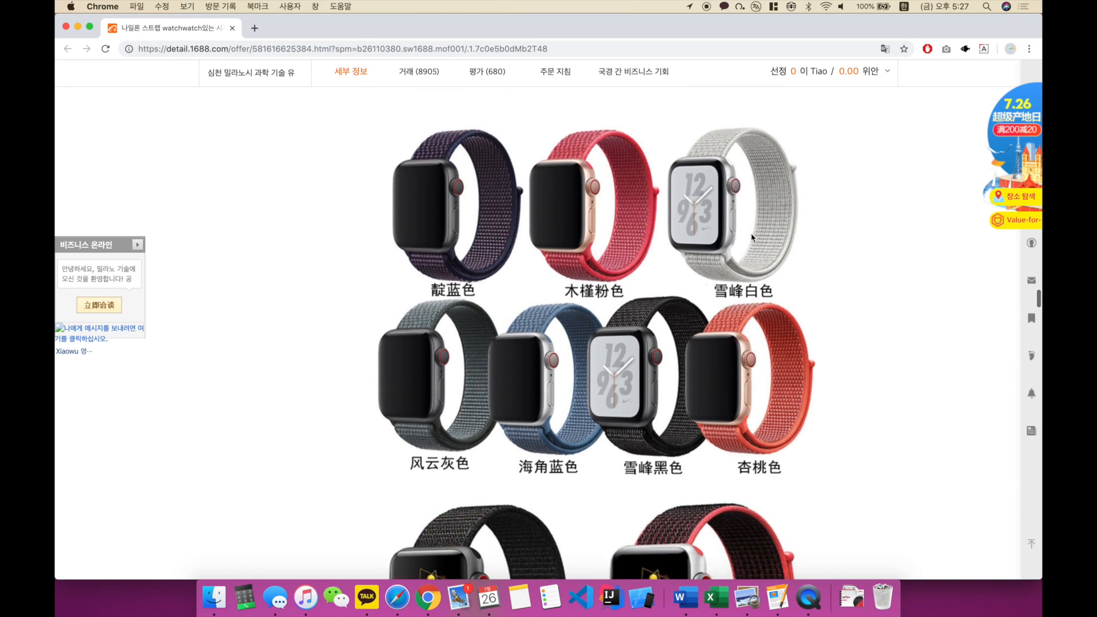
{"action": "scroll", "coordinate": [728, 258], "scroll_direction": "up", "scroll_amount": 1}
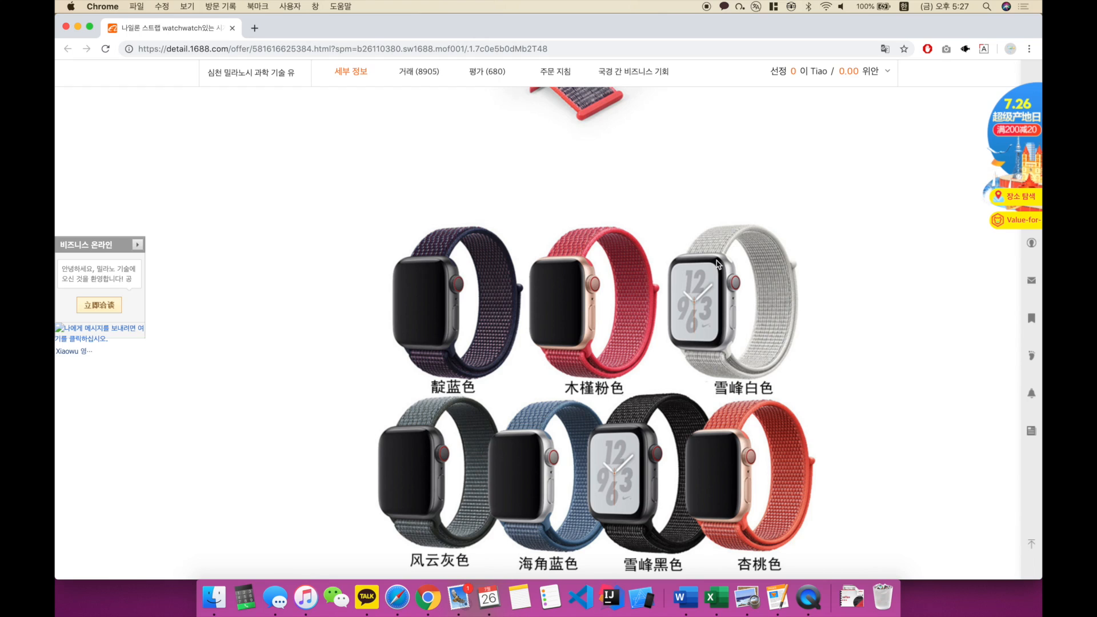
{"action": "scroll", "coordinate": [660, 280], "scroll_direction": "up", "scroll_amount": 20}
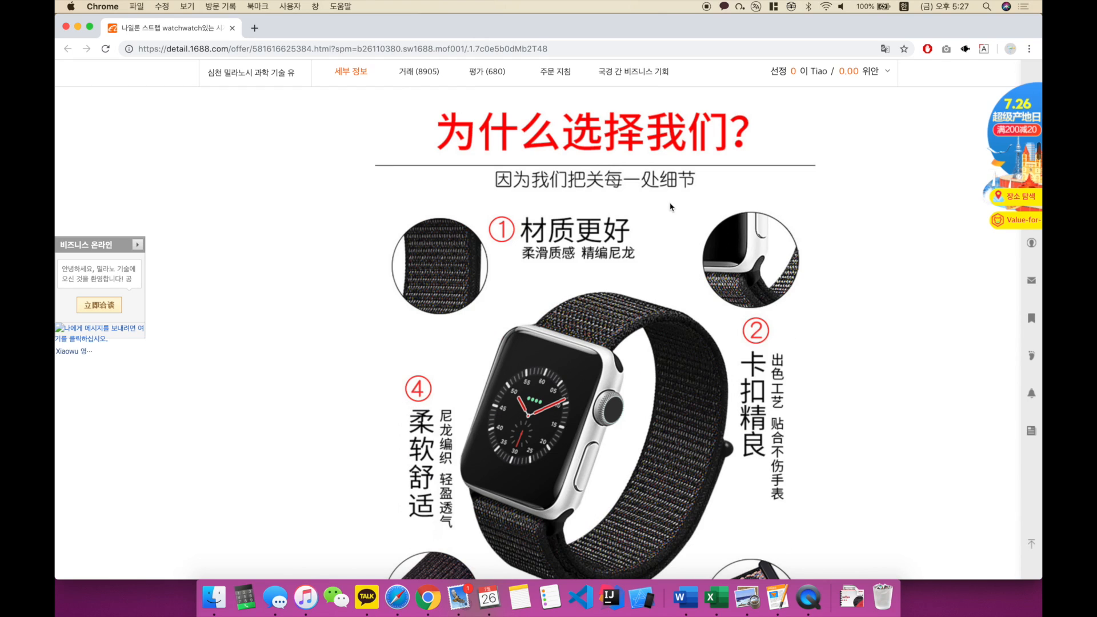
Step: Review the strap's feature callouts, product parameters and size display, and the full colour display chart
{"action": "scroll", "coordinate": [649, 267], "scroll_direction": "down", "scroll_amount": 3}
{"action": "scroll", "coordinate": [746, 398], "scroll_direction": "down", "scroll_amount": 5}
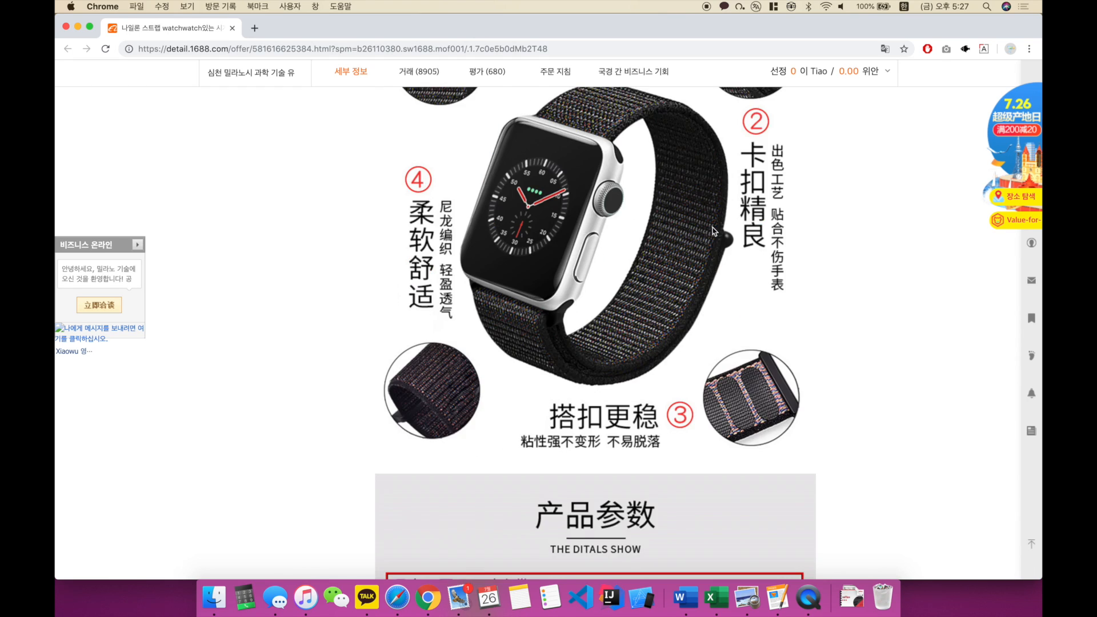
{"action": "scroll", "coordinate": [671, 218], "scroll_direction": "down", "scroll_amount": 4}
{"action": "scroll", "coordinate": [669, 217], "scroll_direction": "down", "scroll_amount": 2}
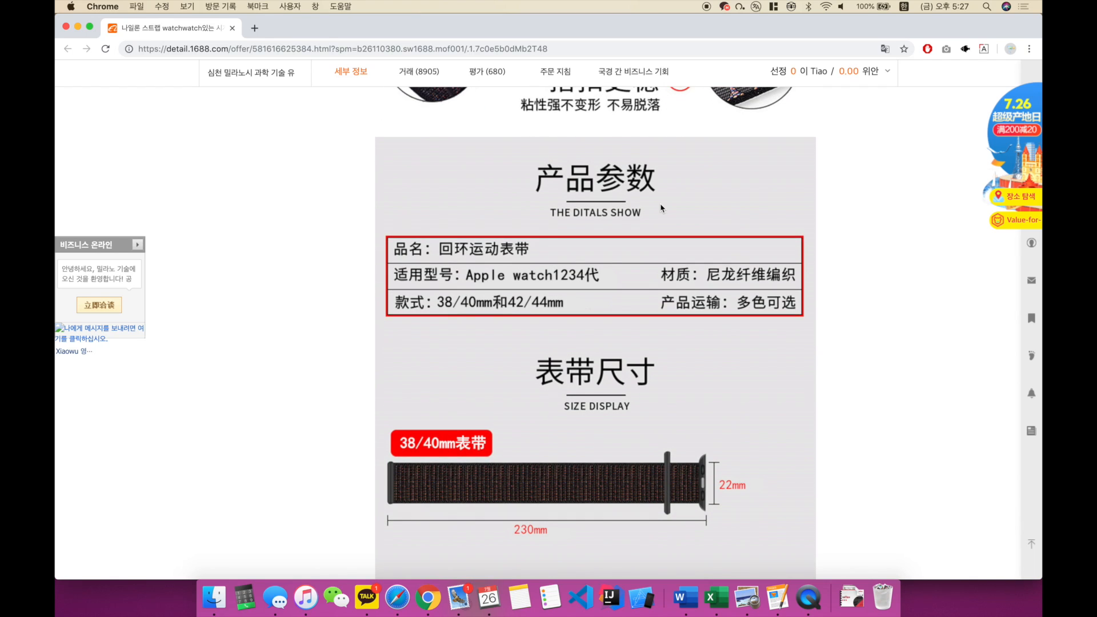
{"action": "scroll", "coordinate": [662, 208], "scroll_direction": "down", "scroll_amount": 1}
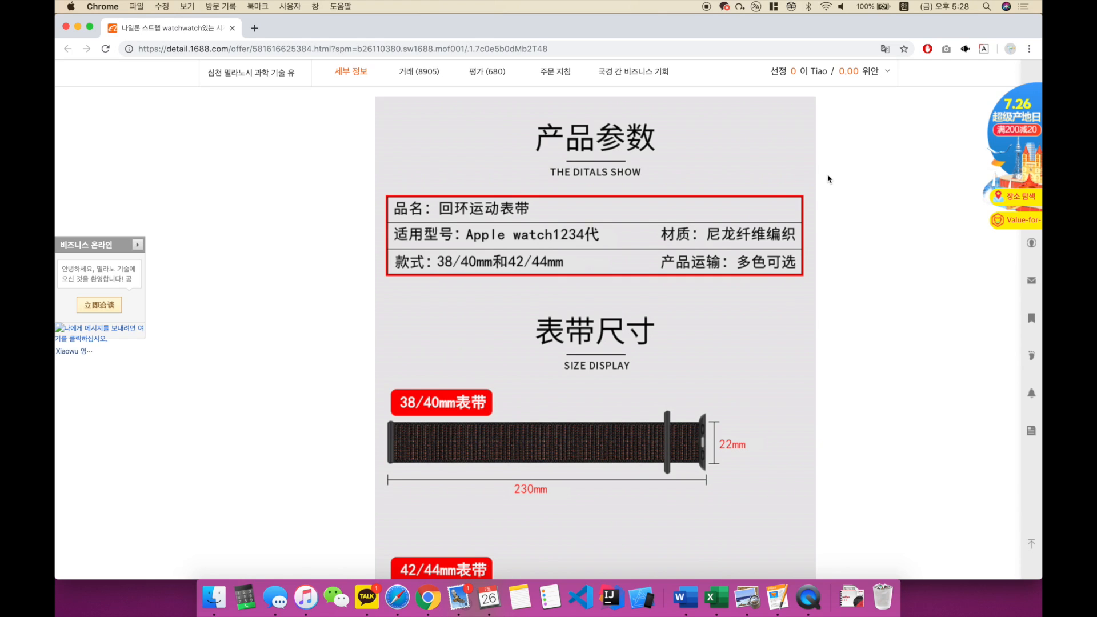
{"action": "scroll", "coordinate": [817, 194], "scroll_direction": "down", "scroll_amount": 10}
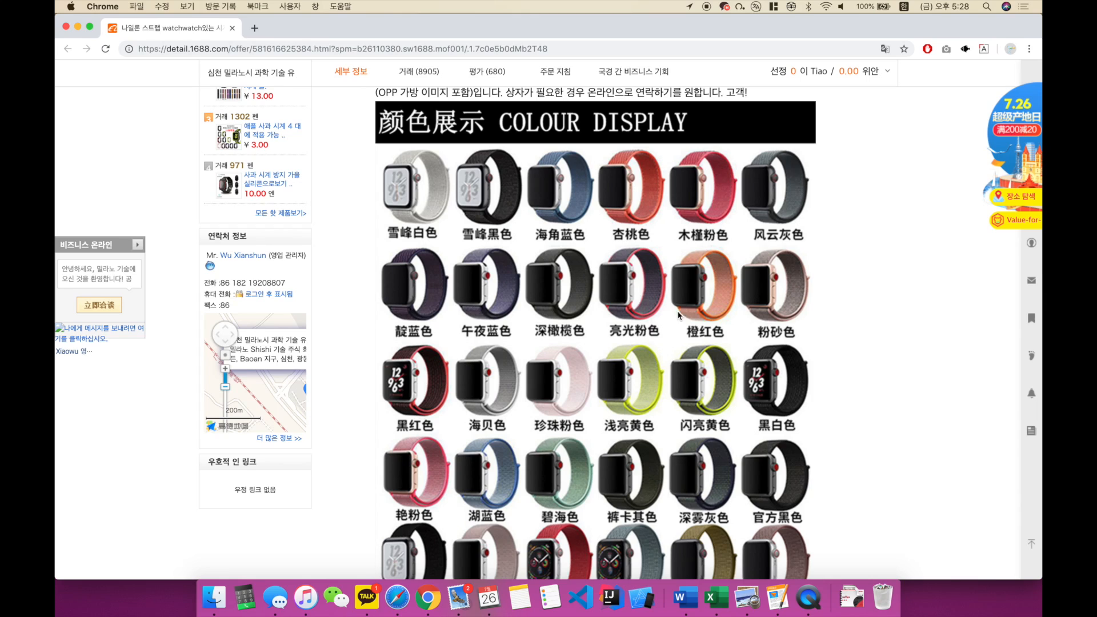
{"action": "scroll", "coordinate": [717, 227], "scroll_direction": "down", "scroll_amount": 1}
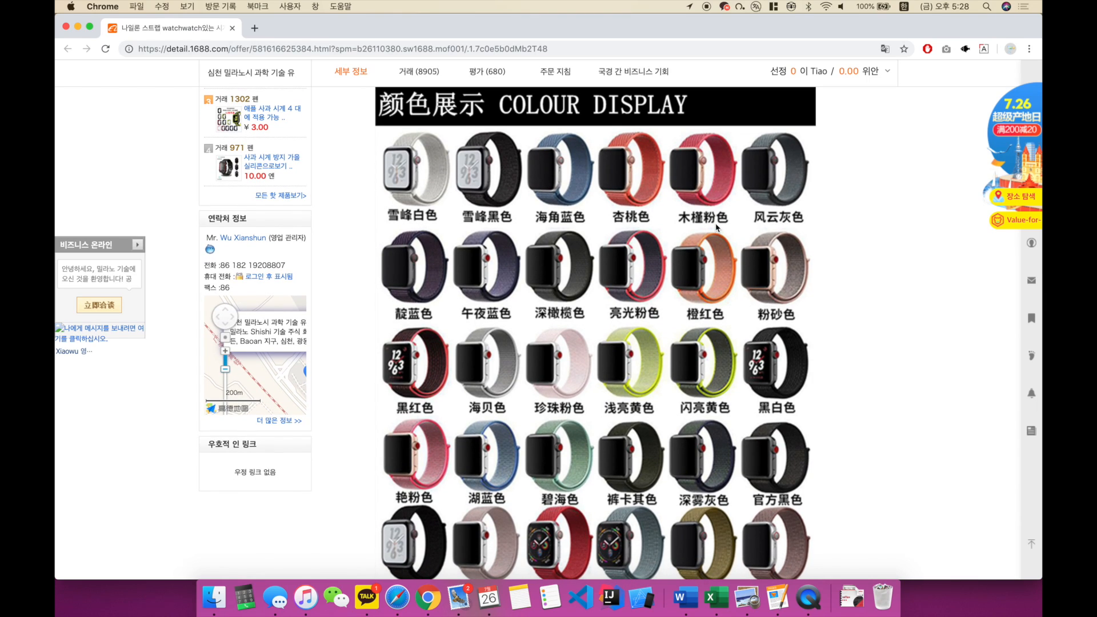
{"action": "scroll", "coordinate": [717, 228], "scroll_direction": "down", "scroll_amount": 1}
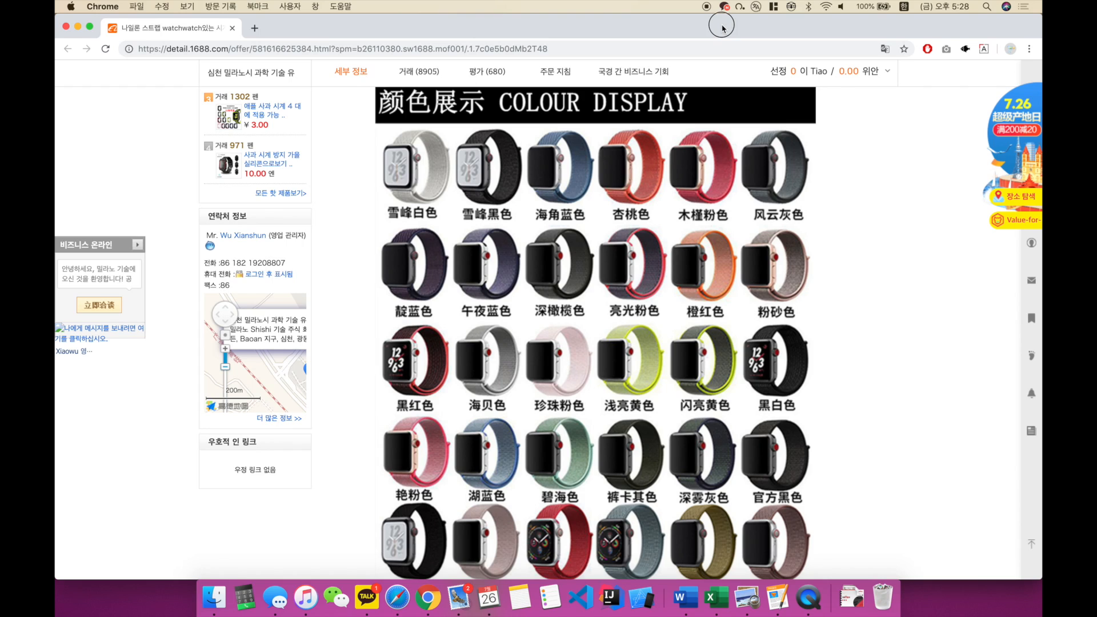
Step: Fit the browser window to half the screen and create a desktop folder named 1688_상품이미지
{"action": "key", "text": "ctrl+alt+Left"}
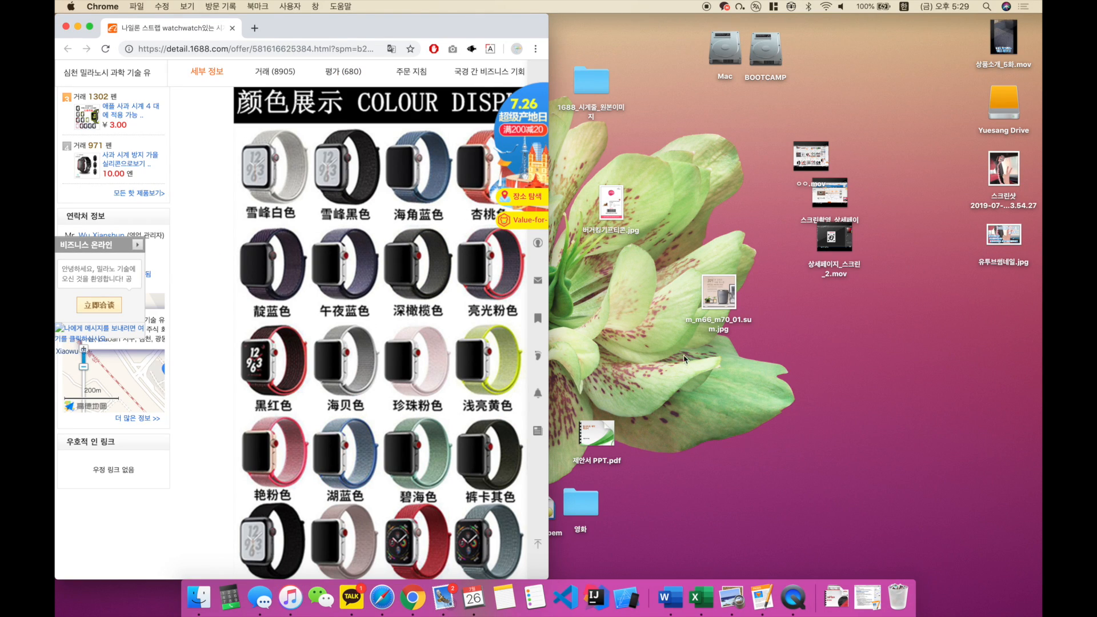
{"action": "left_click", "coordinate": [752, 368]}
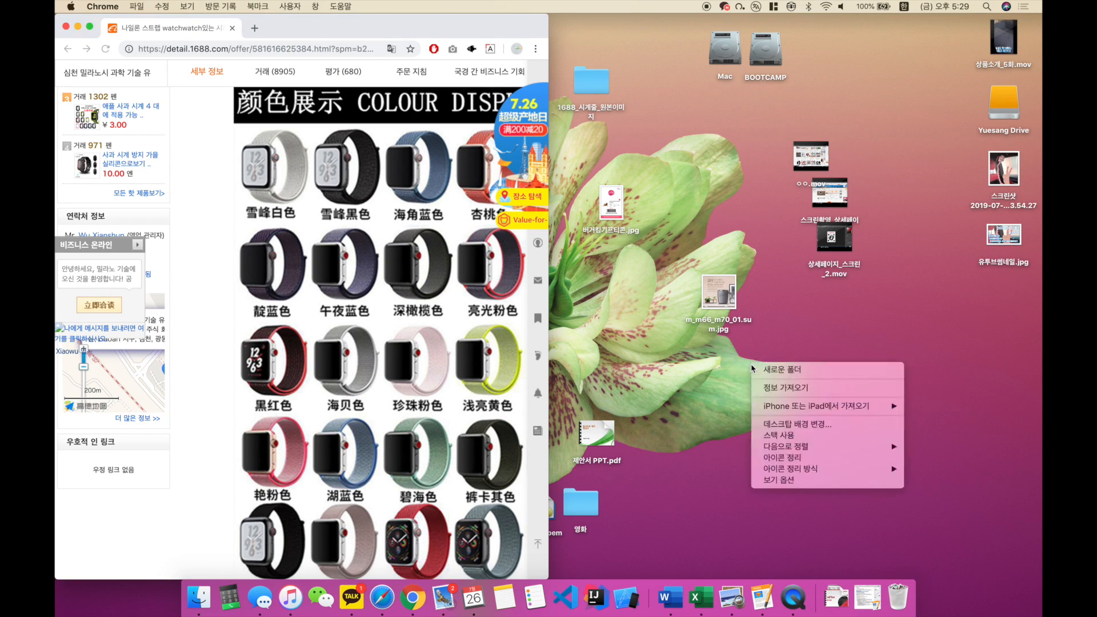
{"action": "key", "text": "super+shift+n"}
{"action": "type", "text": "1688"}
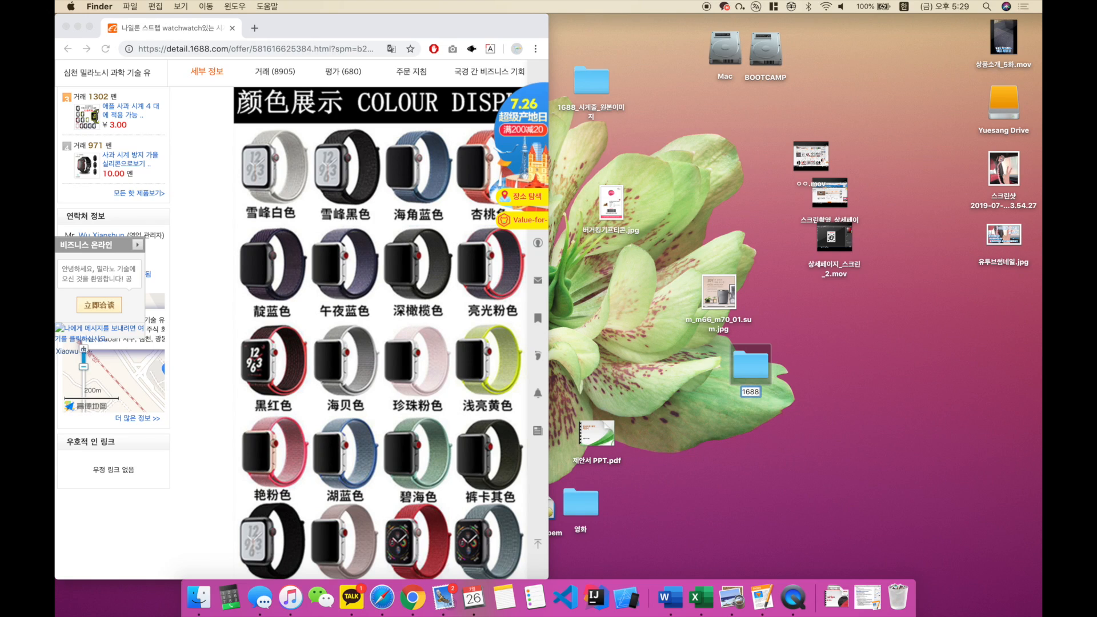
{"action": "type", "text": "_상품이밎지"}
{"action": "key", "text": "Return"}
Step: Open the 1688_상품이미지 folder beside the browser and save the COLOUR DISPLAY image from the product page into it
{"action": "double_click", "coordinate": [751, 364]}
{"action": "left_click_drag", "start_coordinate": [609, 105], "coordinate": [1041, 188]}
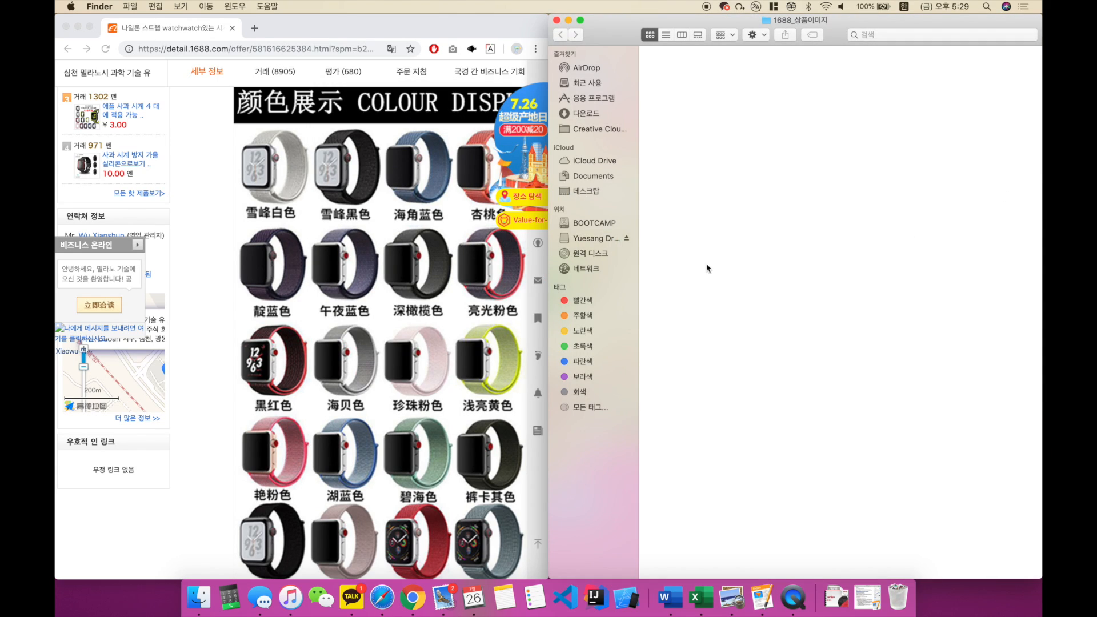
{"action": "left_click", "coordinate": [490, 240]}
{"action": "scroll", "coordinate": [429, 237], "scroll_direction": "up", "scroll_amount": 3}
{"action": "scroll", "coordinate": [429, 237], "scroll_direction": "right", "scroll_amount": 3}
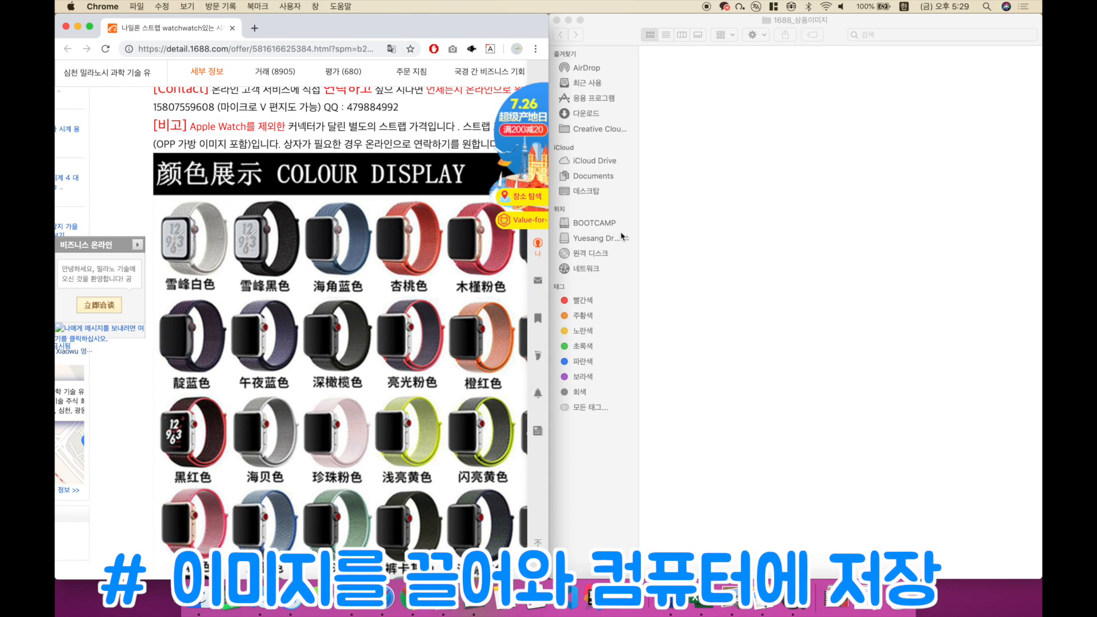
{"action": "scroll", "coordinate": [383, 308], "scroll_direction": "right", "scroll_amount": 1}
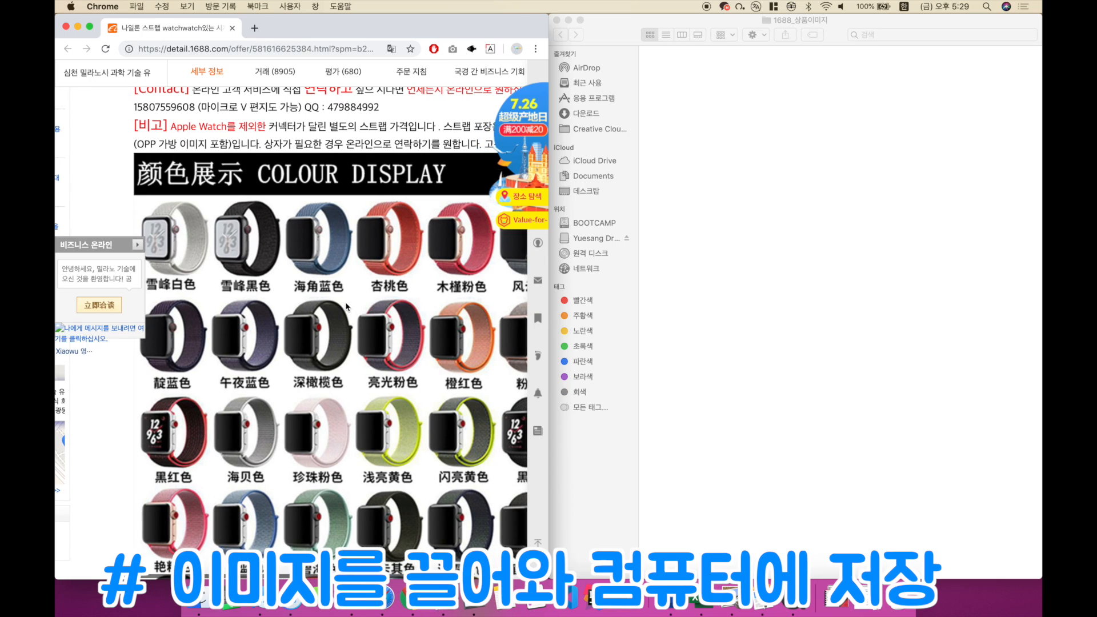
{"action": "left_click_drag", "start_coordinate": [349, 308], "coordinate": [663, 203]}
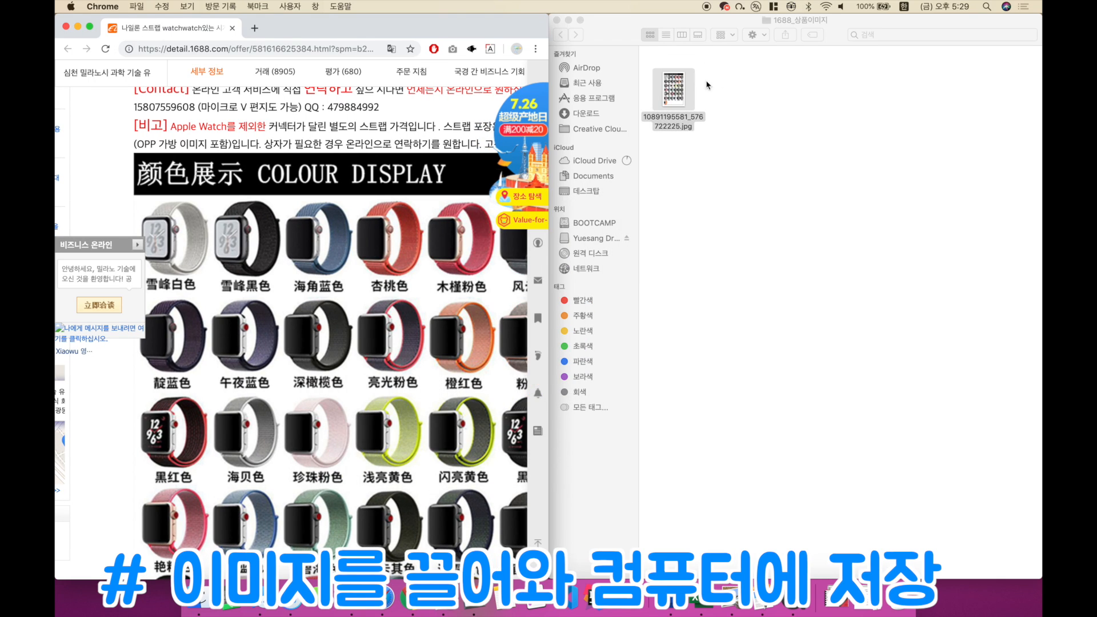
Step: Save the 为什么选择我们? feature image and the product parameters and SIZE DISPLAY image from the listing into the 1688_상품이미지 folder
{"action": "scroll", "coordinate": [436, 222], "scroll_direction": "down", "scroll_amount": 5}
{"action": "scroll", "coordinate": [411, 225], "scroll_direction": "down", "scroll_amount": 5}
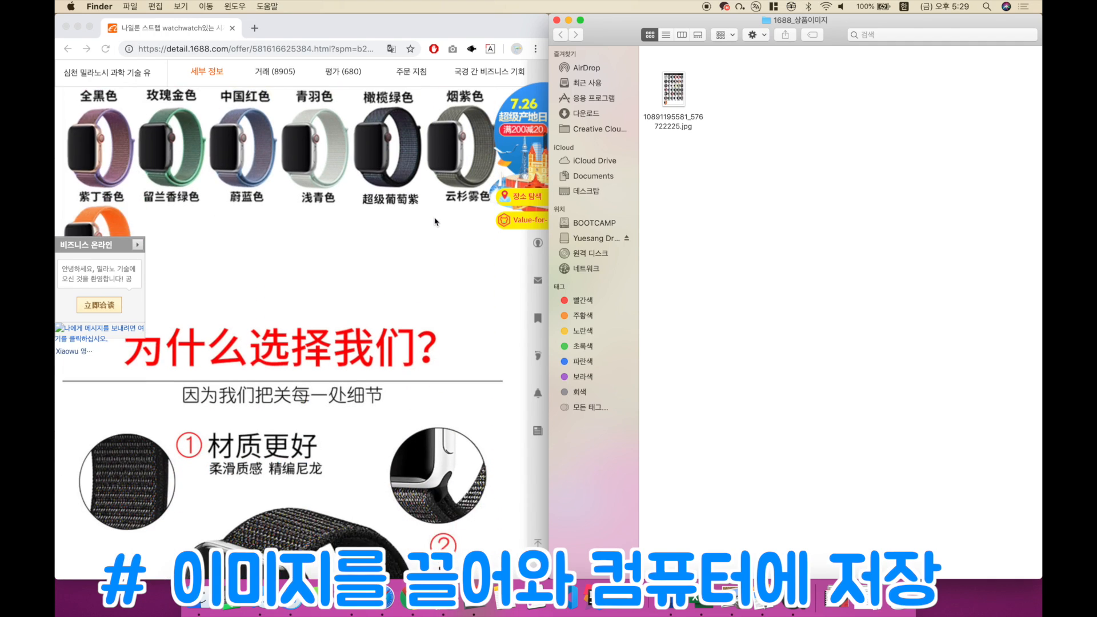
{"action": "left_click", "coordinate": [360, 234]}
{"action": "left_click_drag", "start_coordinate": [316, 255], "coordinate": [735, 105]}
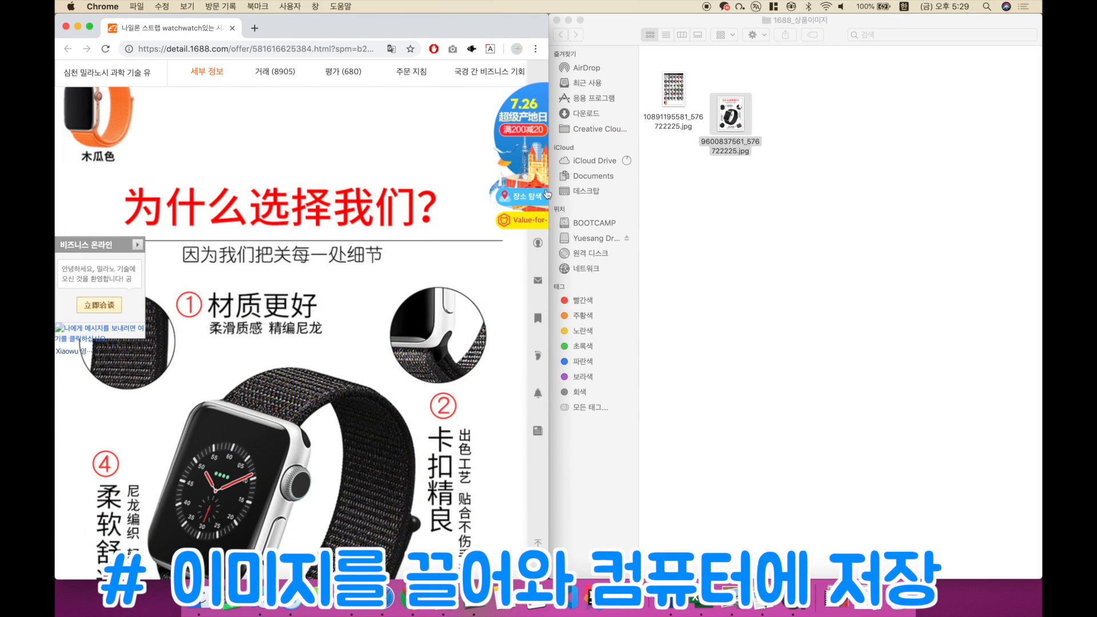
{"action": "scroll", "coordinate": [280, 267], "scroll_direction": "down", "scroll_amount": 15}
{"action": "left_click_drag", "start_coordinate": [280, 267], "coordinate": [782, 131]}
Step: Save the 精编尼龙 strap material image and the 魔术贴 Velcro close-up image into the 1688_상품이미지 folder
{"action": "scroll", "coordinate": [323, 313], "scroll_direction": "down", "scroll_amount": 10}
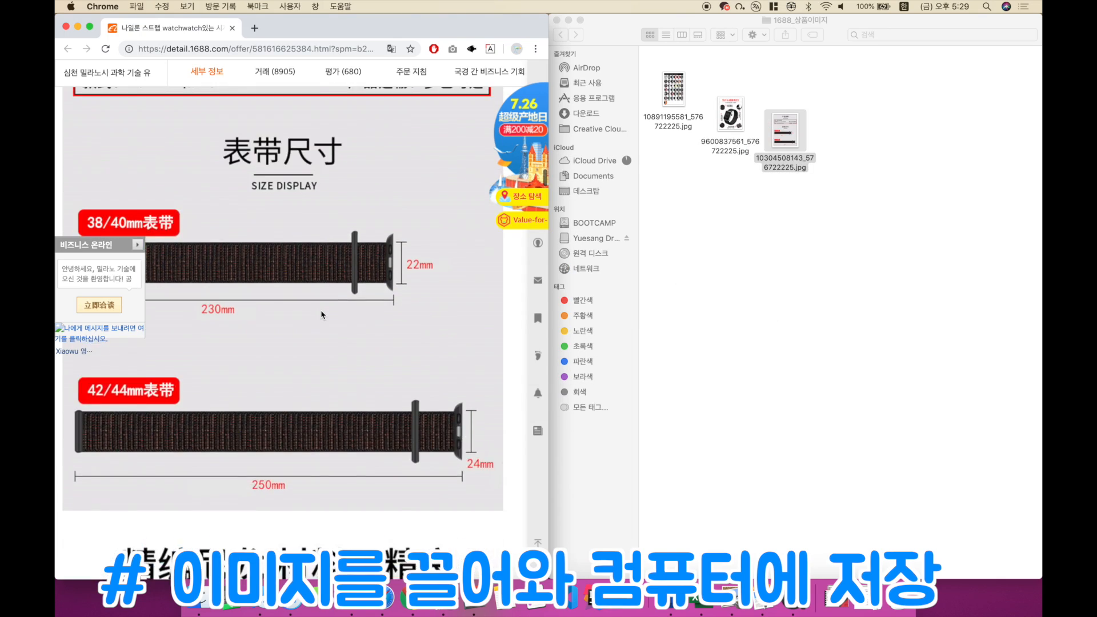
{"action": "left_click_drag", "start_coordinate": [304, 250], "coordinate": [846, 143]}
{"action": "scroll", "coordinate": [403, 331], "scroll_direction": "down", "scroll_amount": 10}
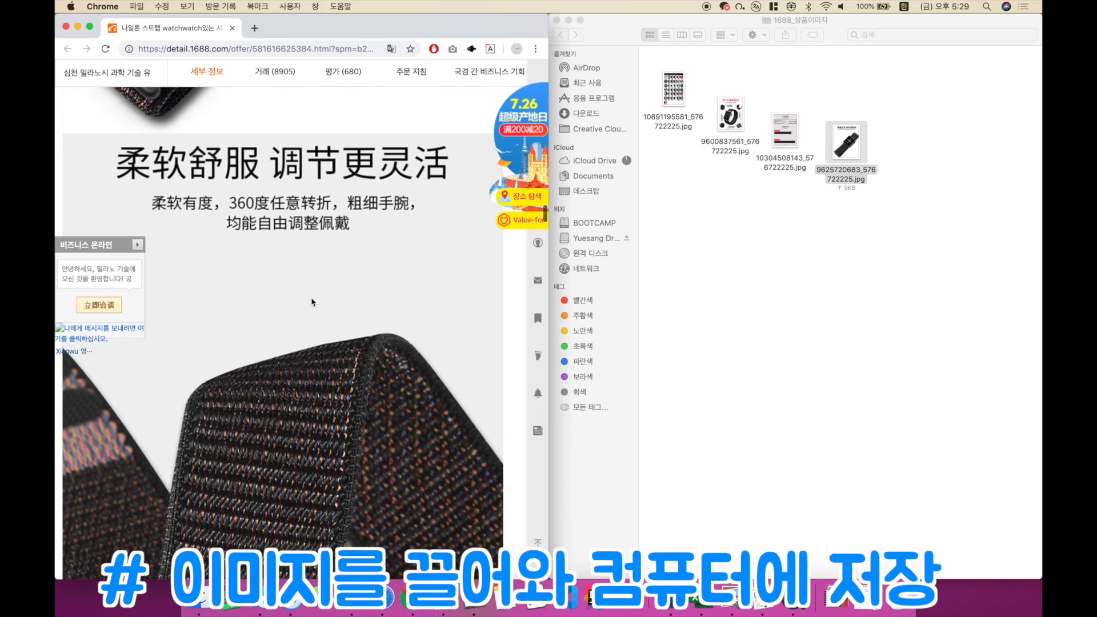
{"action": "scroll", "coordinate": [338, 307], "scroll_direction": "down", "scroll_amount": 2}
{"action": "scroll", "coordinate": [337, 307], "scroll_direction": "down", "scroll_amount": 1}
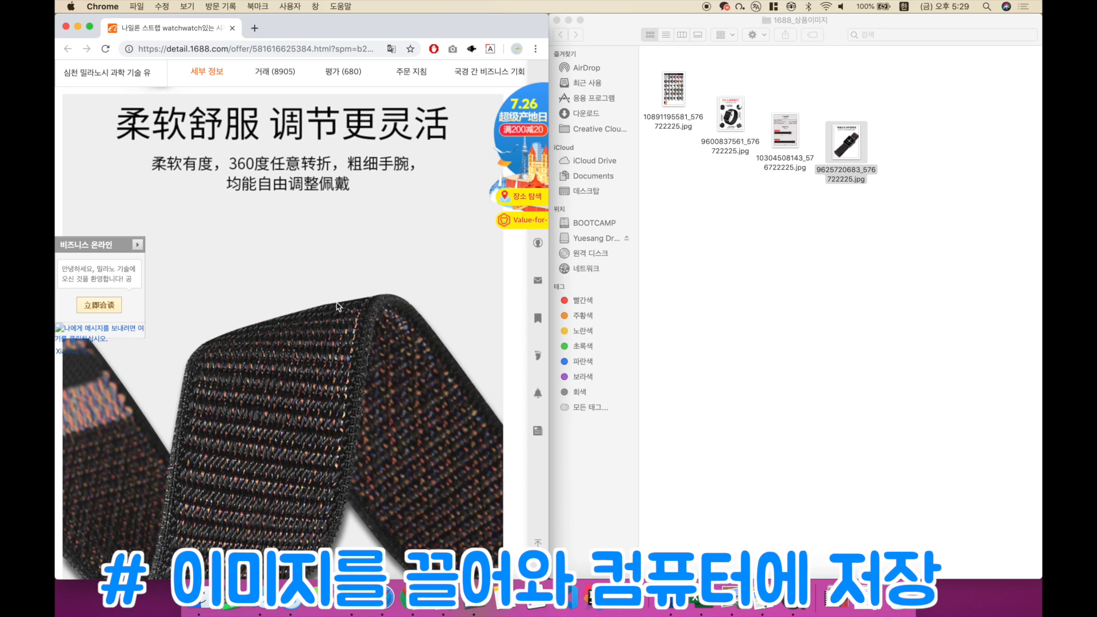
{"action": "scroll", "coordinate": [337, 306], "scroll_direction": "down", "scroll_amount": 10}
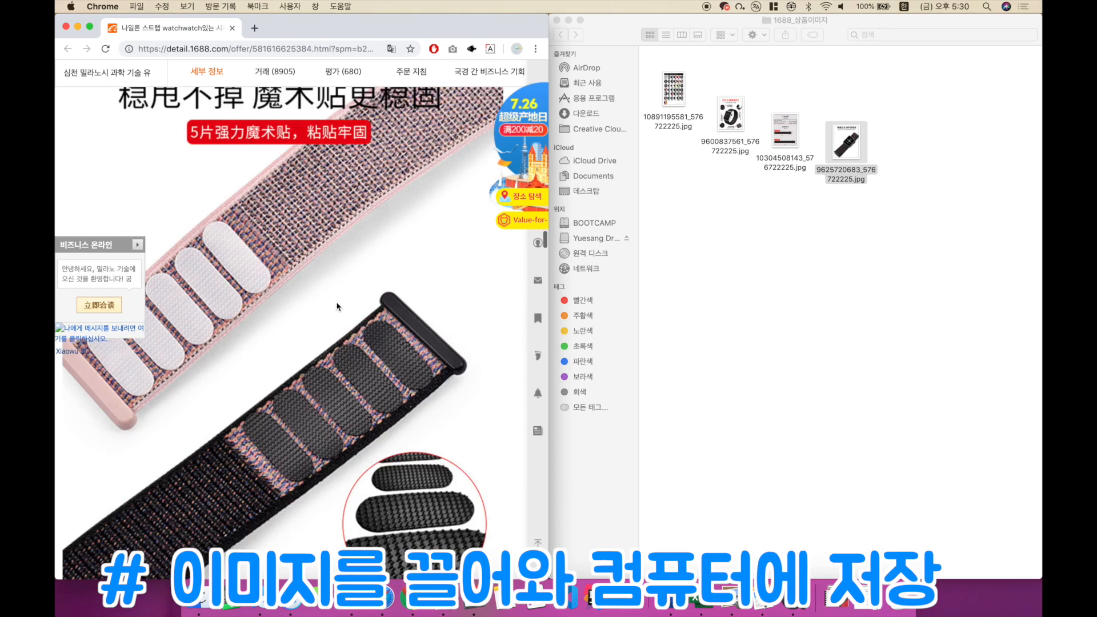
{"action": "scroll", "coordinate": [338, 307], "scroll_direction": "up", "scroll_amount": 5}
{"action": "left_click_drag", "start_coordinate": [298, 261], "coordinate": [913, 143]}
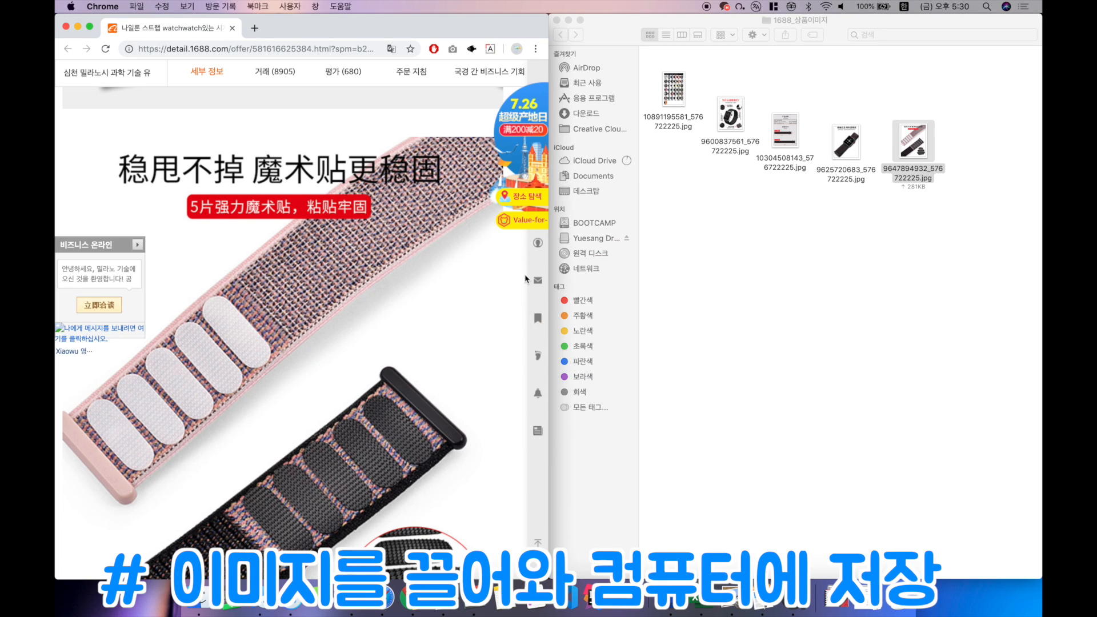
Step: Skip the individual colour photos and save the HAND TO SHOW wrist photo into the 1688_상품이미지 folder
{"action": "scroll", "coordinate": [411, 321], "scroll_direction": "down", "scroll_amount": 5}
{"action": "scroll", "coordinate": [410, 321], "scroll_direction": "down", "scroll_amount": 10}
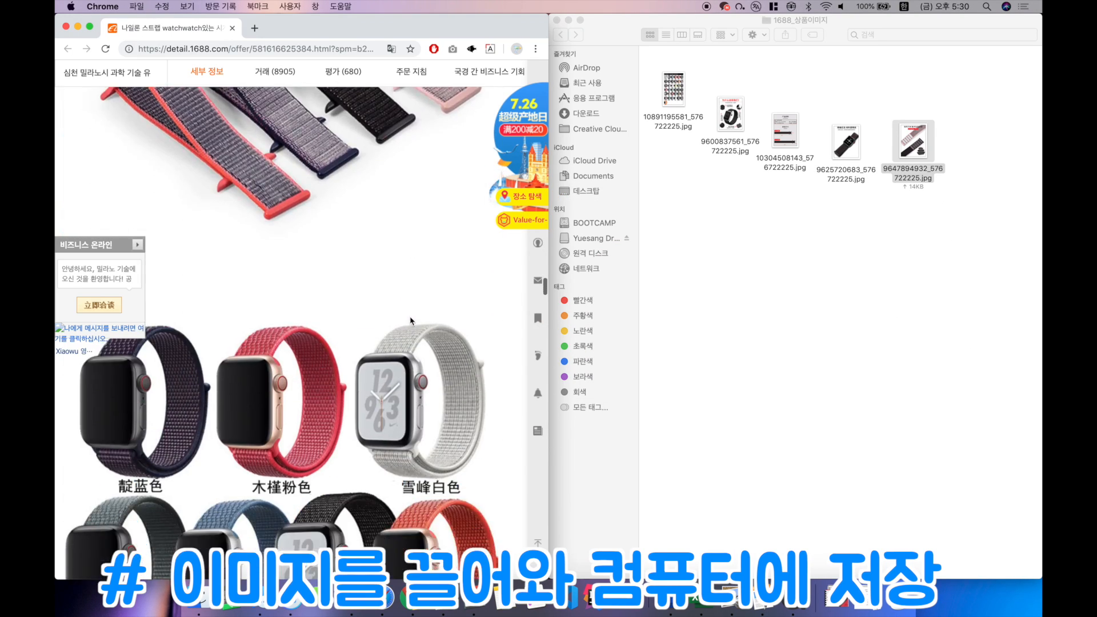
{"action": "scroll", "coordinate": [410, 321], "scroll_direction": "down", "scroll_amount": 12}
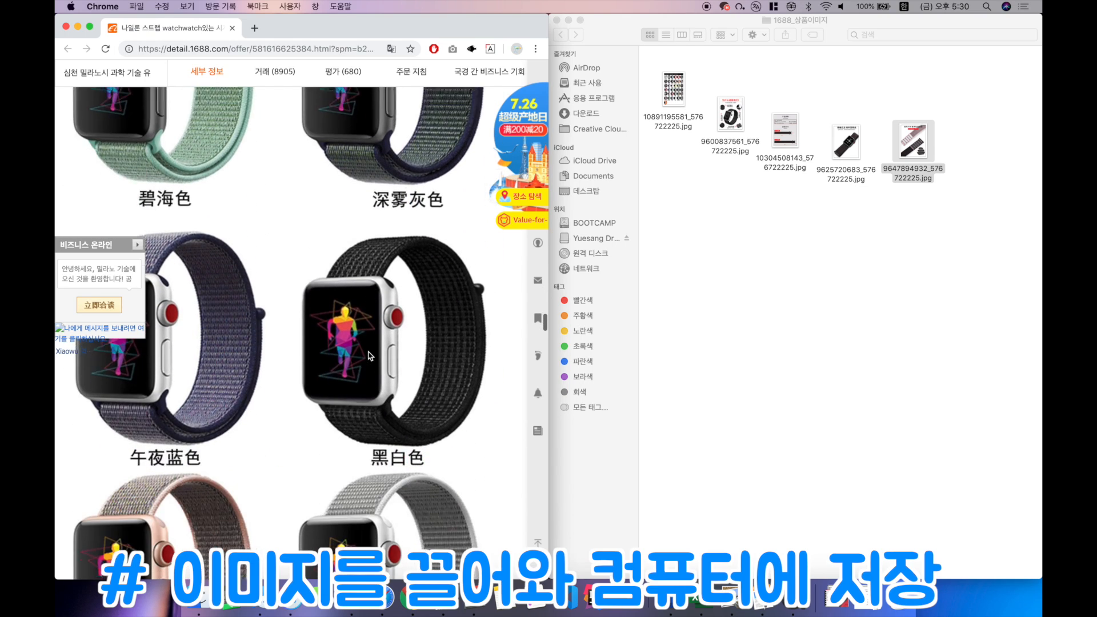
{"action": "scroll", "coordinate": [369, 355], "scroll_direction": "down", "scroll_amount": 12}
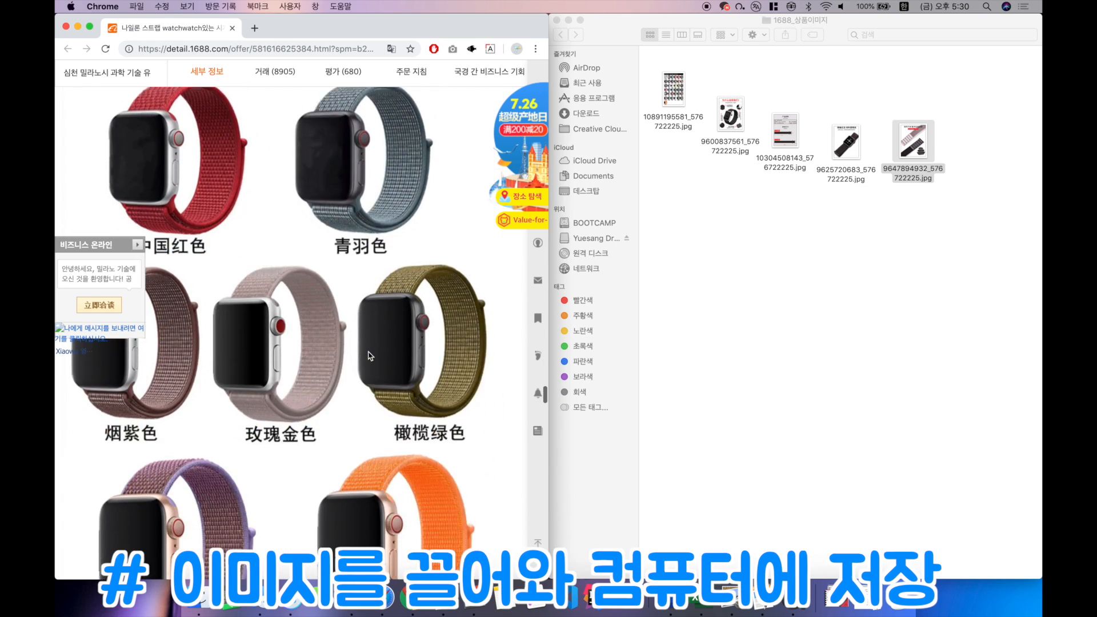
{"action": "scroll", "coordinate": [369, 356], "scroll_direction": "down", "scroll_amount": 12}
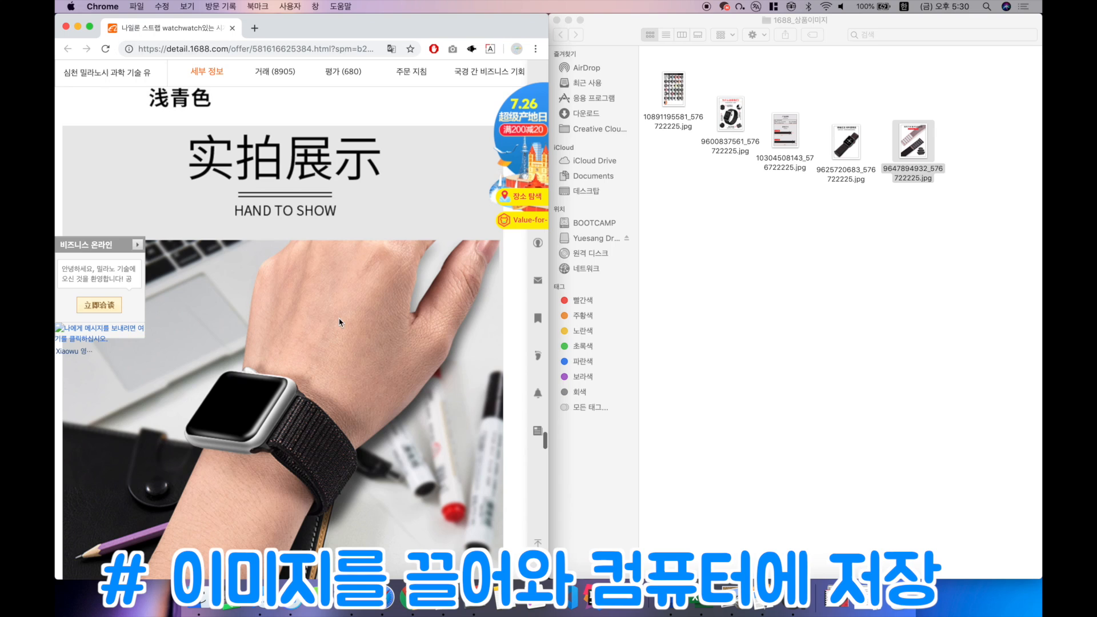
{"action": "left_click_drag", "start_coordinate": [289, 306], "coordinate": [690, 234]}
Step: Save the photo of the watch worn while typing on a laptop into the 1688_상품이미지 folder
{"action": "scroll", "coordinate": [358, 288], "scroll_direction": "down", "scroll_amount": 1}
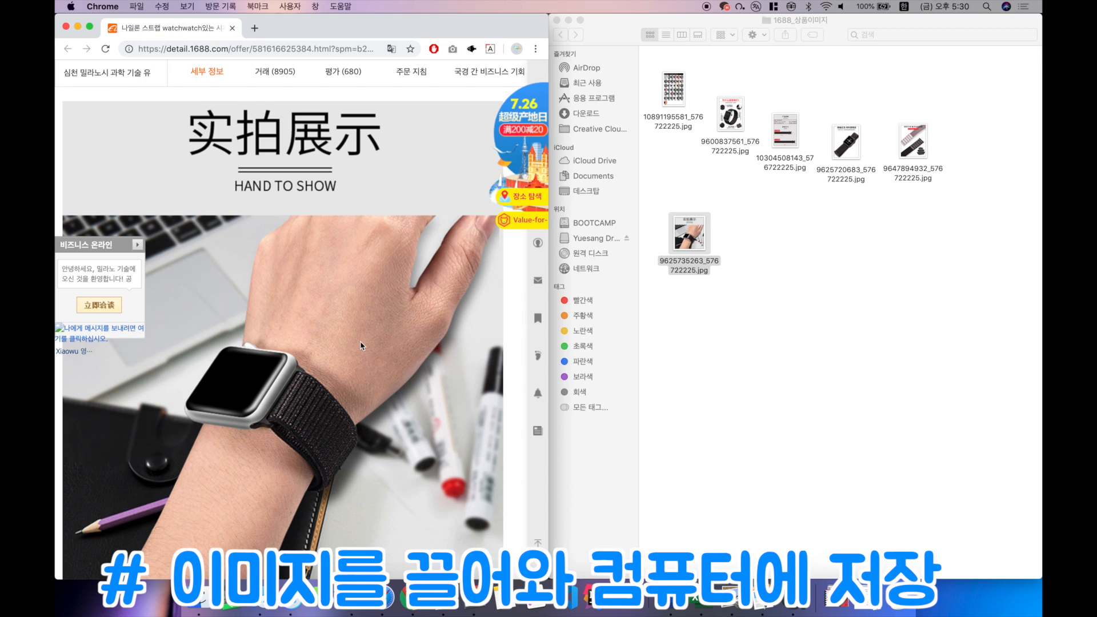
{"action": "scroll", "coordinate": [361, 346], "scroll_direction": "down", "scroll_amount": 1}
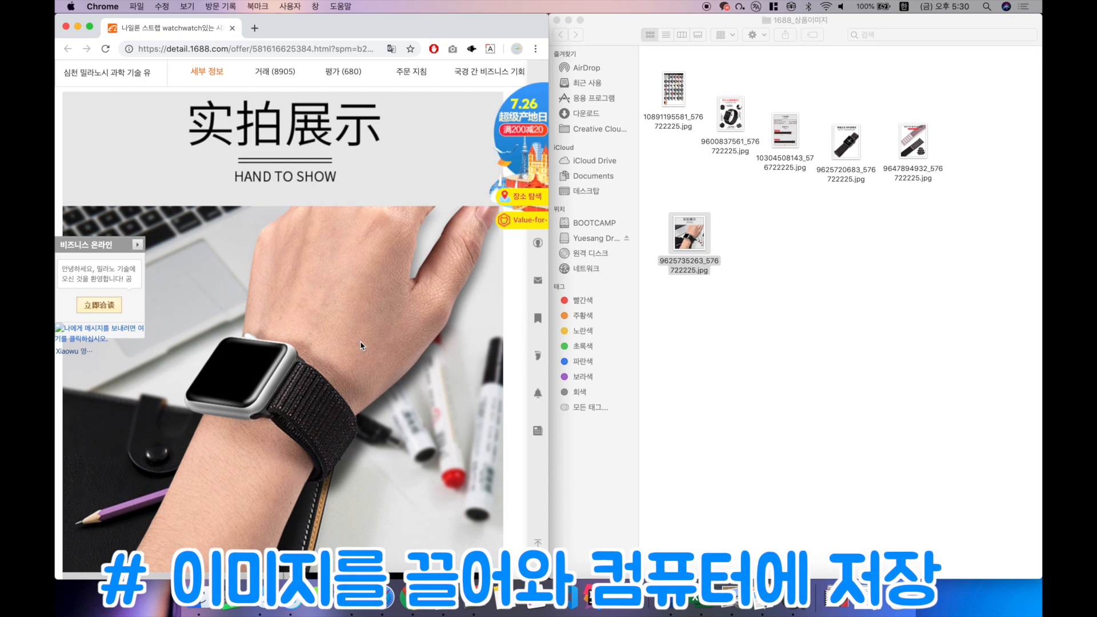
{"action": "scroll", "coordinate": [361, 345], "scroll_direction": "up", "scroll_amount": 1}
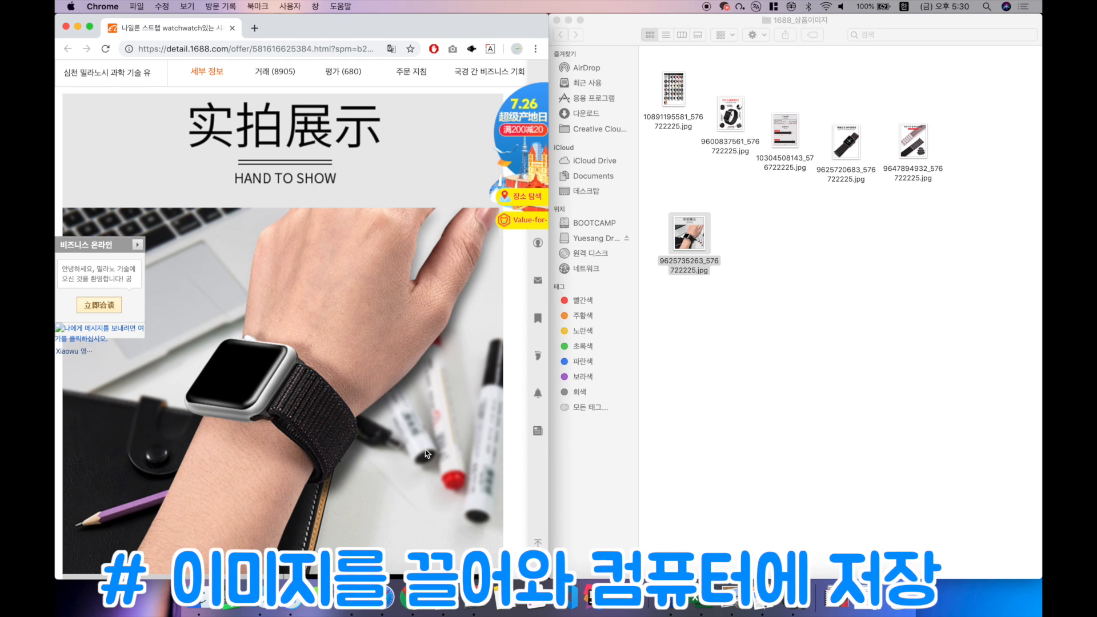
{"action": "scroll", "coordinate": [427, 454], "scroll_direction": "down", "scroll_amount": 10}
{"action": "left_click_drag", "start_coordinate": [318, 362], "coordinate": [752, 255]}
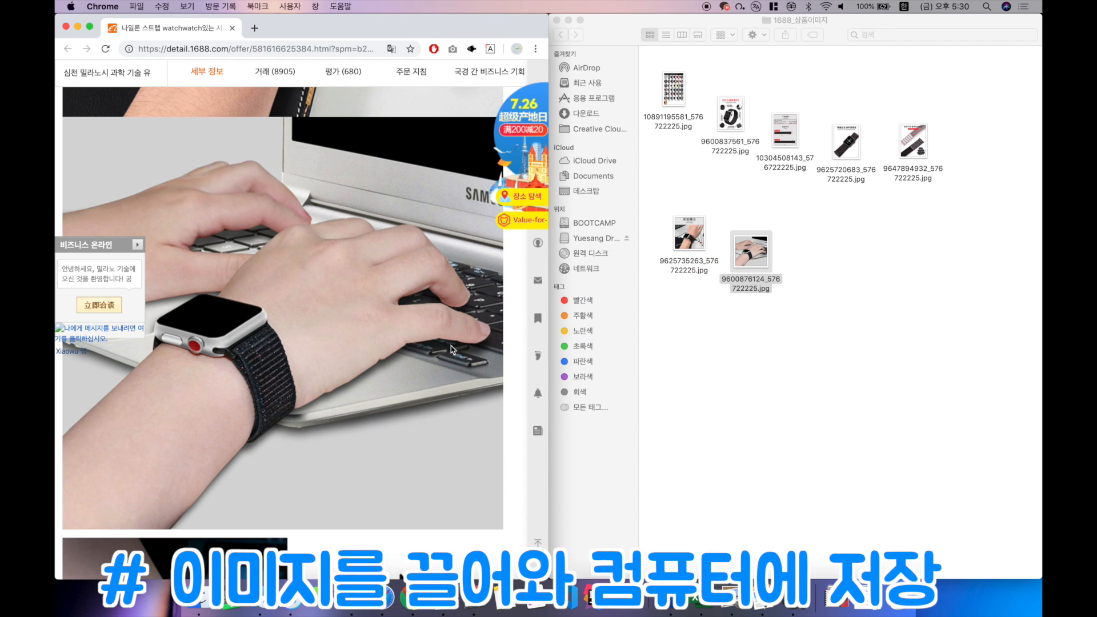
Step: Save the wearing photo below the laptop shot and the collage of four denim-sleeved wrists into the image folder
{"action": "scroll", "coordinate": [464, 345], "scroll_direction": "down", "scroll_amount": 8}
{"action": "left_click_drag", "start_coordinate": [335, 314], "coordinate": [829, 278]}
{"action": "scroll", "coordinate": [477, 328], "scroll_direction": "down", "scroll_amount": 8}
{"action": "scroll", "coordinate": [477, 328], "scroll_direction": "down", "scroll_amount": 7}
{"action": "scroll", "coordinate": [462, 329], "scroll_direction": "up", "scroll_amount": 4}
{"action": "left_click_drag", "start_coordinate": [615, 308], "coordinate": [617, 309]}
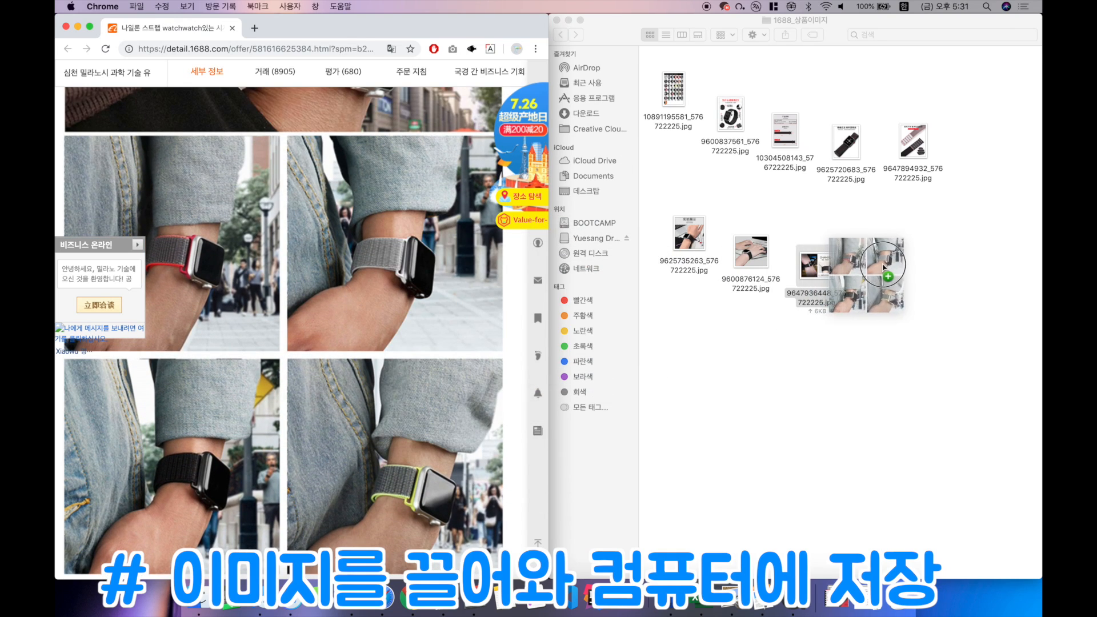
Step: Save the photo of the straps individually packed in OPP bags into the 1688_상품이미지 folder
{"action": "scroll", "coordinate": [268, 312], "scroll_direction": "down", "scroll_amount": 6}
{"action": "scroll", "coordinate": [267, 312], "scroll_direction": "down", "scroll_amount": 3}
{"action": "left_click_drag", "start_coordinate": [276, 306], "coordinate": [937, 285]}
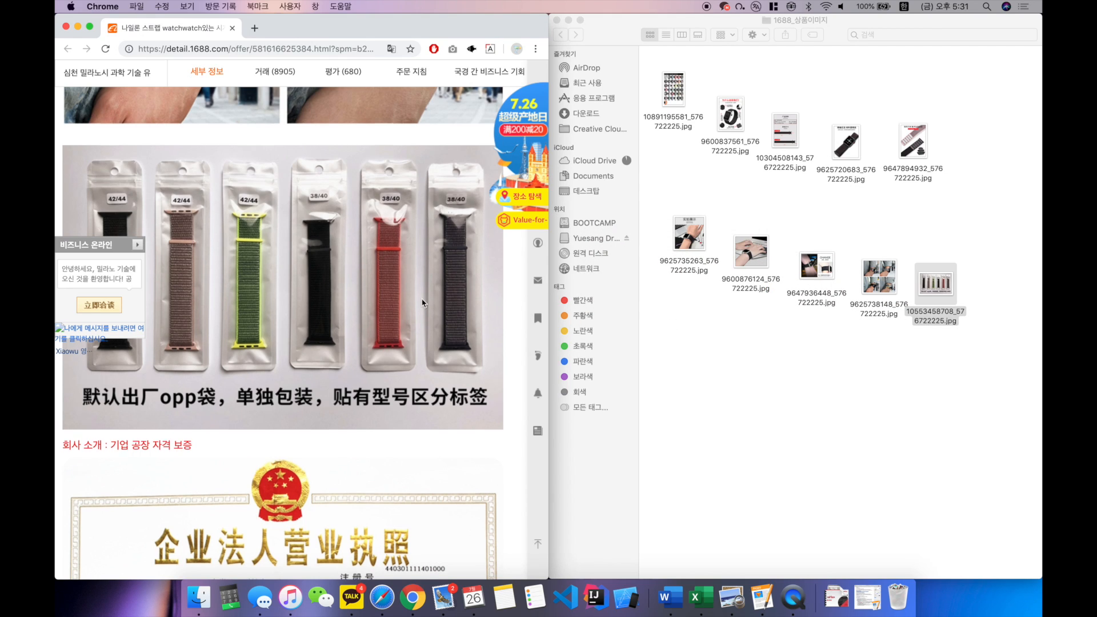
{"action": "scroll", "coordinate": [423, 303], "scroll_direction": "down", "scroll_amount": 5}
{"action": "left_click_drag", "start_coordinate": [277, 255], "coordinate": [301, 255]}
{"action": "scroll", "coordinate": [343, 250], "scroll_direction": "down", "scroll_amount": 3}
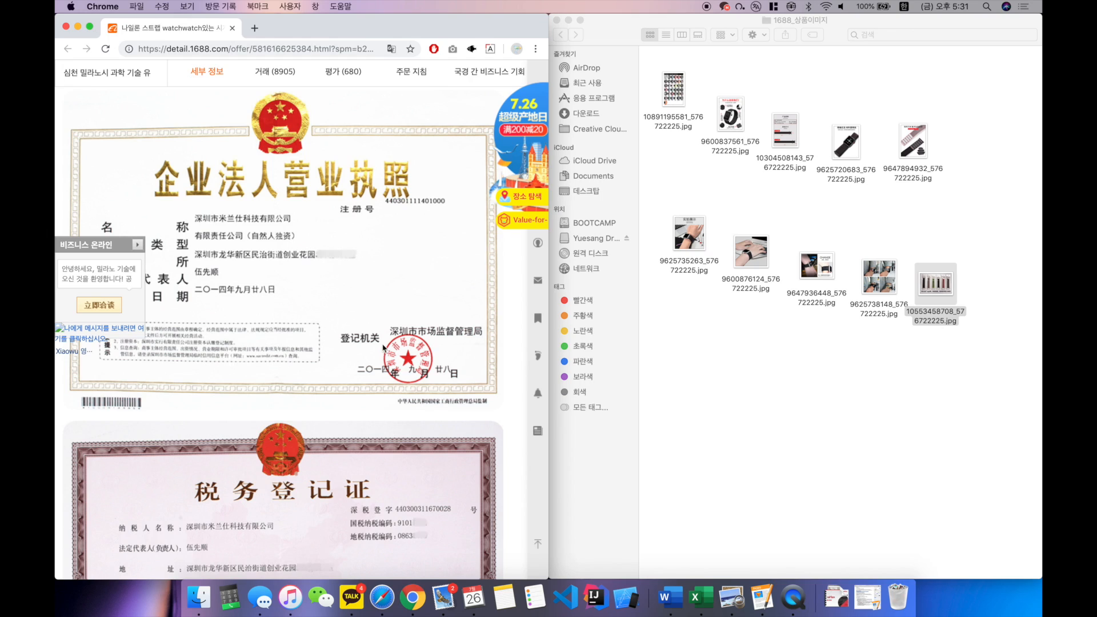
{"action": "scroll", "coordinate": [383, 349], "scroll_direction": "down", "scroll_amount": 5}
Step: Open the first six saved images, from the COLOUR DISPLAY chart to the HAND TO SHOW photo, to check them, and close them all
{"action": "left_click", "coordinate": [673, 91]}
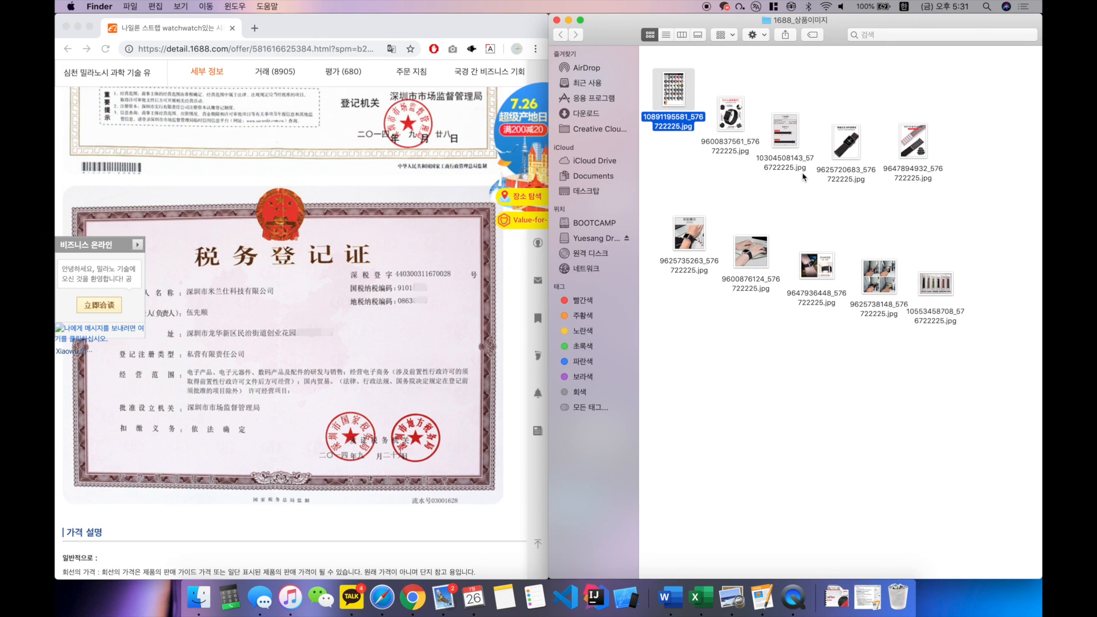
{"action": "double_click", "coordinate": [689, 118]}
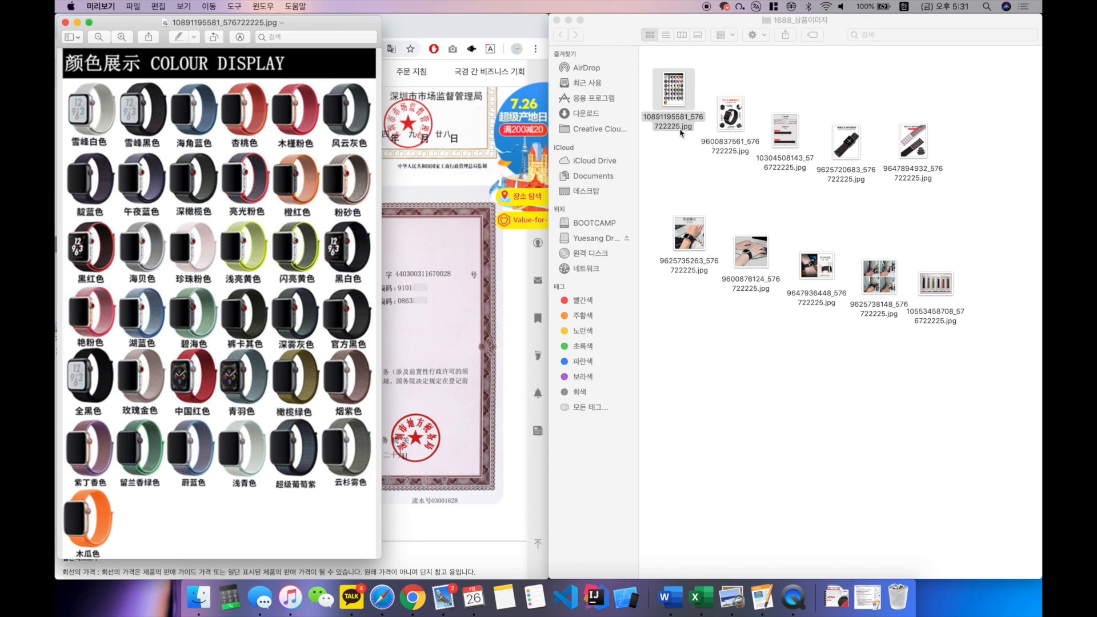
{"action": "double_click", "coordinate": [734, 123]}
{"action": "double_click", "coordinate": [775, 136]}
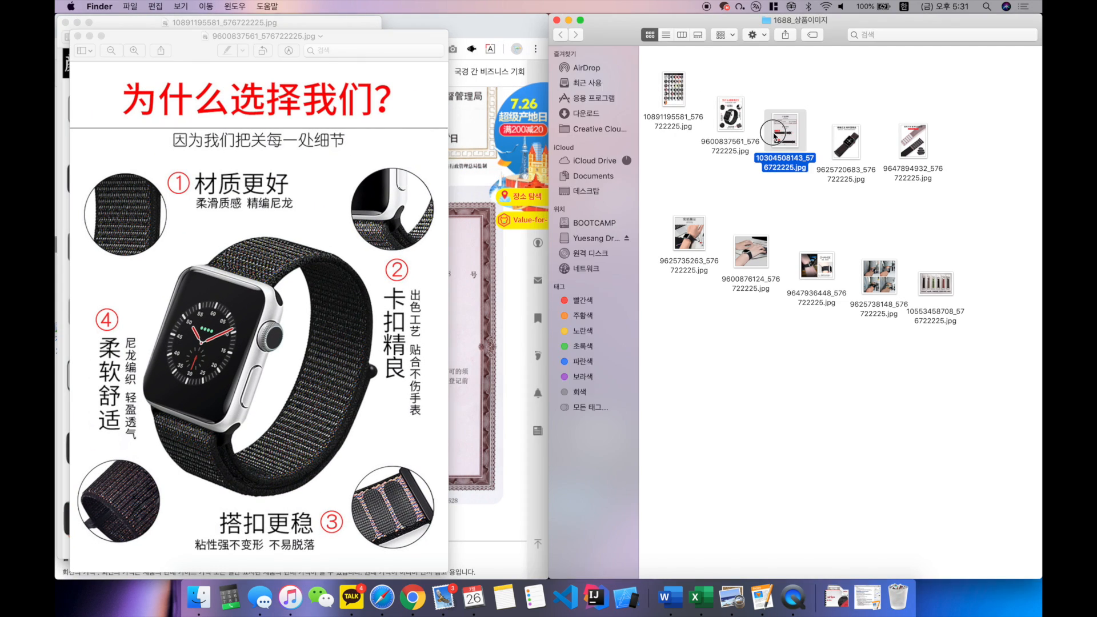
{"action": "left_click", "coordinate": [838, 154]}
{"action": "double_click", "coordinate": [838, 153]}
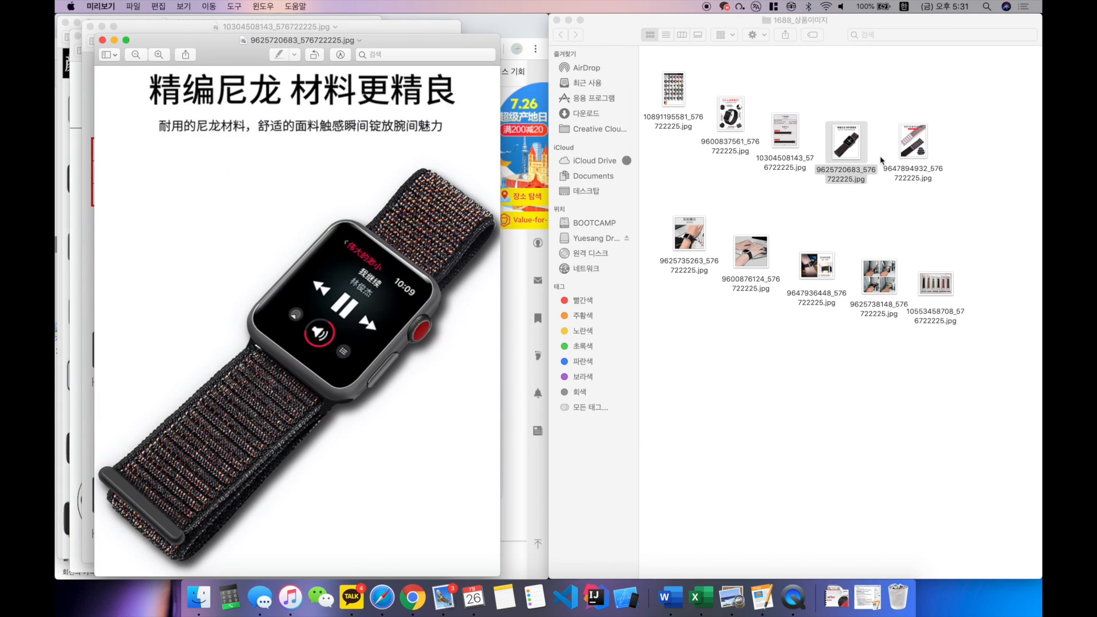
{"action": "double_click", "coordinate": [914, 163]}
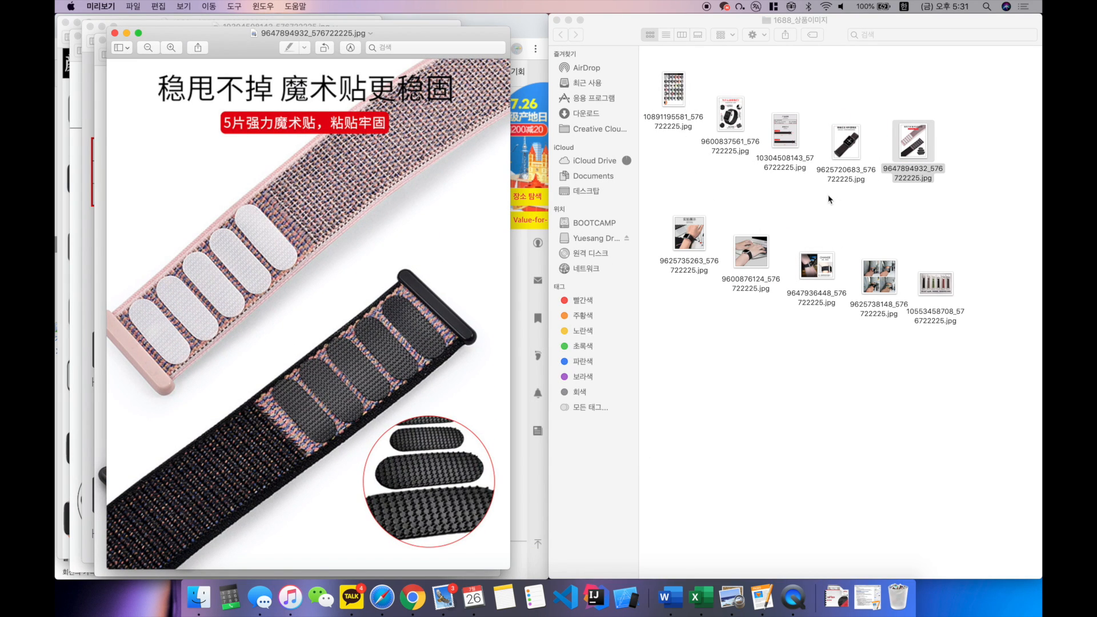
{"action": "double_click", "coordinate": [701, 231]}
{"action": "left_click_drag", "start_coordinate": [234, 80], "coordinate": [445, 130]}
{"action": "left_click", "coordinate": [478, 134]}
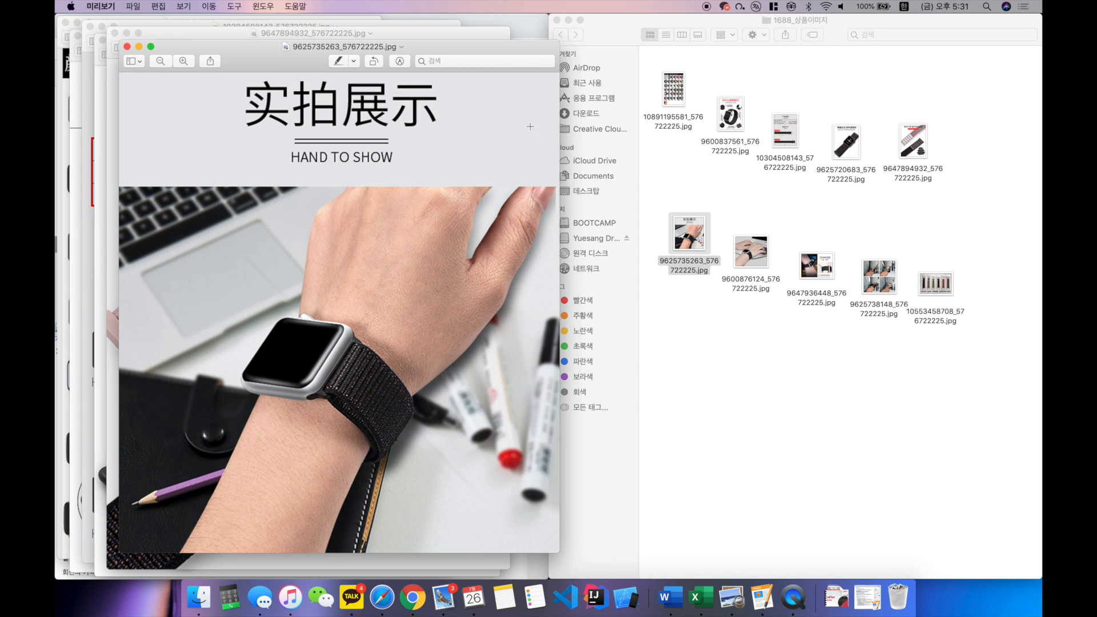
{"action": "key", "text": "alt+super+w"}
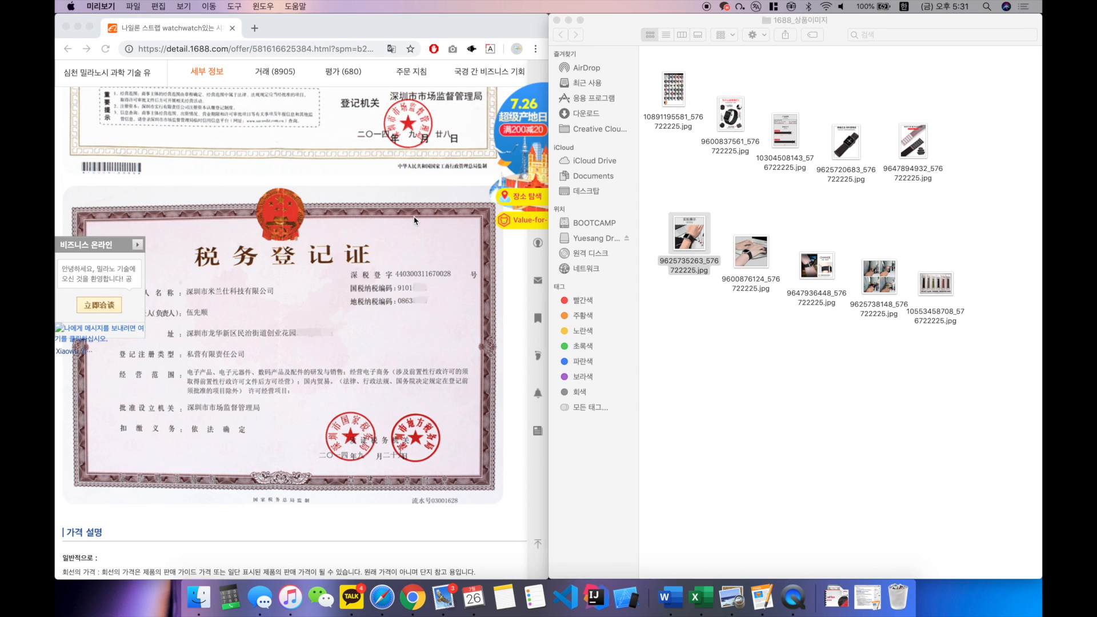
Step: Search Google for 포토샵 다운로드 in a new browser tab and locate Adobe's official Photoshop free trial download among the results
{"action": "left_click", "coordinate": [313, 378]}
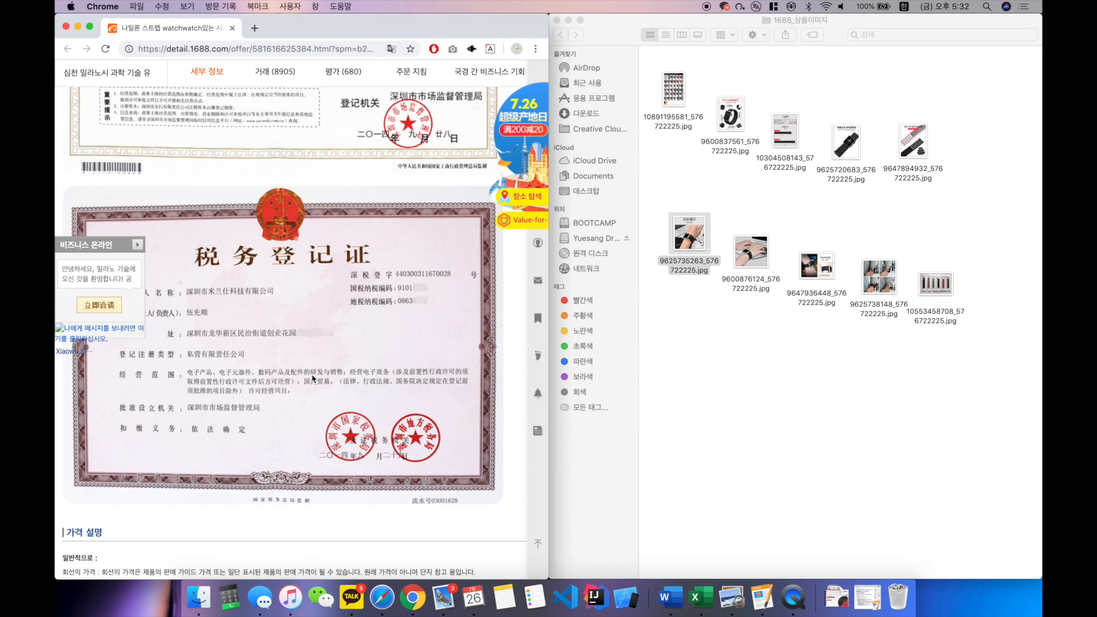
{"action": "scroll", "coordinate": [338, 381], "scroll_direction": "up", "scroll_amount": 3}
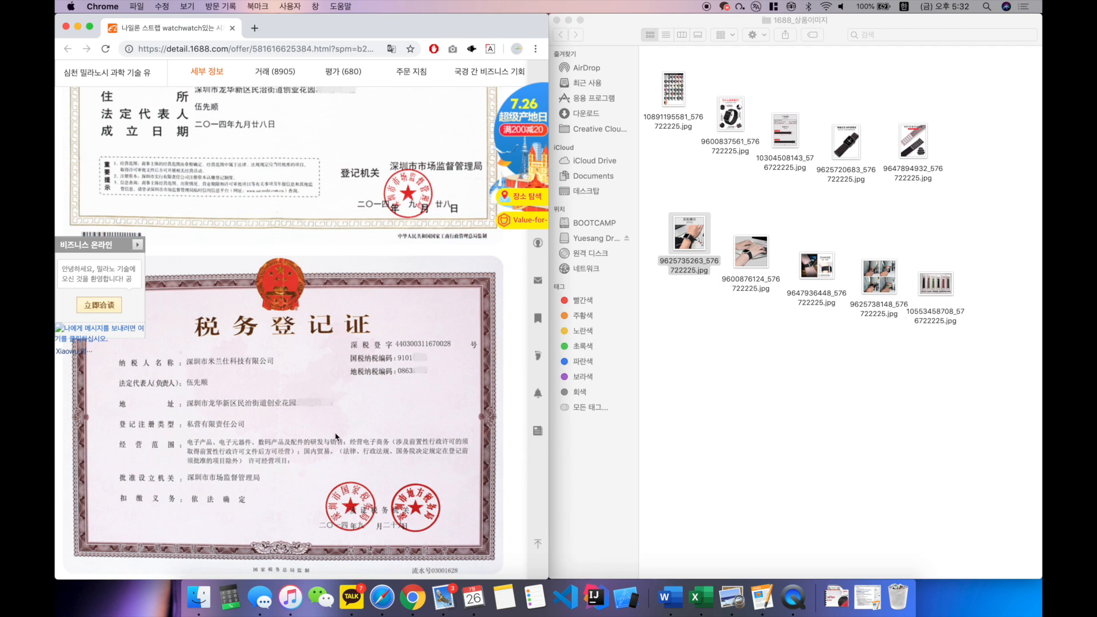
{"action": "left_click", "coordinate": [253, 29]}
{"action": "type", "text": "포토샵 다운롣"}
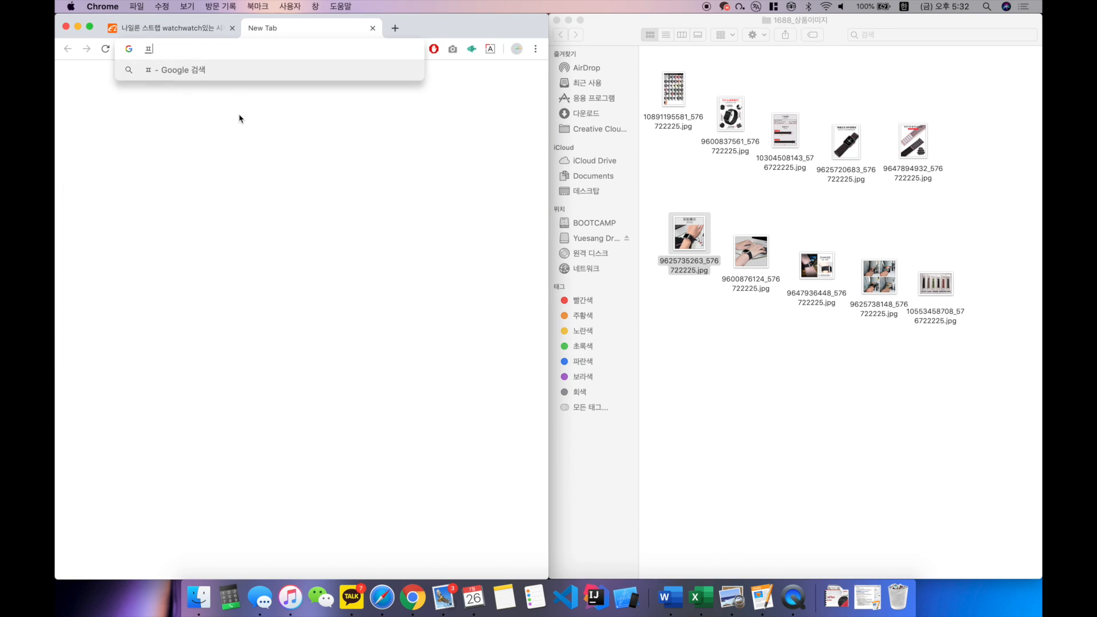
{"action": "type", "text": "드"}
{"action": "key", "text": "Return"}
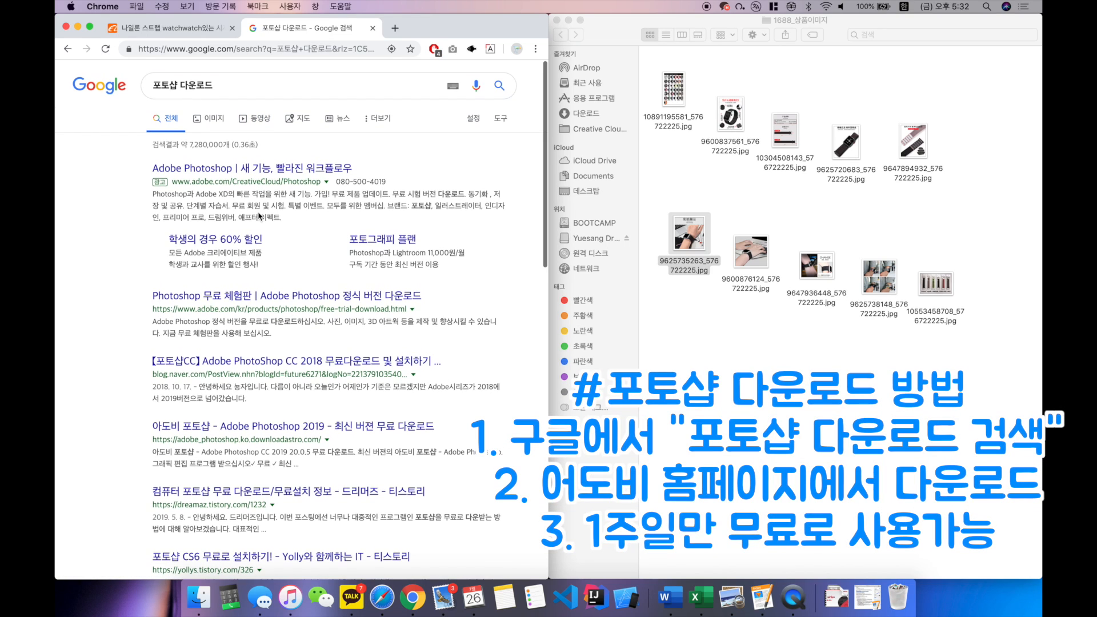
{"action": "scroll", "coordinate": [275, 174], "scroll_direction": "down", "scroll_amount": 5}
{"action": "scroll", "coordinate": [275, 175], "scroll_direction": "down", "scroll_amount": 2}
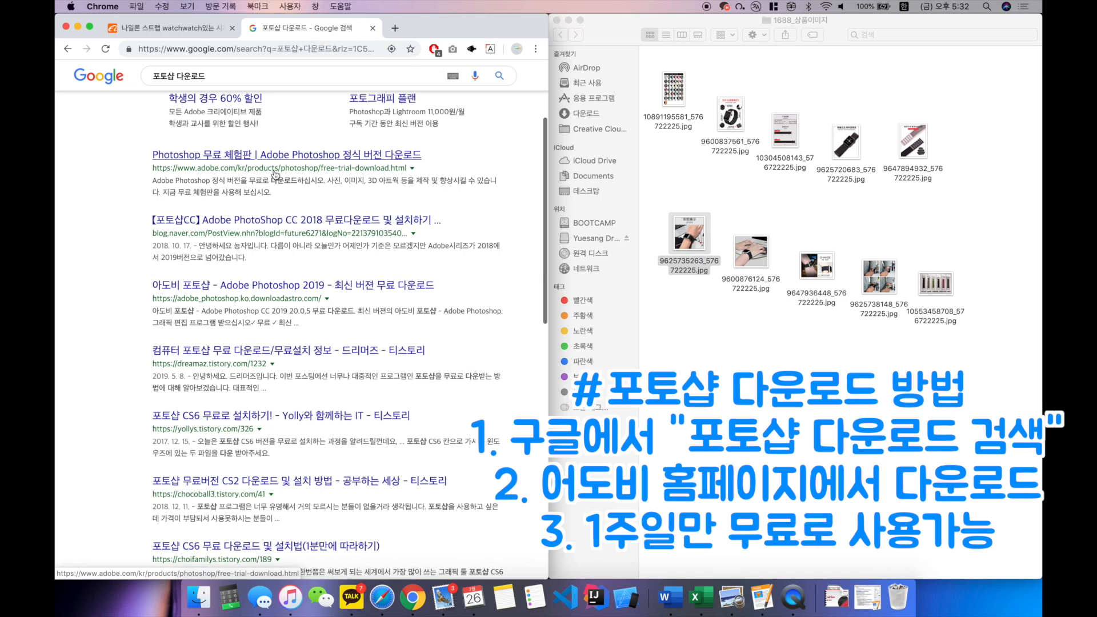
{"action": "left_click_drag", "start_coordinate": [137, 169], "coordinate": [274, 194]}
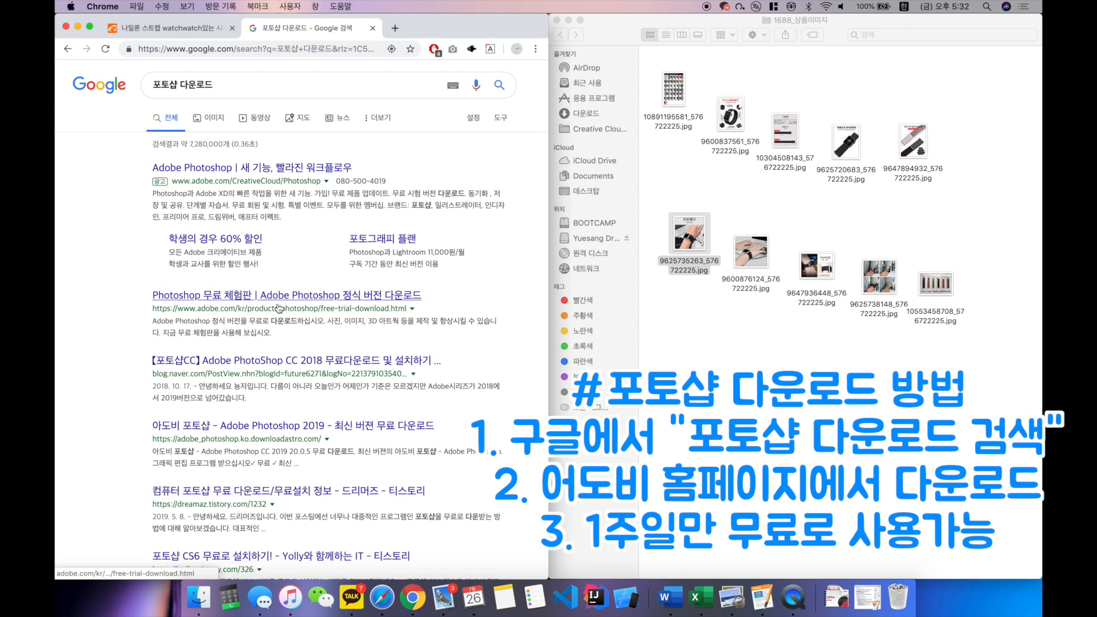
{"action": "left_click", "coordinate": [280, 298]}
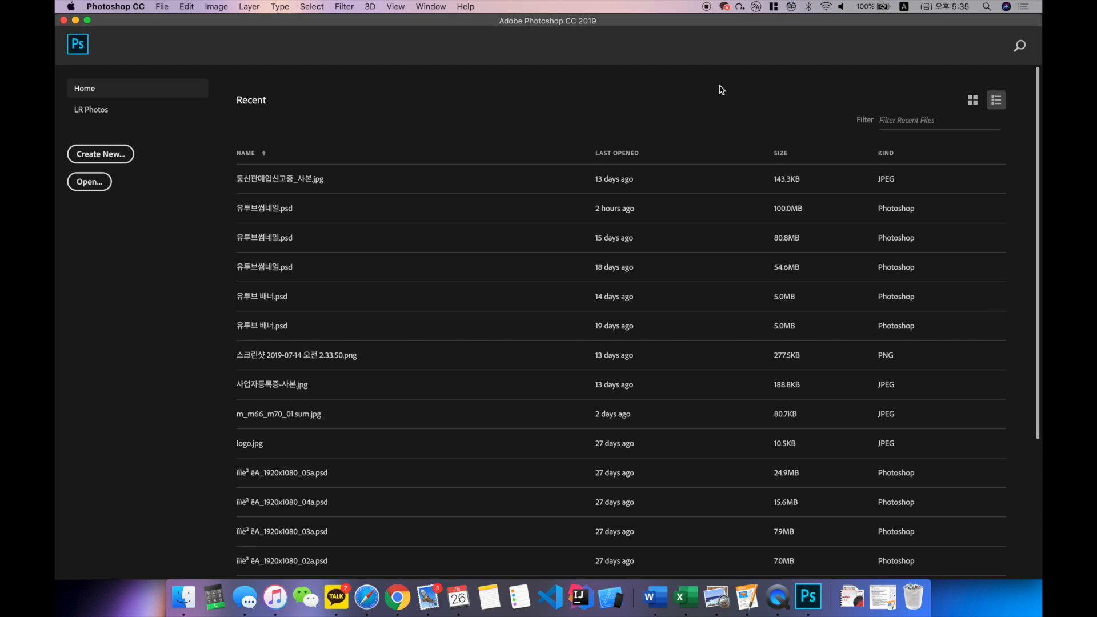
Step: Create a new blank document 800 pixels wide and 8000 pixels high
{"action": "left_click", "coordinate": [127, 162]}
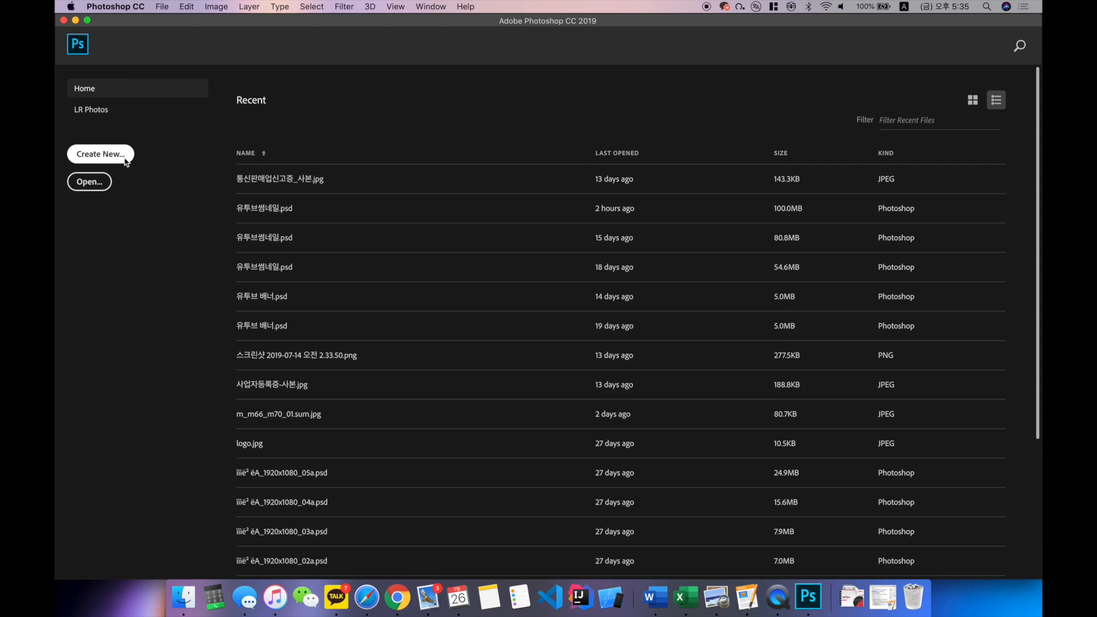
{"action": "double_click", "coordinate": [575, 244]}
{"action": "left_click", "coordinate": [577, 246]}
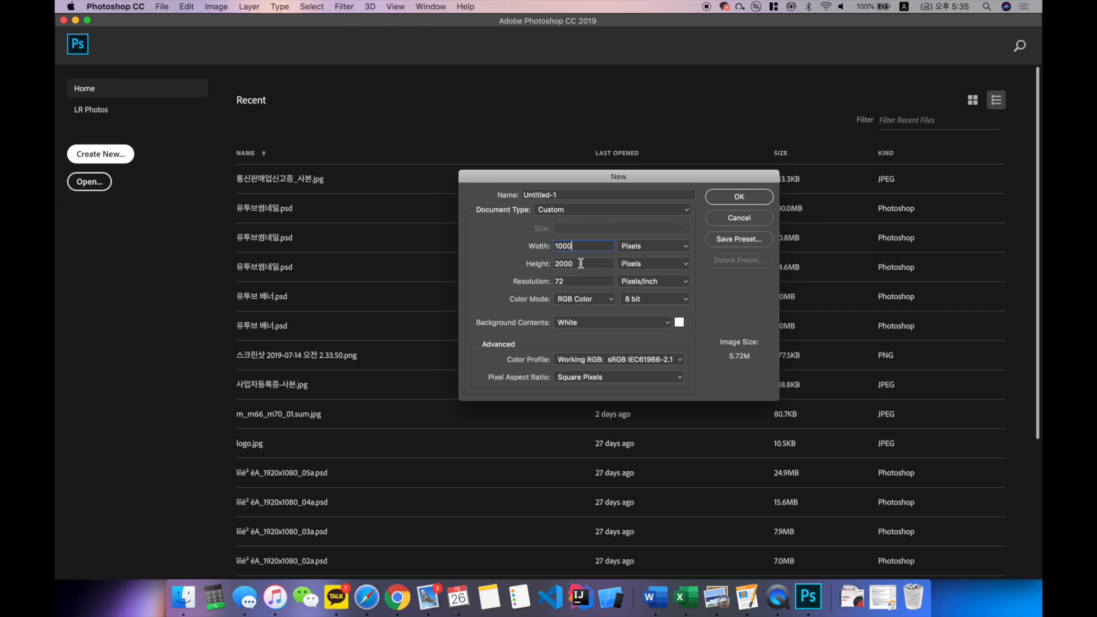
{"action": "double_click", "coordinate": [575, 248]}
{"action": "left_click", "coordinate": [576, 259]}
{"action": "double_click", "coordinate": [576, 259]}
{"action": "double_click", "coordinate": [582, 246]}
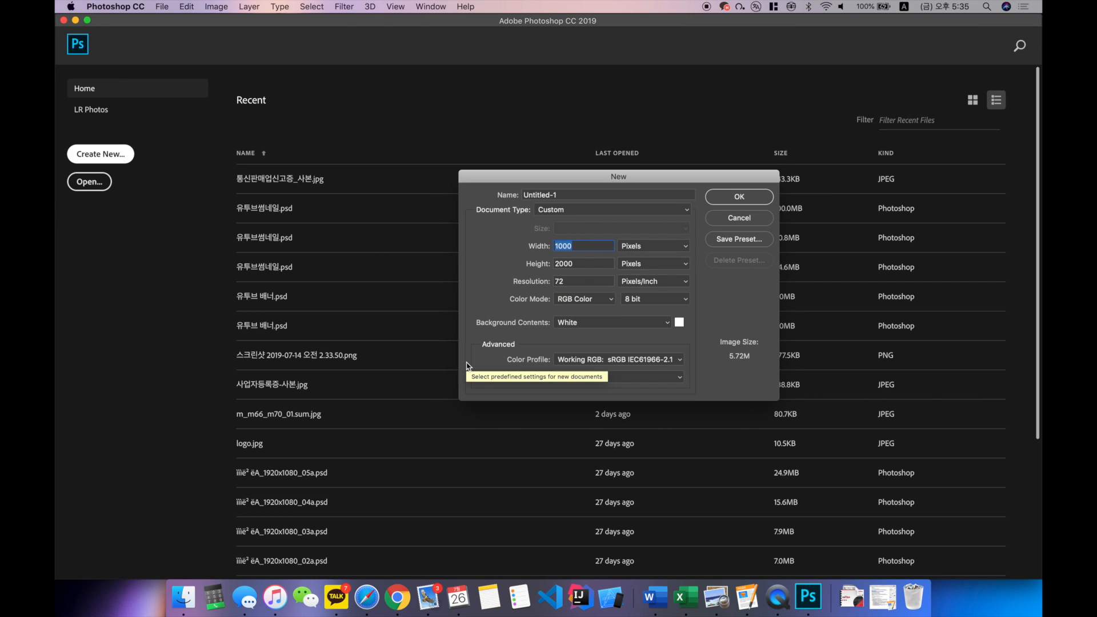
{"action": "type", "text": "800"}
{"action": "key", "text": "Tab"}
{"action": "type", "text": "8000"}
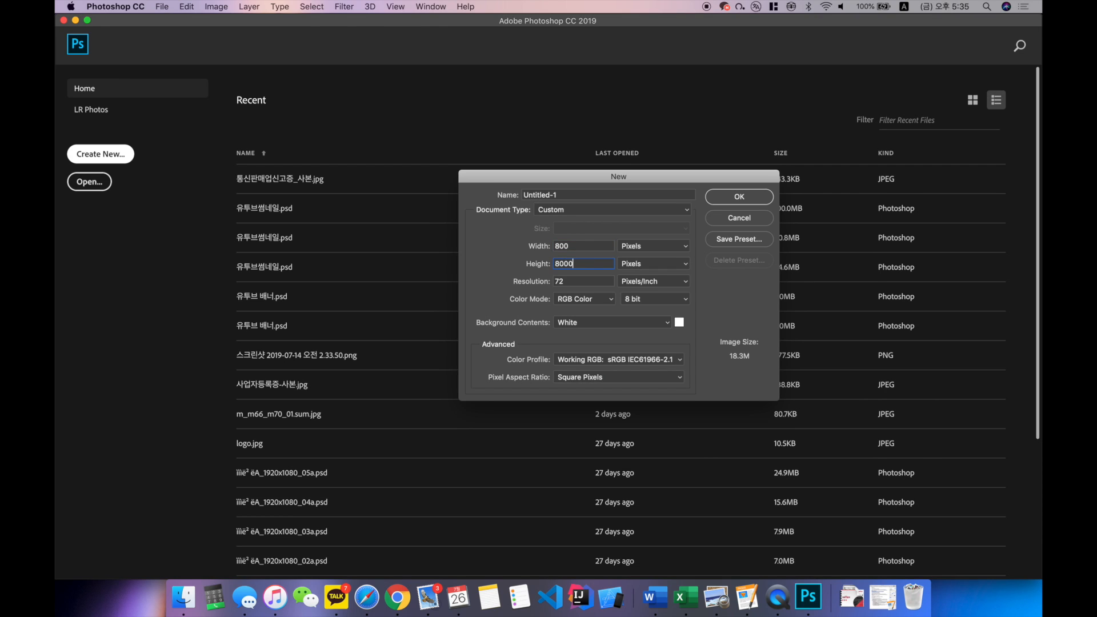
{"action": "key", "text": "Return"}
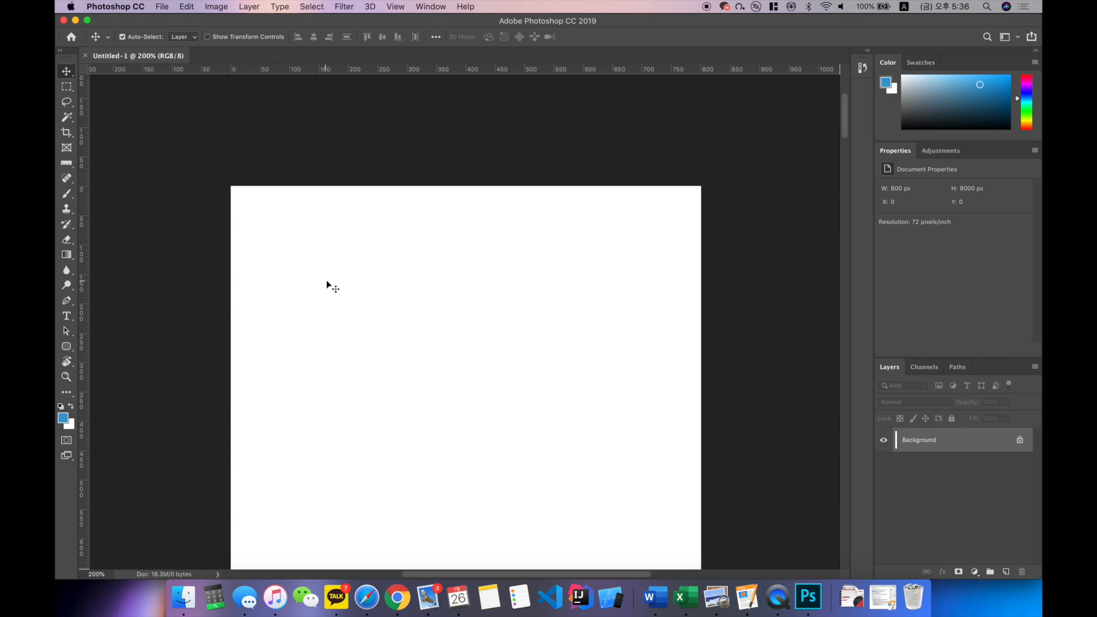
Step: Place the COLOUR DISPLAY chart from the 1688_상품이미지 folder on the canvas and align it with the canvas's upper edge
{"action": "scroll", "coordinate": [330, 279], "scroll_direction": "down", "scroll_amount": 1}
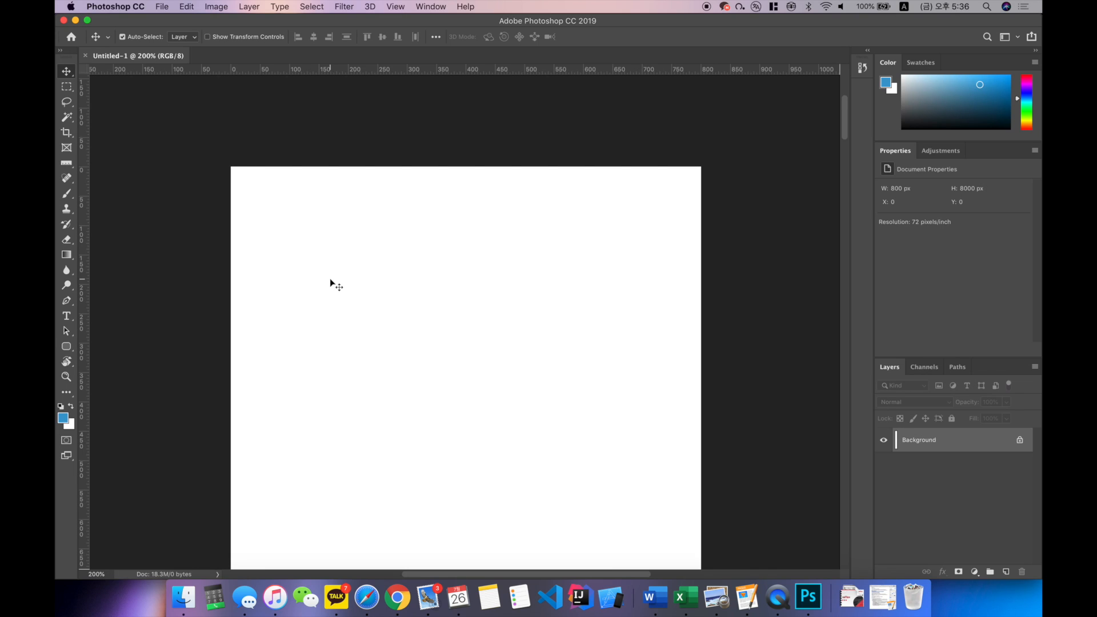
{"action": "scroll", "coordinate": [330, 279], "scroll_direction": "down", "scroll_amount": 1}
{"action": "scroll", "coordinate": [330, 278], "scroll_direction": "right", "scroll_amount": 1}
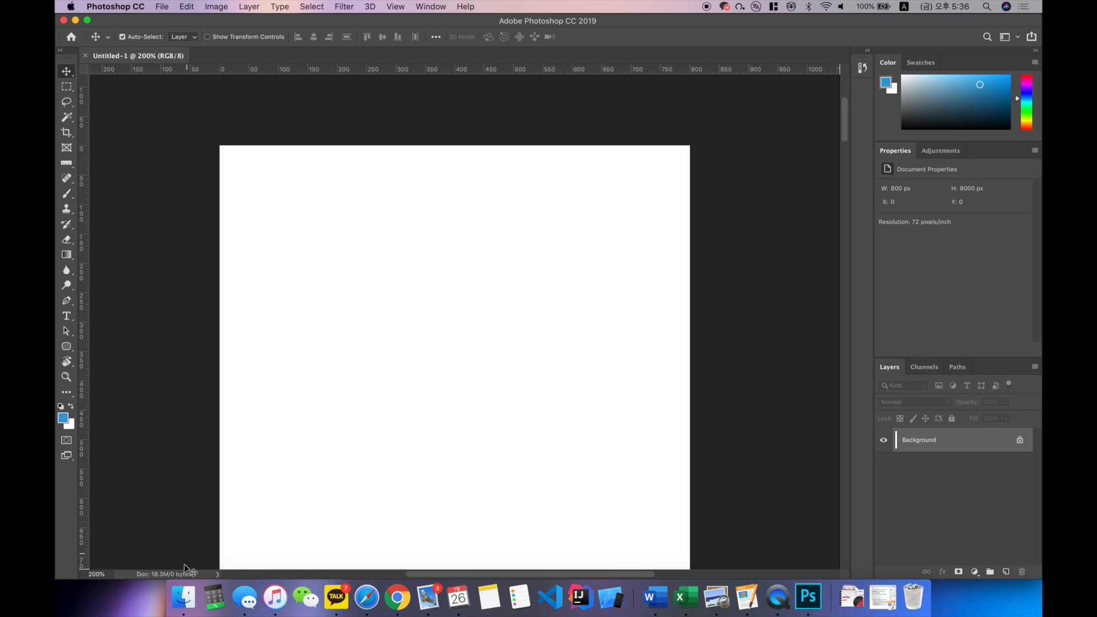
{"action": "left_click", "coordinate": [183, 597]}
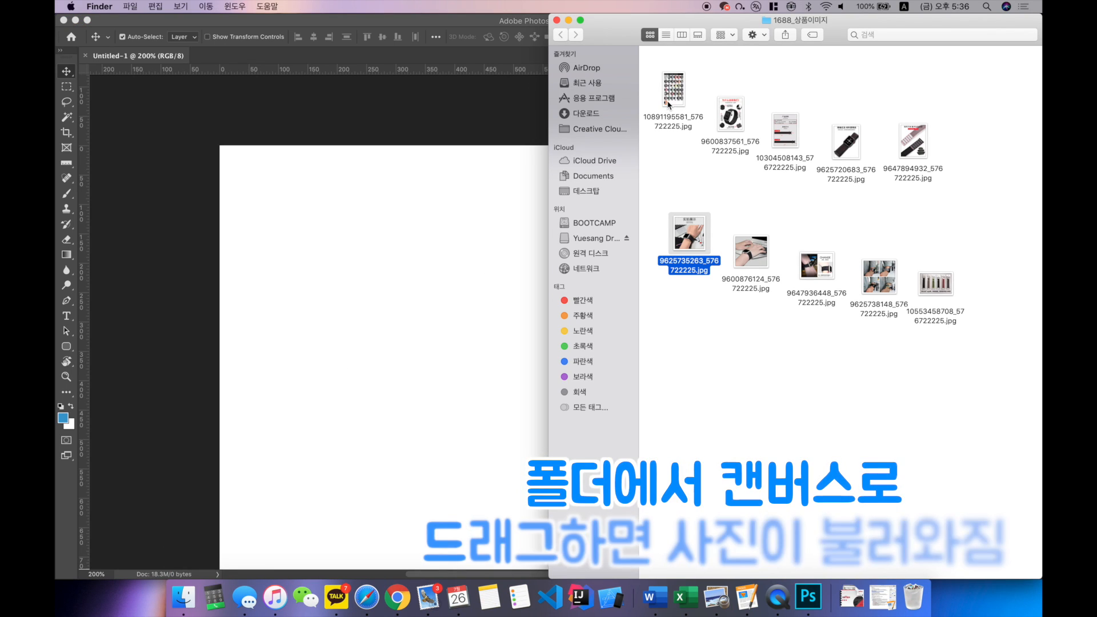
{"action": "left_click_drag", "start_coordinate": [671, 103], "coordinate": [465, 211]}
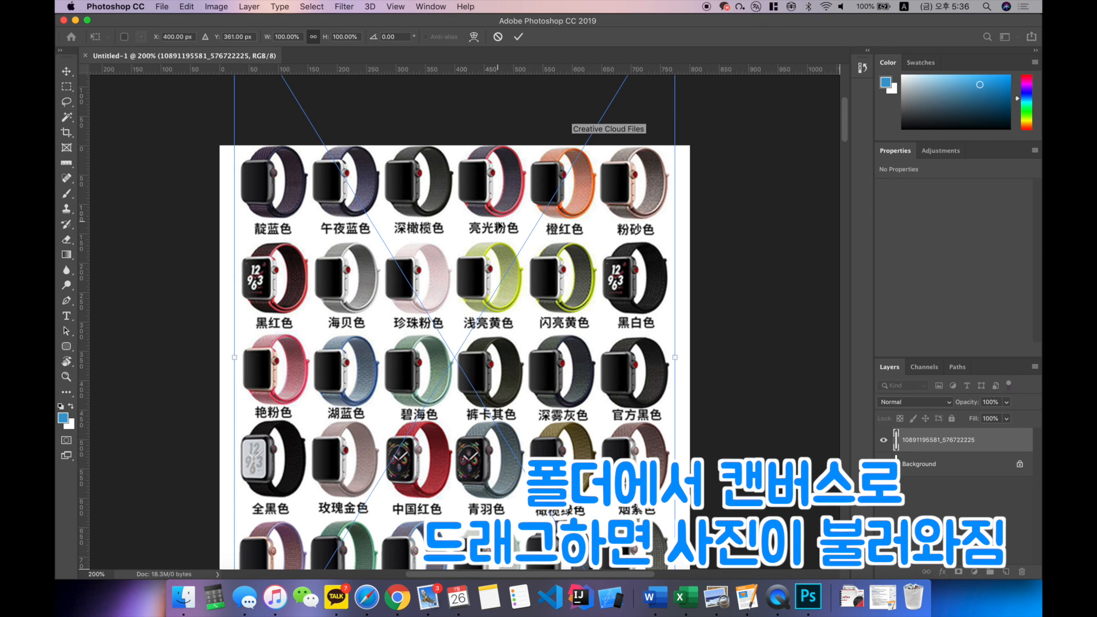
{"action": "key", "text": "super+minus"}
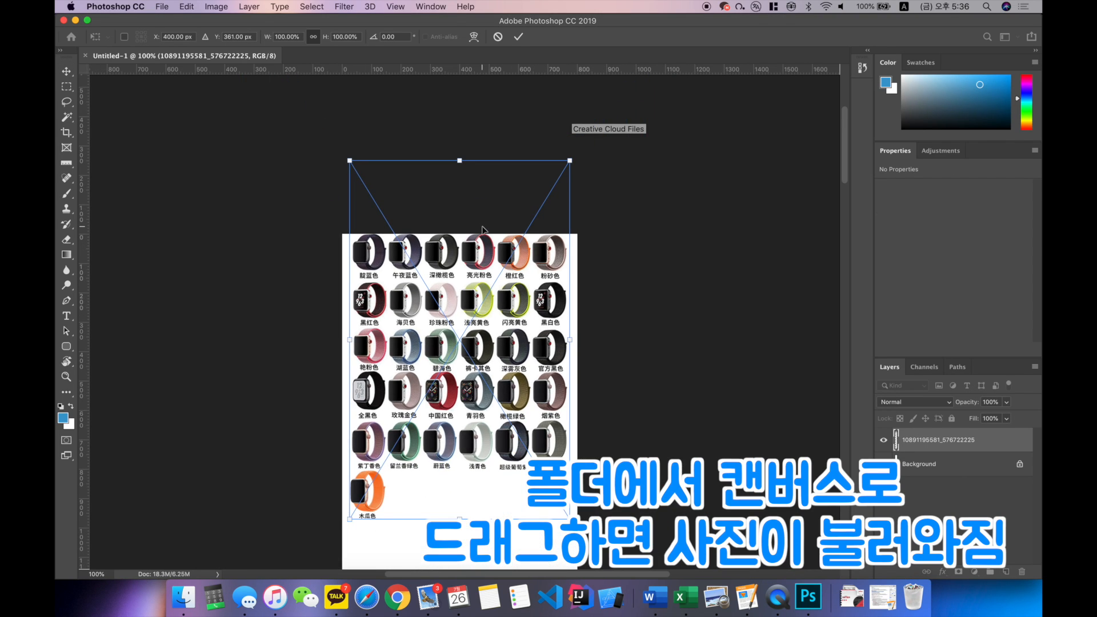
{"action": "left_click_drag", "start_coordinate": [508, 322], "coordinate": [510, 416]}
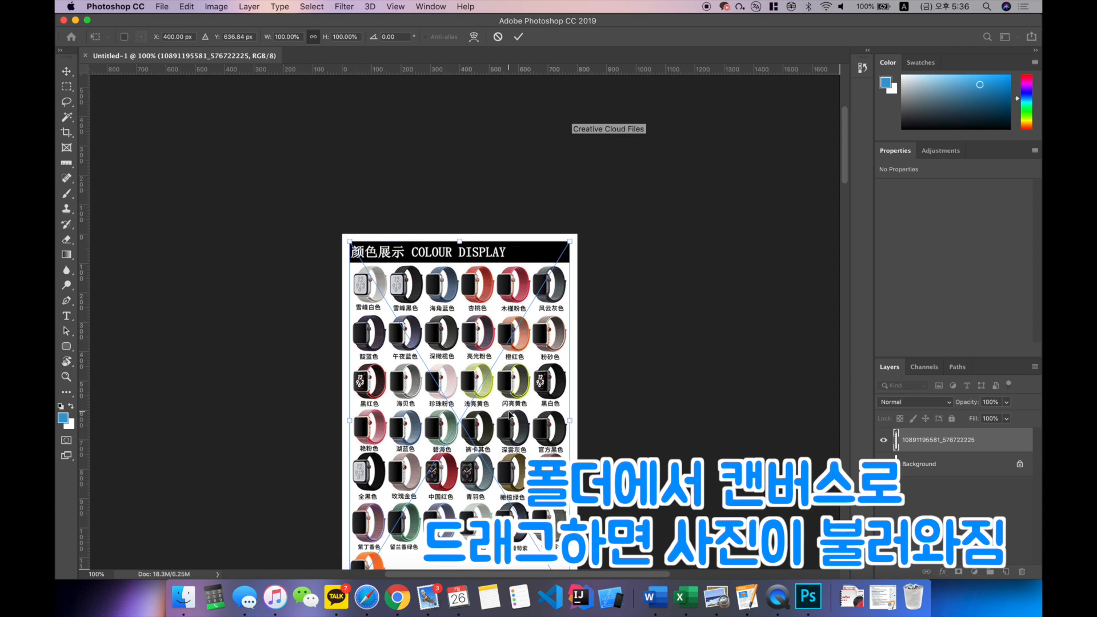
{"action": "key", "text": "Return"}
{"action": "scroll", "coordinate": [509, 416], "scroll_direction": "down", "scroll_amount": 10}
{"action": "left_click_drag", "start_coordinate": [734, 110], "coordinate": [482, 262]}
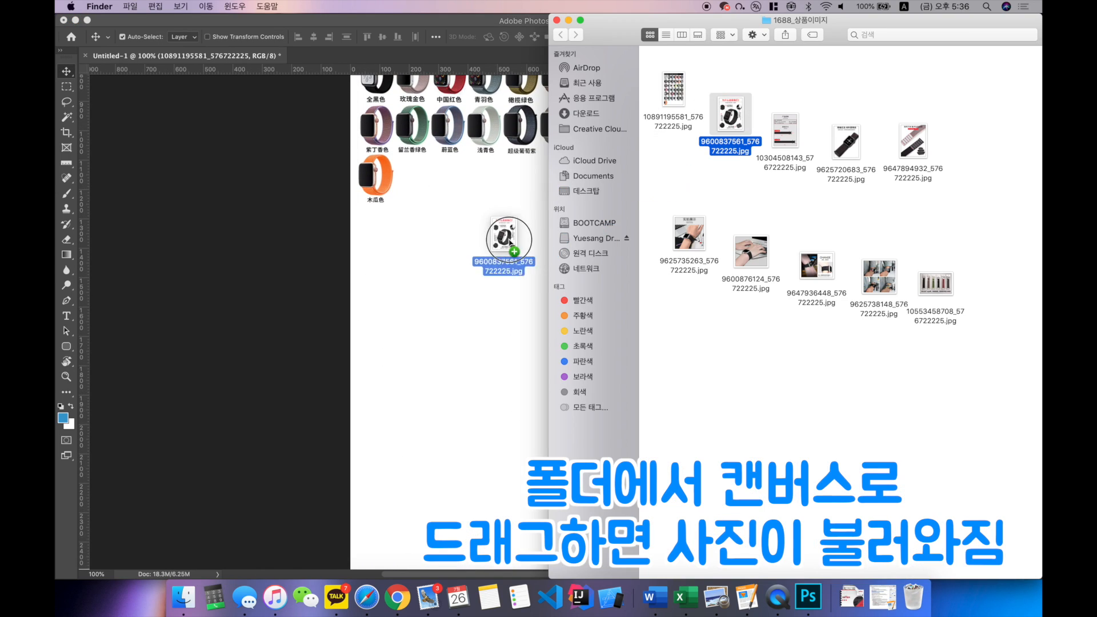
{"action": "key", "text": "Return"}
Step: Place the SIZE DISPLAY specification image below the strap feature image and enlarge it to about 802 px wide to fill the canvas width
{"action": "scroll", "coordinate": [494, 274], "scroll_direction": "down", "scroll_amount": 8}
{"action": "scroll", "coordinate": [493, 274], "scroll_direction": "down", "scroll_amount": 3}
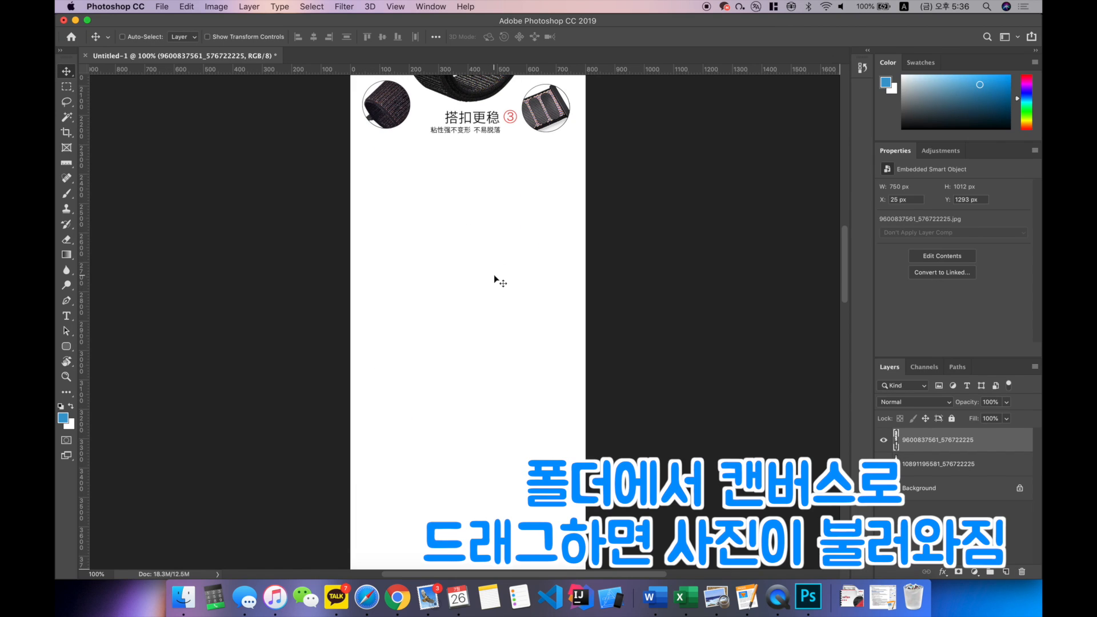
{"action": "key", "text": "super+Tab"}
{"action": "left_click_drag", "start_coordinate": [793, 129], "coordinate": [480, 208]}
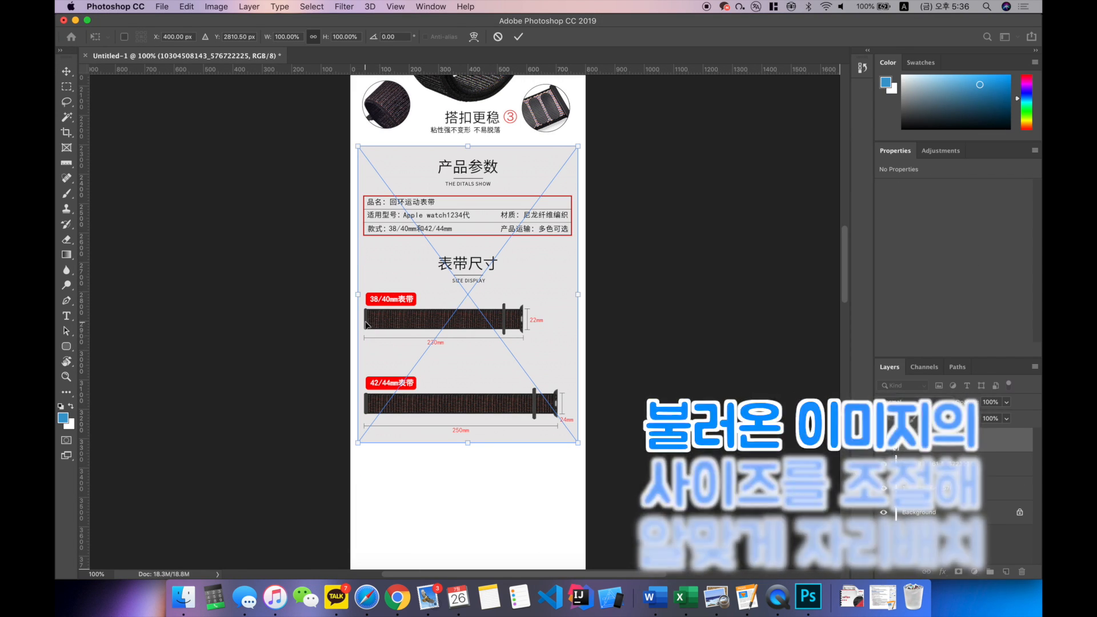
{"action": "left_click_drag", "start_coordinate": [358, 443], "coordinate": [350, 450]}
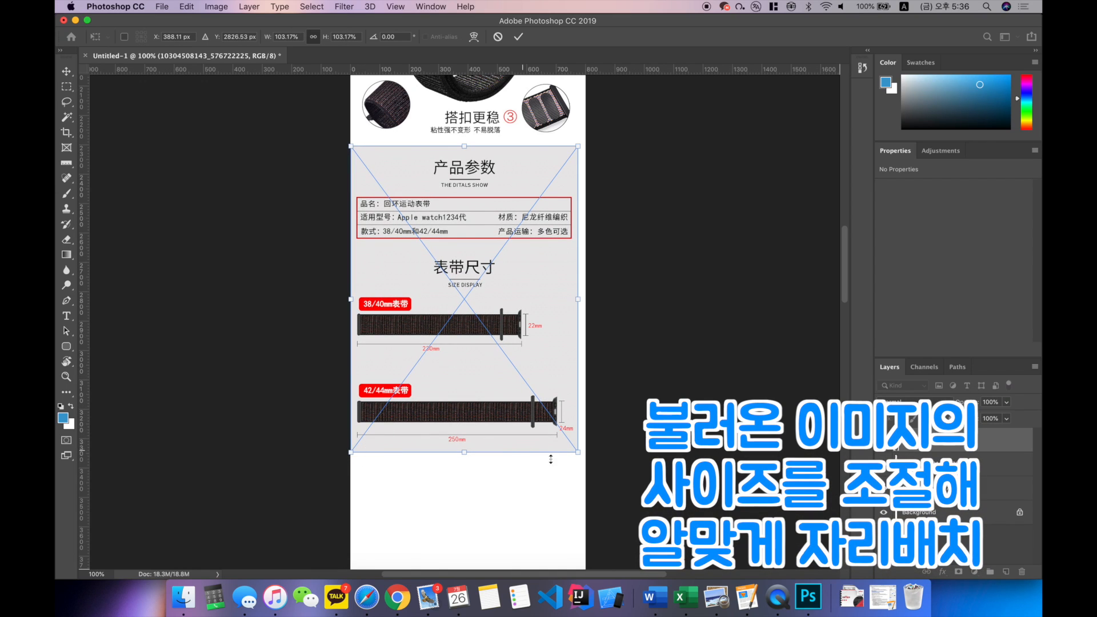
{"action": "left_click_drag", "start_coordinate": [577, 452], "coordinate": [592, 458]}
{"action": "key", "text": "Return"}
{"action": "scroll", "coordinate": [594, 460], "scroll_direction": "up", "scroll_amount": 8}
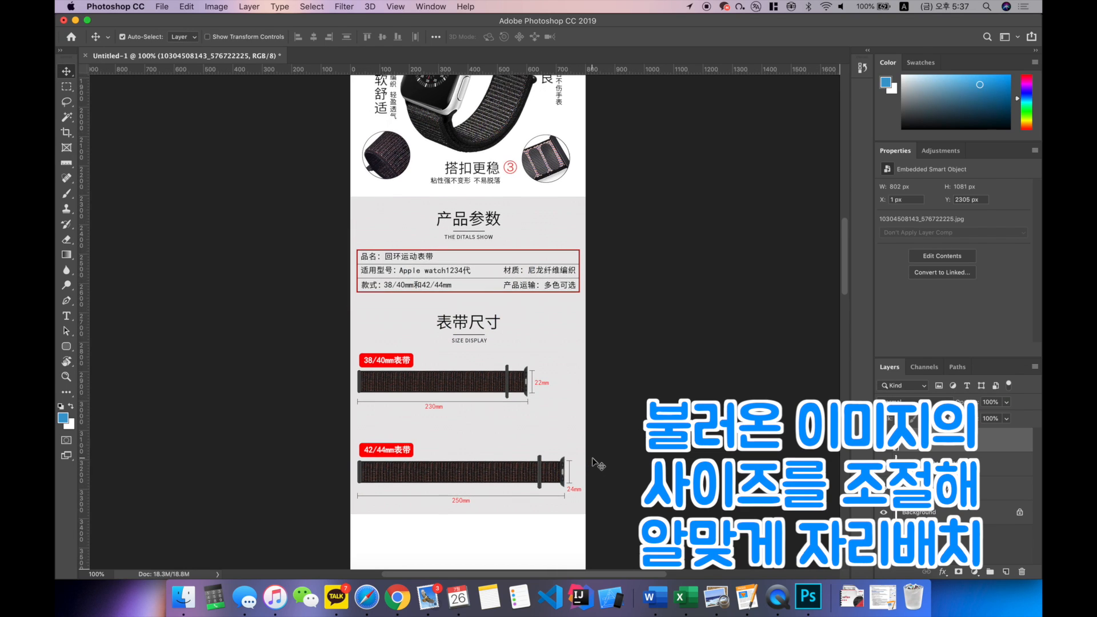
{"action": "scroll", "coordinate": [597, 464], "scroll_direction": "down", "scroll_amount": 15}
{"action": "key", "text": "super+Tab"}
{"action": "left_click_drag", "start_coordinate": [846, 146], "coordinate": [510, 355]}
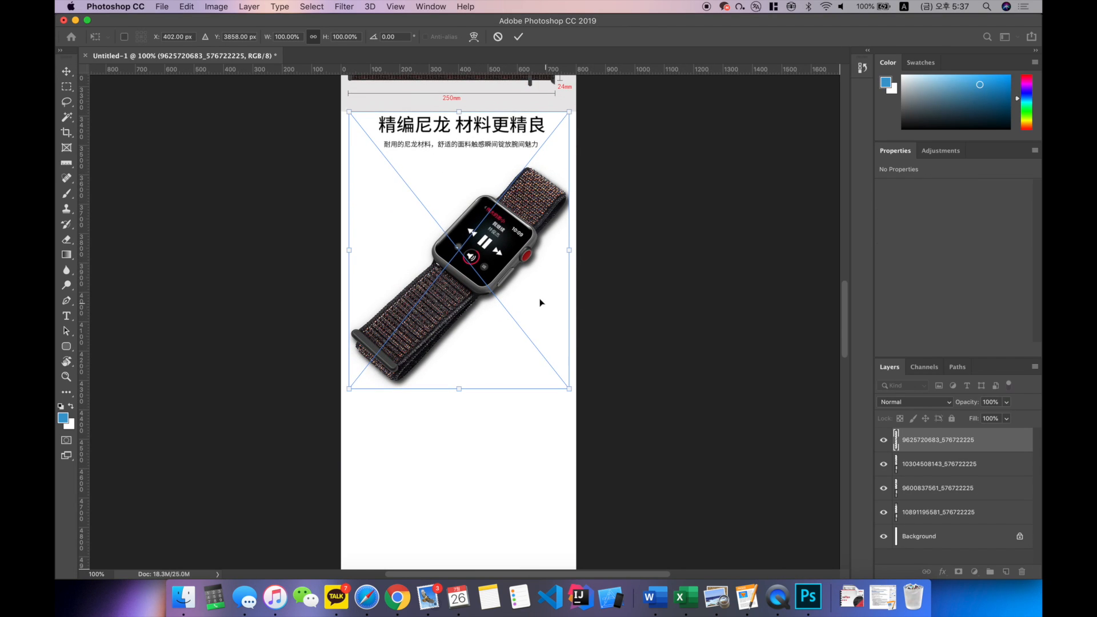
{"action": "left_click_drag", "start_coordinate": [537, 299], "coordinate": [539, 307]}
{"action": "left_click_drag", "start_coordinate": [573, 394], "coordinate": [584, 402]}
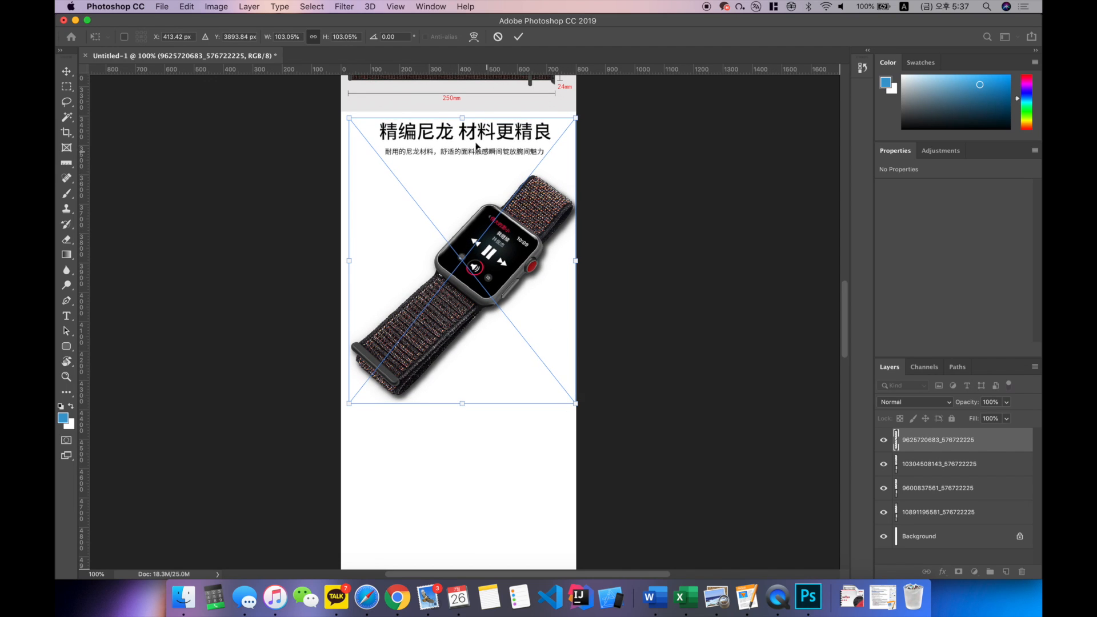
{"action": "left_click_drag", "start_coordinate": [350, 402], "coordinate": [340, 409]}
{"action": "key", "text": "Return"}
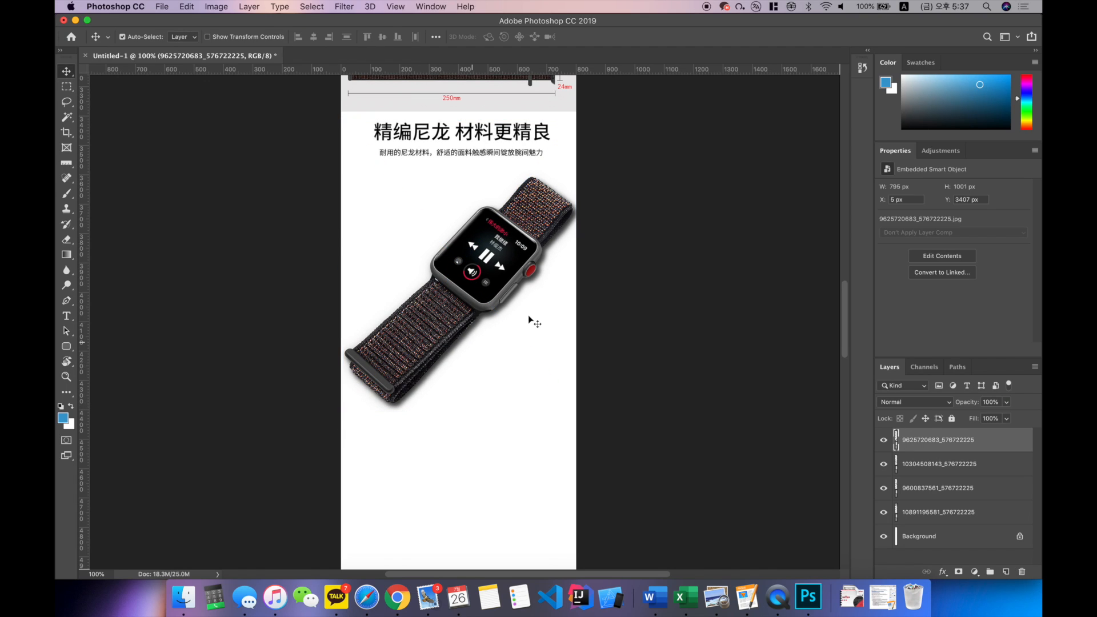
{"action": "key", "text": "super+Tab"}
{"action": "left_click_drag", "start_coordinate": [922, 151], "coordinate": [469, 371]}
{"action": "scroll", "coordinate": [570, 252], "scroll_direction": "down", "scroll_amount": 5}
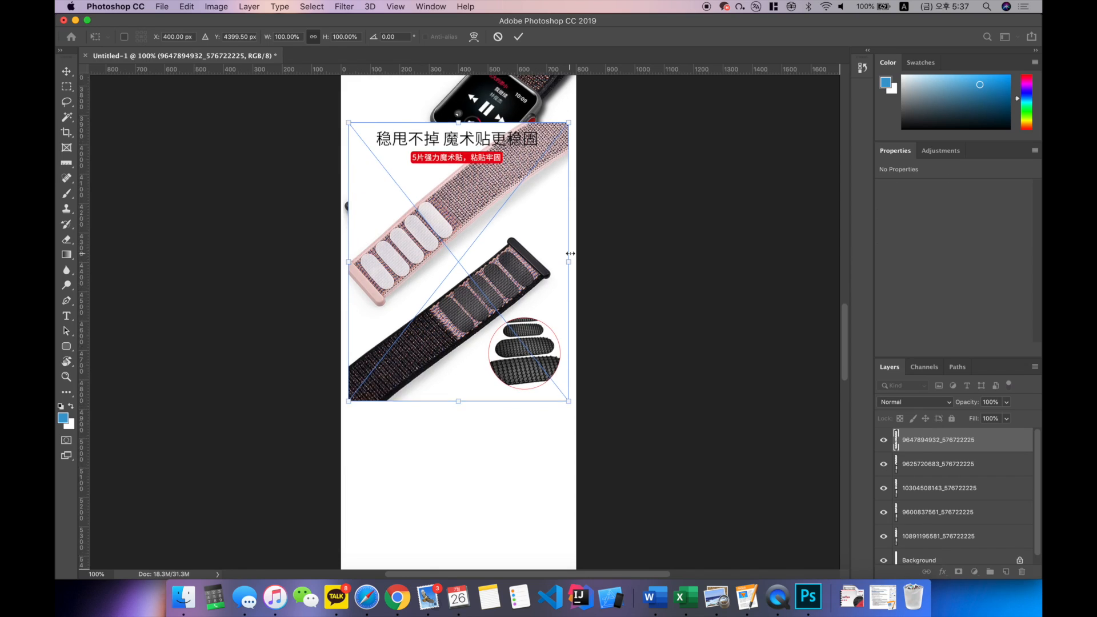
{"action": "left_click_drag", "start_coordinate": [536, 200], "coordinate": [549, 353]}
{"action": "left_click_drag", "start_coordinate": [356, 427], "coordinate": [337, 448]}
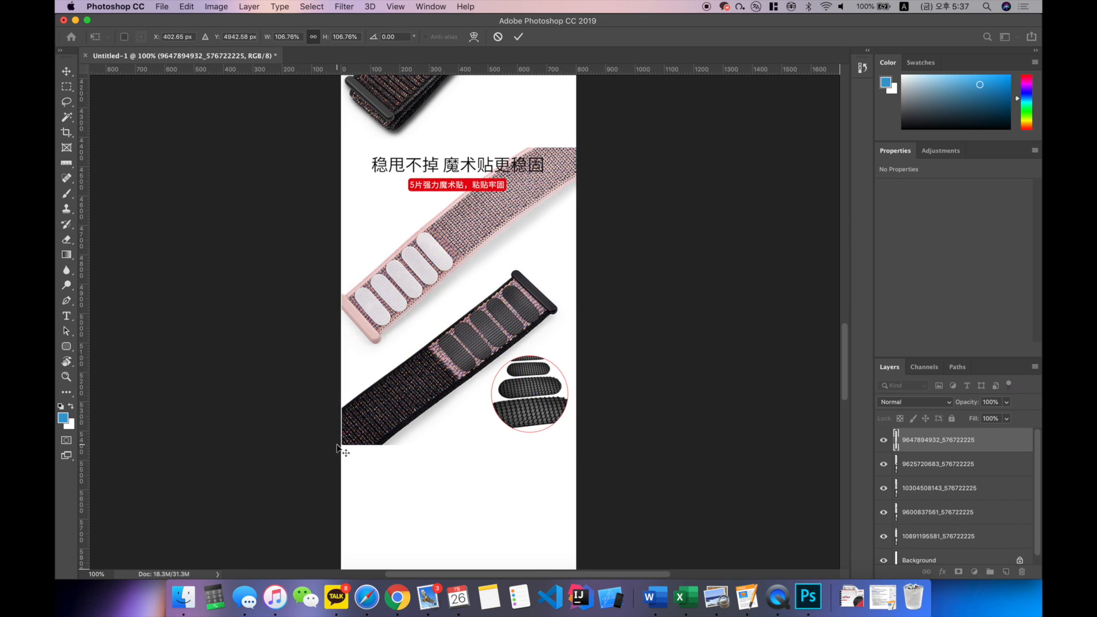
{"action": "key", "text": "Return"}
Step: Scale the Velcro strap image up slightly to about 803 px wide so it reaches both canvas edges
{"action": "key", "text": "super+Tab"}
Step: Bring the folder's five remaining images into the canvas together and enlarge the laptop wearing photo to full canvas width below the Velcro straps
{"action": "key", "text": "super+Tab"}
{"action": "key", "text": "super+t"}
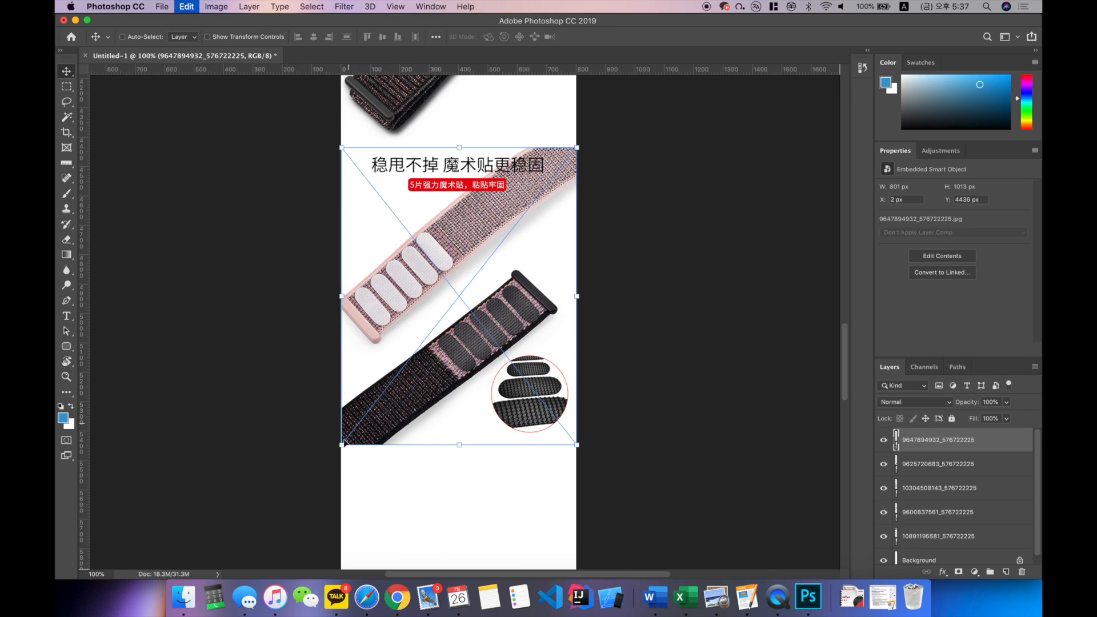
{"action": "key", "text": "Return"}
{"action": "key", "text": "super+Tab"}
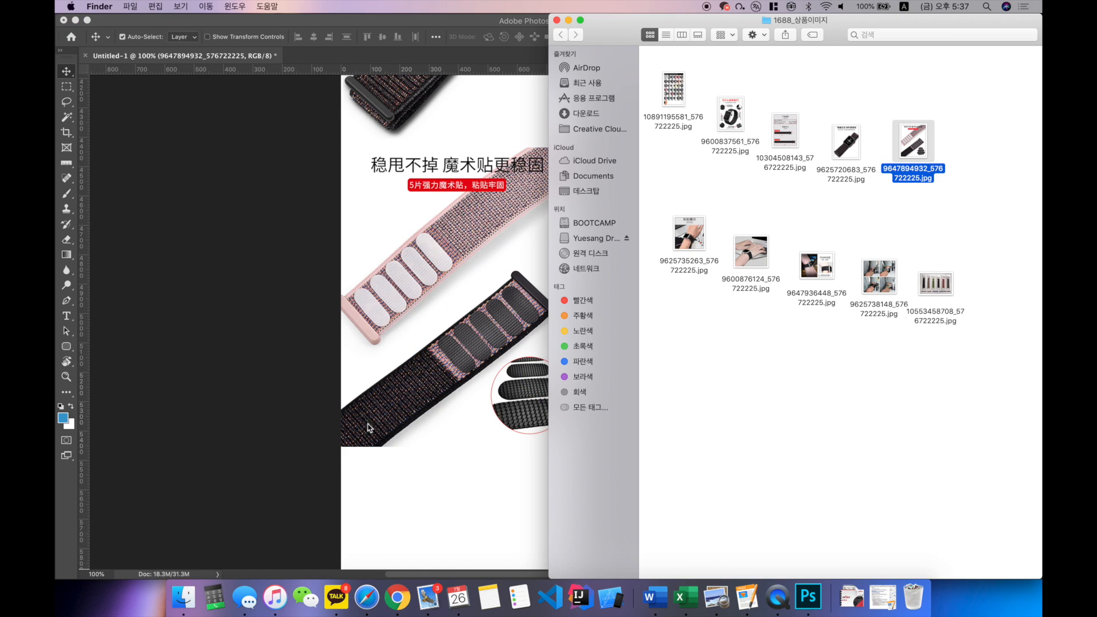
{"action": "scroll", "coordinate": [403, 402], "scroll_direction": "down", "scroll_amount": 5}
{"action": "left_click_drag", "start_coordinate": [659, 229], "coordinate": [693, 244]}
{"action": "left_click", "coordinate": [486, 250]}
{"action": "scroll", "coordinate": [487, 251], "scroll_direction": "up", "scroll_amount": 15}
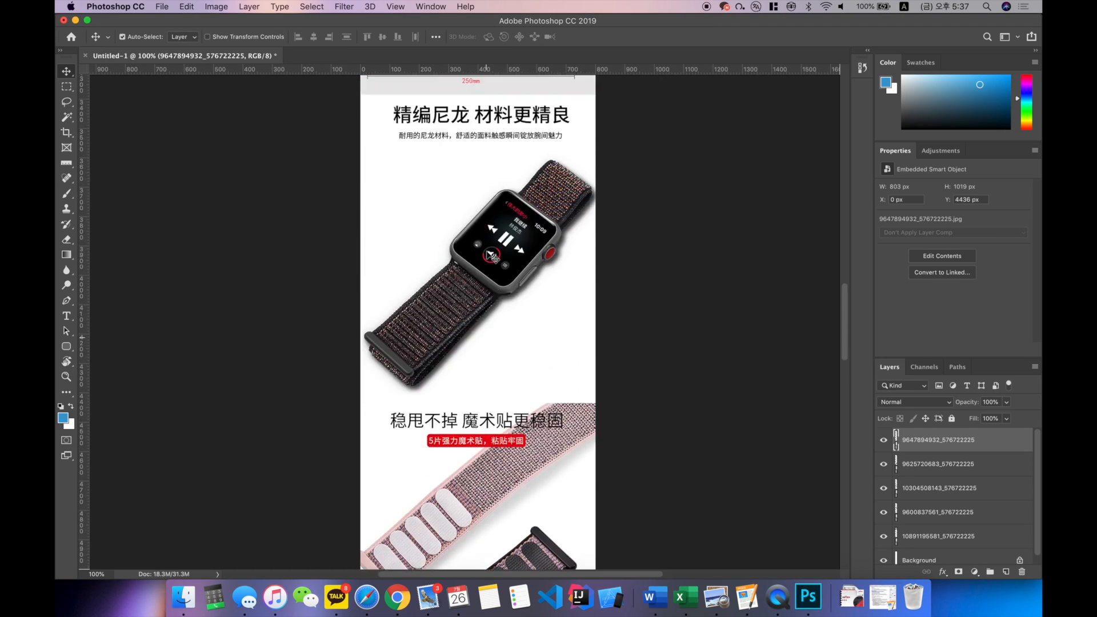
{"action": "scroll", "coordinate": [487, 253], "scroll_direction": "down", "scroll_amount": 10}
{"action": "scroll", "coordinate": [488, 252], "scroll_direction": "down", "scroll_amount": 7}
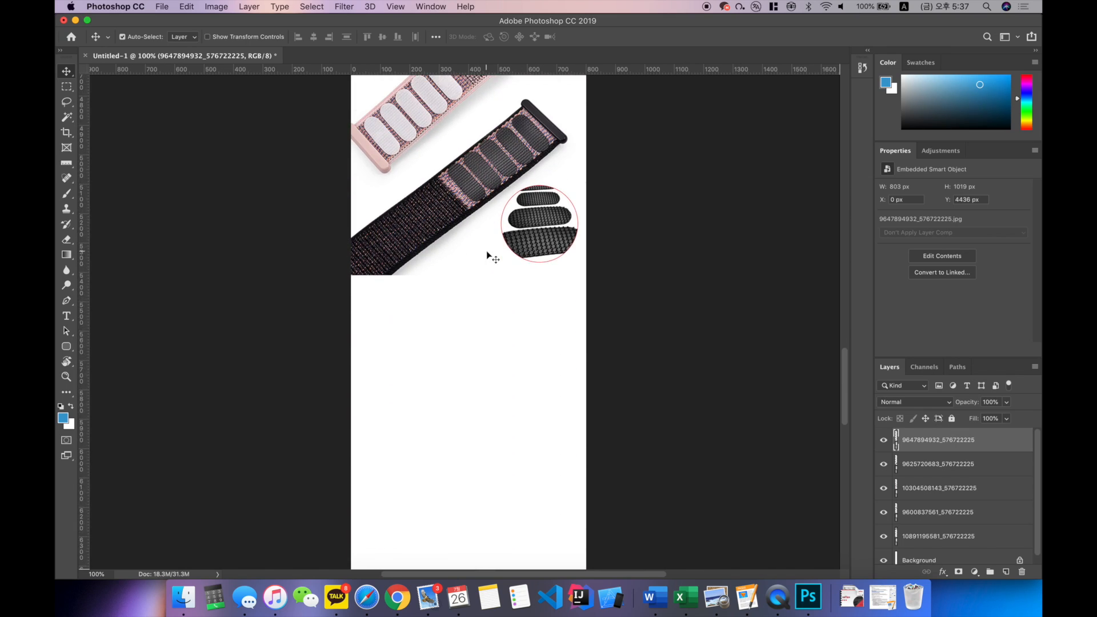
{"action": "key", "text": "super+Tab"}
{"action": "left_click_drag", "start_coordinate": [665, 225], "coordinate": [965, 321]}
{"action": "left_click_drag", "start_coordinate": [701, 242], "coordinate": [469, 255]}
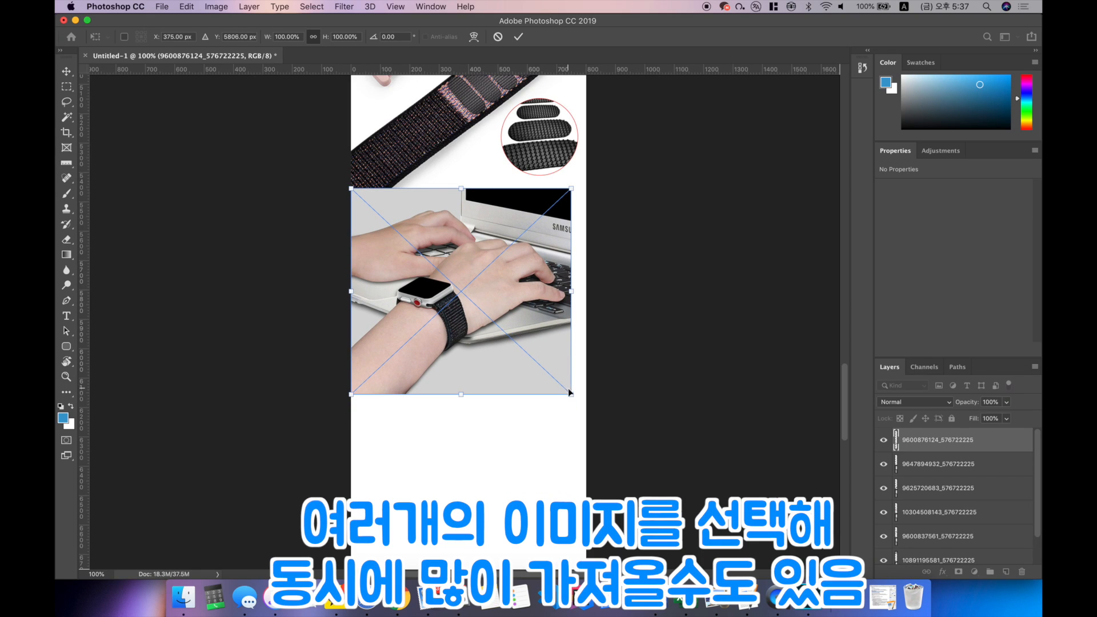
{"action": "left_click_drag", "start_coordinate": [572, 394], "coordinate": [589, 403]}
{"action": "key", "text": "Return"}
Step: Position the HAND TO SHOW photo directly below the laptop photo and enlarge it to the full canvas width
{"action": "left_click_drag", "start_coordinate": [545, 250], "coordinate": [536, 445]}
{"action": "scroll", "coordinate": [536, 444], "scroll_direction": "down", "scroll_amount": 5}
{"action": "left_click_drag", "start_coordinate": [570, 387], "coordinate": [589, 389]}
{"action": "key", "text": "Return"}
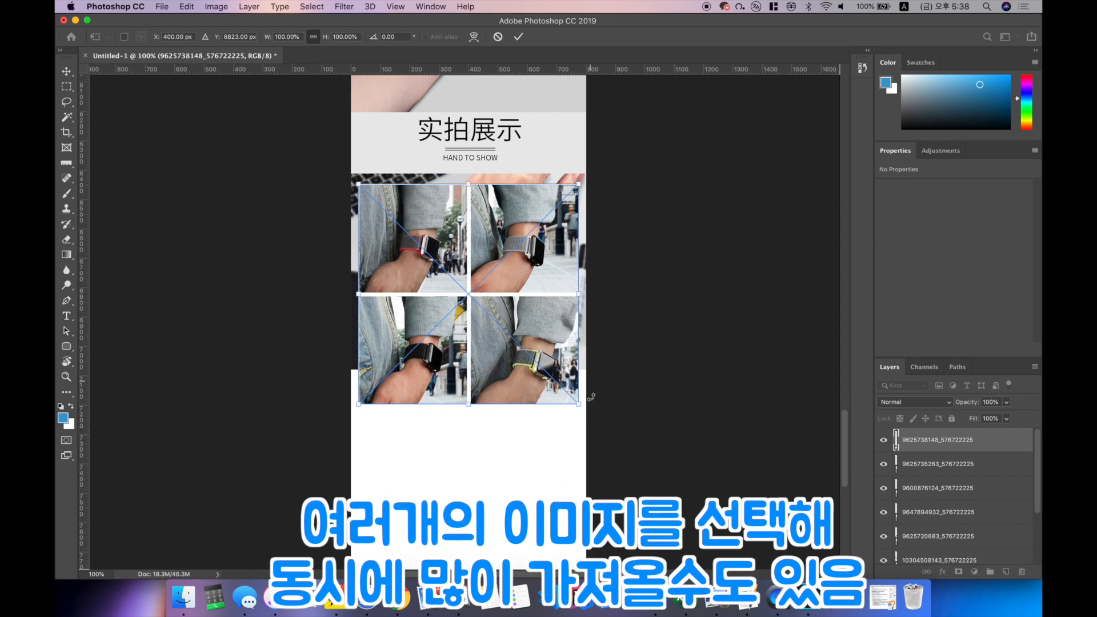
Step: Position the collage of four denim-sleeved wrists directly below the HAND TO SHOW photo and enlarge it to the full canvas width
{"action": "scroll", "coordinate": [591, 396], "scroll_direction": "down", "scroll_amount": 1}
{"action": "left_click_drag", "start_coordinate": [546, 283], "coordinate": [540, 465]}
{"action": "scroll", "coordinate": [553, 458], "scroll_direction": "down", "scroll_amount": 3}
{"action": "left_click_drag", "start_coordinate": [570, 374], "coordinate": [590, 383]}
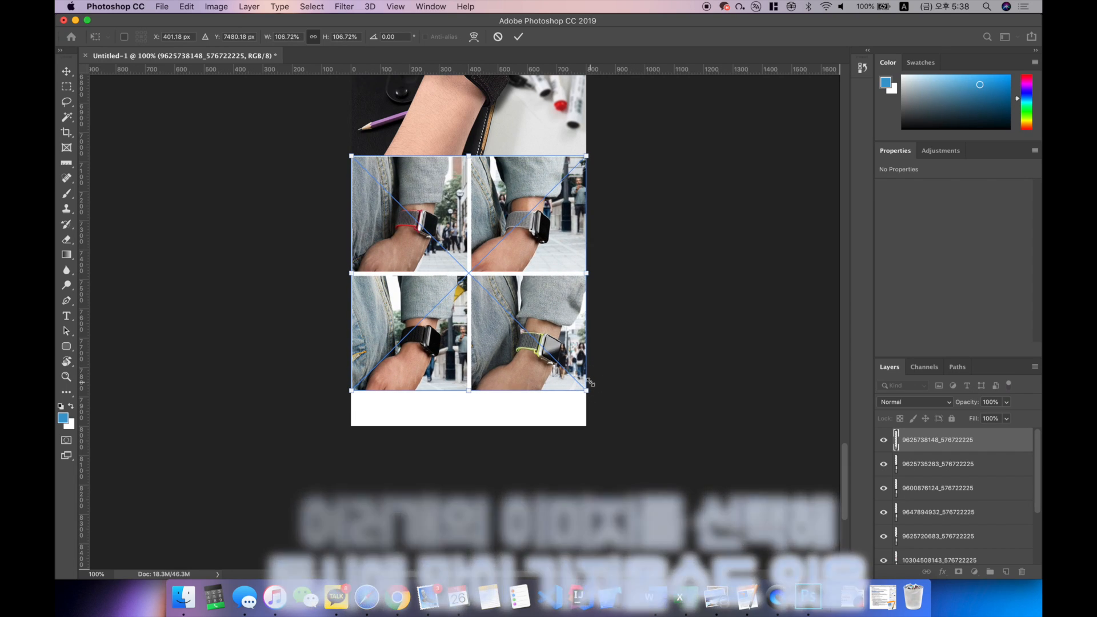
{"action": "key", "text": "Return"}
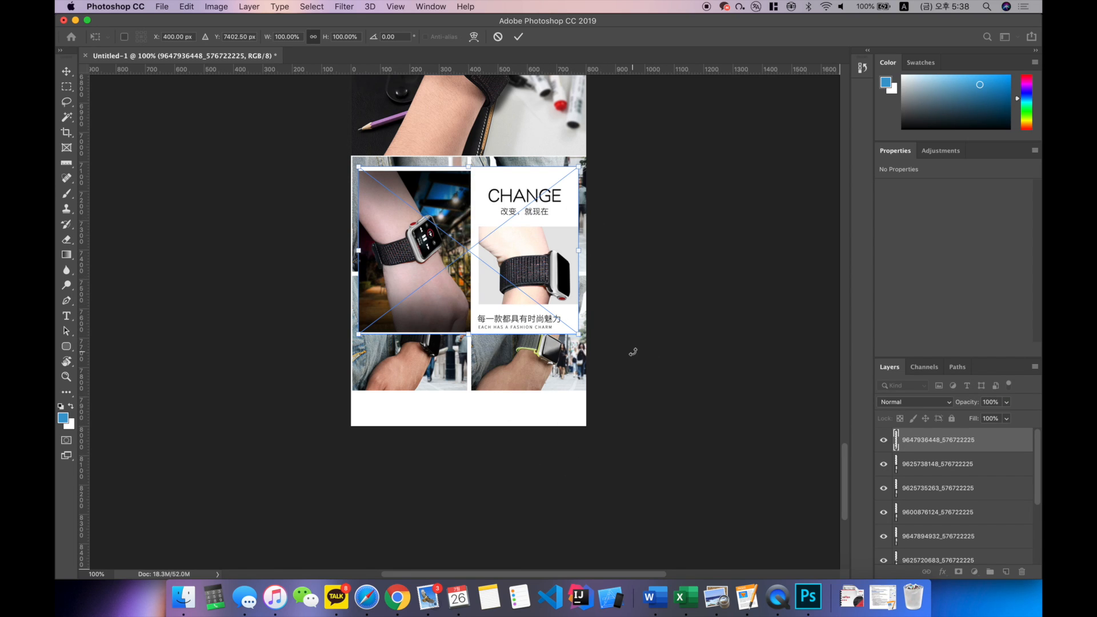
Step: Place the CHANGE image and the OPP bag packaging photo without resizing, moving the packaging photo down over the CHANGE image's lower half
{"action": "key", "text": "Return"}
{"action": "key", "text": "Return"}
{"action": "left_click_drag", "start_coordinate": [497, 209], "coordinate": [505, 280]}
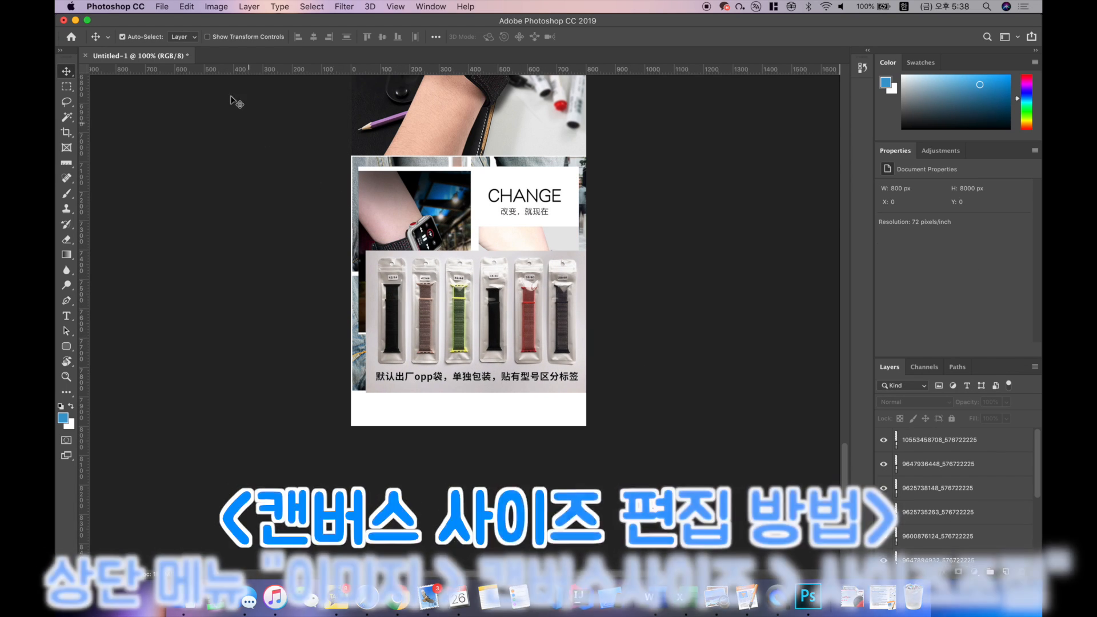
Step: Extend the canvas height to 11000 pixels, keeping the width at 800 pixels and the anchor centred
{"action": "left_click", "coordinate": [217, 8]}
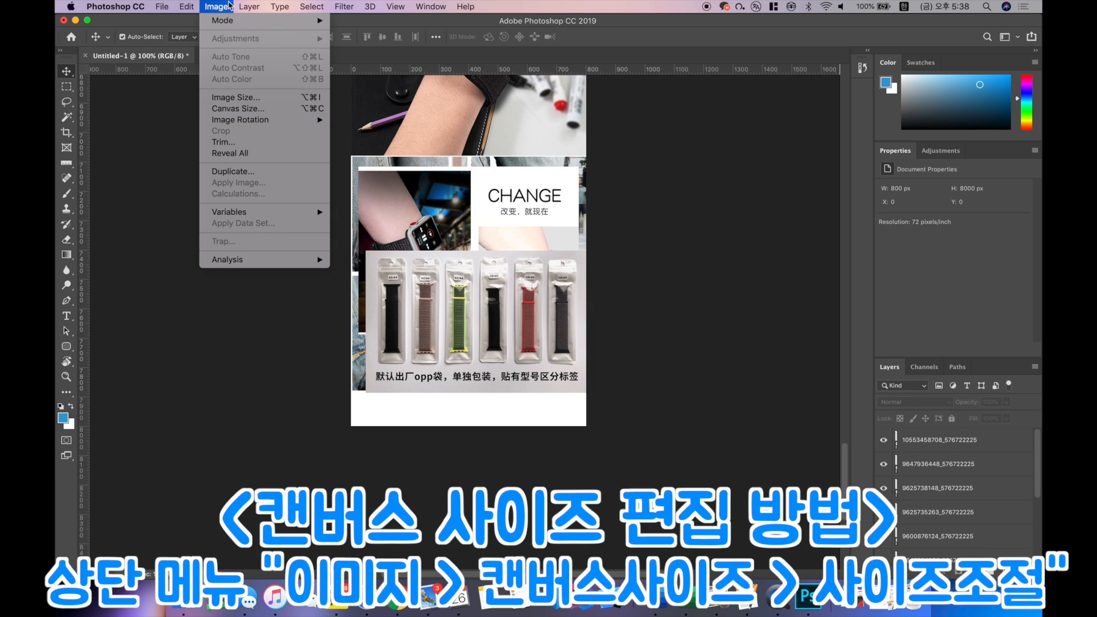
{"action": "left_click", "coordinate": [224, 9]}
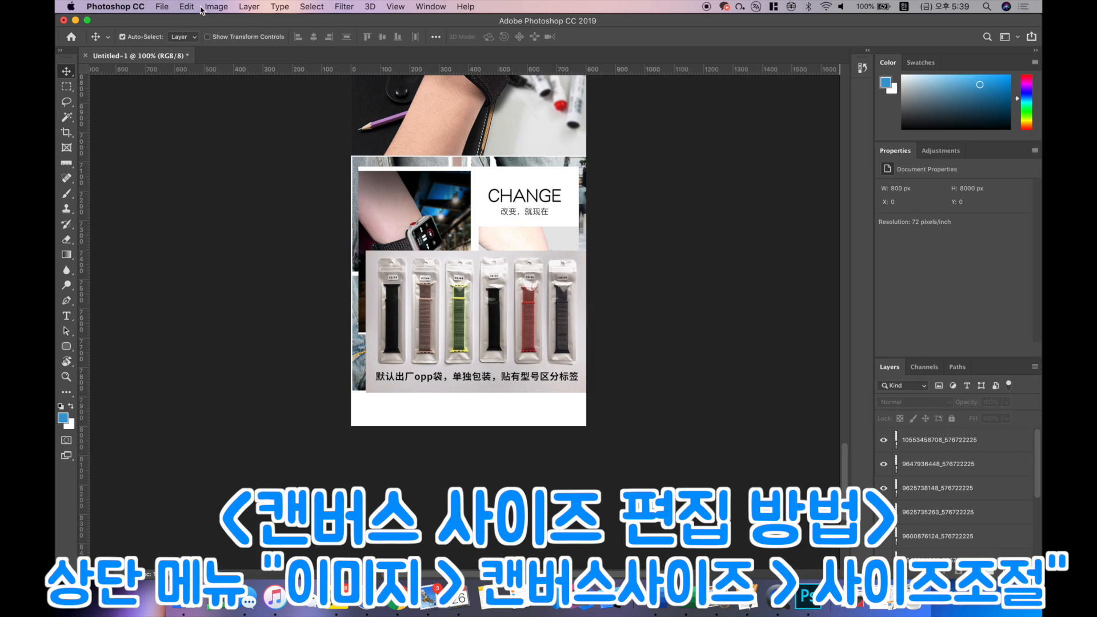
{"action": "left_click", "coordinate": [216, 7]}
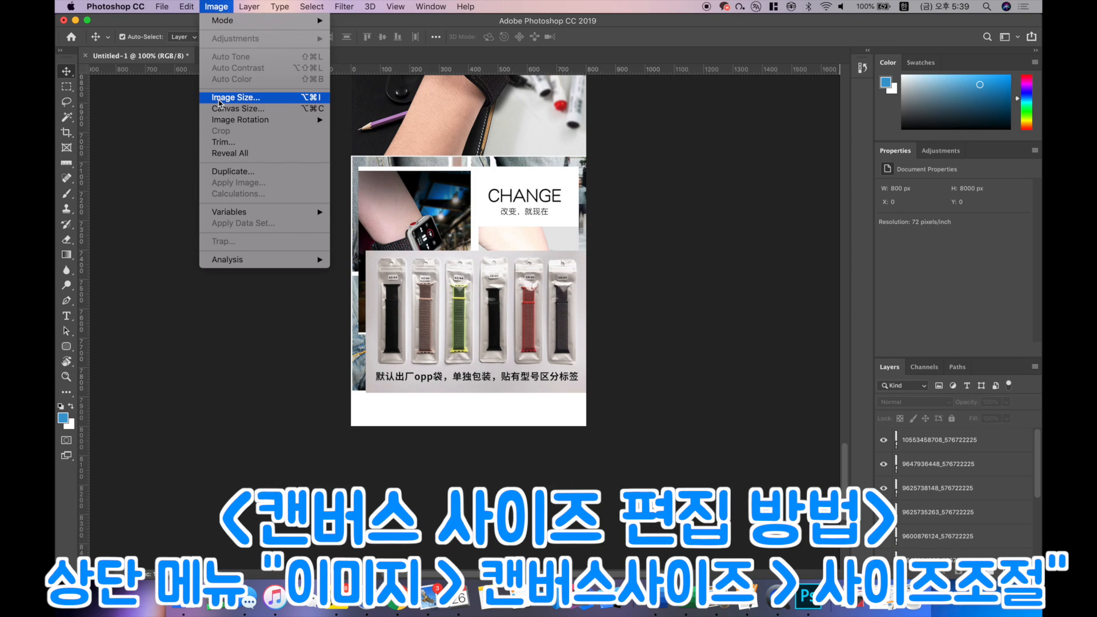
{"action": "left_click", "coordinate": [231, 108]}
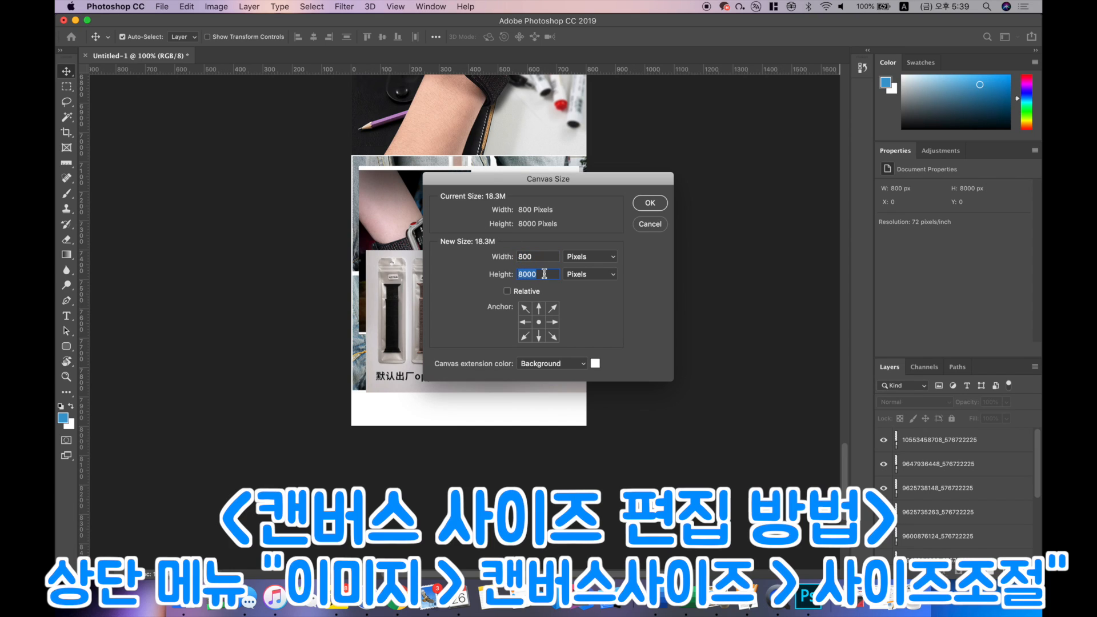
{"action": "type", "text": "1"}
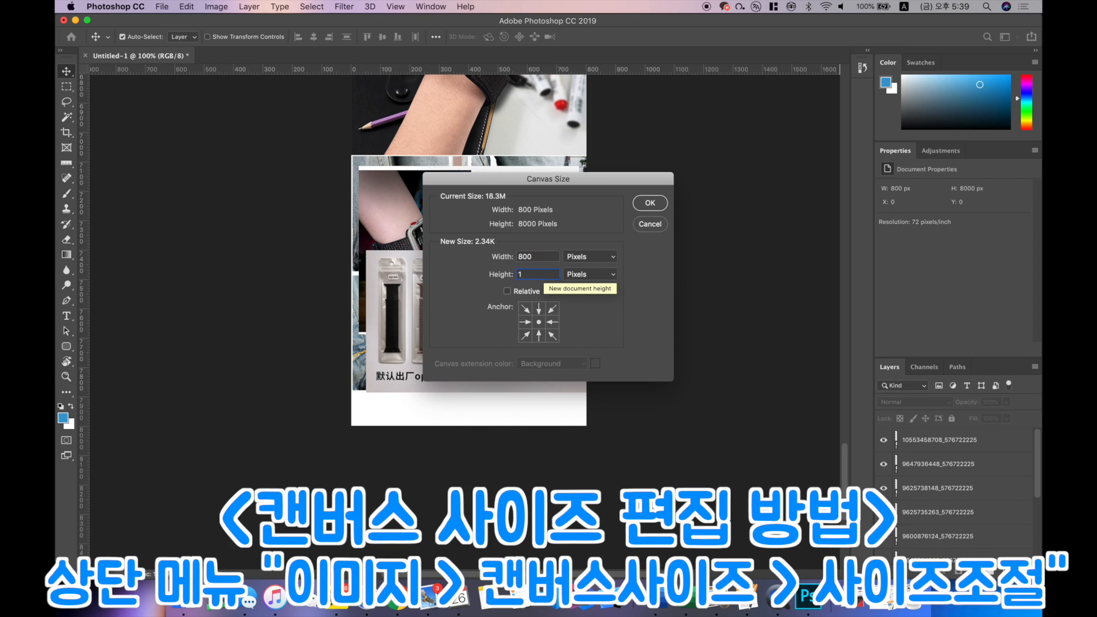
{"action": "type", "text": "10000"}
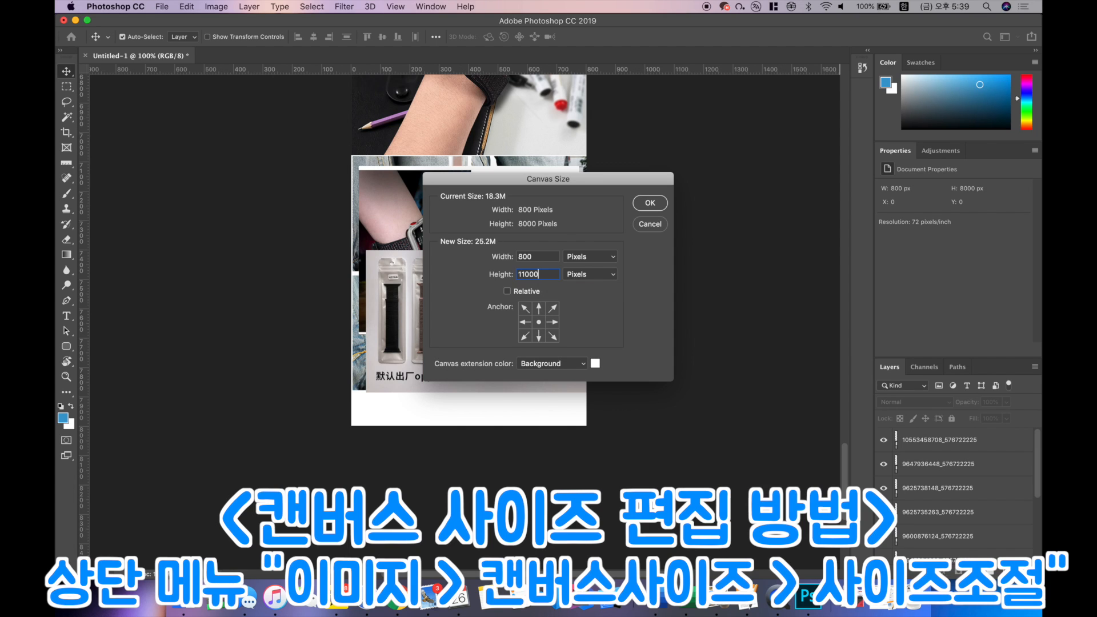
{"action": "key", "text": "Return"}
Step: Move the CHANGE image down from behind the OPP bag packaging photo, placing it directly below the collage of denim-sleeved wrists
{"action": "scroll", "coordinate": [607, 238], "scroll_direction": "down", "scroll_amount": 15}
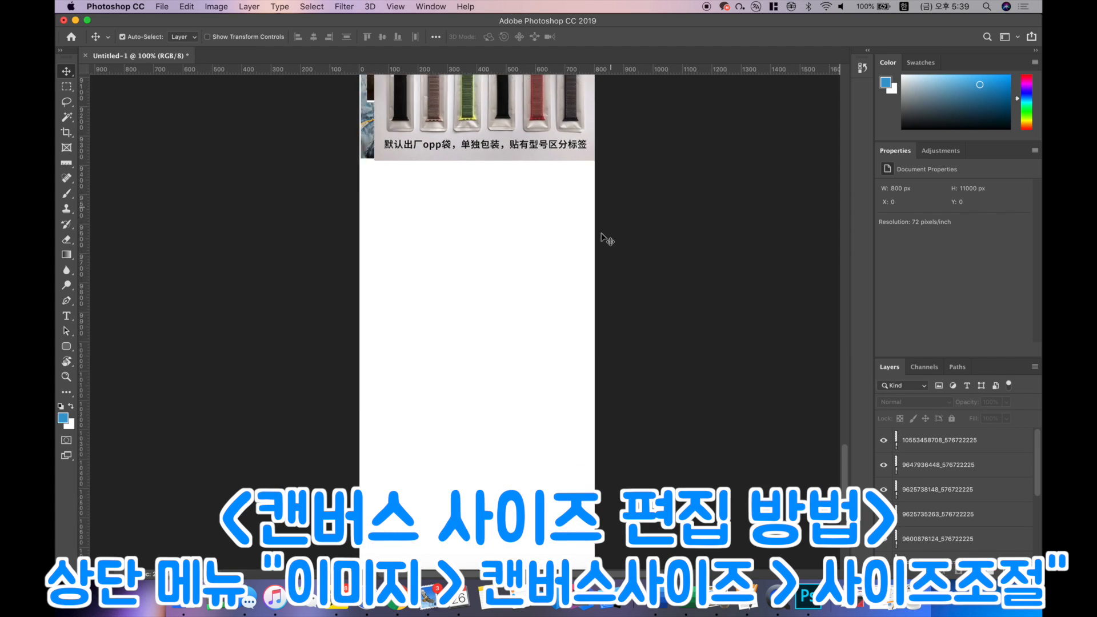
{"action": "scroll", "coordinate": [606, 239], "scroll_direction": "up", "scroll_amount": 10}
{"action": "scroll", "coordinate": [604, 239], "scroll_direction": "down", "scroll_amount": 1}
{"action": "scroll", "coordinate": [582, 240], "scroll_direction": "up", "scroll_amount": 5}
{"action": "scroll", "coordinate": [563, 244], "scroll_direction": "down", "scroll_amount": 5}
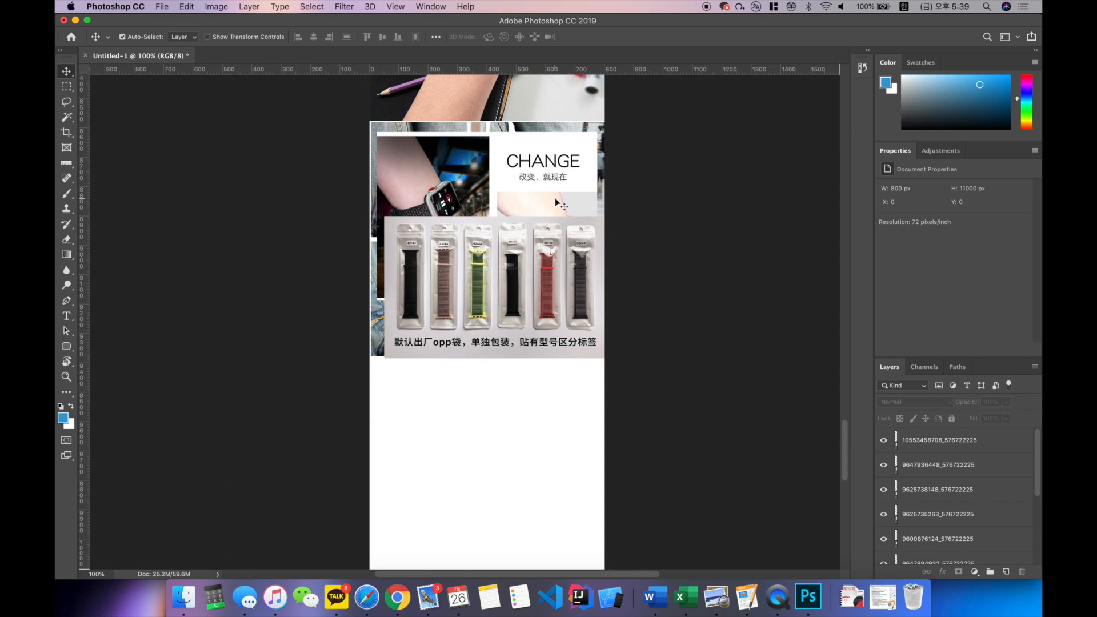
{"action": "scroll", "coordinate": [560, 197], "scroll_direction": "down", "scroll_amount": 2}
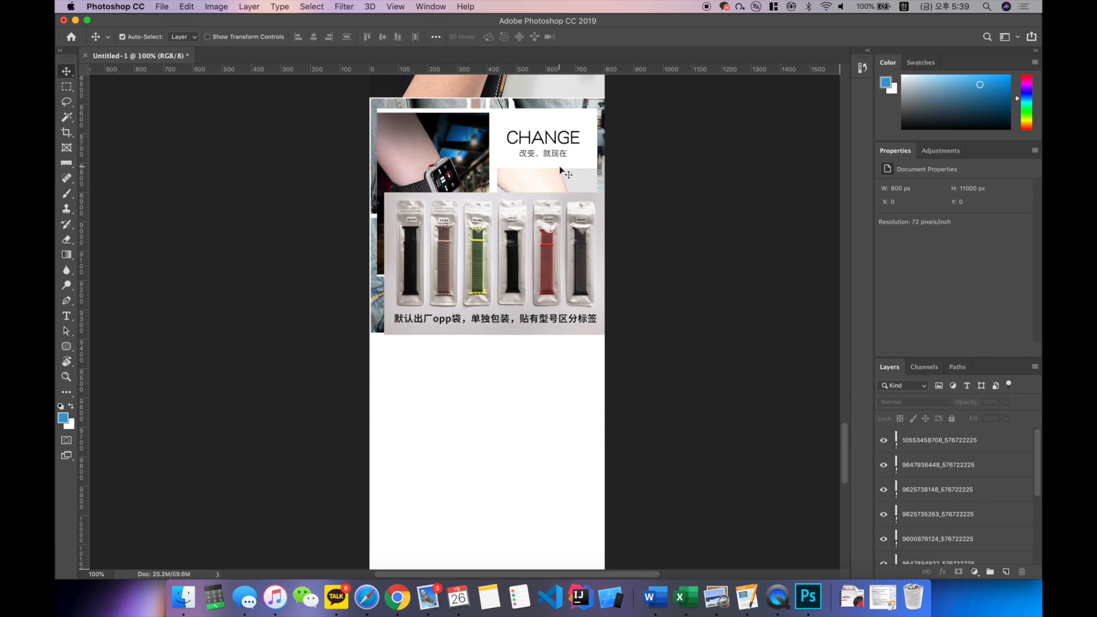
{"action": "left_click", "coordinate": [542, 168]}
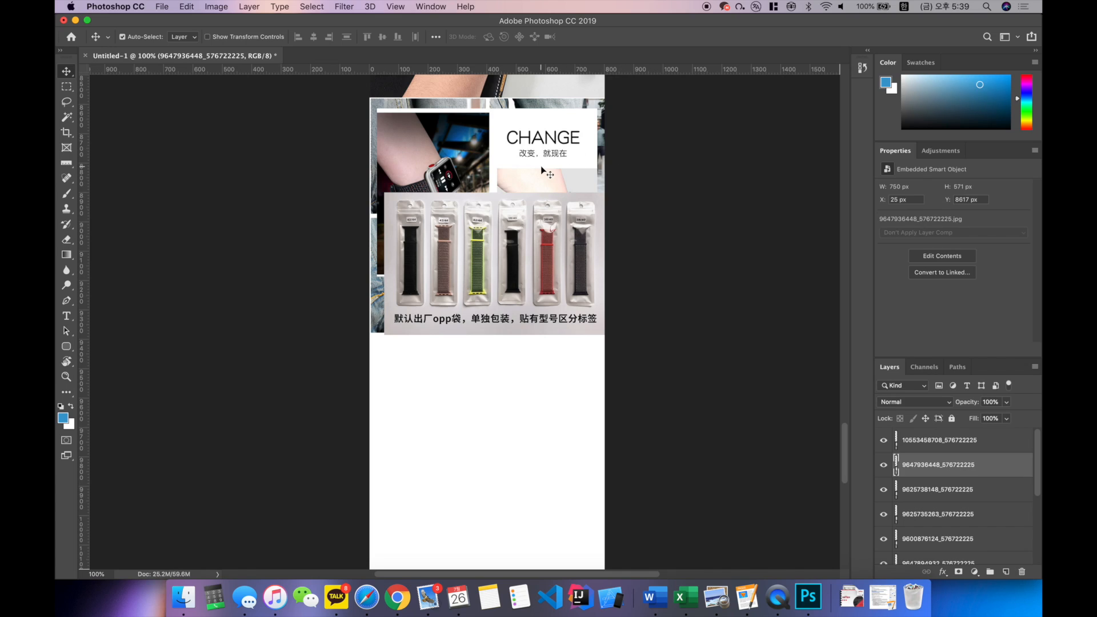
{"action": "left_click", "coordinate": [549, 266]}
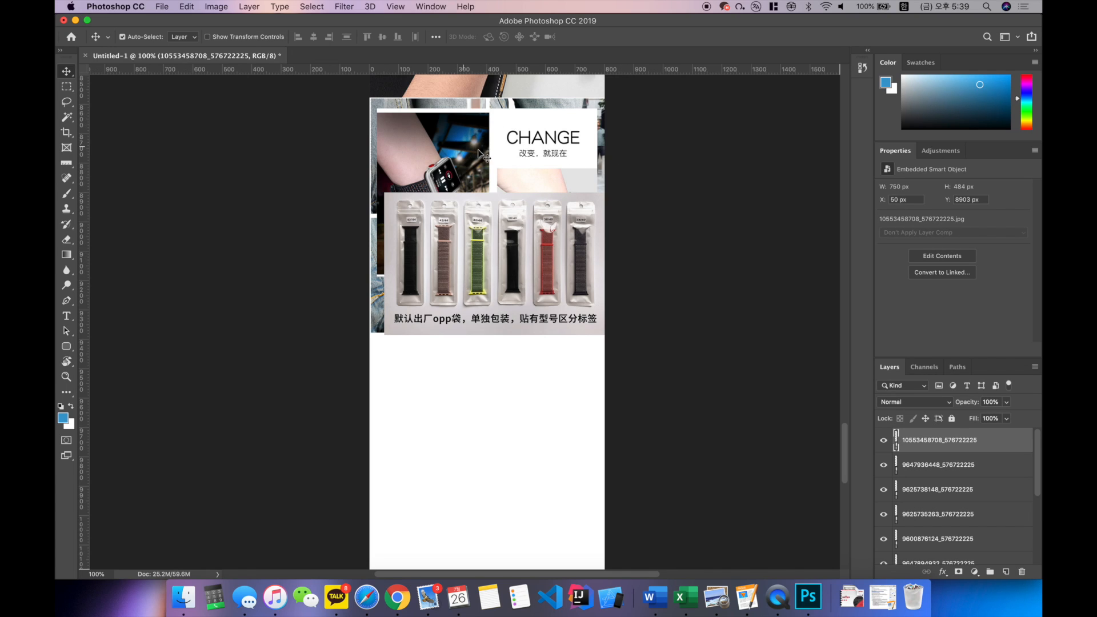
{"action": "left_click", "coordinate": [526, 148]}
{"action": "left_click_drag", "start_coordinate": [528, 147], "coordinate": [531, 384]}
{"action": "scroll", "coordinate": [531, 385], "scroll_direction": "down", "scroll_amount": 3}
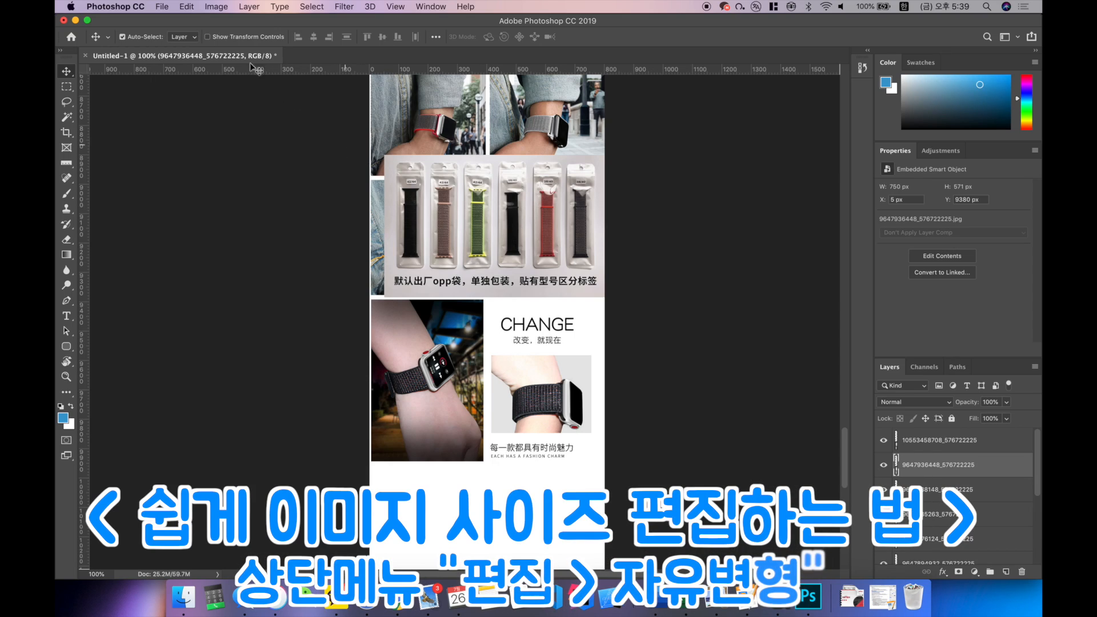
Step: Enlarge the CHANGE image proportionally to about 105% with Free Transform, so it nearly fills the canvas width
{"action": "left_click", "coordinate": [189, 7]}
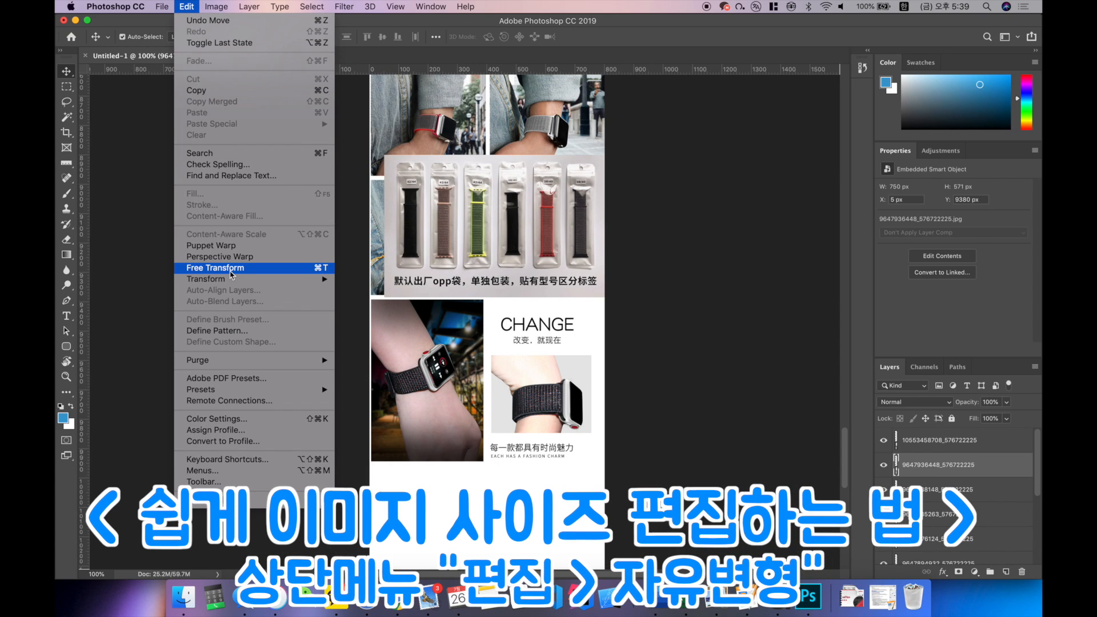
{"action": "left_click", "coordinate": [231, 271]}
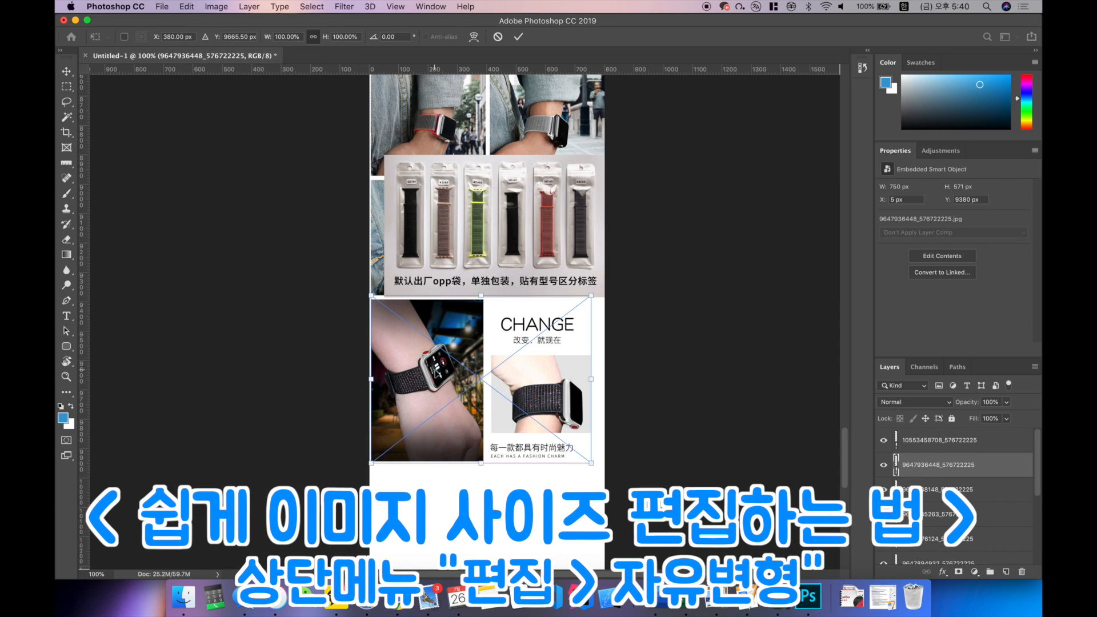
{"action": "scroll", "coordinate": [491, 366], "scroll_direction": "down", "scroll_amount": 5}
{"action": "left_click_drag", "start_coordinate": [590, 234], "coordinate": [601, 242]}
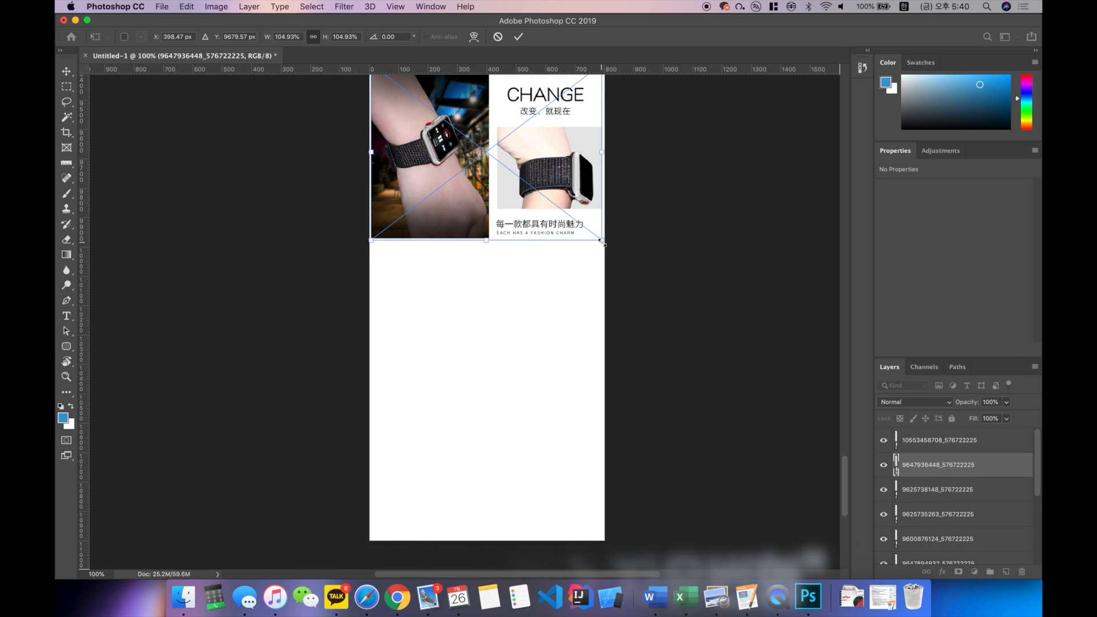
{"action": "scroll", "coordinate": [601, 242], "scroll_direction": "up", "scroll_amount": 1}
{"action": "scroll", "coordinate": [601, 242], "scroll_direction": "up", "scroll_amount": 3}
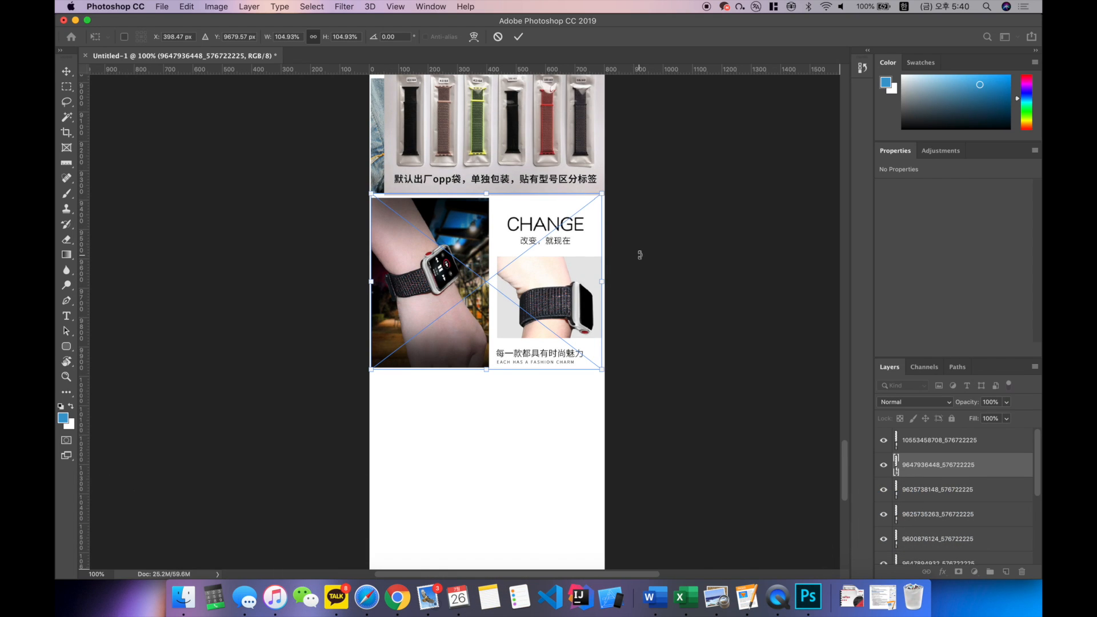
{"action": "key", "text": "Return"}
Step: Position the OPP bag packaging photo directly below the CHANGE image and enlarge it proportionally to about 105%, nearly the full canvas width
{"action": "scroll", "coordinate": [624, 162], "scroll_direction": "up", "scroll_amount": 1}
{"action": "left_click_drag", "start_coordinate": [580, 160], "coordinate": [553, 339]}
{"action": "scroll", "coordinate": [559, 336], "scroll_direction": "down", "scroll_amount": 4}
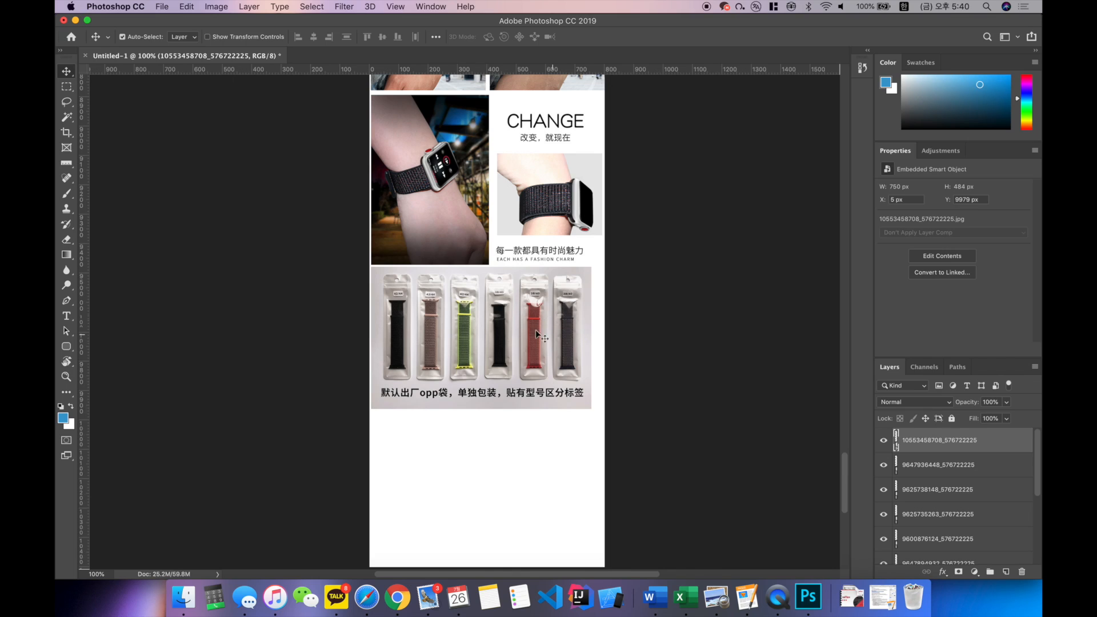
{"action": "left_click", "coordinate": [189, 6]}
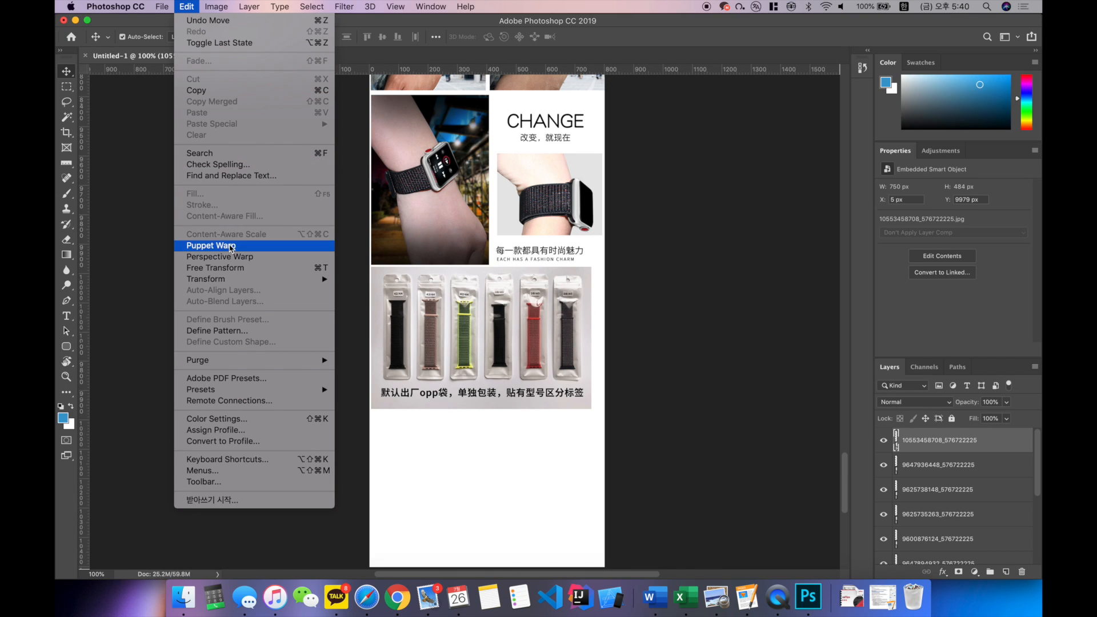
{"action": "left_click", "coordinate": [241, 267]}
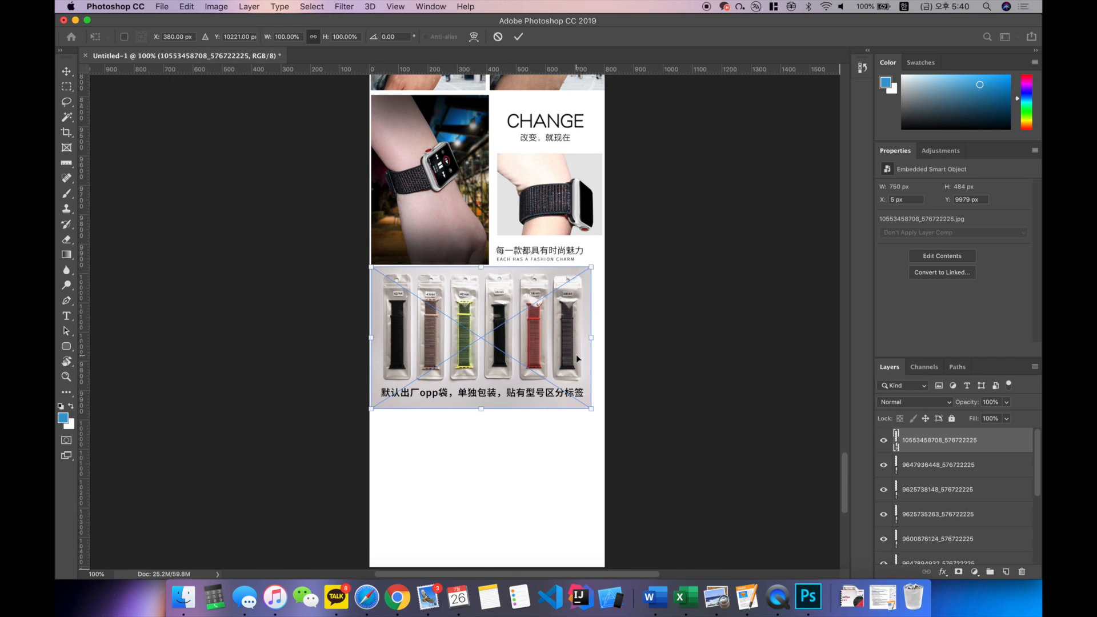
{"action": "scroll", "coordinate": [576, 354], "scroll_direction": "down", "scroll_amount": 3}
{"action": "left_click_drag", "start_coordinate": [589, 327], "coordinate": [602, 334]}
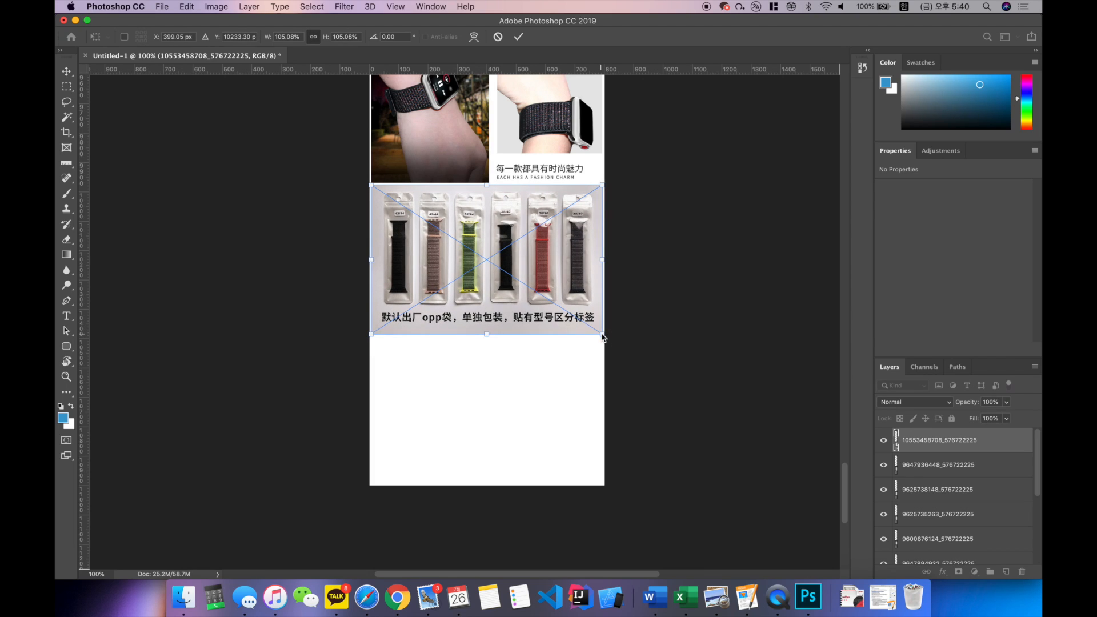
{"action": "key", "text": "Return"}
Step: Select all the image layers except the background and move them together up to the canvas's top edge
{"action": "scroll", "coordinate": [602, 335], "scroll_direction": "down", "scroll_amount": 15}
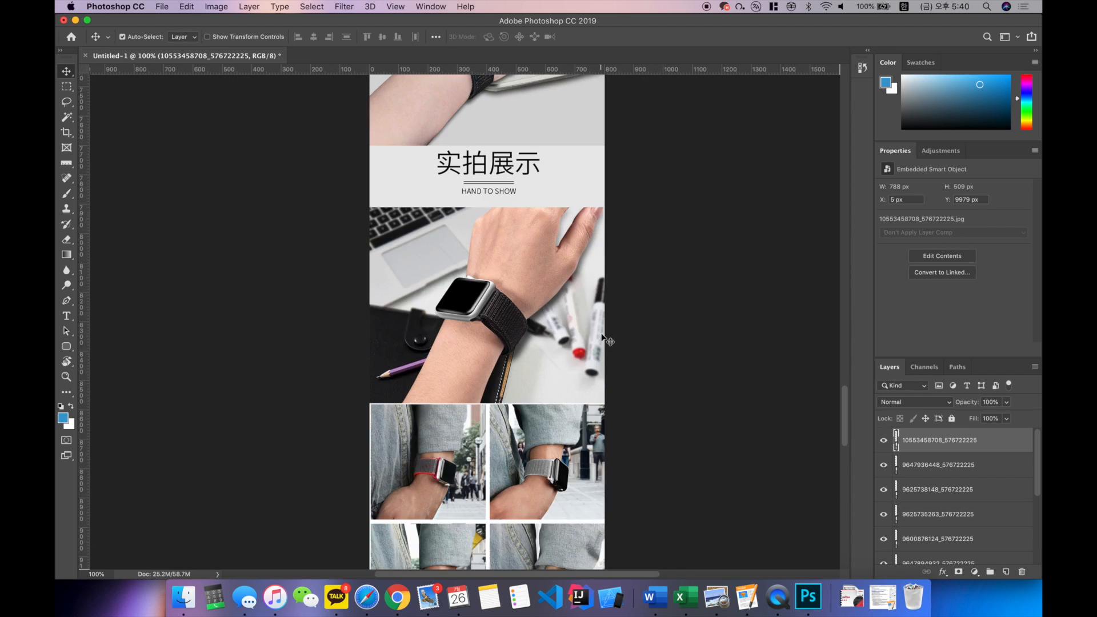
{"action": "key", "text": "super+minus"}
{"action": "key", "text": "super+minus"}
{"action": "key", "text": "super+minus"}
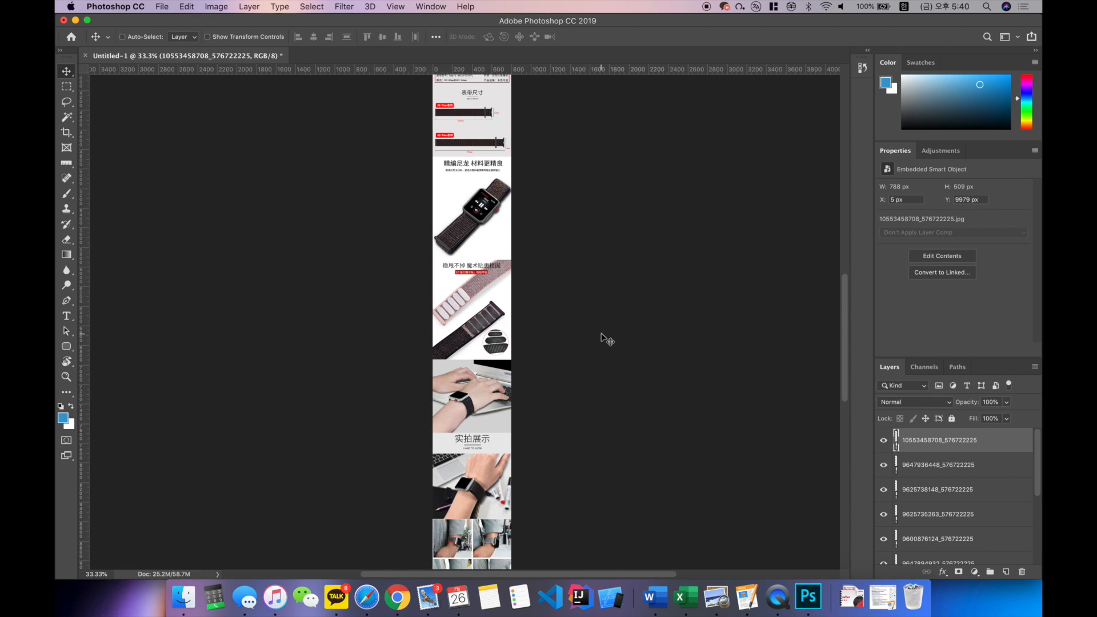
{"action": "key", "text": "super+minus"}
{"action": "scroll", "coordinate": [605, 339], "scroll_direction": "up", "scroll_amount": 10}
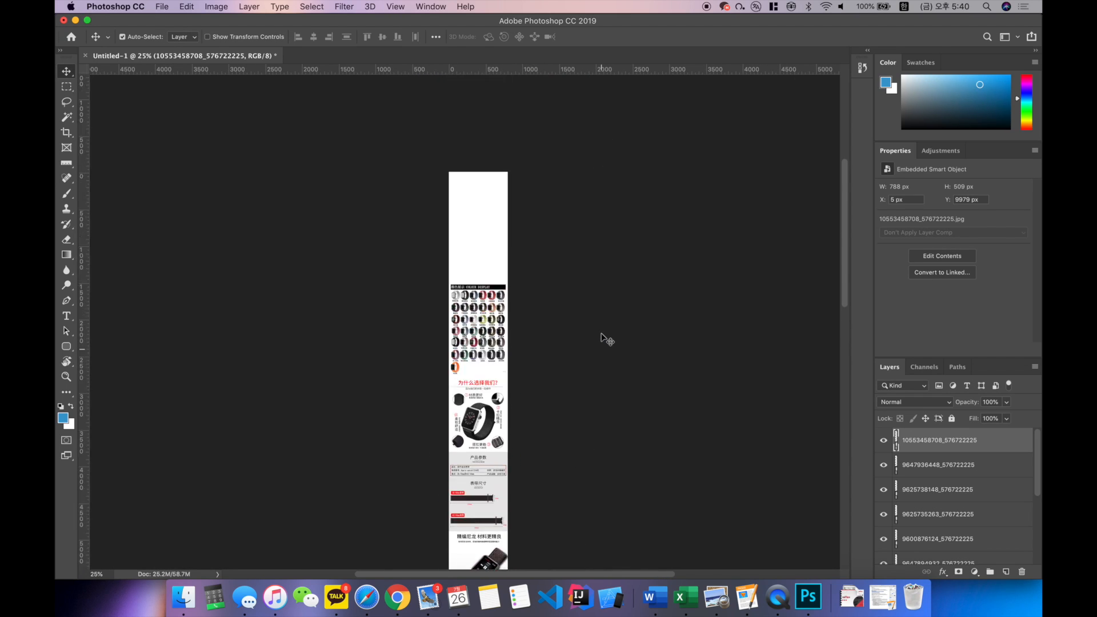
{"action": "scroll", "coordinate": [576, 333], "scroll_direction": "down", "scroll_amount": 10}
{"action": "scroll", "coordinate": [577, 330], "scroll_direction": "up", "scroll_amount": 9}
{"action": "scroll", "coordinate": [494, 243], "scroll_direction": "up", "scroll_amount": 1}
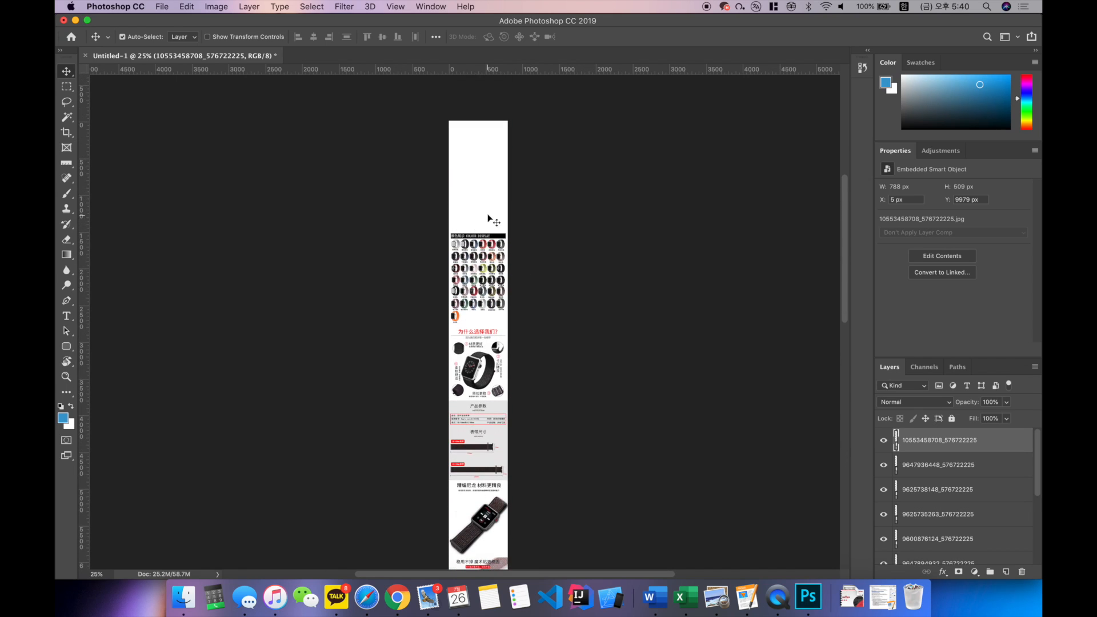
{"action": "scroll", "coordinate": [428, 208], "scroll_direction": "down", "scroll_amount": 5}
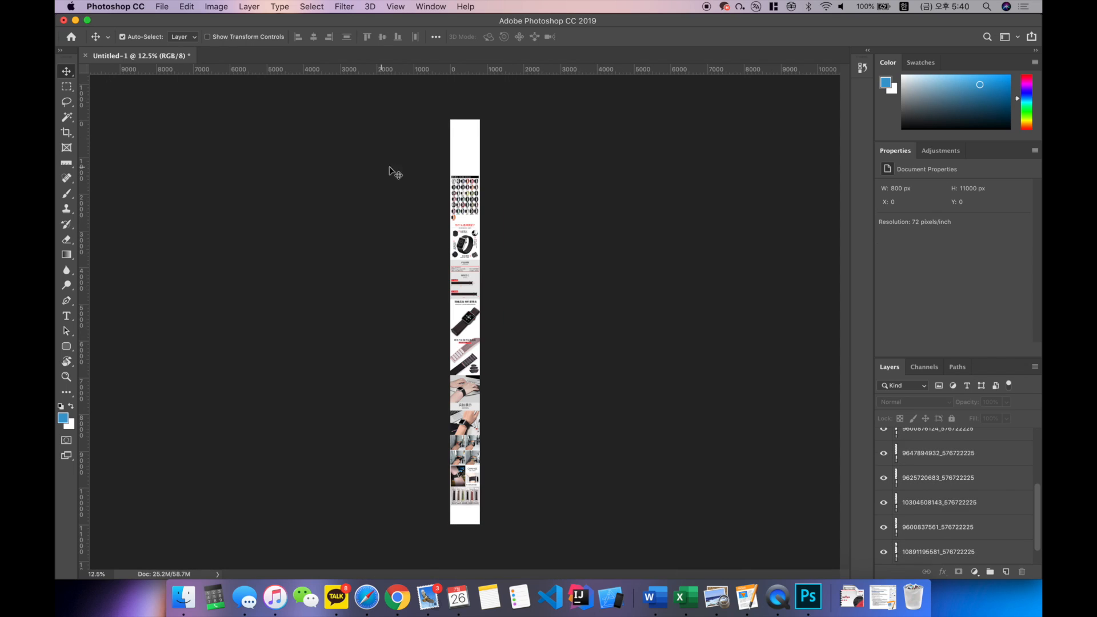
{"action": "left_click_drag", "start_coordinate": [405, 161], "coordinate": [549, 495]}
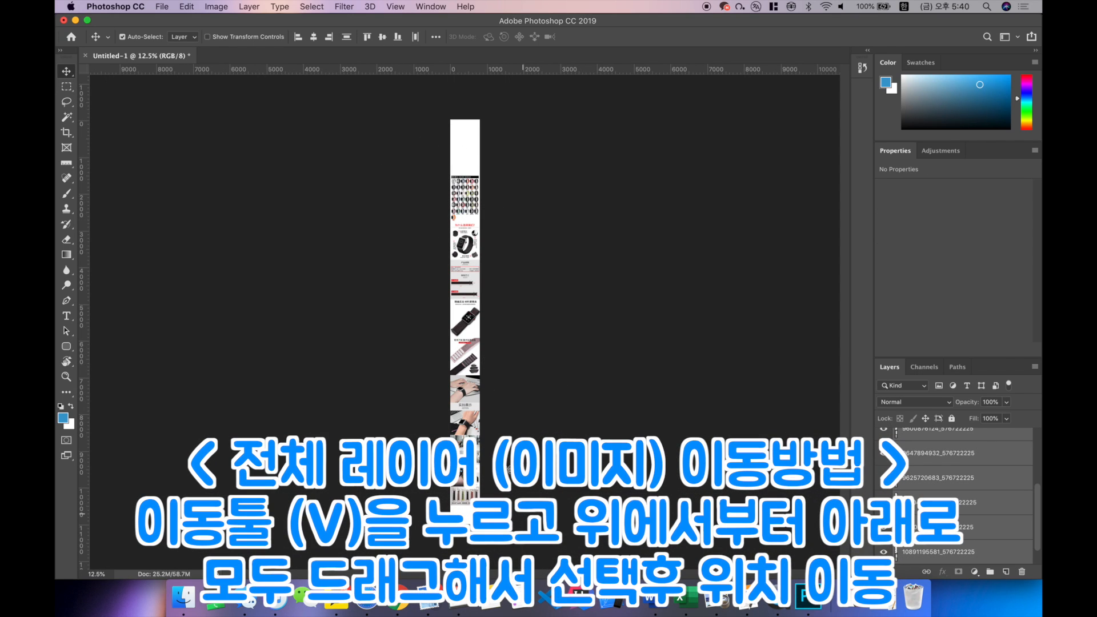
{"action": "scroll", "coordinate": [942, 508], "scroll_direction": "down", "scroll_amount": 2}
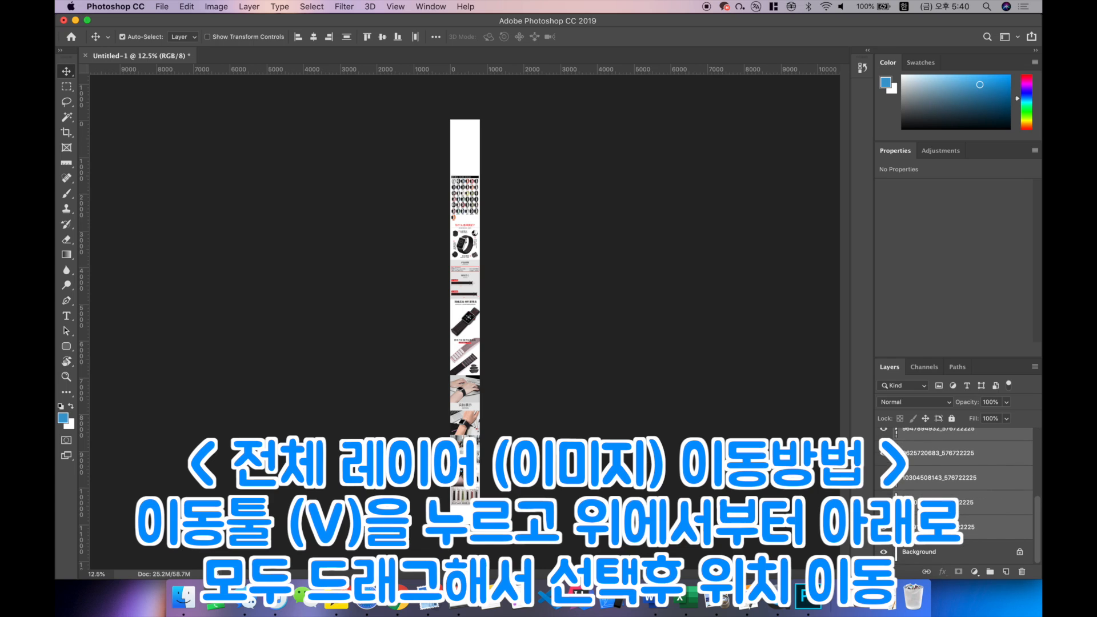
{"action": "scroll", "coordinate": [943, 508], "scroll_direction": "up", "scroll_amount": 5}
{"action": "left_click_drag", "start_coordinate": [467, 197], "coordinate": [466, 141]}
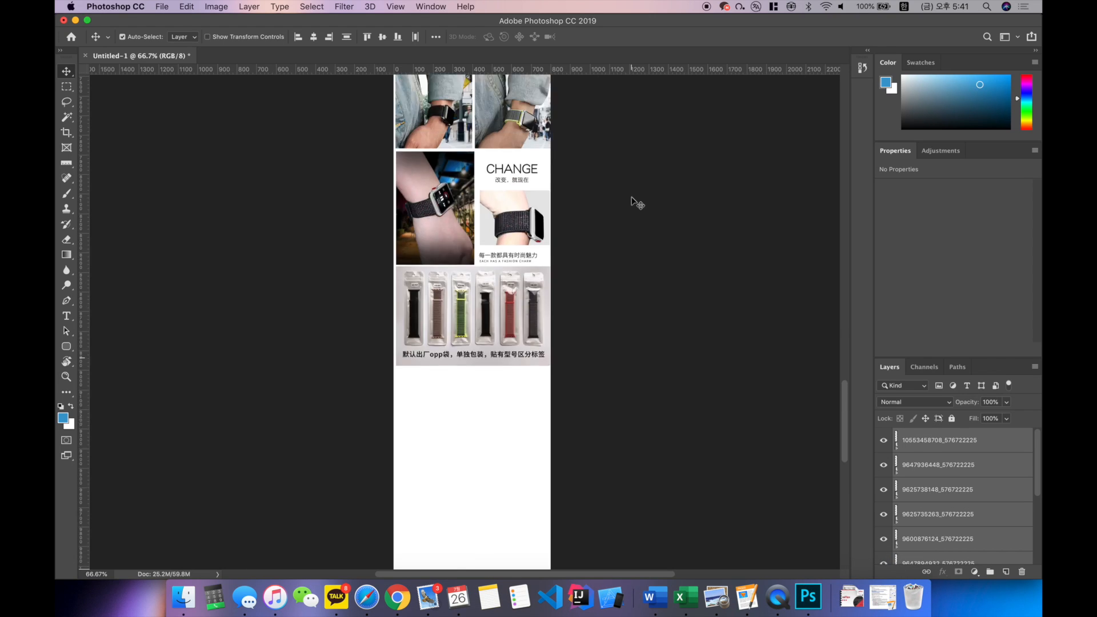
Step: Deselect the layers and examine the COLOUR DISPLAY chart at the start of the page at 100% zoom
{"action": "scroll", "coordinate": [632, 202], "scroll_direction": "up", "scroll_amount": 20}
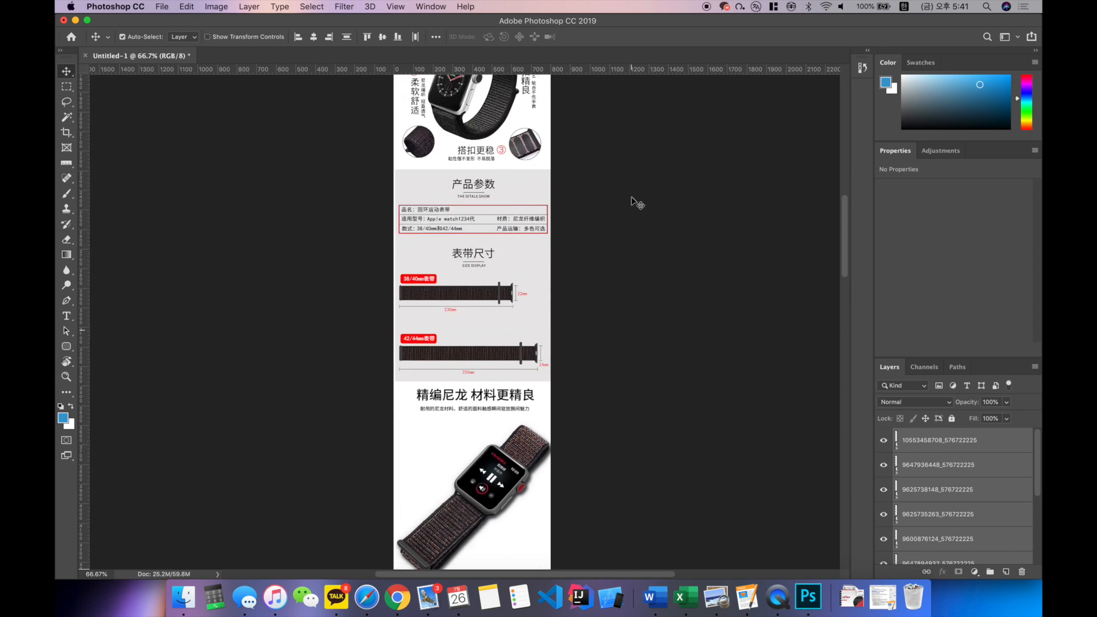
{"action": "scroll", "coordinate": [632, 202], "scroll_direction": "up", "scroll_amount": 10}
{"action": "left_click", "coordinate": [609, 226]}
{"action": "key", "text": "super+1"}
{"action": "key", "text": "super+minus"}
{"action": "scroll", "coordinate": [613, 230], "scroll_direction": "right", "scroll_amount": 3}
{"action": "key", "text": "super+plus"}
{"action": "scroll", "coordinate": [610, 228], "scroll_direction": "left", "scroll_amount": 4}
{"action": "key", "text": "super+minus"}
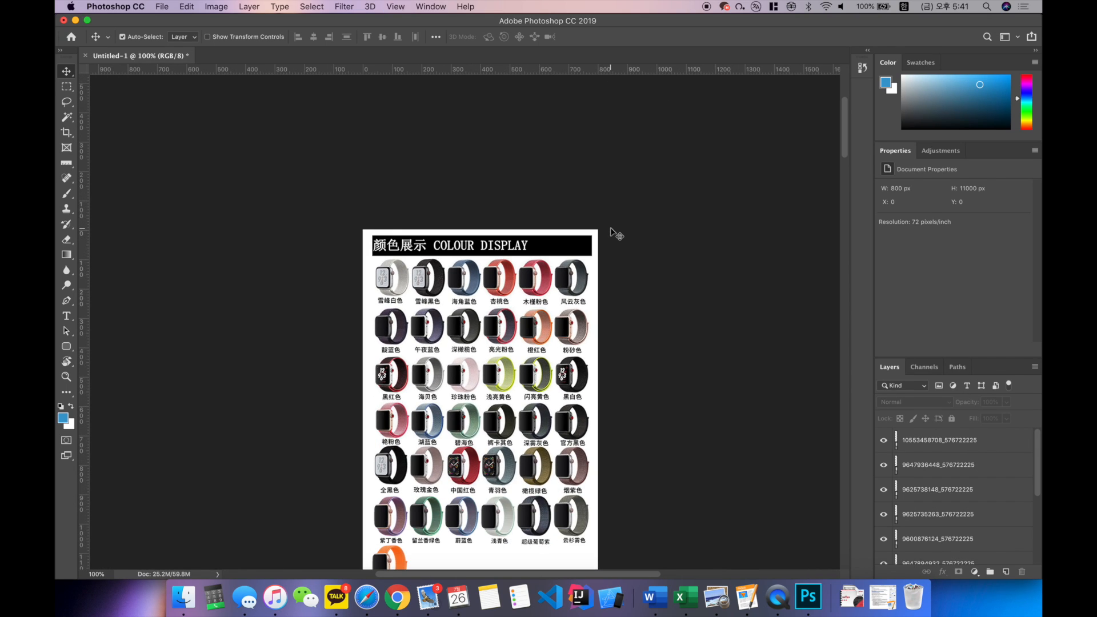
{"action": "scroll", "coordinate": [610, 228], "scroll_direction": "down", "scroll_amount": 2}
{"action": "scroll", "coordinate": [617, 231], "scroll_direction": "down", "scroll_amount": 3}
{"action": "scroll", "coordinate": [594, 226], "scroll_direction": "up", "scroll_amount": 2}
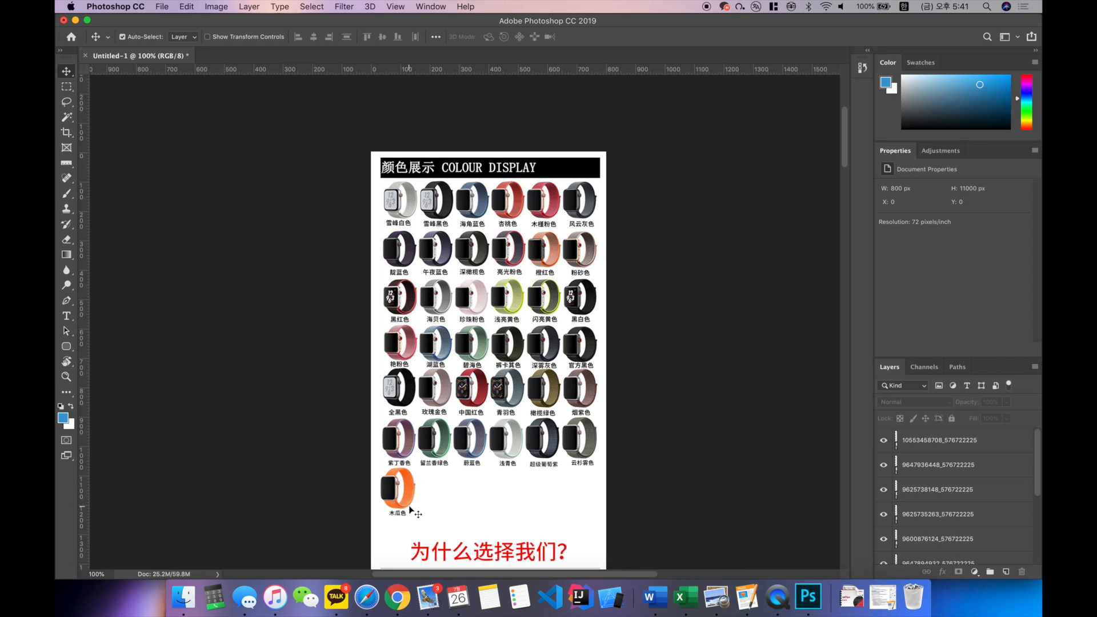
{"action": "scroll", "coordinate": [497, 341], "scroll_direction": "down", "scroll_amount": 1}
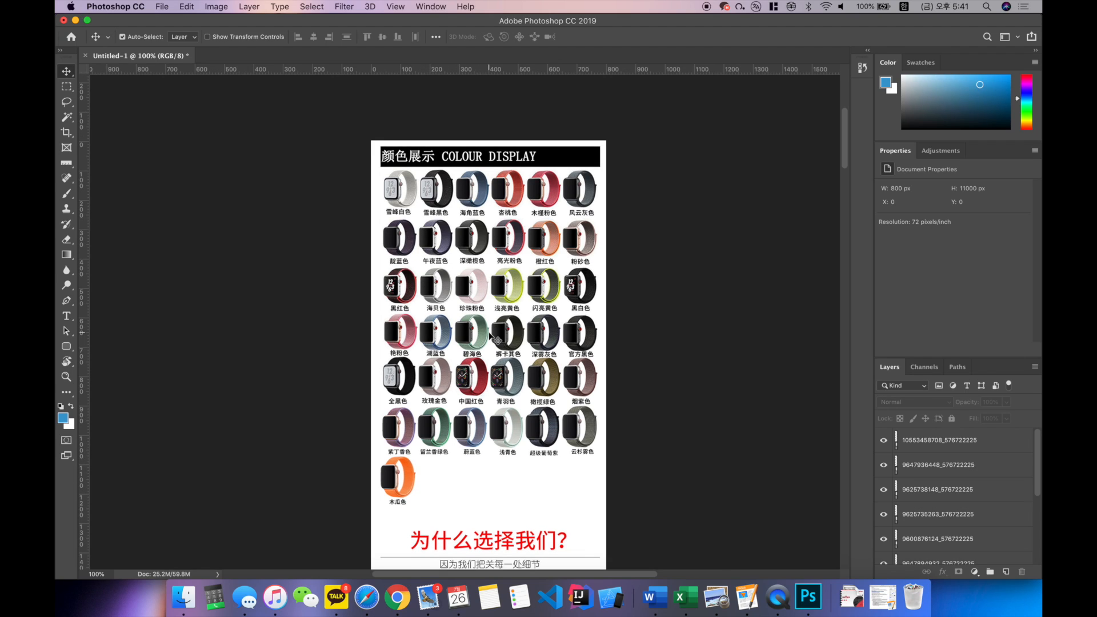
Step: Select the COLOUR DISPLAY image's layer and toggle its visibility off and on to check which content it holds
{"action": "left_click", "coordinate": [563, 200]}
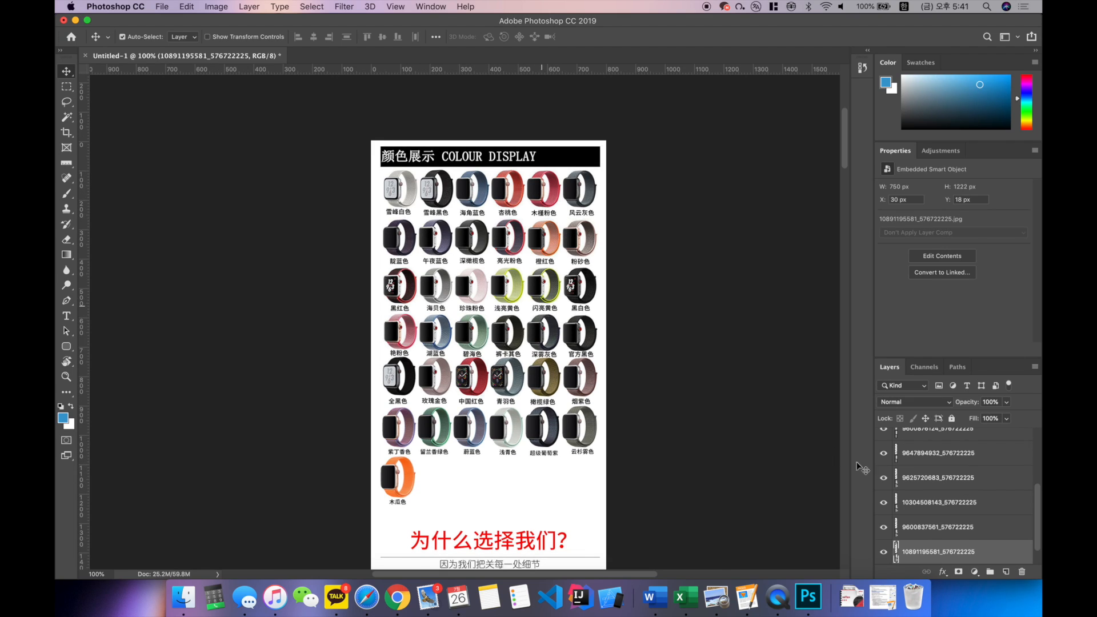
{"action": "scroll", "coordinate": [958, 532], "scroll_direction": "down", "scroll_amount": 1}
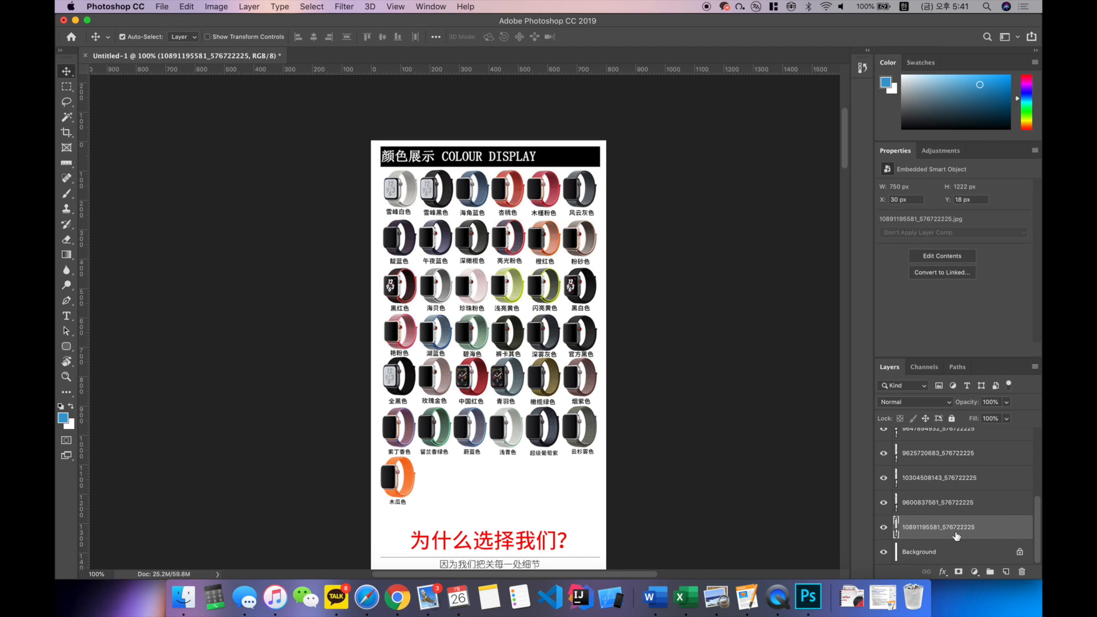
{"action": "left_click", "coordinate": [884, 528]}
{"action": "left_click", "coordinate": [883, 527]}
{"action": "left_click", "coordinate": [884, 528]}
{"action": "left_click", "coordinate": [884, 528]}
{"action": "left_click", "coordinate": [884, 528]}
{"action": "left_click", "coordinate": [884, 527]}
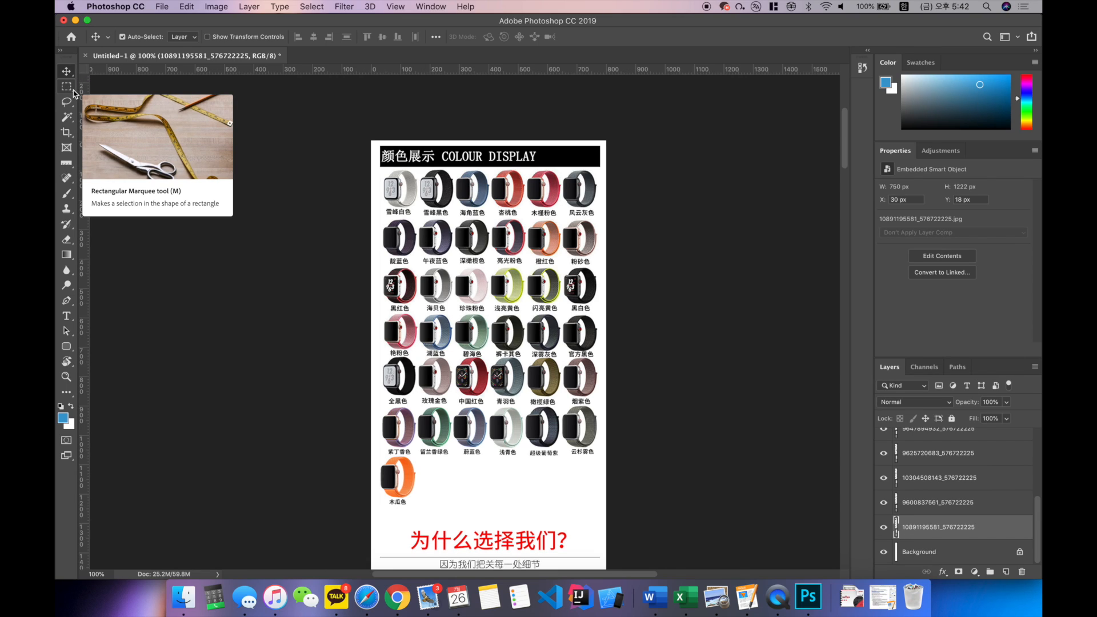
Step: Marquee-select the last four watches in the chart's first row and try to delete them
{"action": "left_click", "coordinate": [67, 87]}
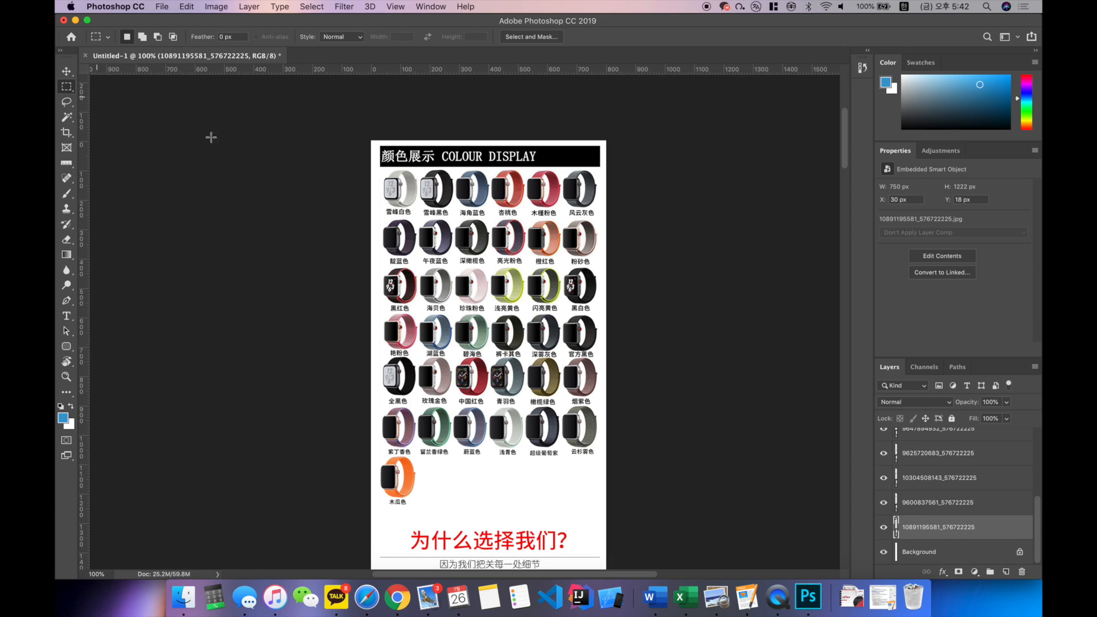
{"action": "left_click_drag", "start_coordinate": [455, 169], "coordinate": [599, 217]}
{"action": "key", "text": "BackSpace"}
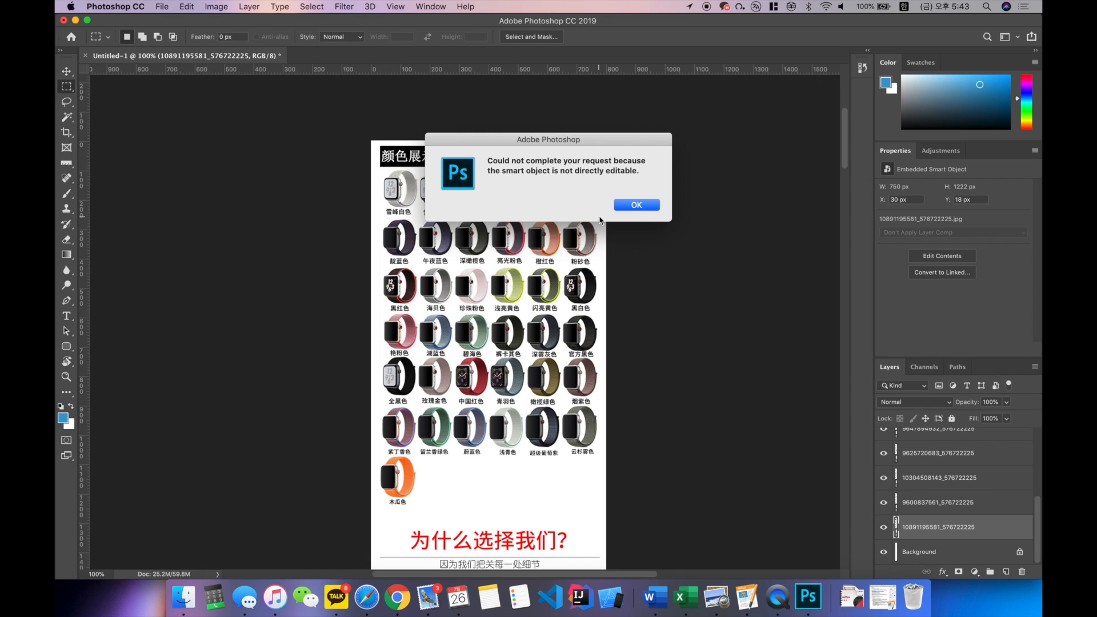
{"action": "key", "text": "Return"}
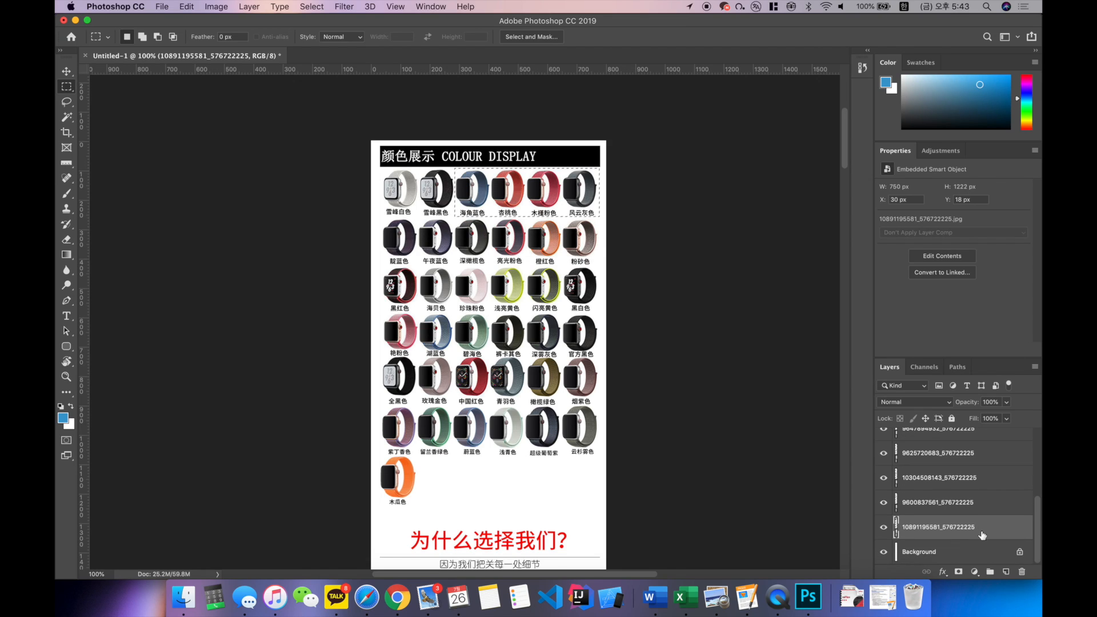
Step: Select all the image layers except the background and rasterize them
{"action": "scroll", "coordinate": [1001, 530], "scroll_direction": "up", "scroll_amount": 1}
{"action": "scroll", "coordinate": [1001, 530], "scroll_direction": "down", "scroll_amount": 1}
{"action": "scroll", "coordinate": [979, 528], "scroll_direction": "up", "scroll_amount": 1}
{"action": "scroll", "coordinate": [979, 528], "scroll_direction": "down", "scroll_amount": 1}
{"action": "scroll", "coordinate": [960, 529], "scroll_direction": "up", "scroll_amount": 1}
{"action": "scroll", "coordinate": [959, 529], "scroll_direction": "down", "scroll_amount": 1}
{"action": "scroll", "coordinate": [989, 533], "scroll_direction": "up", "scroll_amount": 5}
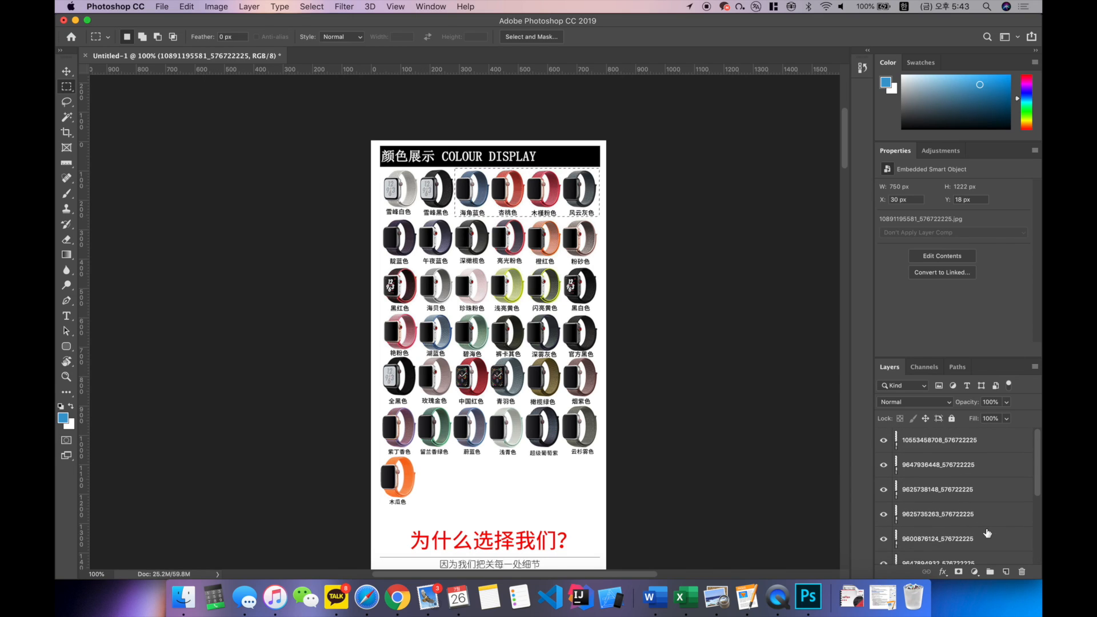
{"action": "left_click", "coordinate": [983, 445], "text": "shift"}
{"action": "scroll", "coordinate": [987, 448], "scroll_direction": "down", "scroll_amount": 5}
{"action": "scroll", "coordinate": [668, 377], "scroll_direction": "down", "scroll_amount": 1}
{"action": "scroll", "coordinate": [669, 376], "scroll_direction": "down", "scroll_amount": 5}
{"action": "scroll", "coordinate": [667, 375], "scroll_direction": "up", "scroll_amount": 8}
{"action": "scroll", "coordinate": [667, 376], "scroll_direction": "down", "scroll_amount": 3}
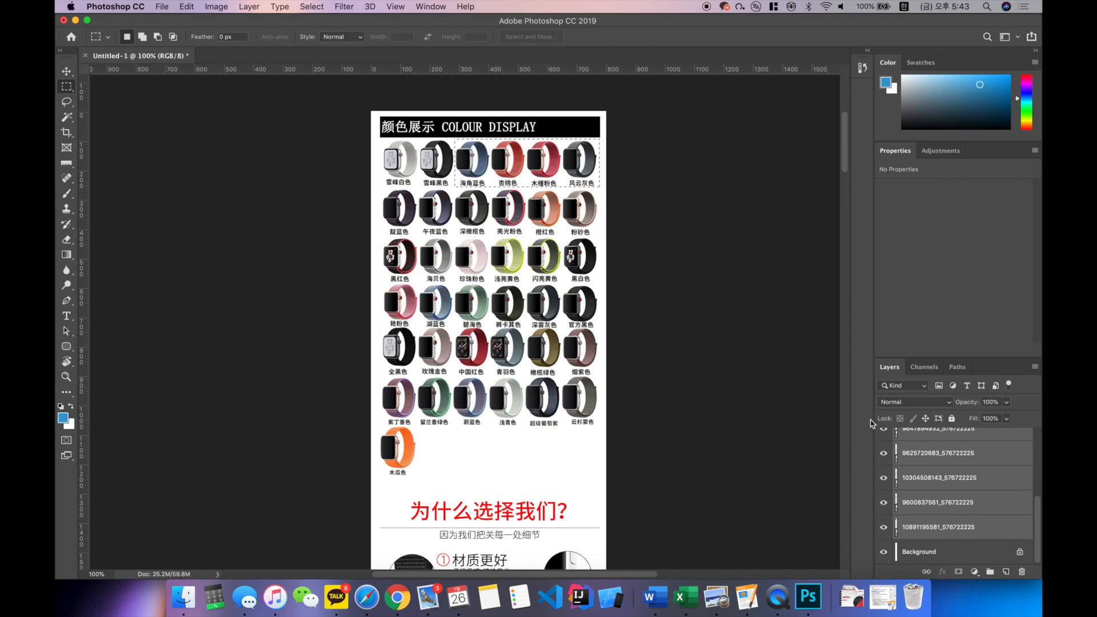
{"action": "right_click", "coordinate": [954, 483]}
{"action": "left_click", "coordinate": [937, 439]}
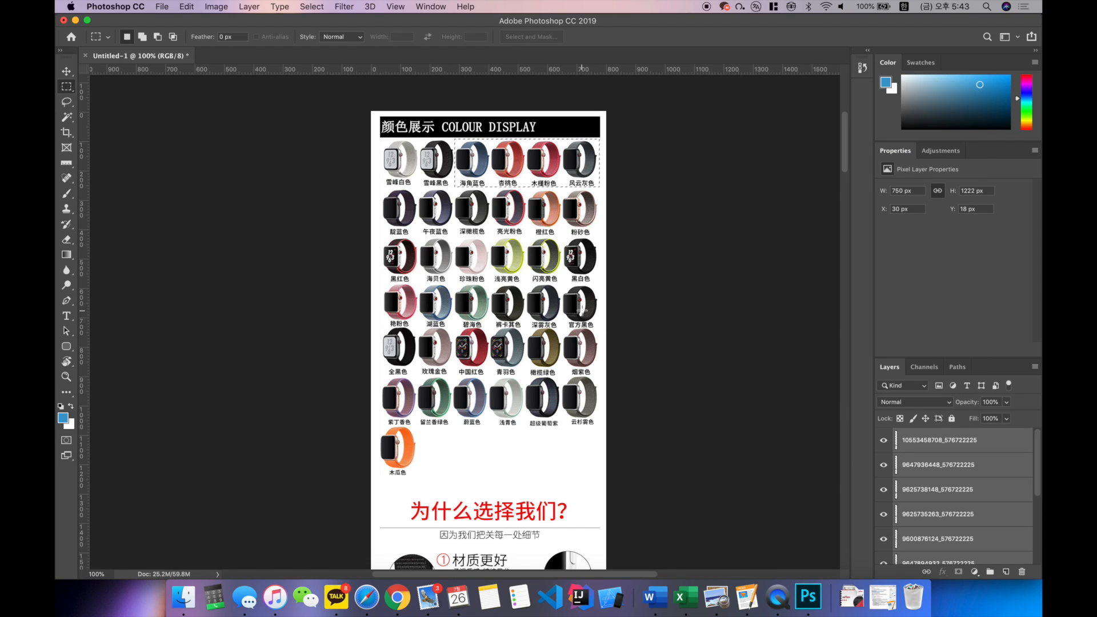
Step: On the COLOUR DISPLAY layer, add the five full watch rows below to the selection, delete the selected watches and deselect
{"action": "scroll", "coordinate": [582, 310], "scroll_direction": "up", "scroll_amount": 2}
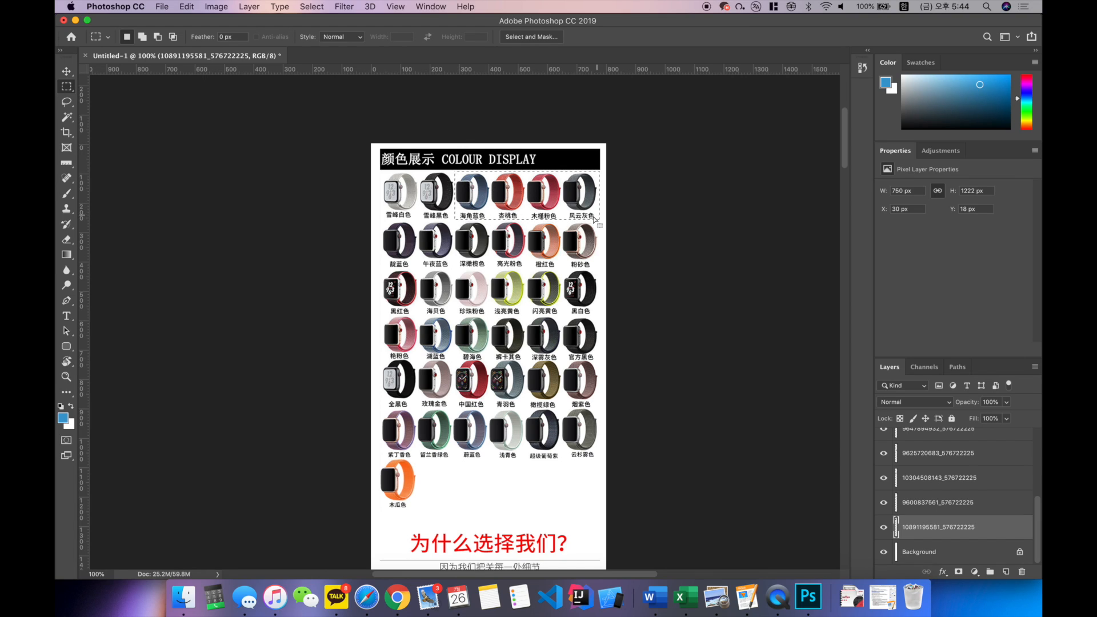
{"action": "key", "text": "shift"}
{"action": "key", "text": "shift"}
{"action": "left_click_drag", "start_coordinate": [379, 221], "coordinate": [599, 460]}
{"action": "key", "text": "Delete"}
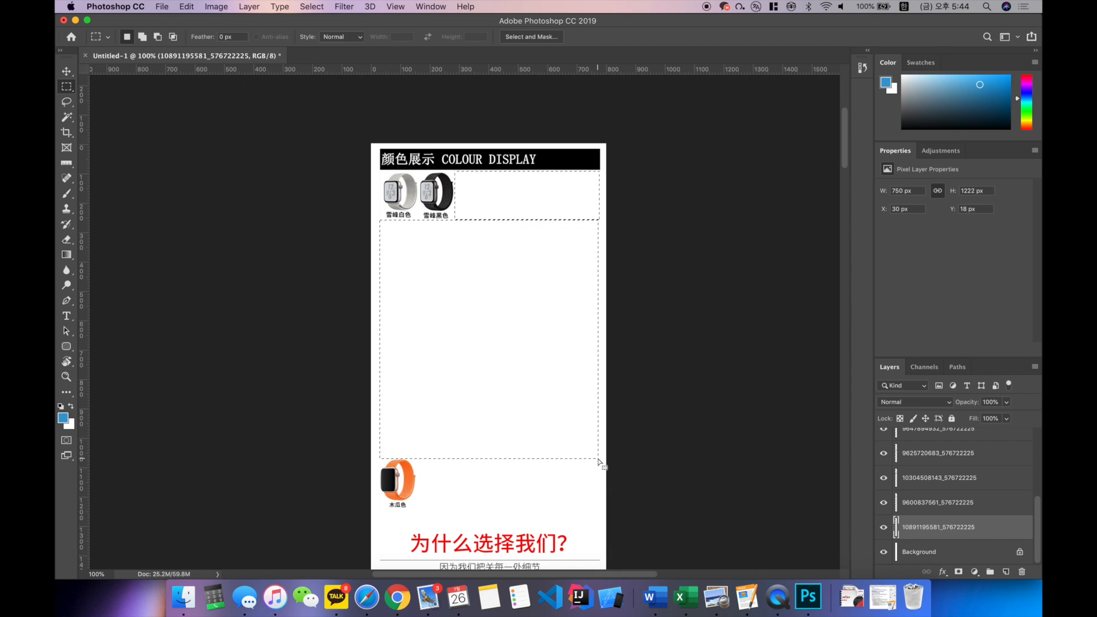
{"action": "key", "text": "super+d"}
Step: Marquee-select the orange watch with its caption and move it into the first row beside the black watch
{"action": "key", "text": "v"}
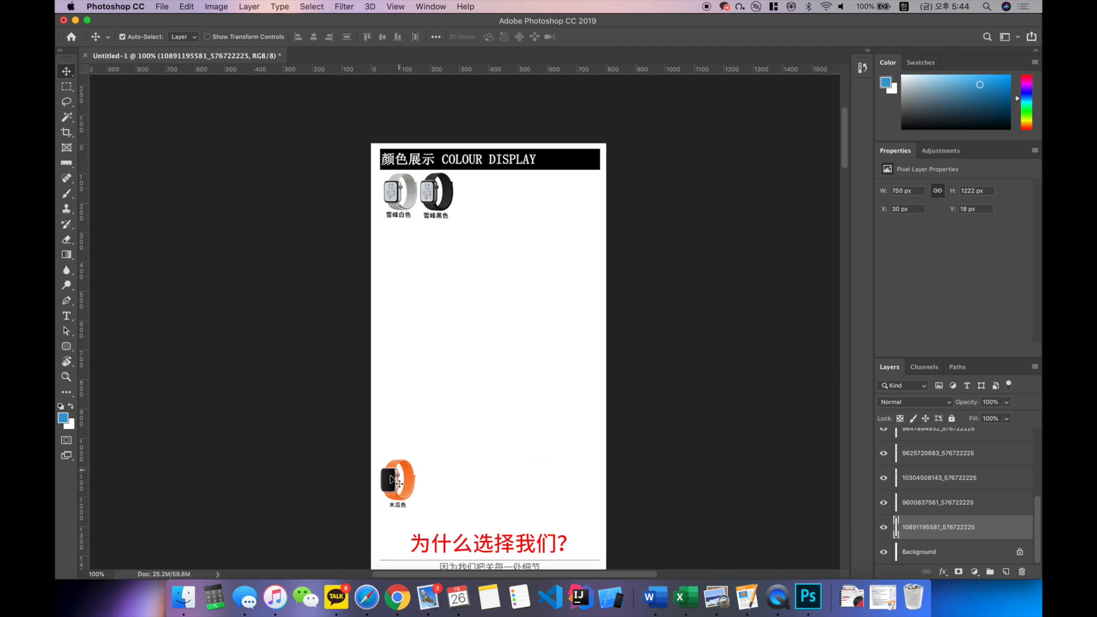
{"action": "key", "text": "m"}
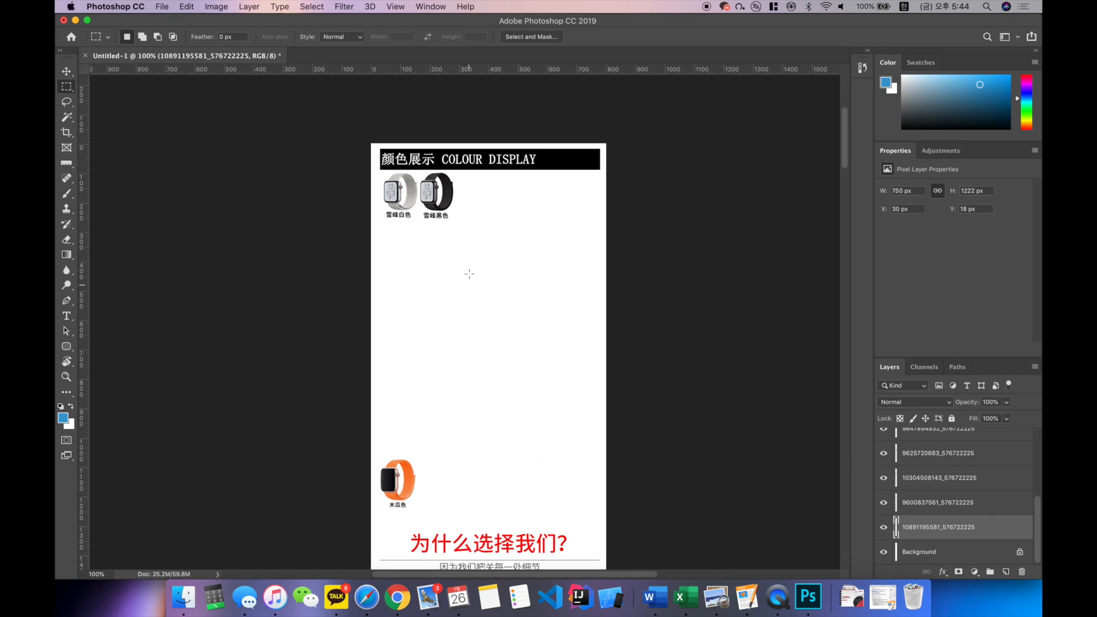
{"action": "left_click", "coordinate": [478, 188]}
{"action": "left_click_drag", "start_coordinate": [379, 458], "coordinate": [417, 509]}
{"action": "left_click", "coordinate": [71, 74]}
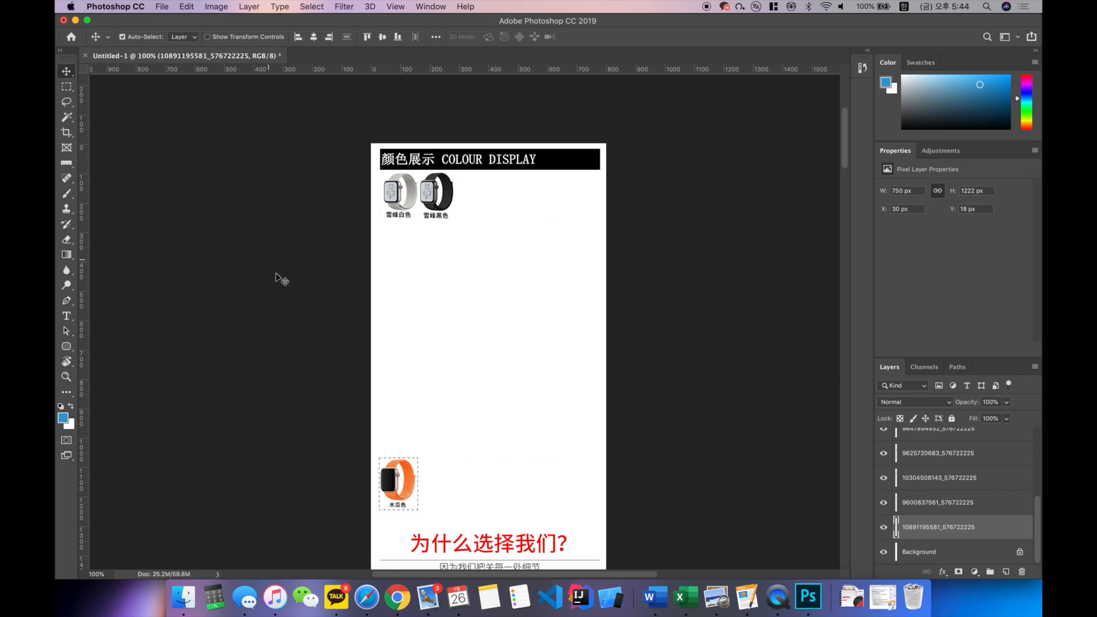
{"action": "left_click_drag", "start_coordinate": [396, 470], "coordinate": [473, 185]}
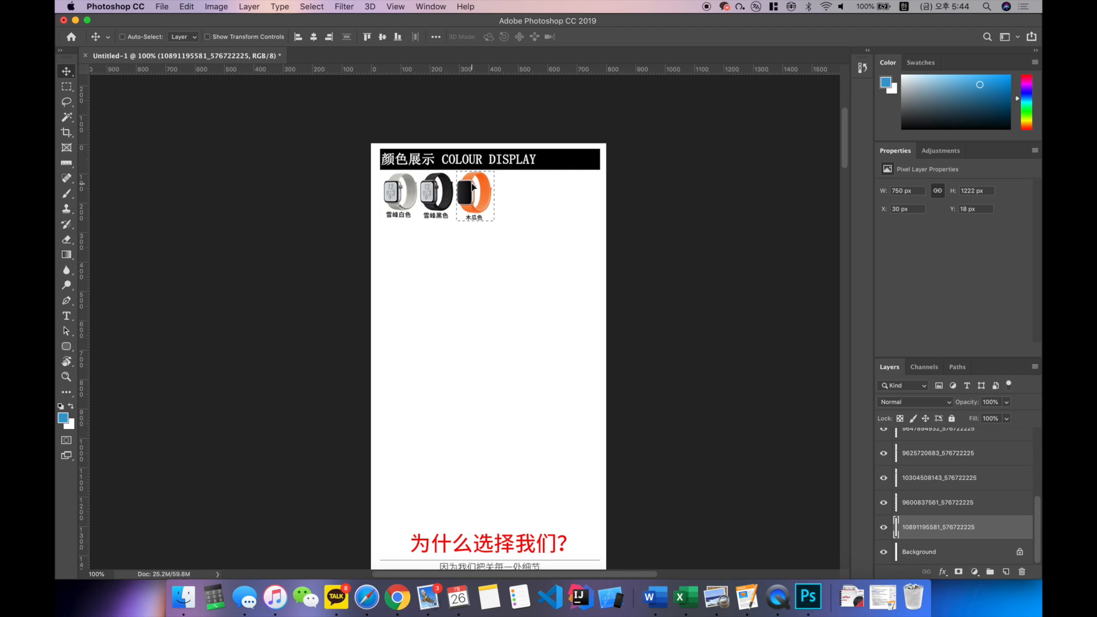
Step: Select and delete the Chinese captions under the white, black and orange watches
{"action": "scroll", "coordinate": [489, 230], "scroll_direction": "up", "scroll_amount": 1}
{"action": "key", "text": "super+equal"}
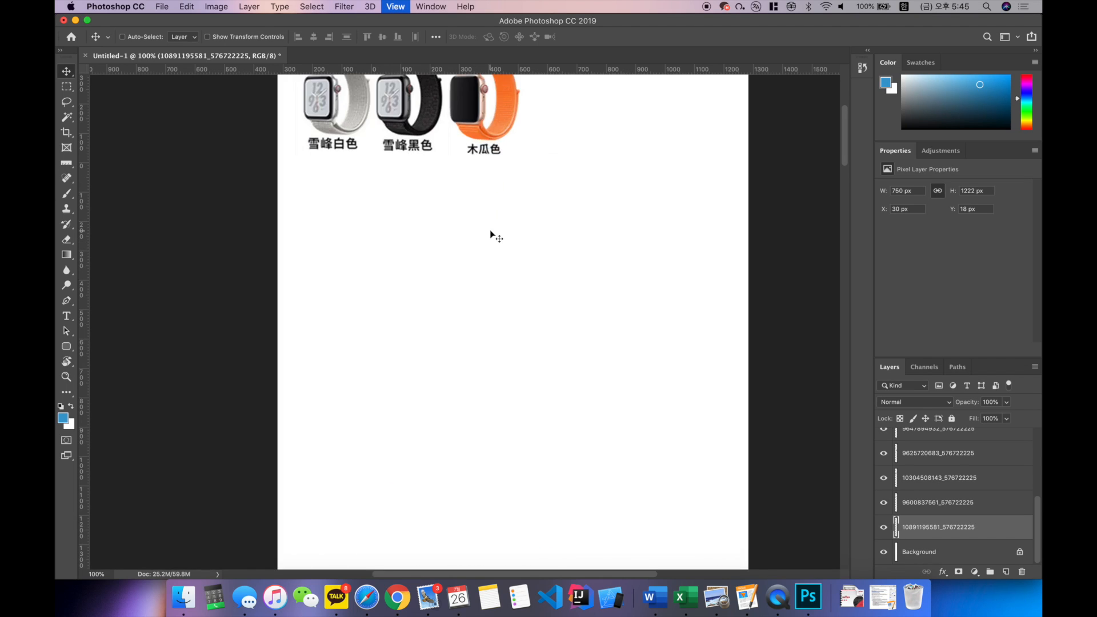
{"action": "key", "text": "super+equal"}
{"action": "scroll", "coordinate": [490, 230], "scroll_direction": "up", "scroll_amount": 5}
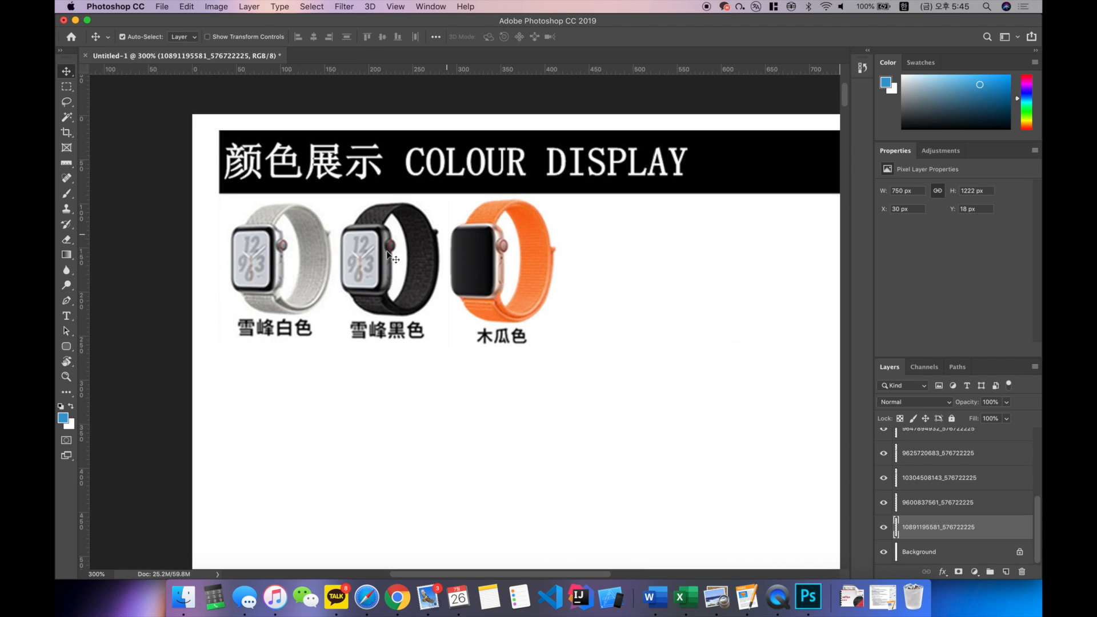
{"action": "scroll", "coordinate": [443, 192], "scroll_direction": "right", "scroll_amount": 2}
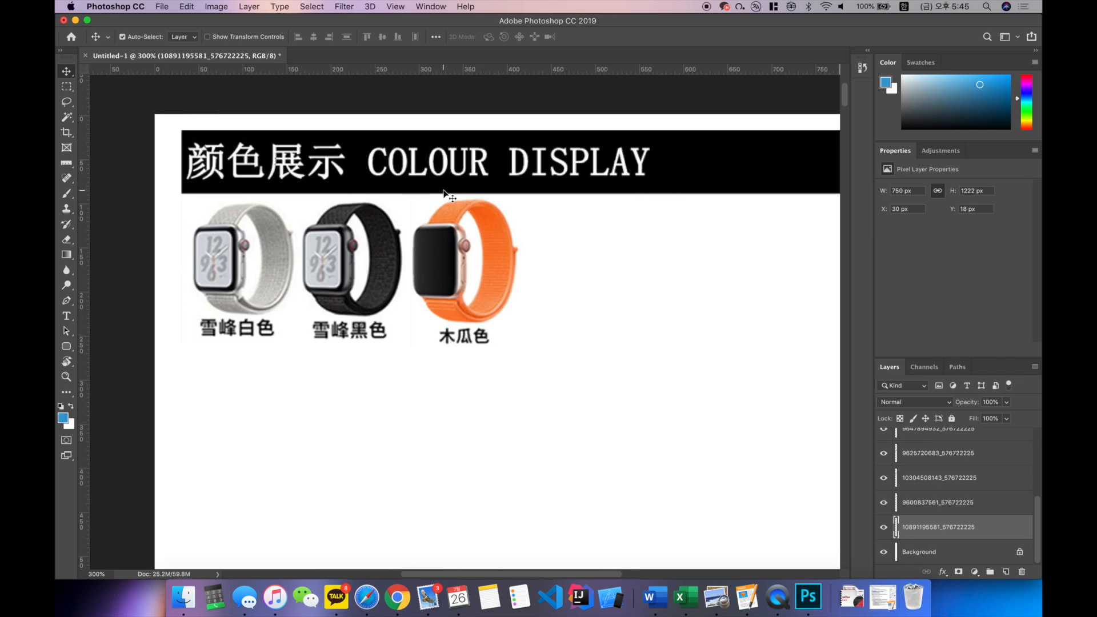
{"action": "scroll", "coordinate": [443, 192], "scroll_direction": "right", "scroll_amount": 1}
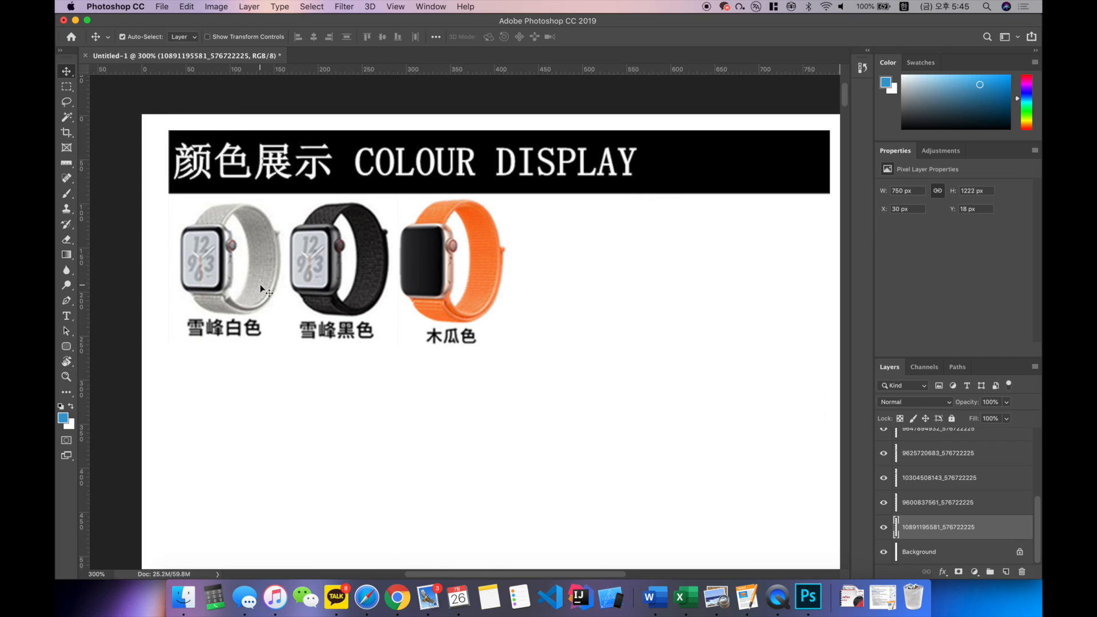
{"action": "key", "text": "m"}
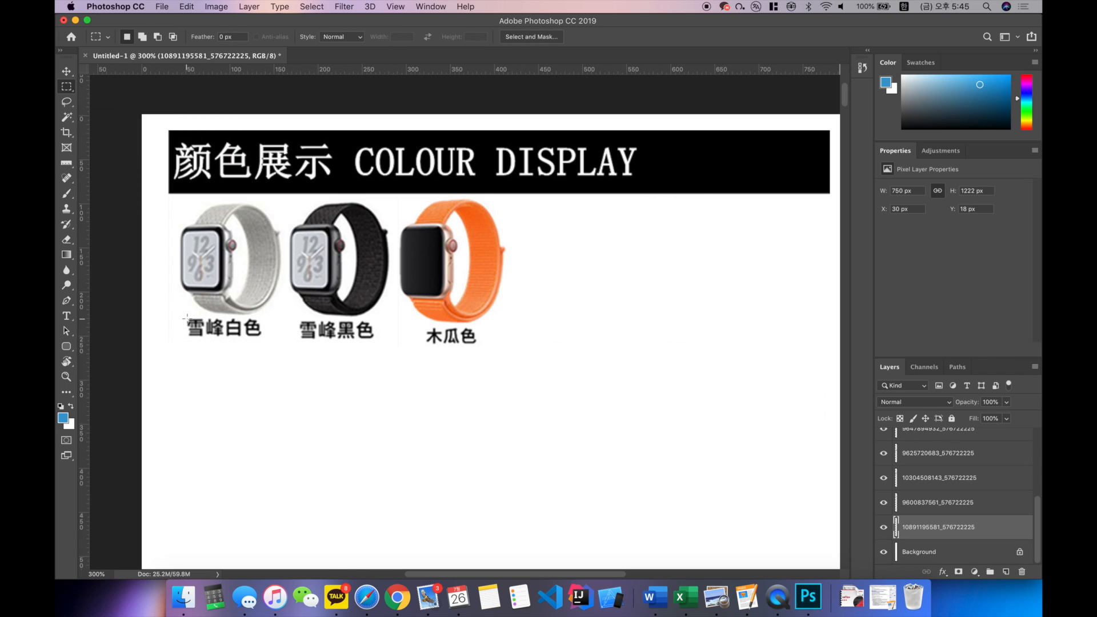
{"action": "left_click_drag", "start_coordinate": [183, 317], "coordinate": [482, 346]}
{"action": "key", "text": "Delete"}
{"action": "key", "text": "Delete"}
{"action": "key", "text": "Delete"}
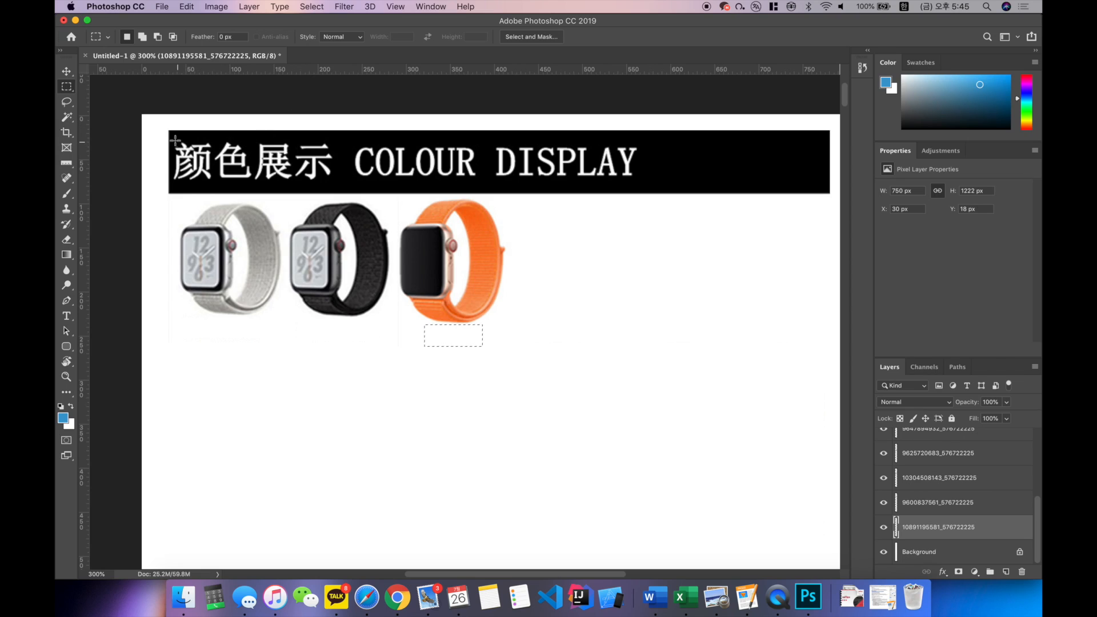
Step: Marquee-select the Chinese characters in the black title bar, try deleting them and undo the deletion
{"action": "left_click_drag", "start_coordinate": [171, 136], "coordinate": [336, 181]}
{"action": "key", "text": "Delete"}
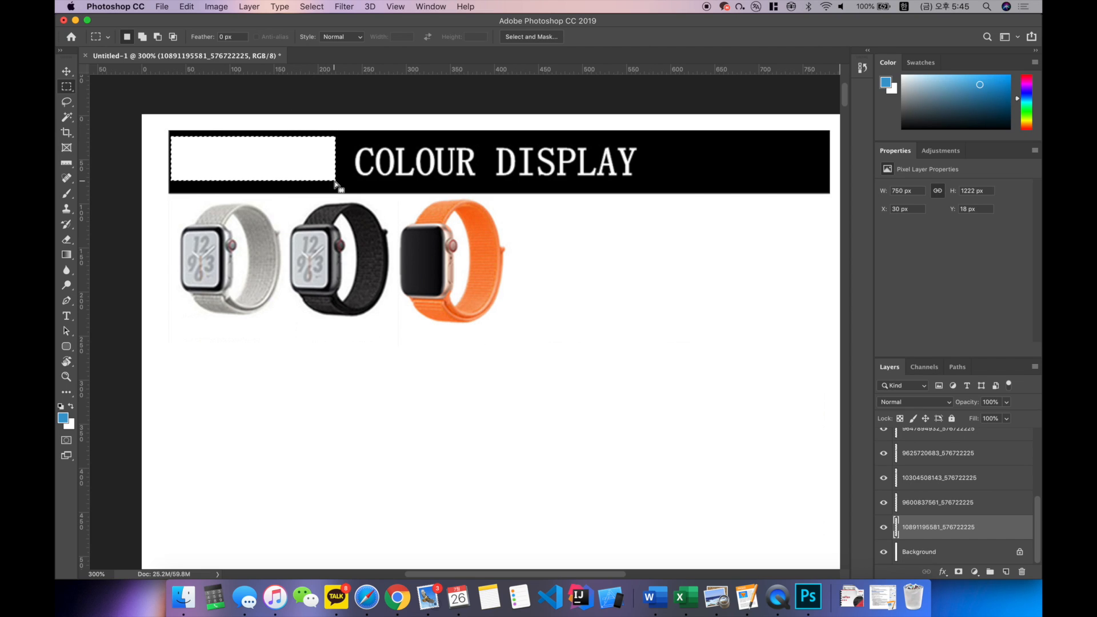
{"action": "key", "text": "super+z"}
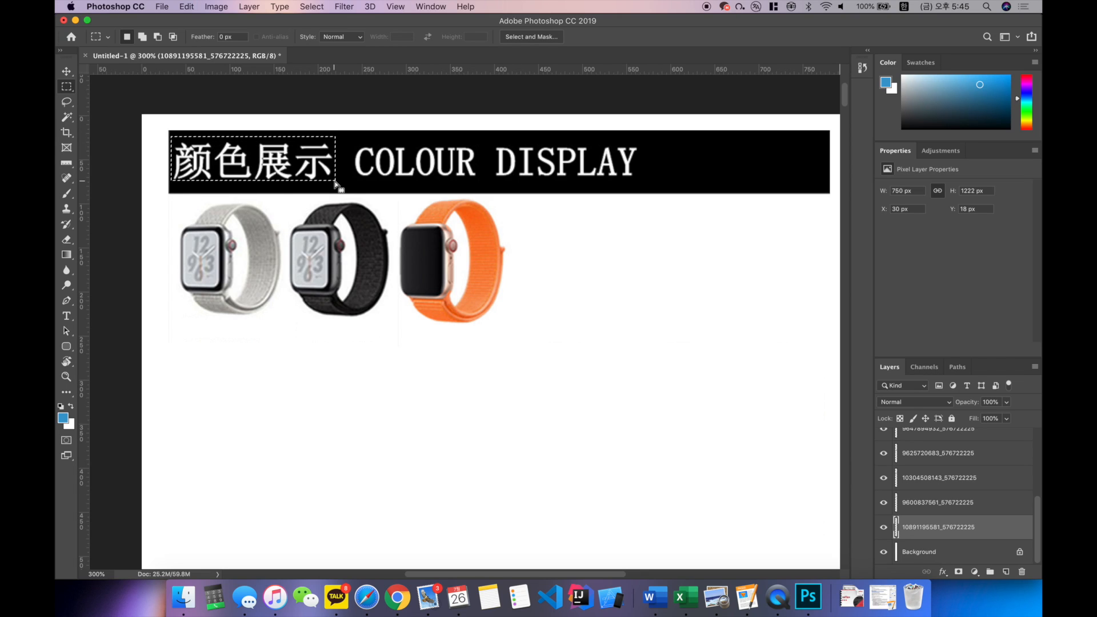
{"action": "key", "text": "shift+super+z"}
{"action": "key", "text": "super+z"}
{"action": "key", "text": "shift+super+z"}
{"action": "key", "text": "super+z"}
{"action": "key", "text": "shift+super+z"}
{"action": "key", "text": "super+z"}
{"action": "key", "text": "shift+super+z"}
{"action": "key", "text": "super+z"}
{"action": "key", "text": "shift+super+z"}
{"action": "key", "text": "super+z"}
Step: Set the foreground colour to black (000000), fill the selection over the Chinese title characters with it and deselect
{"action": "left_click", "coordinate": [68, 423]}
{"action": "left_click", "coordinate": [529, 347]}
{"action": "left_click_drag", "start_coordinate": [529, 348], "coordinate": [657, 409]}
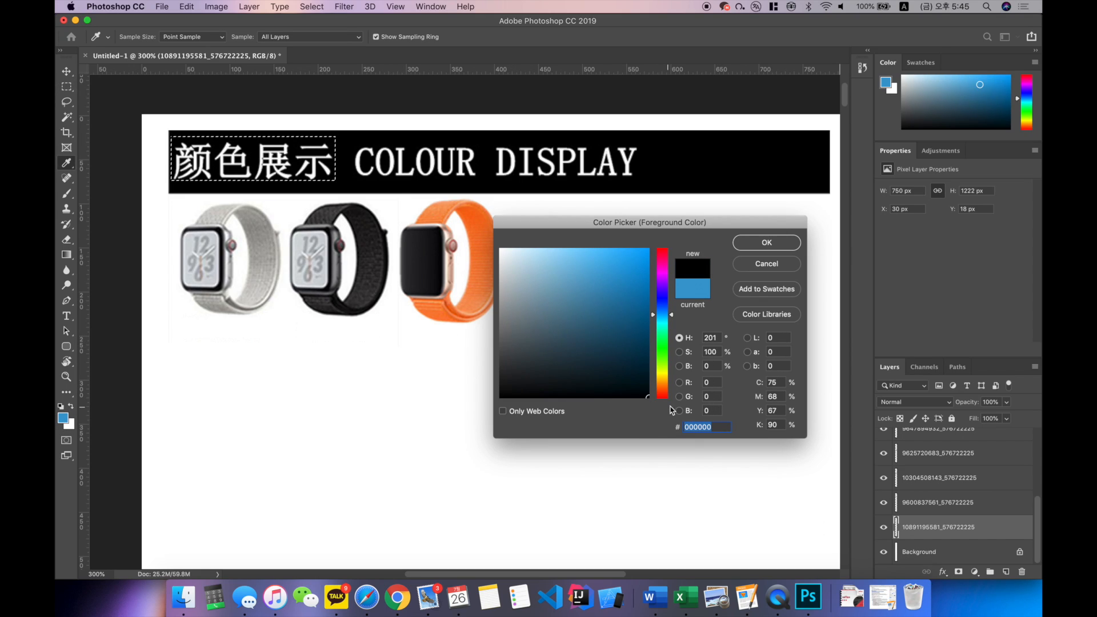
{"action": "left_click", "coordinate": [766, 243]}
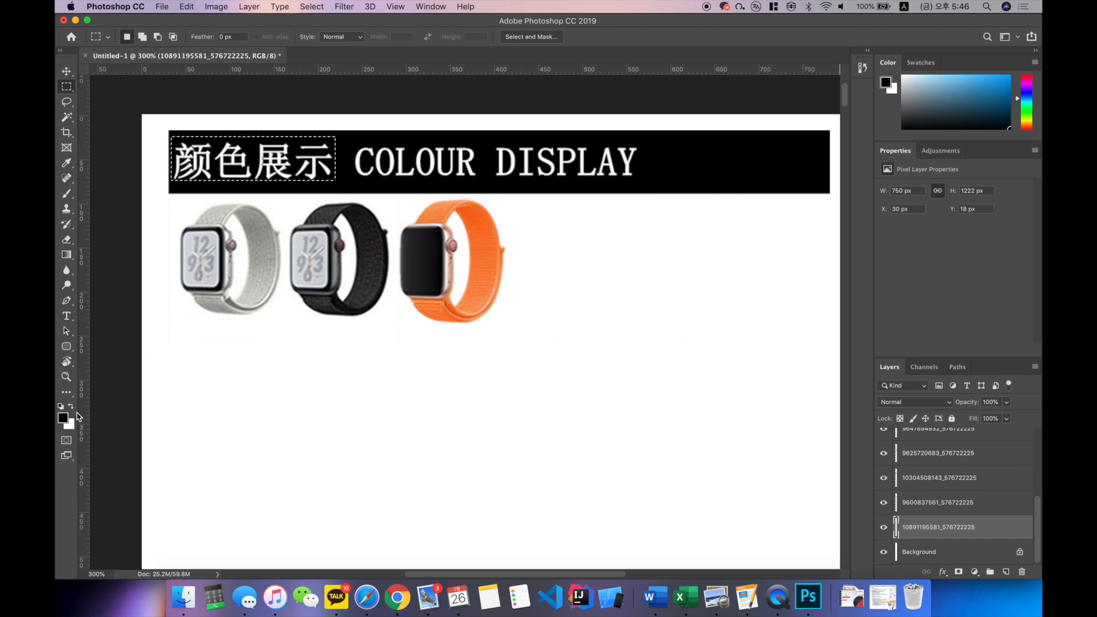
{"action": "key", "text": "alt+BackSpace"}
{"action": "left_click", "coordinate": [297, 158]}
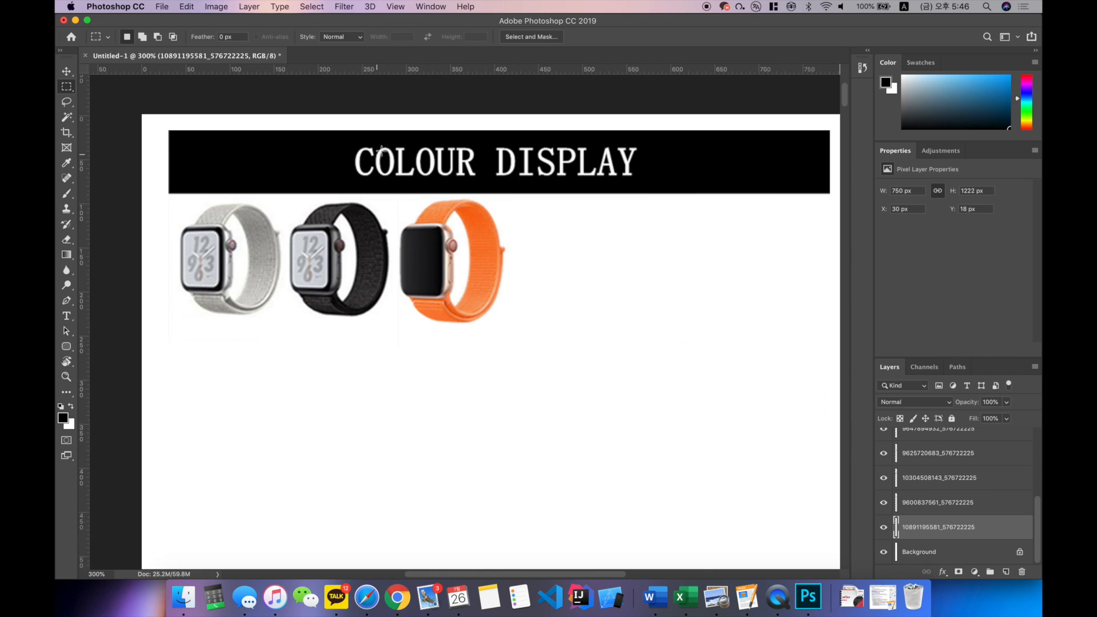
Step: Marquee-select the words COLOUR DISPLAY in the title bar, fill the area with black and deselect
{"action": "scroll", "coordinate": [346, 140], "scroll_direction": "right", "scroll_amount": 2}
{"action": "scroll", "coordinate": [347, 141], "scroll_direction": "up", "scroll_amount": 1}
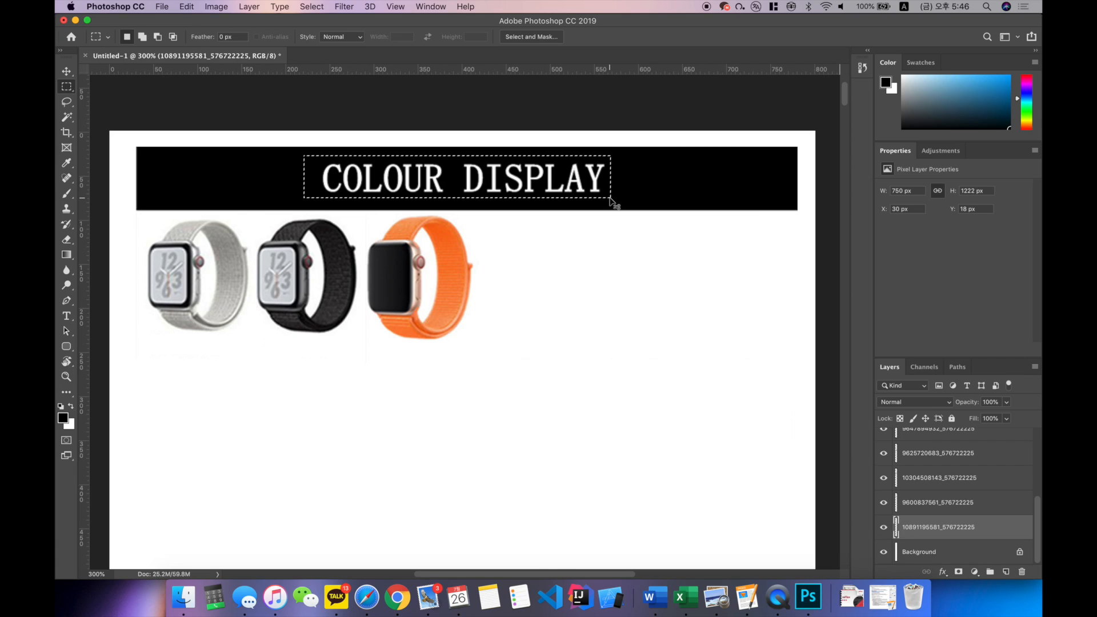
{"action": "key", "text": "alt"}
{"action": "key", "text": "alt+BackSpace"}
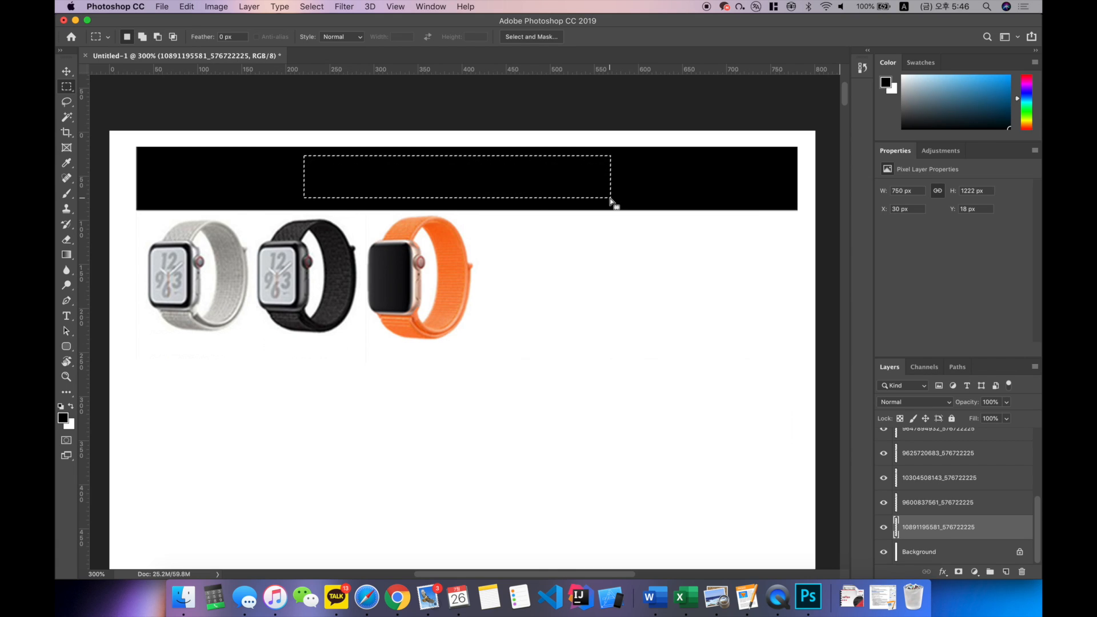
{"action": "key", "text": "super+d"}
Step: Add the white heading "구매 가능 색상" on the black bar in BM JUA_OTF, 60 pt, left-aligned
{"action": "key", "text": "t"}
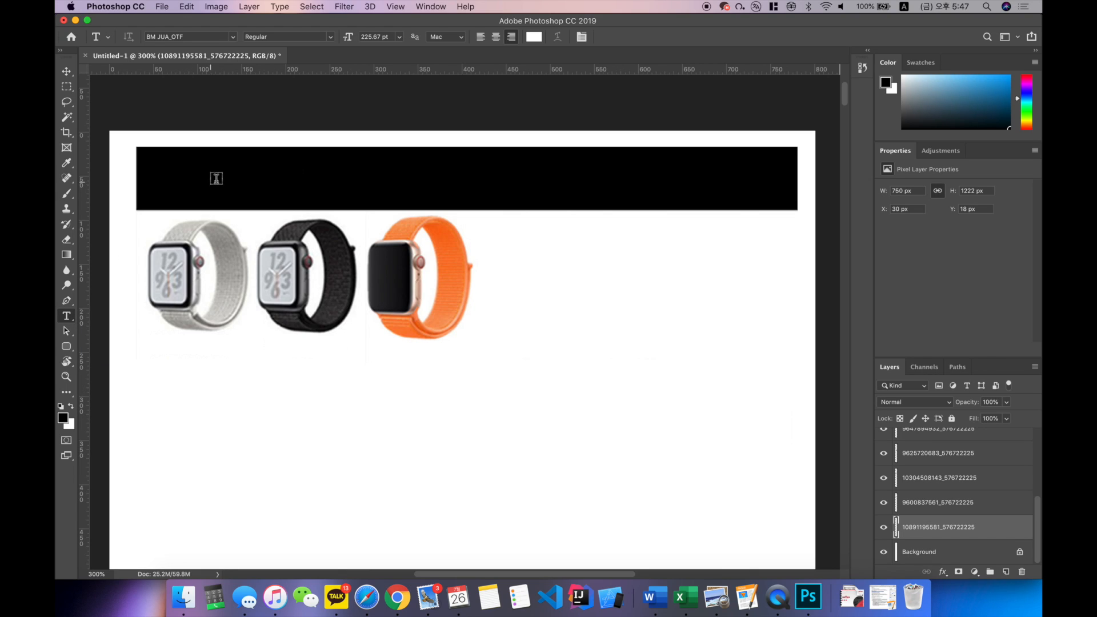
{"action": "left_click", "coordinate": [177, 178]}
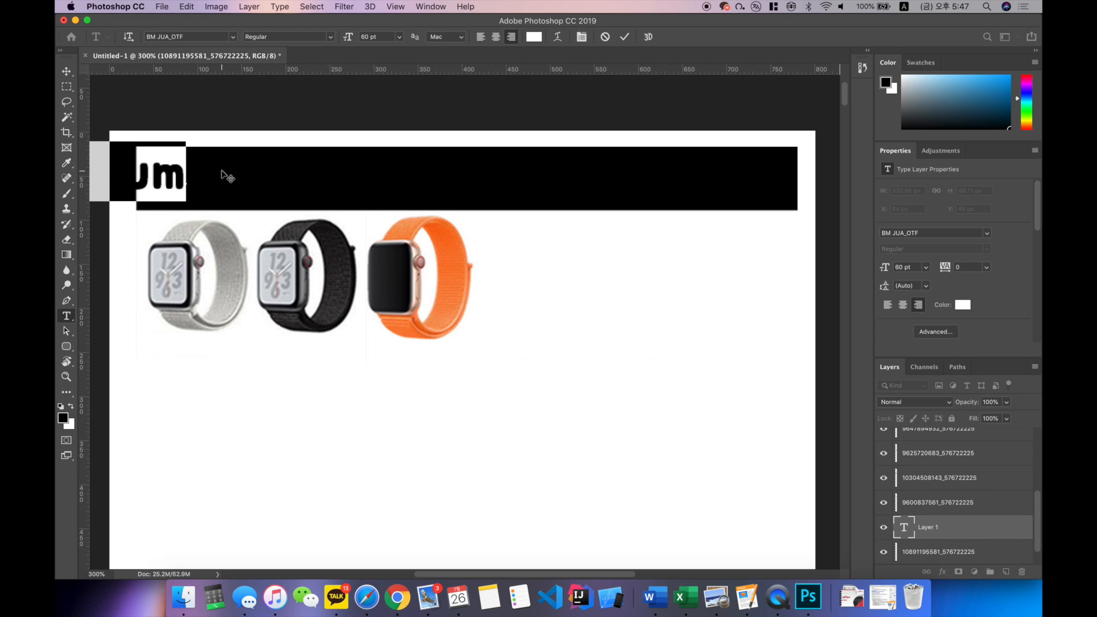
{"action": "scroll", "coordinate": [221, 174], "scroll_direction": "left", "scroll_amount": 4}
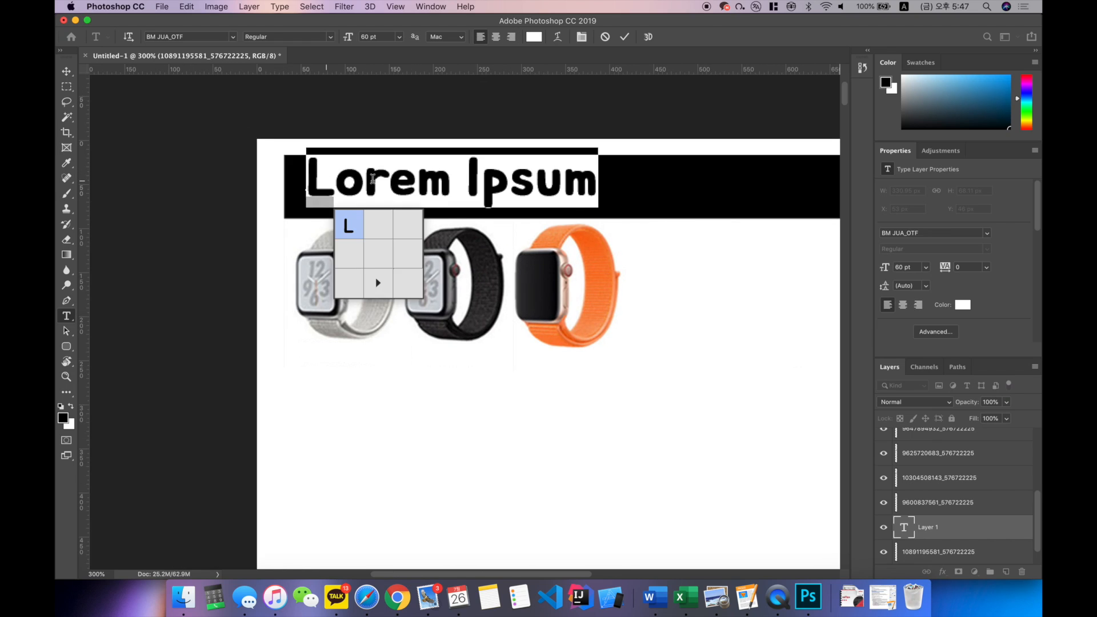
{"action": "left_click", "coordinate": [416, 179]}
{"action": "left_click", "coordinate": [450, 181]}
{"action": "scroll", "coordinate": [428, 191], "scroll_direction": "right", "scroll_amount": 5}
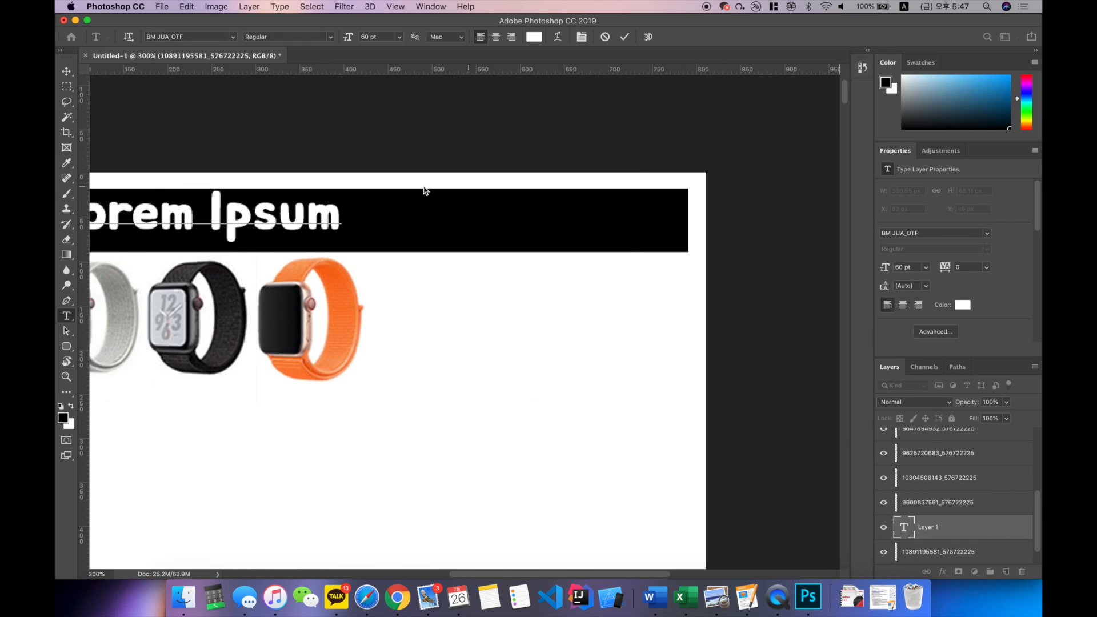
{"action": "scroll", "coordinate": [426, 191], "scroll_direction": "left", "scroll_amount": 1}
{"action": "key", "text": "super+a"}
{"action": "type", "text": "d"}
{"action": "key", "text": "BackSpace"}
{"action": "key", "text": "Caps_Lock"}
{"action": "type", "text": "굼매 가능 색상"}
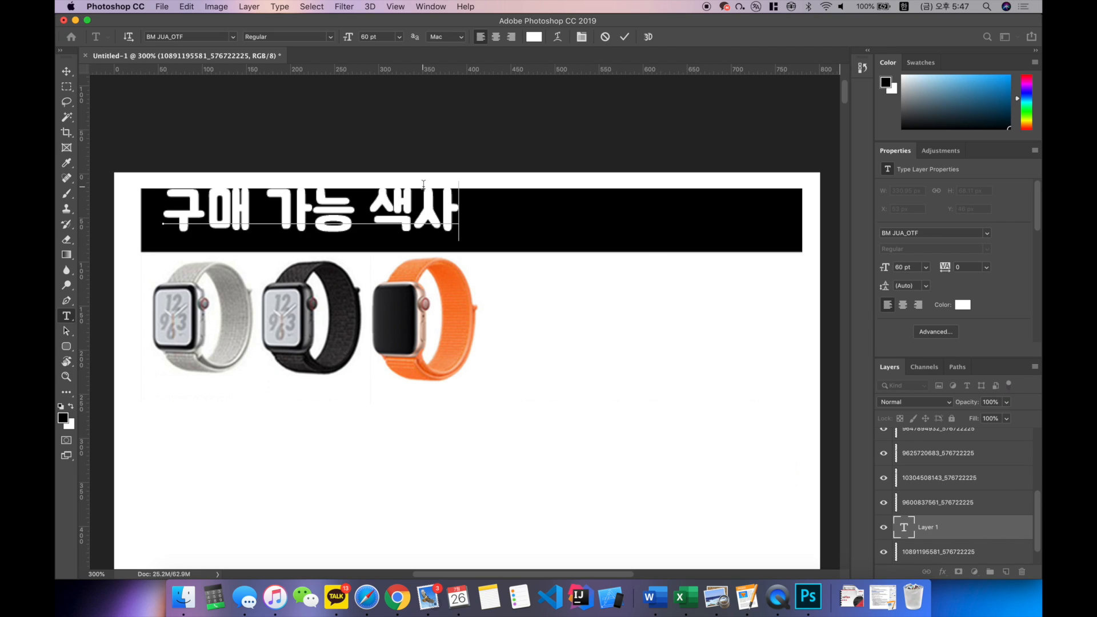
{"action": "key", "text": "super+Return"}
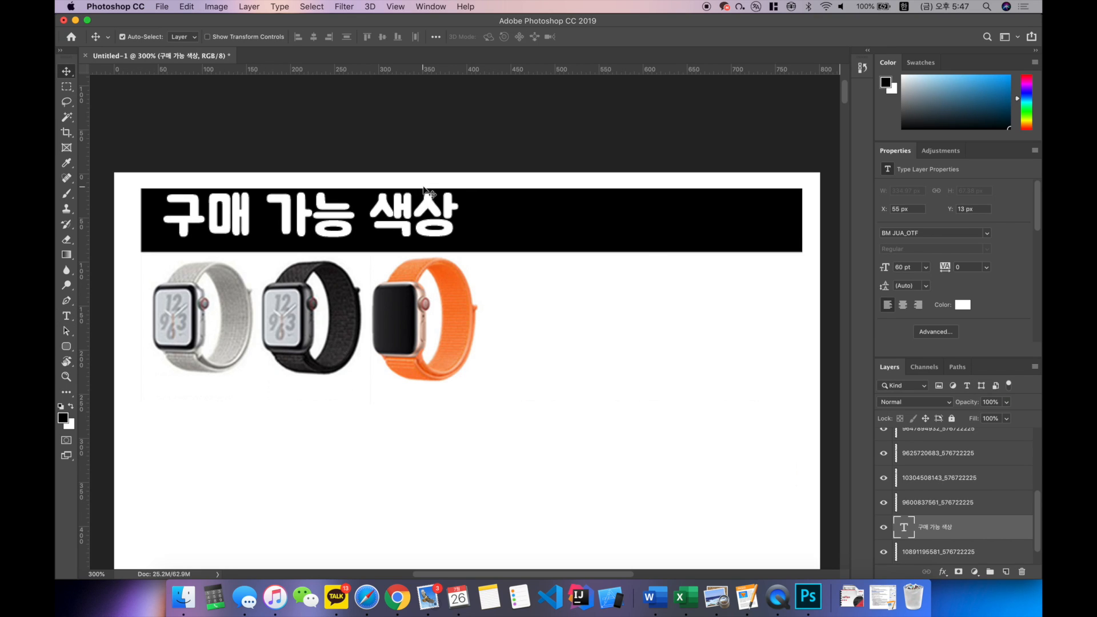
Step: Lower the heading to Y 18 px so it sits vertically centred in the black bar
{"action": "key", "text": "super+minus"}
{"action": "left_click_drag", "start_coordinate": [461, 254], "coordinate": [255, 246]}
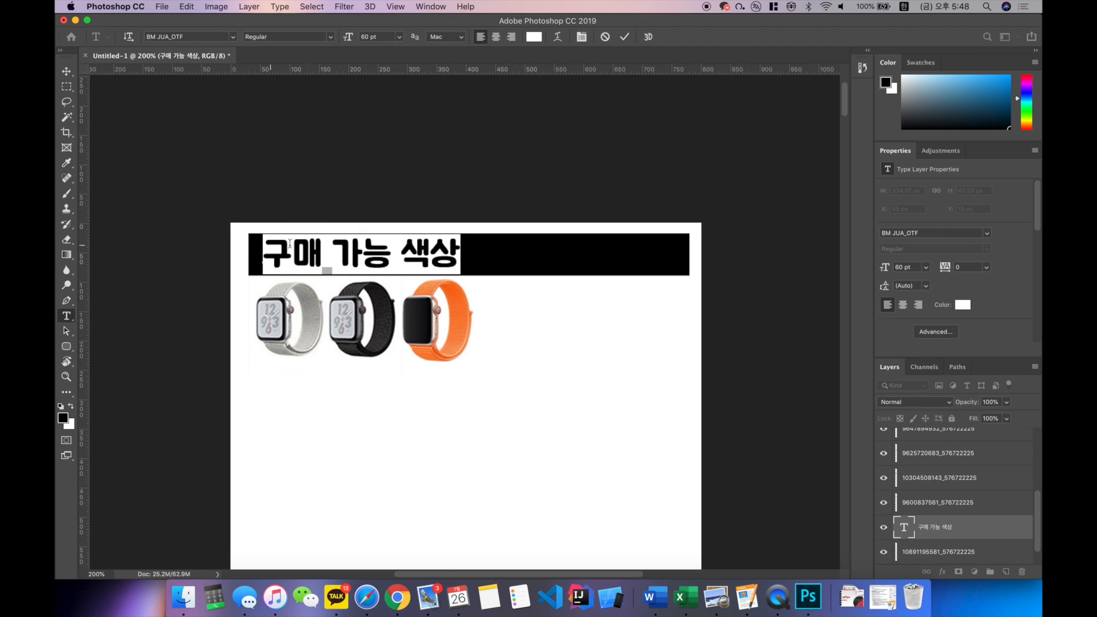
{"action": "key", "text": "super+plus"}
{"action": "left_click", "coordinate": [349, 233]}
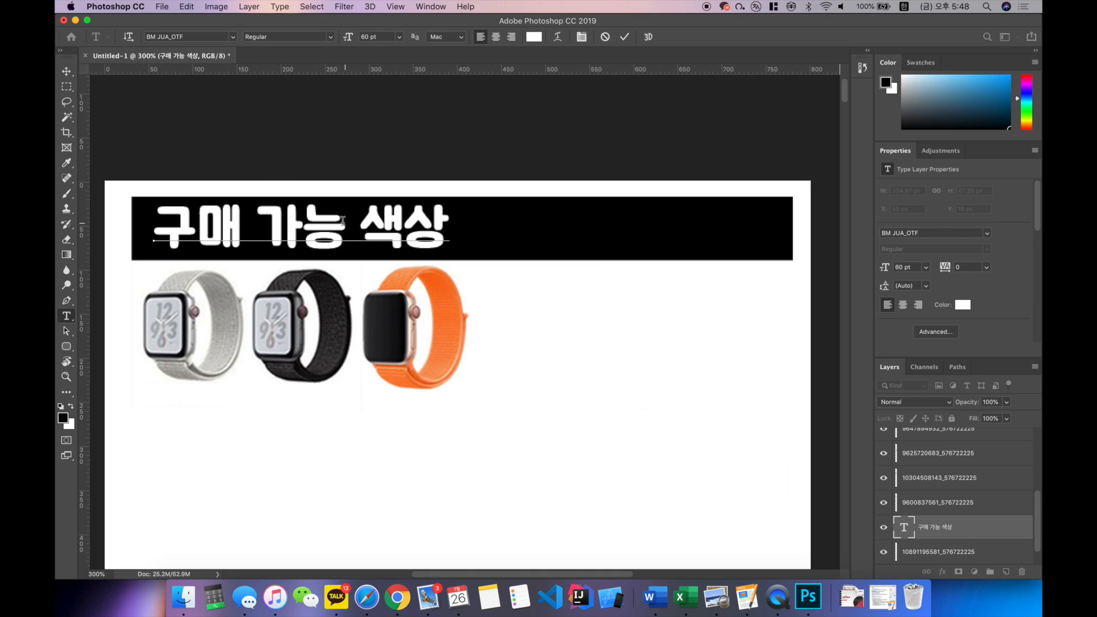
{"action": "left_click", "coordinate": [280, 240]}
{"action": "key", "text": "Escape"}
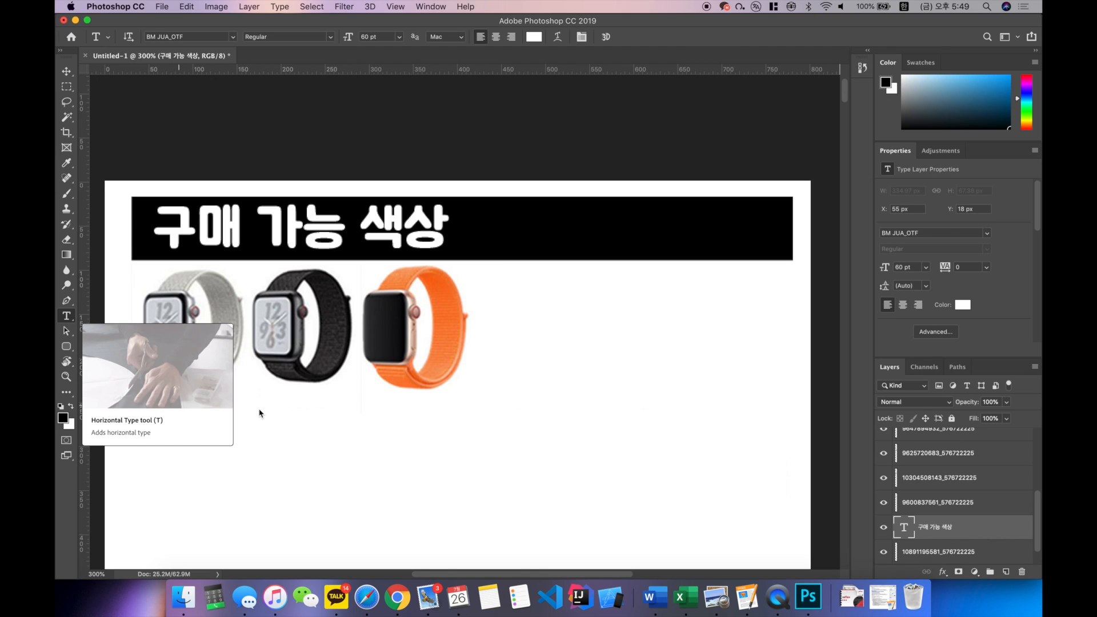
Step: Add the text label "흰색" in black (000000) and place it just below the white watch
{"action": "left_click", "coordinate": [152, 407]}
{"action": "type", "text": "흐"}
{"action": "key", "text": "BackSpace"}
{"action": "key", "text": "BackSpace"}
{"action": "type", "text": "흰색"}
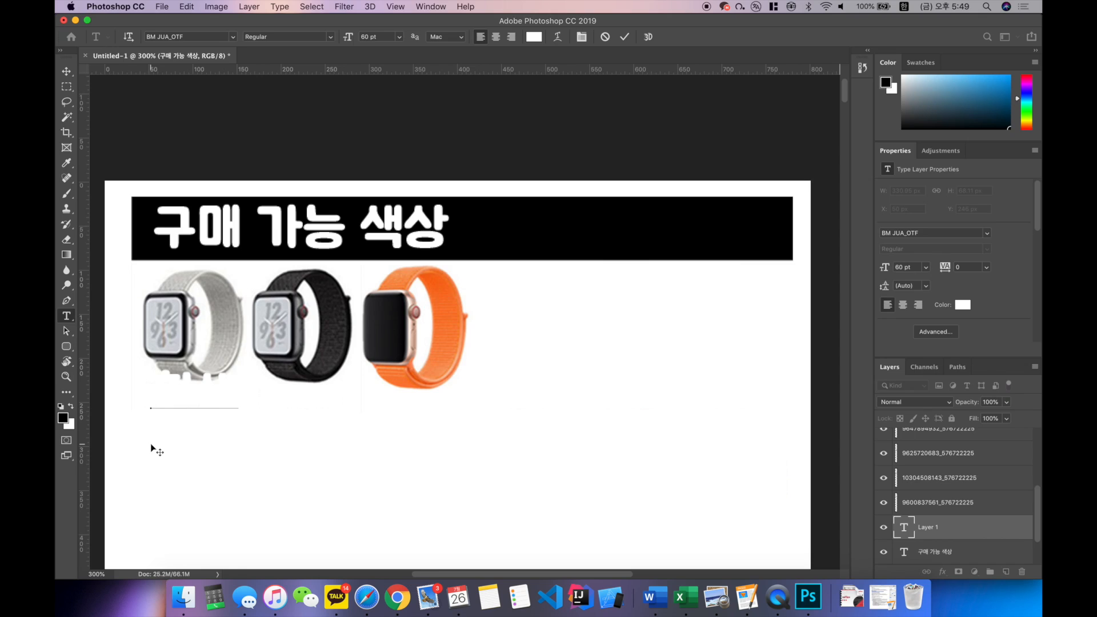
{"action": "key", "text": "super+a"}
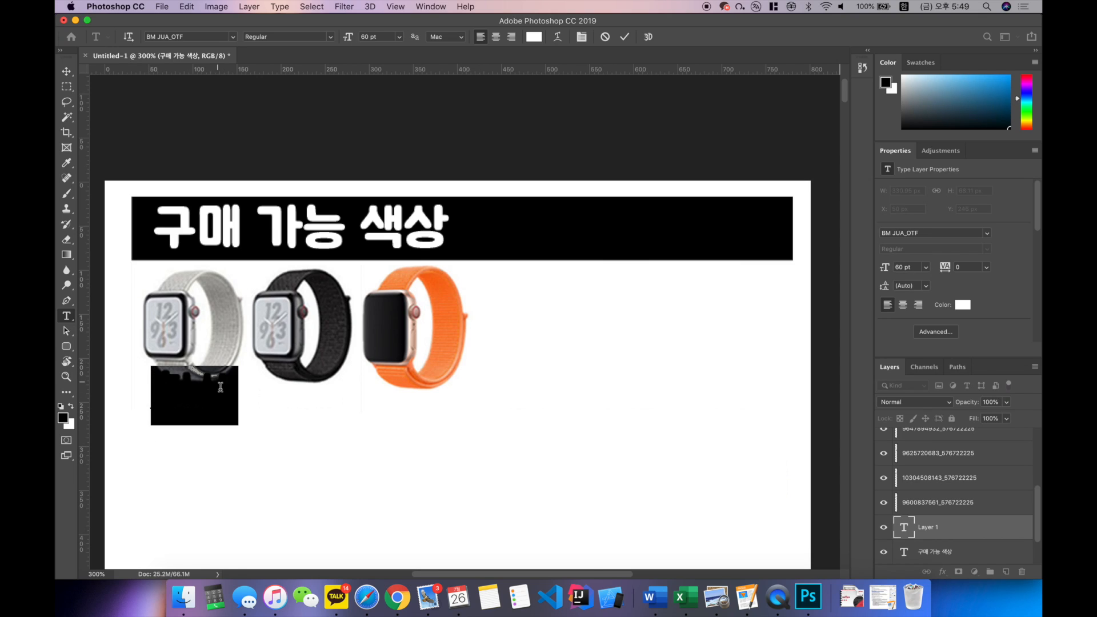
{"action": "left_click", "coordinate": [536, 38]}
{"action": "left_click_drag", "start_coordinate": [600, 372], "coordinate": [705, 428]}
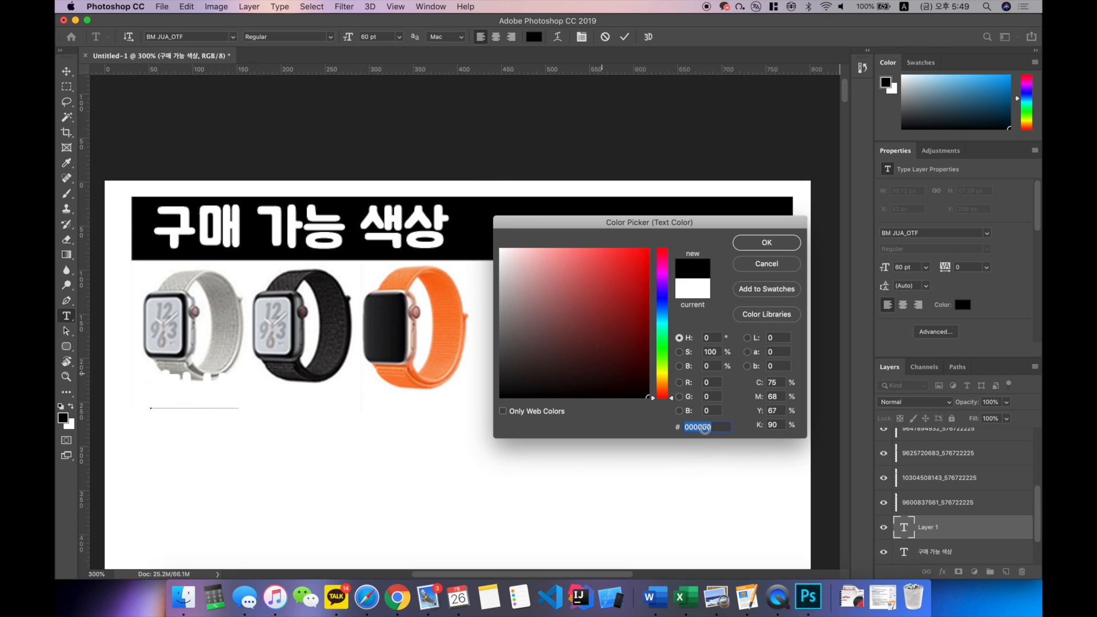
{"action": "left_click", "coordinate": [755, 250]}
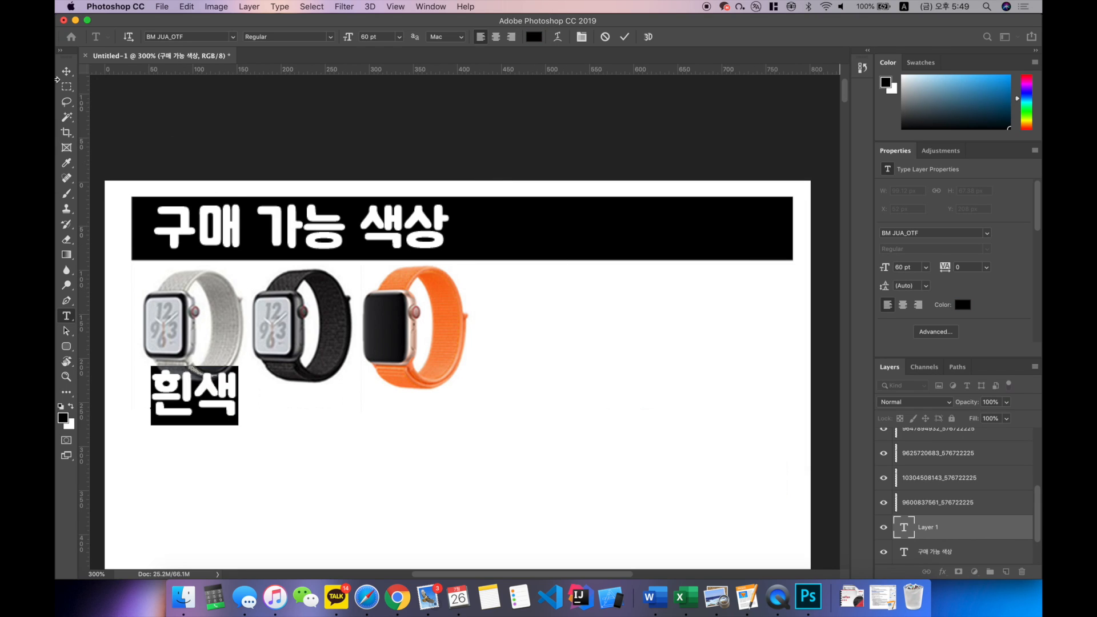
{"action": "left_click", "coordinate": [66, 71]}
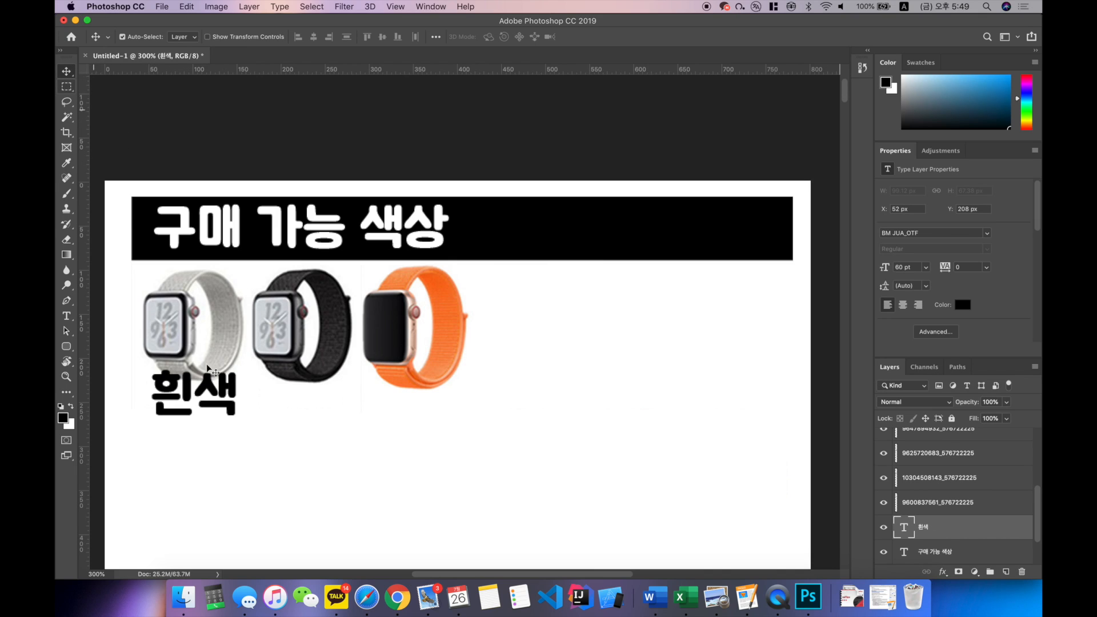
{"action": "left_click_drag", "start_coordinate": [225, 395], "coordinate": [227, 417]}
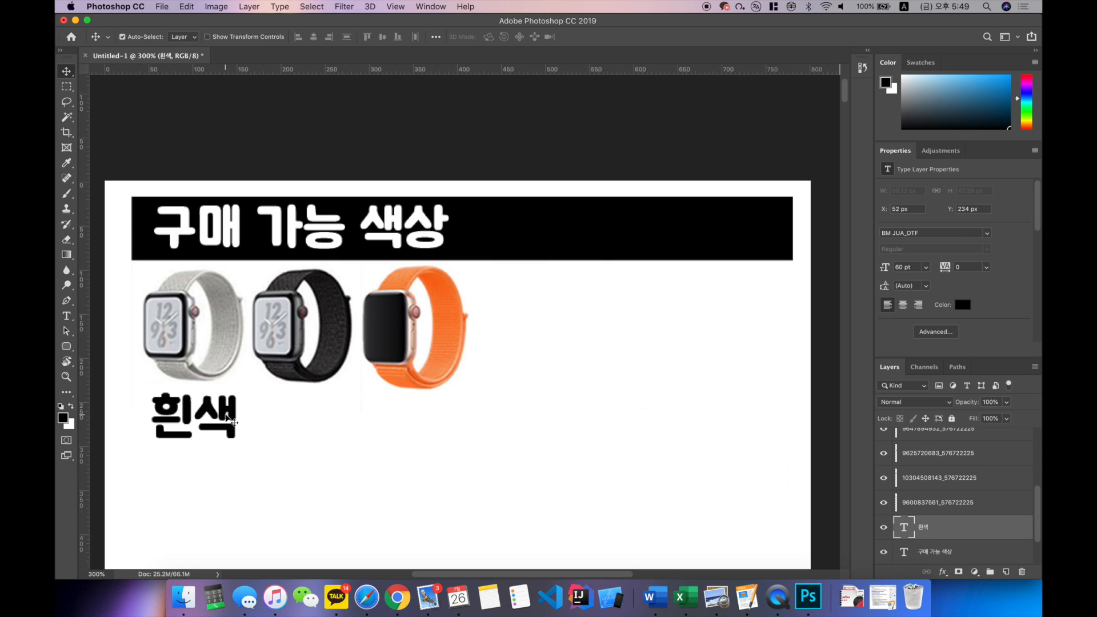
Step: Set the "흰색" label's size to 30 pt and centre it under the white watch at X 72 px, Y 245 px
{"action": "left_click", "coordinate": [67, 316]}
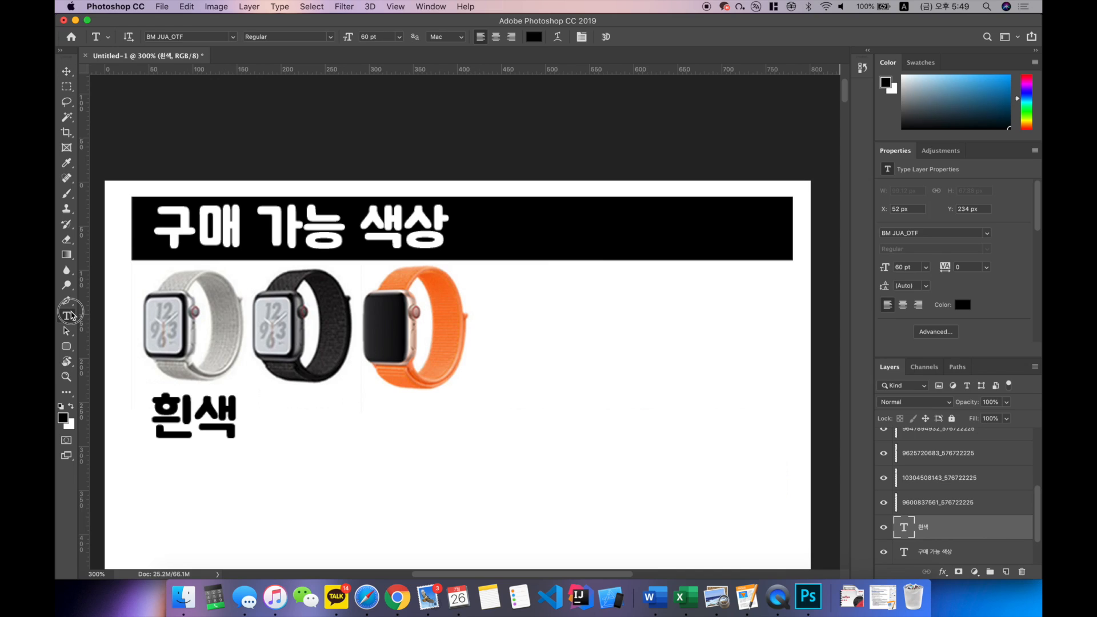
{"action": "left_click_drag", "start_coordinate": [143, 416], "coordinate": [238, 388]}
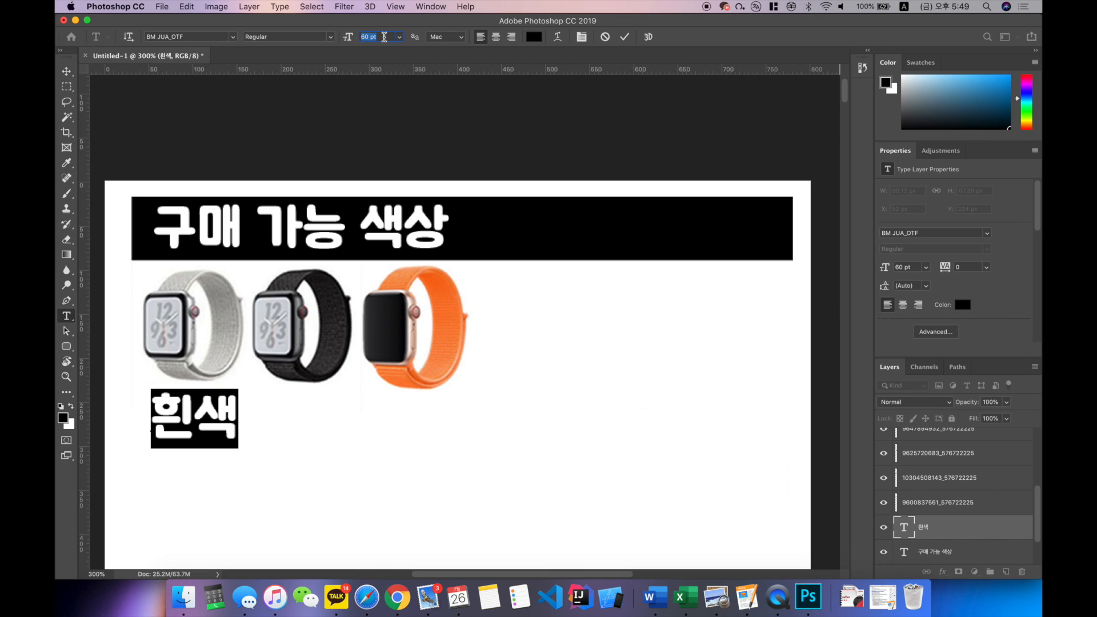
{"action": "type", "text": "30"}
{"action": "key", "text": "Return"}
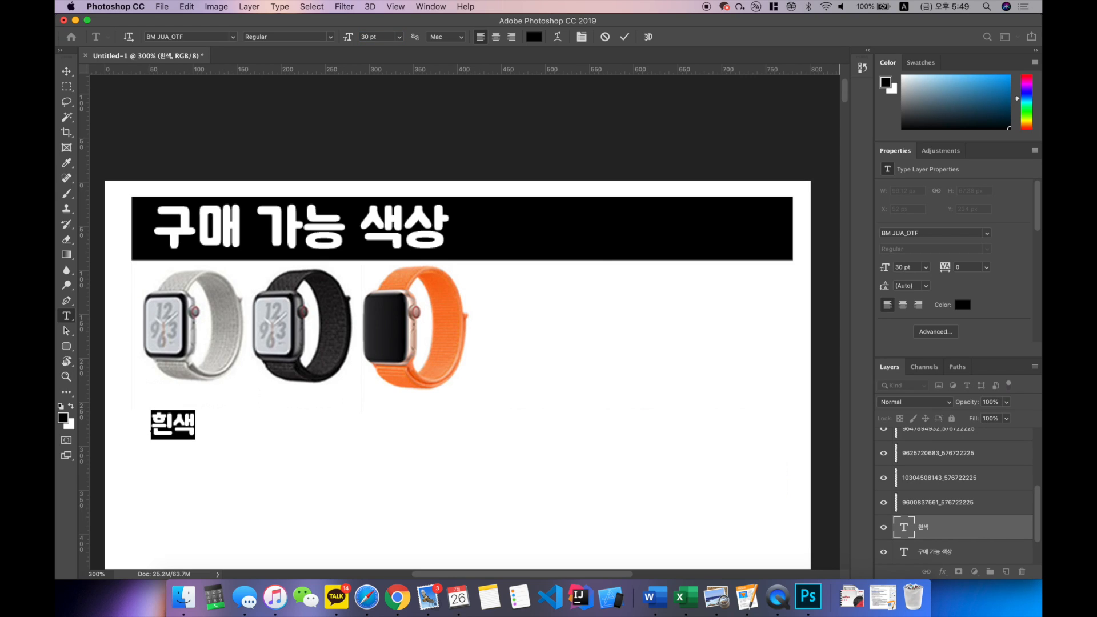
{"action": "left_click", "coordinate": [66, 71]}
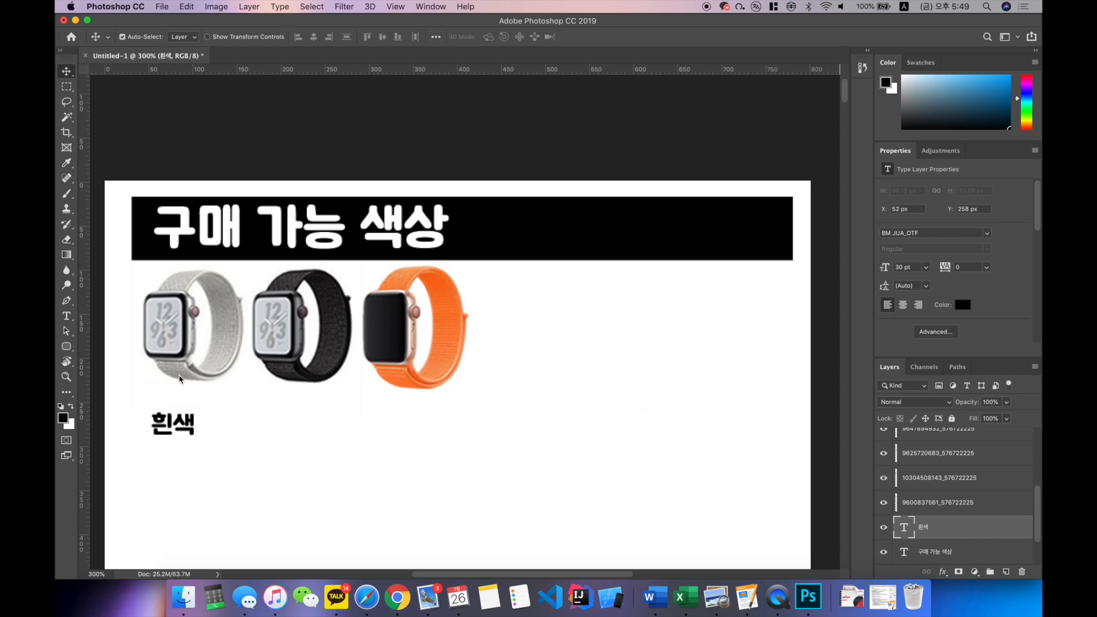
{"action": "left_click_drag", "start_coordinate": [196, 432], "coordinate": [209, 414]}
{"action": "key", "text": "Left"}
{"action": "key", "text": "Left"}
{"action": "key", "text": "Left"}
{"action": "key", "text": "Left"}
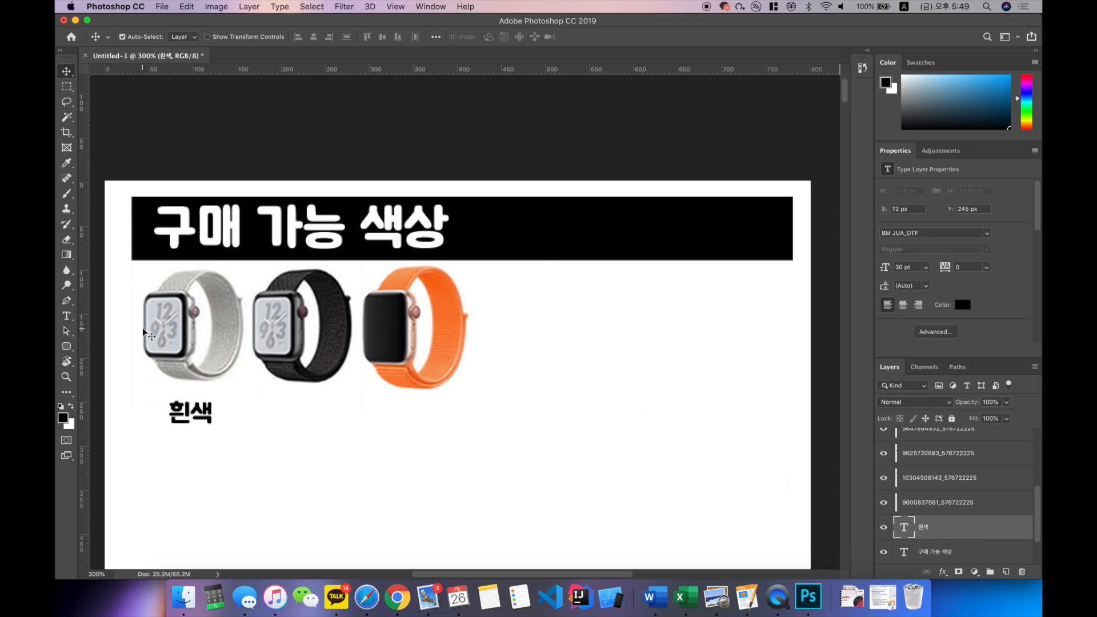
Step: Add the black 30 pt text label "검정색" below the black watch
{"action": "left_click", "coordinate": [68, 316]}
{"action": "left_click", "coordinate": [278, 406]}
{"action": "type", "text": "d"}
{"action": "key", "text": "BackSpace"}
{"action": "type", "text": "검정"}
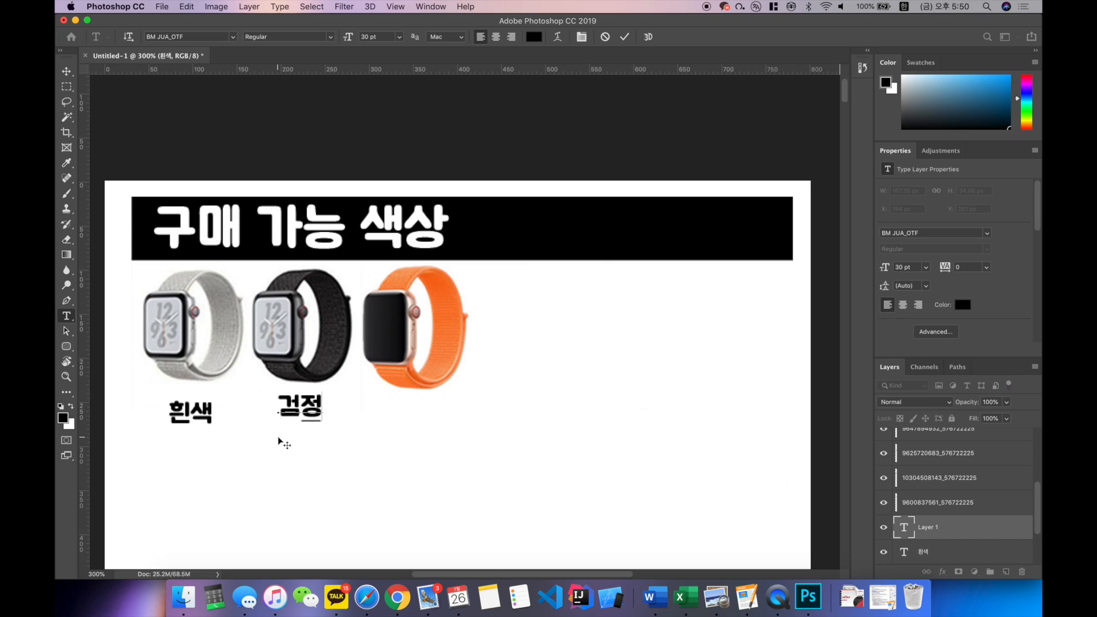
{"action": "type", "text": "색"}
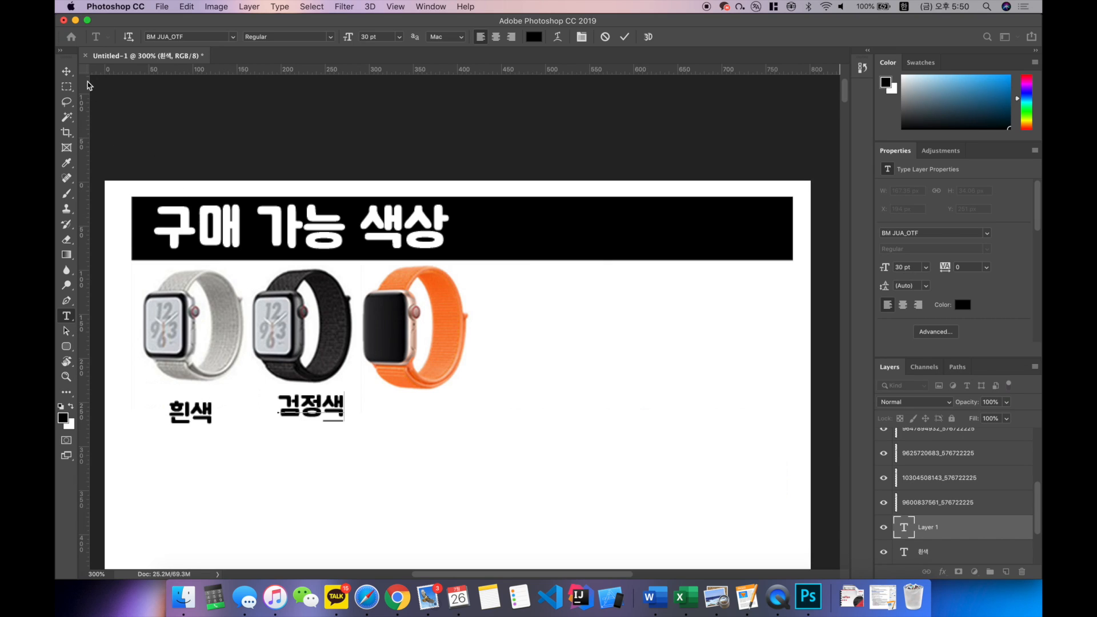
{"action": "left_click", "coordinate": [67, 71]}
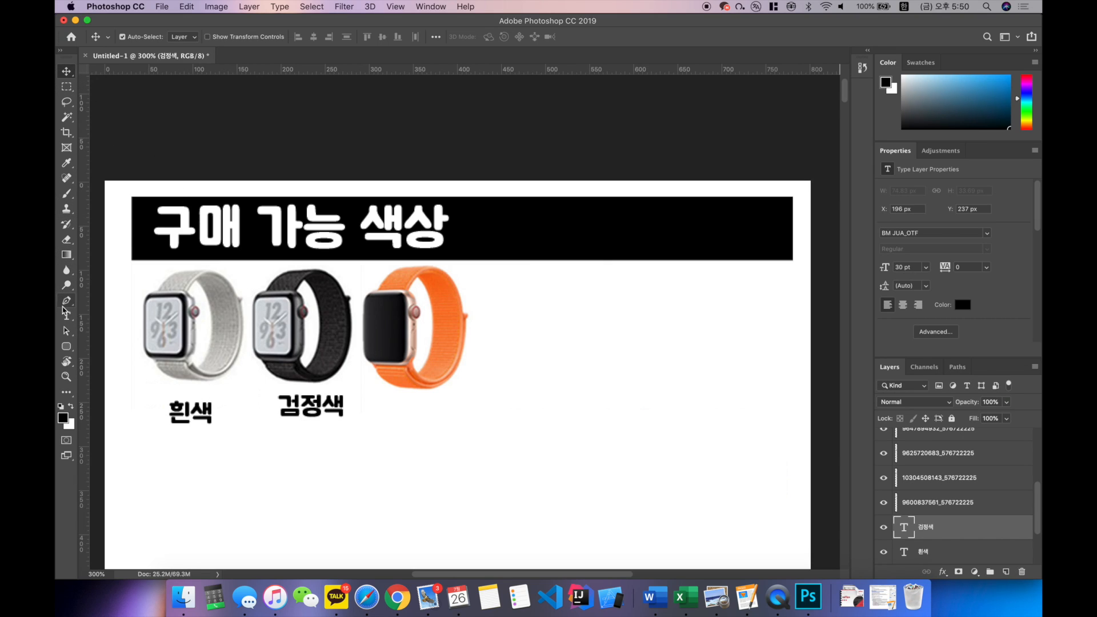
Step: Add the black 30 pt text label "파파야색" below the orange watch
{"action": "left_click", "coordinate": [66, 316]}
{"action": "left_click", "coordinate": [380, 409]}
{"action": "key", "text": "BackSpace"}
{"action": "type", "text": "파파야색"}
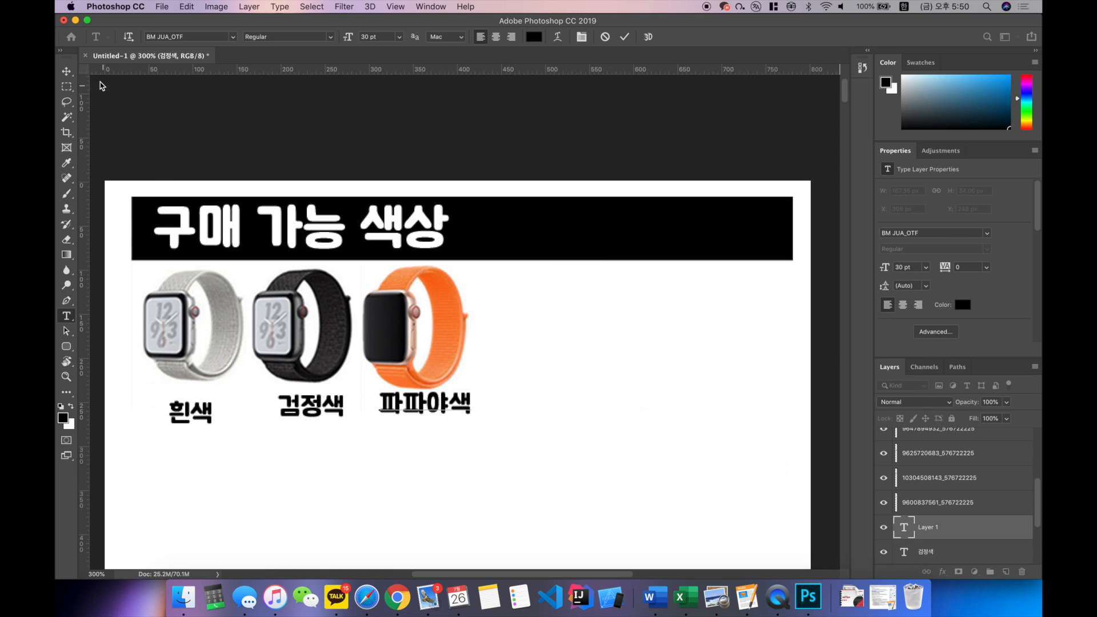
{"action": "left_click", "coordinate": [66, 71]}
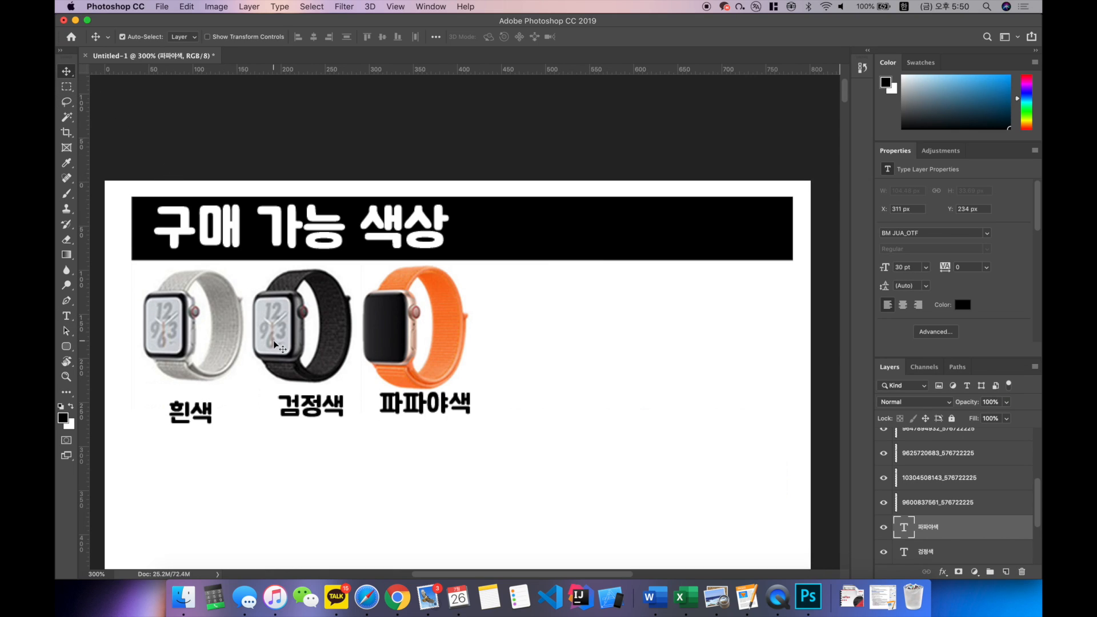
Step: Align the "검정색" and "파파야색" labels with "흰색" at Y 245 px and place a horizontal guide along their lower edge
{"action": "left_click_drag", "start_coordinate": [295, 403], "coordinate": [288, 409]}
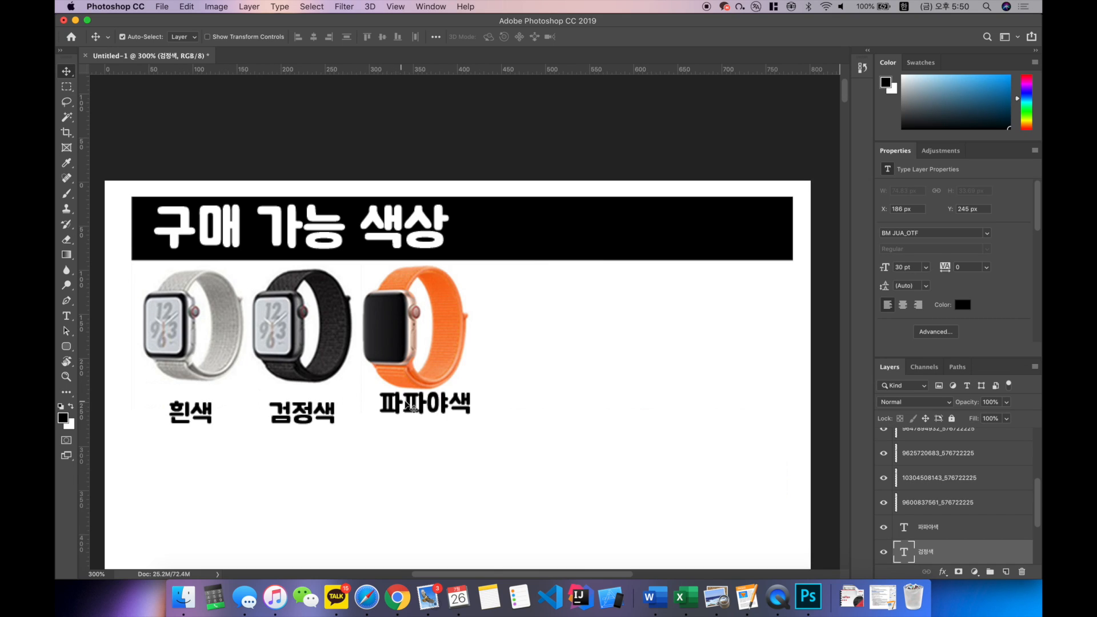
{"action": "left_click_drag", "start_coordinate": [414, 407], "coordinate": [402, 414]}
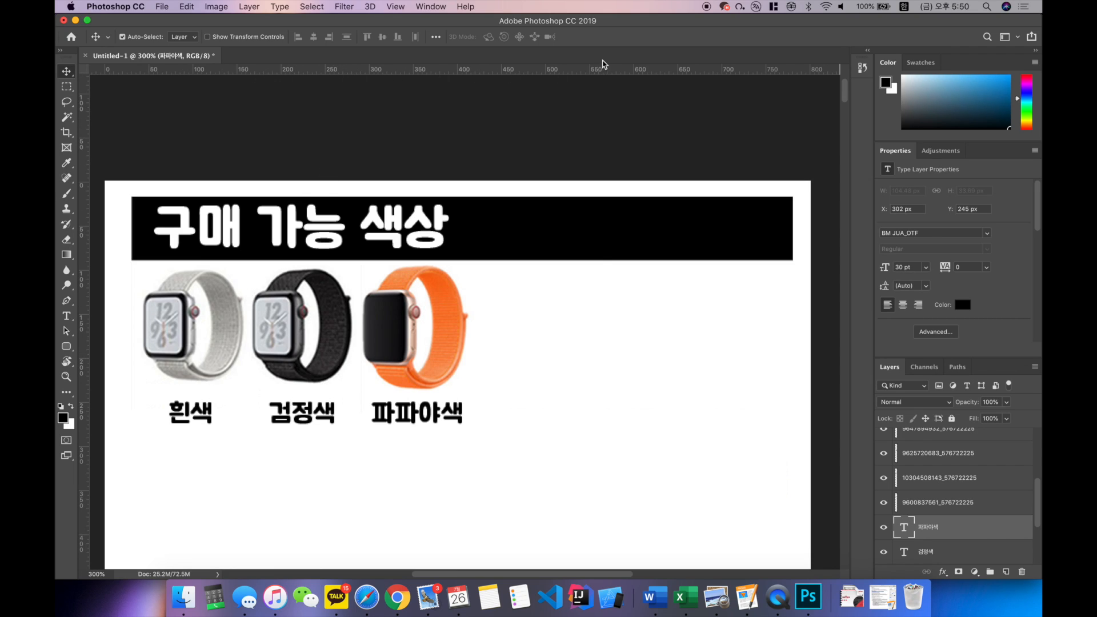
{"action": "left_click", "coordinate": [694, 74]}
{"action": "left_click_drag", "start_coordinate": [693, 73], "coordinate": [649, 424]}
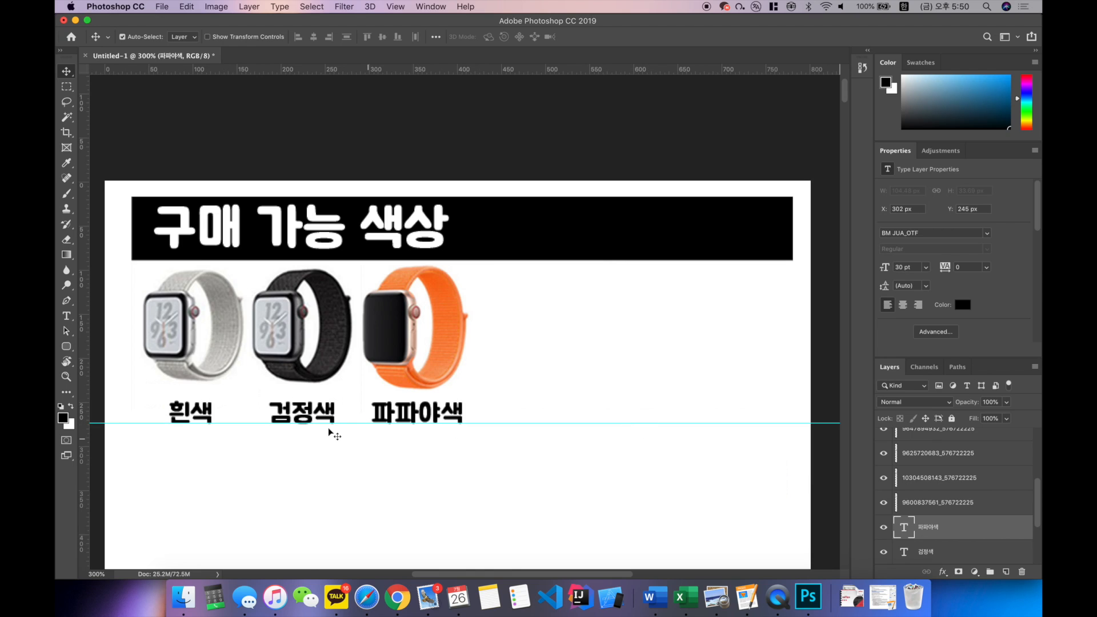
Step: Raise the "검정색" and "파파야색" labels to Y 244 px so they sit on the guide
{"action": "scroll", "coordinate": [329, 433], "scroll_direction": "up", "scroll_amount": 5}
{"action": "scroll", "coordinate": [328, 432], "scroll_direction": "left", "scroll_amount": 10}
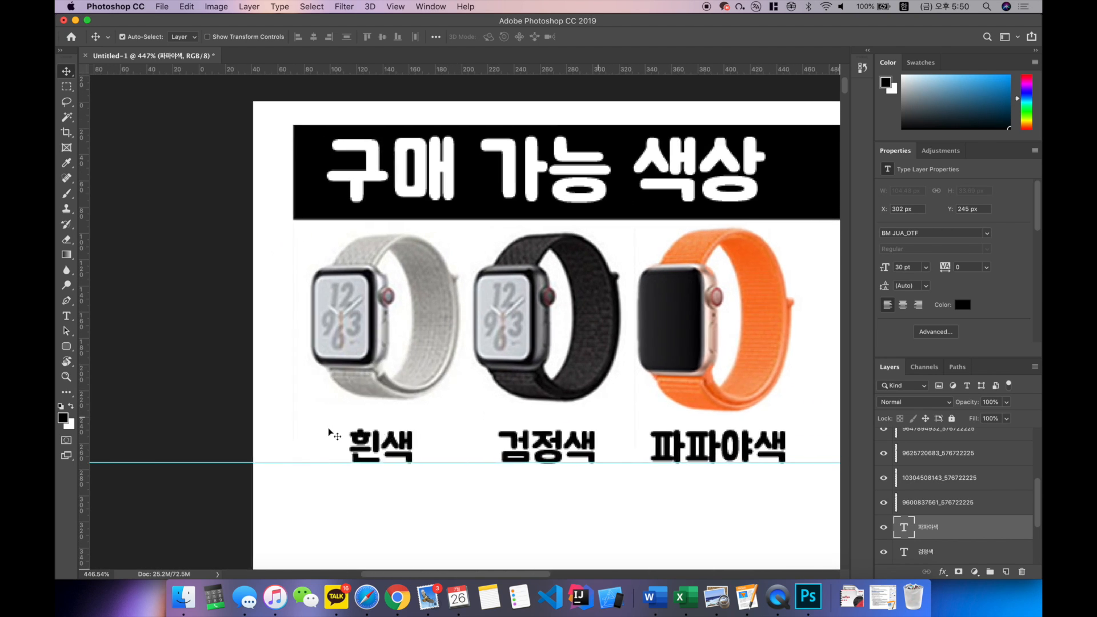
{"action": "scroll", "coordinate": [329, 432], "scroll_direction": "down", "scroll_amount": 2}
{"action": "scroll", "coordinate": [329, 432], "scroll_direction": "right", "scroll_amount": 5}
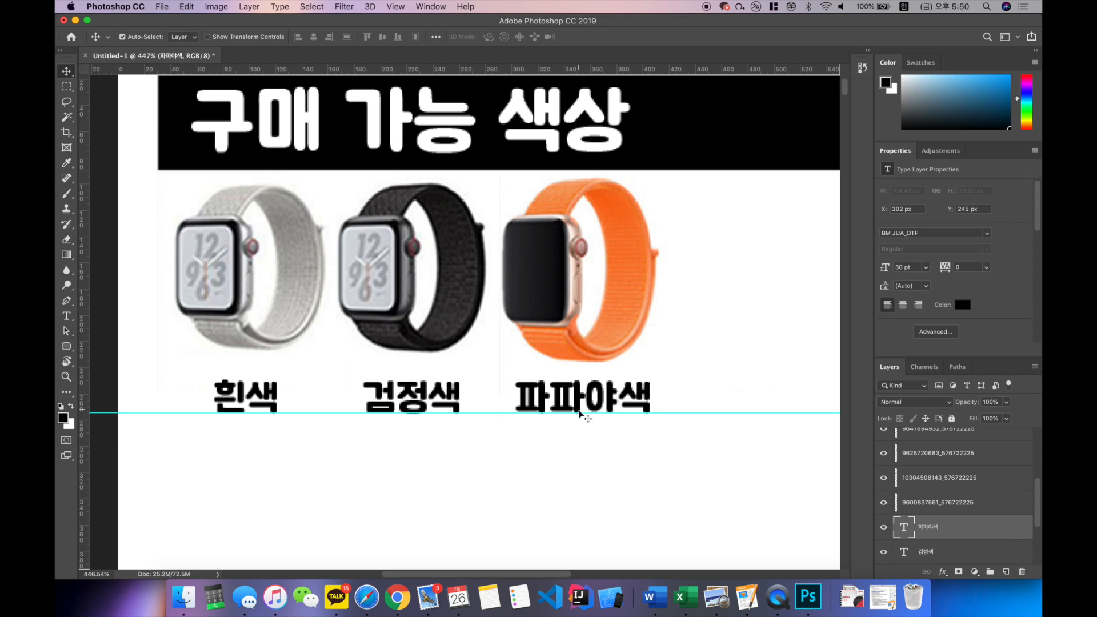
{"action": "left_click_drag", "start_coordinate": [460, 400], "coordinate": [459, 394]}
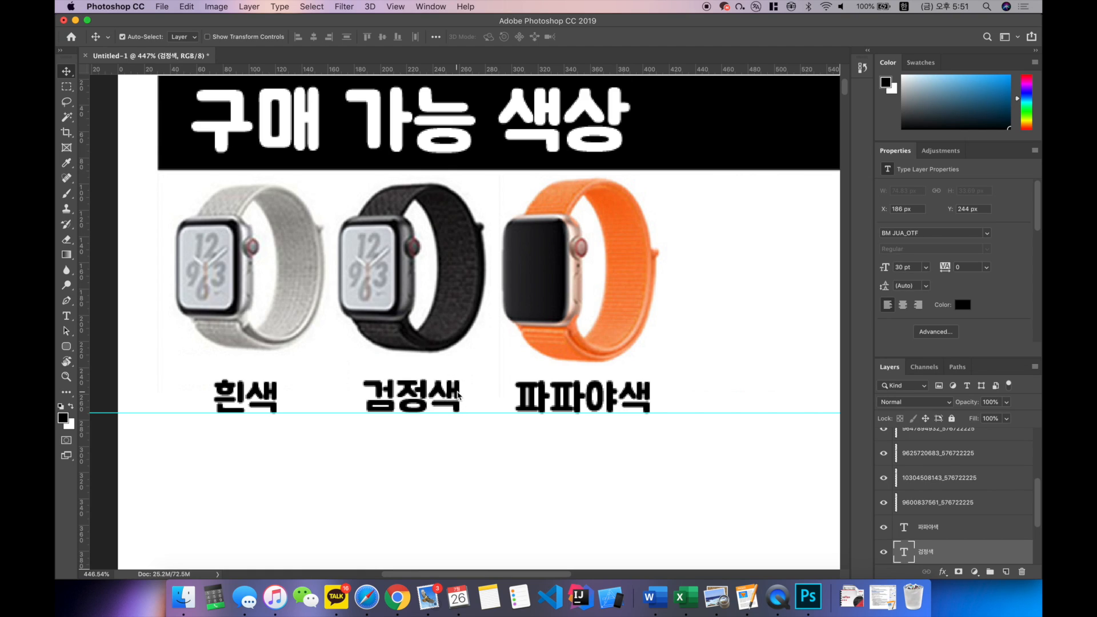
{"action": "left_click", "coordinate": [533, 400]}
{"action": "left_click_drag", "start_coordinate": [531, 398], "coordinate": [531, 396]}
{"action": "scroll", "coordinate": [637, 387], "scroll_direction": "down", "scroll_amount": 4}
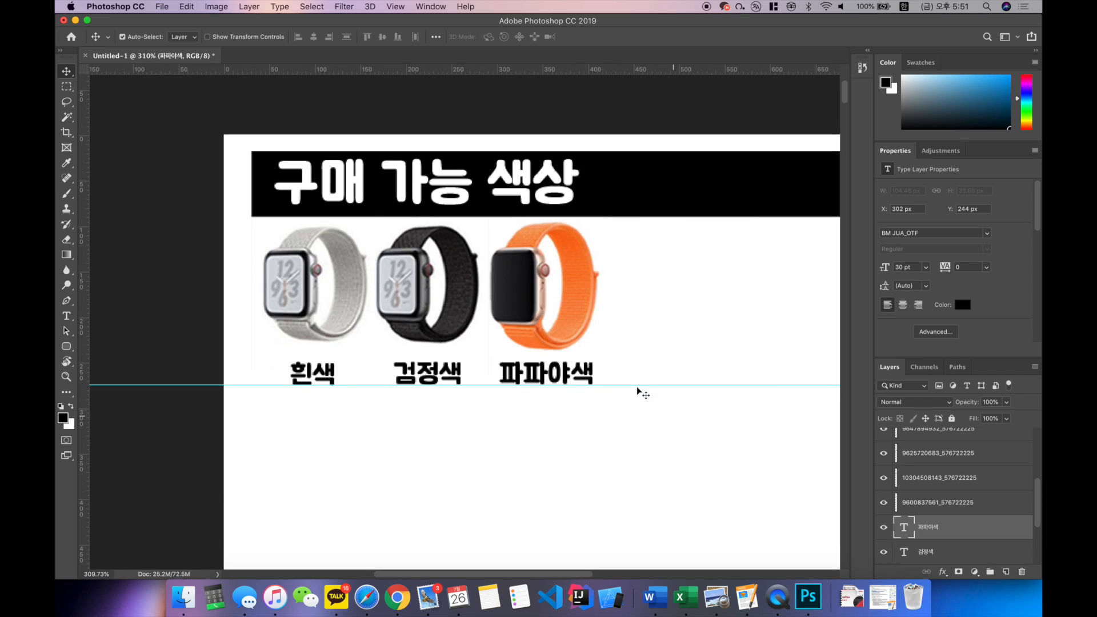
{"action": "scroll", "coordinate": [366, 377], "scroll_direction": "right", "scroll_amount": 3}
{"action": "scroll", "coordinate": [360, 385], "scroll_direction": "down", "scroll_amount": 3}
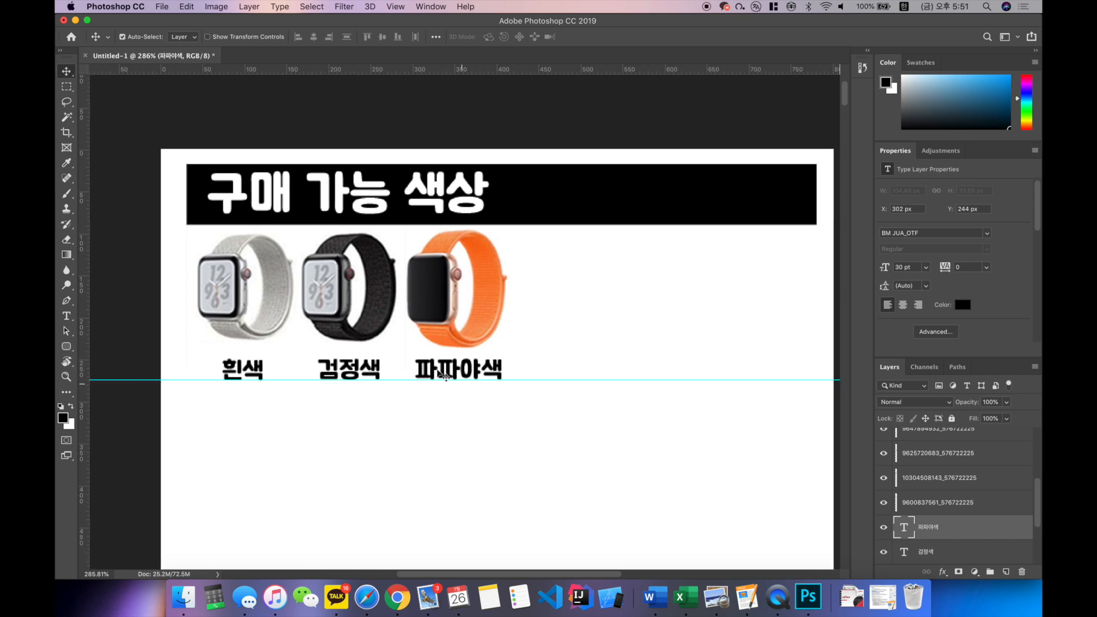
Step: Change the "구매 가능 색상" heading to SpoqaHanSans Bold and reposition it in the black bar at X 52 px, Y 20 px
{"action": "scroll", "coordinate": [355, 389], "scroll_direction": "up", "scroll_amount": 1}
{"action": "scroll", "coordinate": [355, 388], "scroll_direction": "right", "scroll_amount": 2}
{"action": "scroll", "coordinate": [355, 389], "scroll_direction": "down", "scroll_amount": 1}
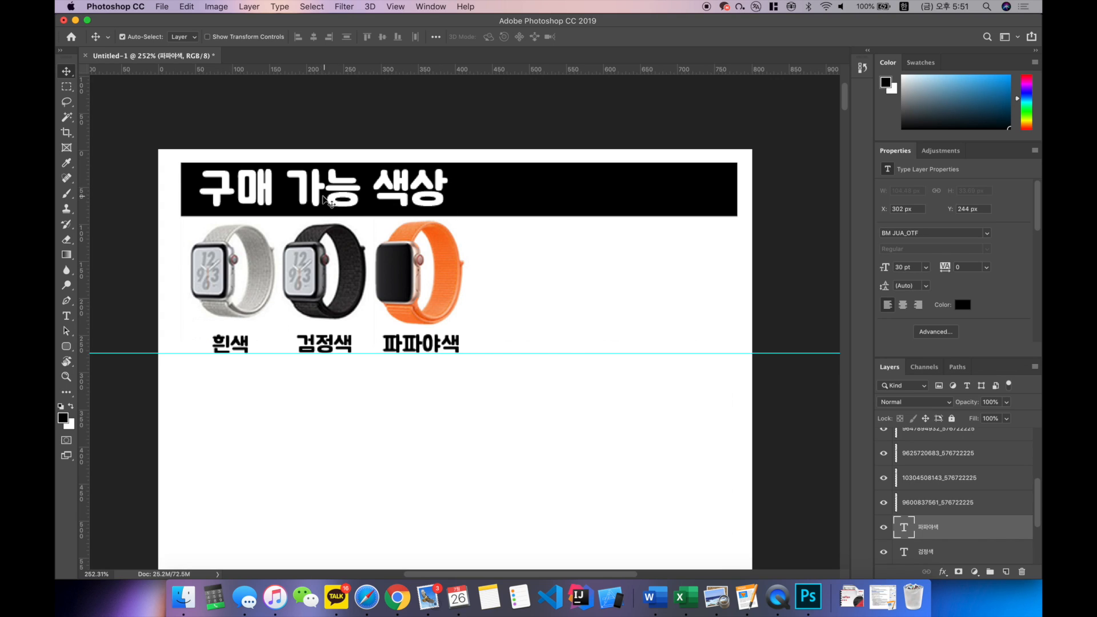
{"action": "scroll", "coordinate": [372, 200], "scroll_direction": "down", "scroll_amount": 2}
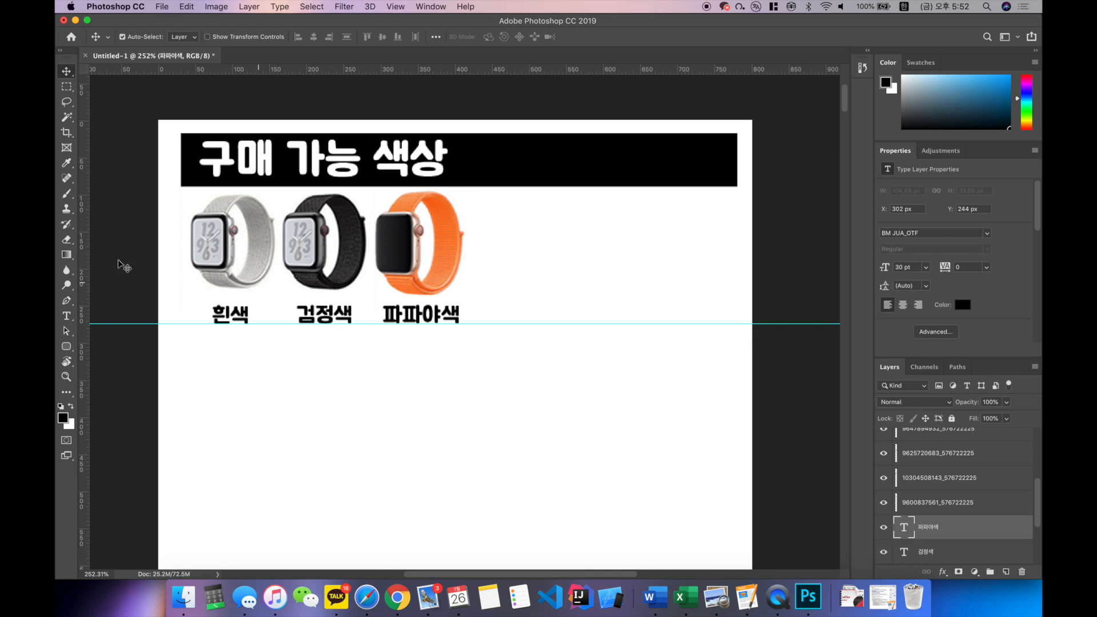
{"action": "left_click", "coordinate": [67, 317]}
{"action": "left_click", "coordinate": [70, 318]}
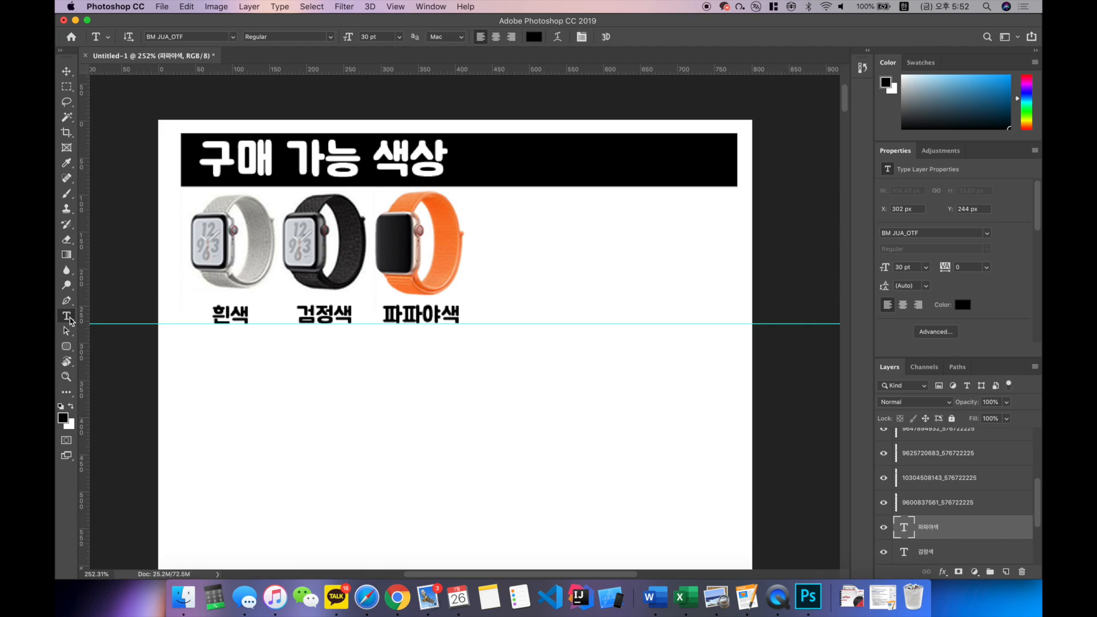
{"action": "left_click_drag", "start_coordinate": [208, 161], "coordinate": [461, 150]}
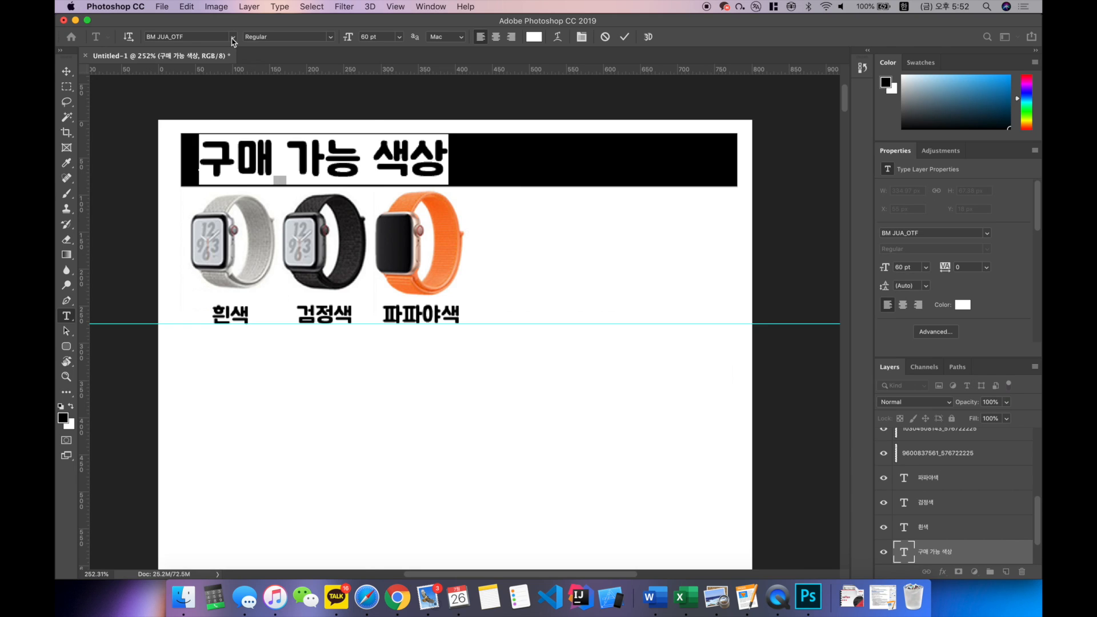
{"action": "left_click", "coordinate": [233, 37]}
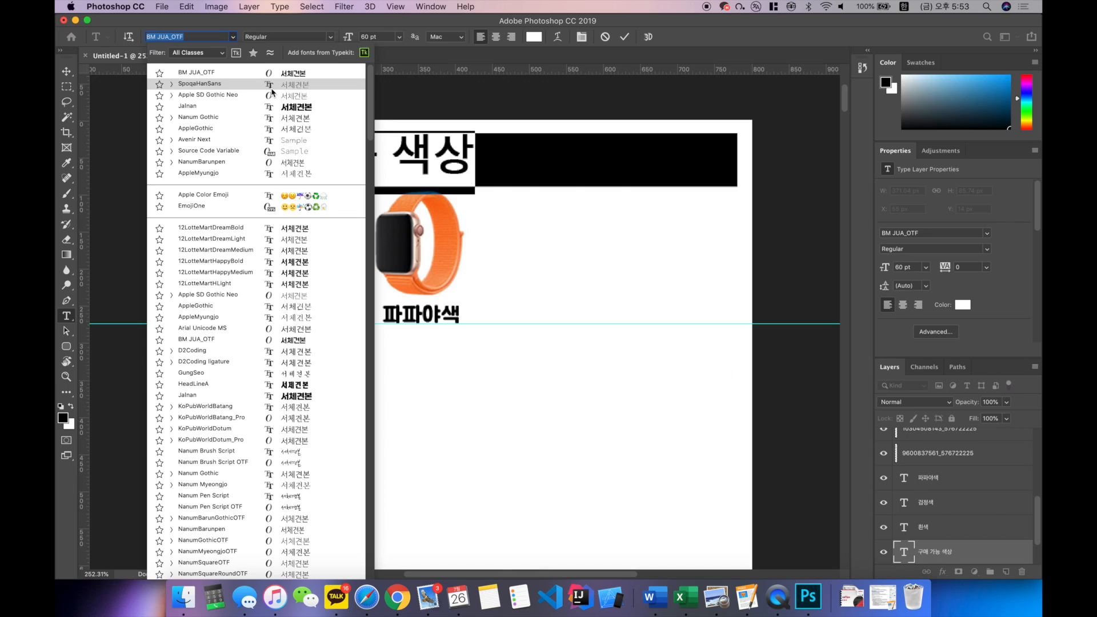
{"action": "left_click", "coordinate": [224, 84]}
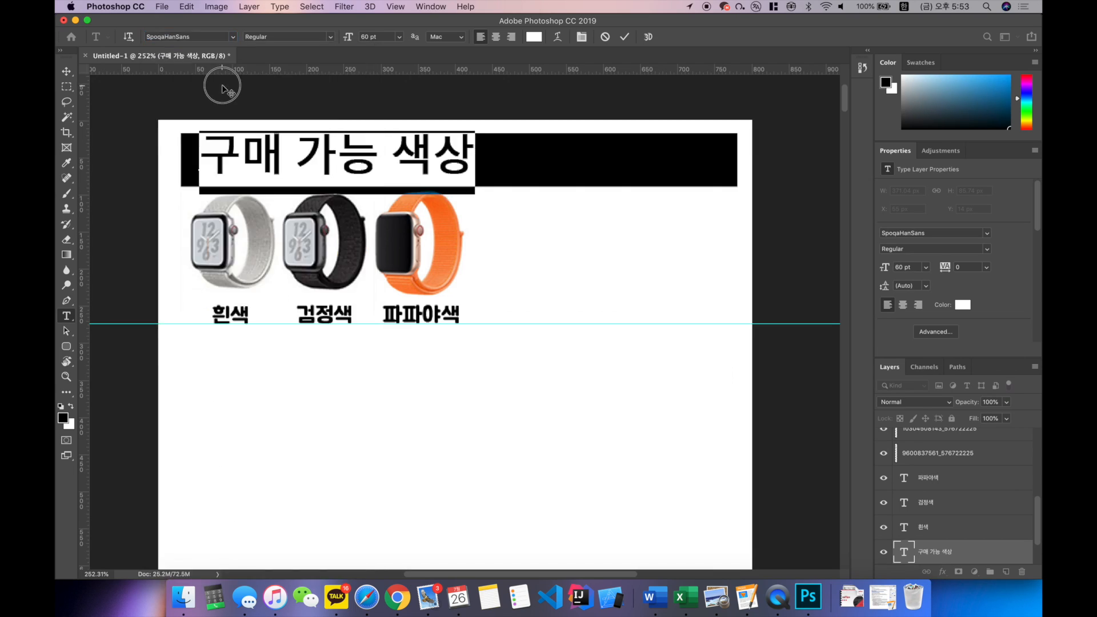
{"action": "left_click", "coordinate": [323, 39]}
{"action": "left_click", "coordinate": [314, 60]}
{"action": "key", "text": "super+Return"}
{"action": "key", "text": "v"}
{"action": "mouse_move", "coordinate": [275, 157]}
{"action": "left_mouse_down"}
{"action": "mouse_move", "coordinate": [294, 147]}
{"action": "mouse_move", "coordinate": [275, 162]}
{"action": "left_mouse_up"}
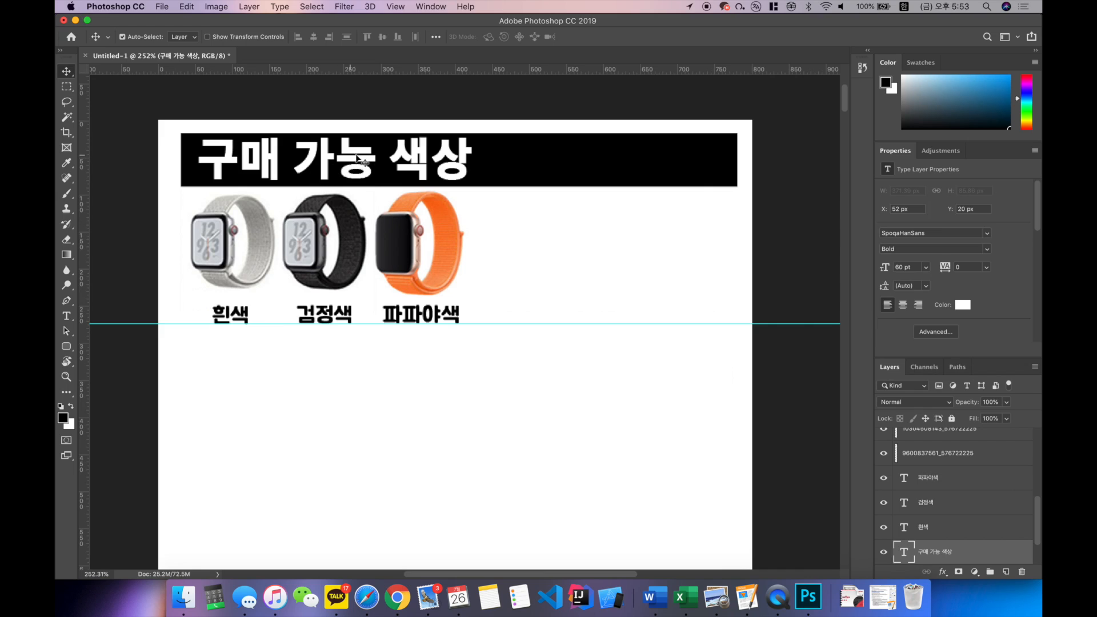
Step: Change the font of the "흰색" colour label to SpoqaHanSans Regular
{"action": "scroll", "coordinate": [391, 178], "scroll_direction": "down", "scroll_amount": 1}
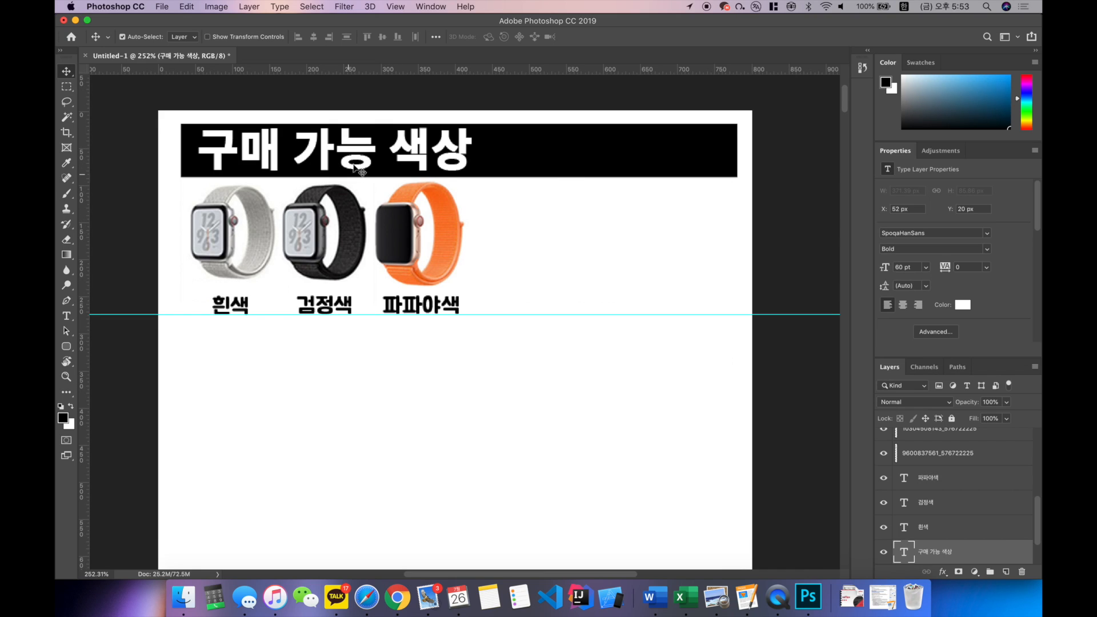
{"action": "scroll", "coordinate": [282, 263], "scroll_direction": "down", "scroll_amount": 2}
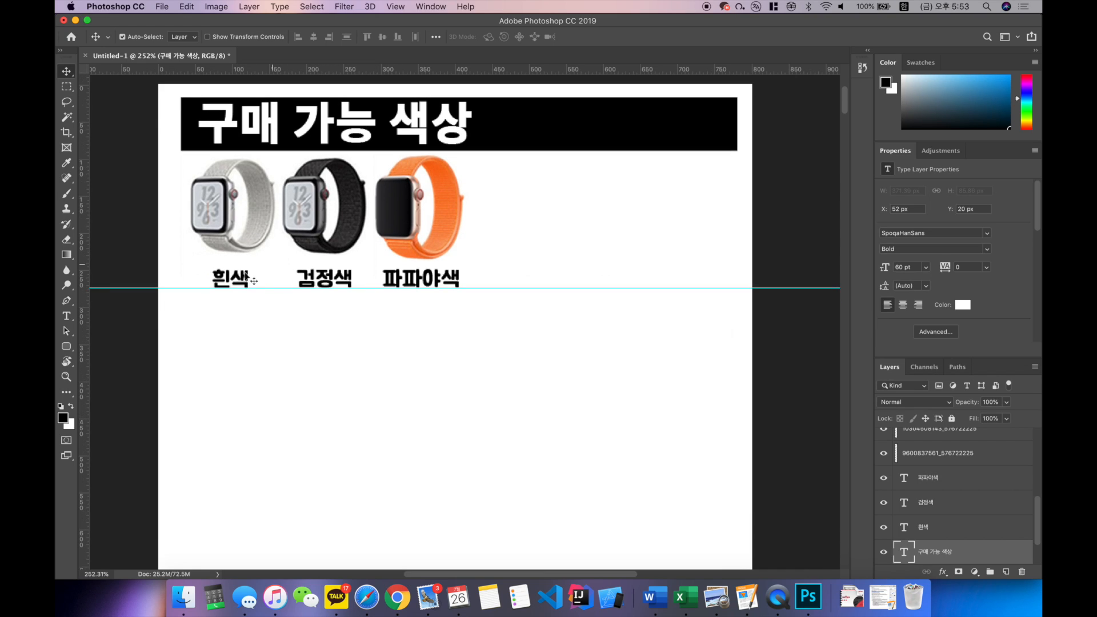
{"action": "key", "text": "t"}
{"action": "double_click", "coordinate": [240, 279]}
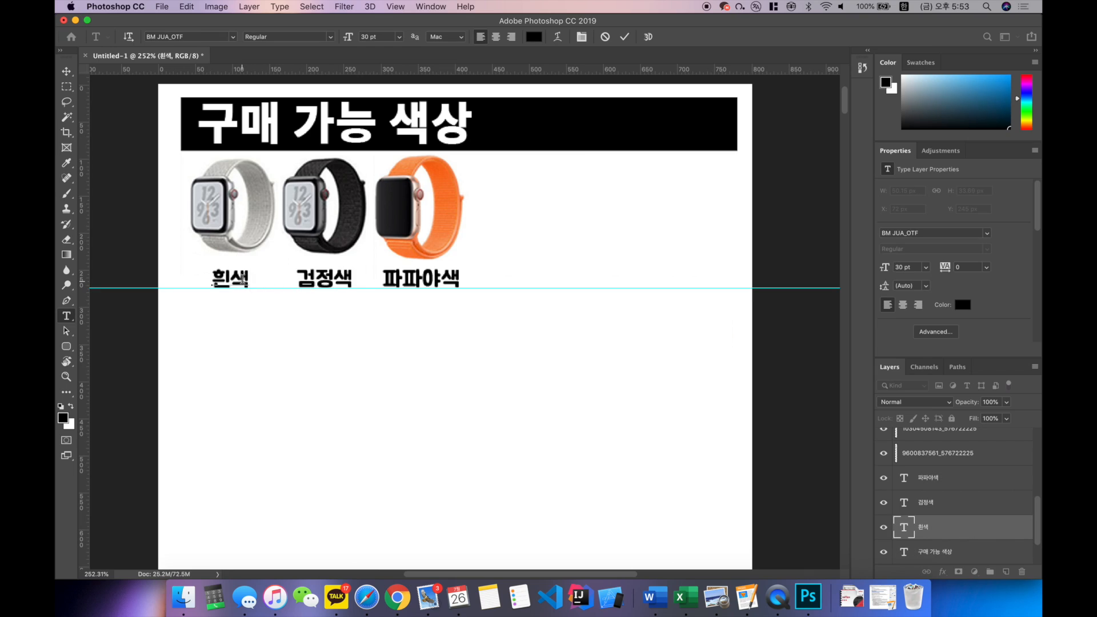
{"action": "left_click", "coordinate": [233, 36]}
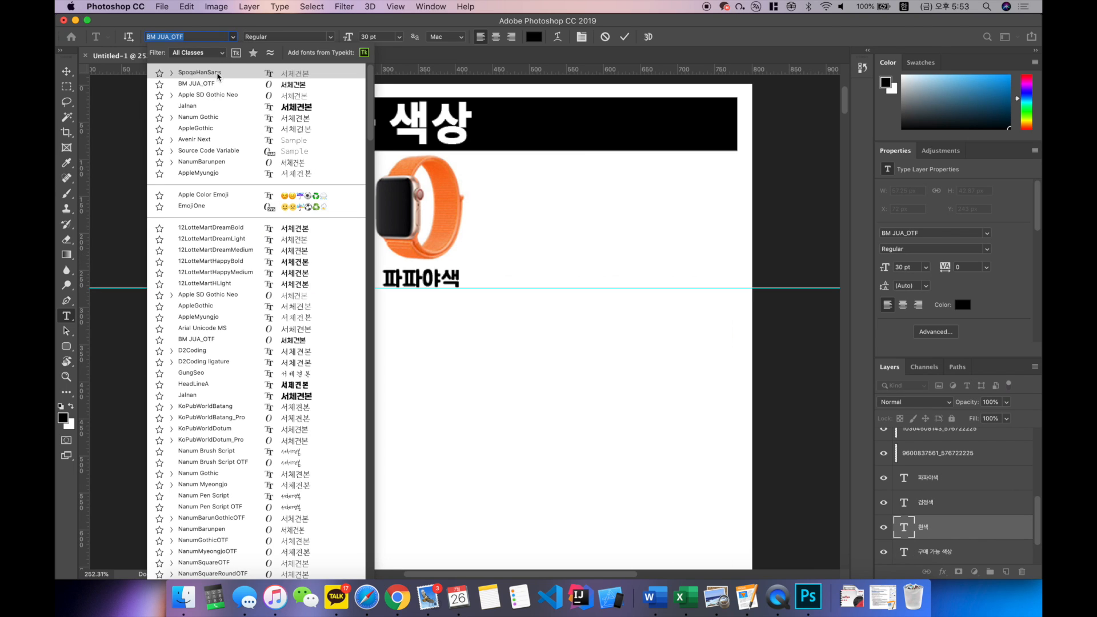
{"action": "left_click", "coordinate": [223, 90]}
{"action": "left_click", "coordinate": [416, 197]}
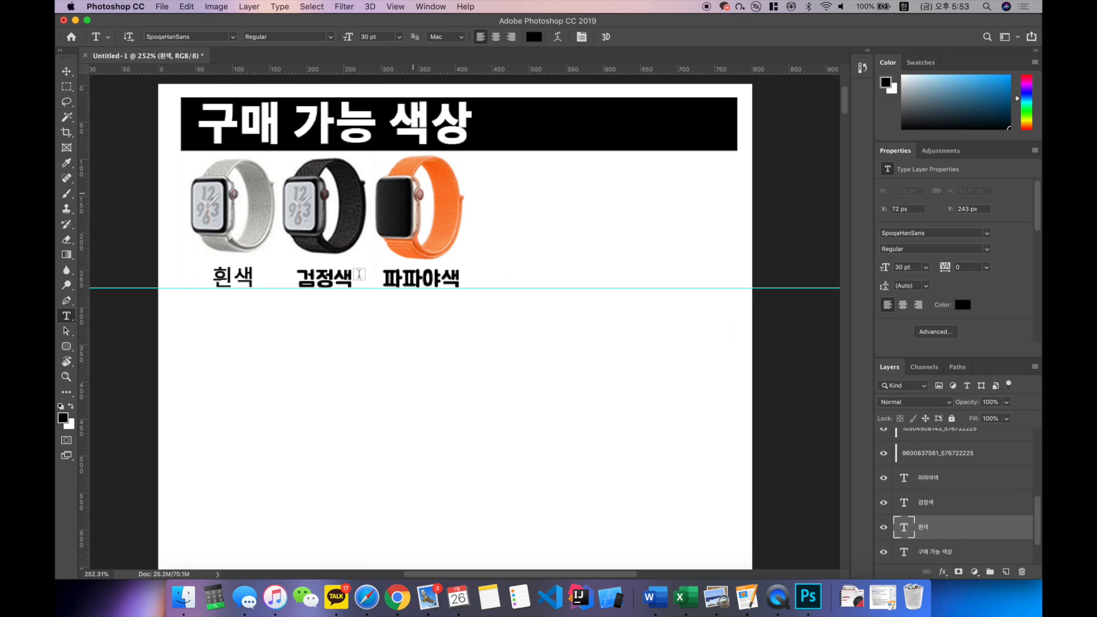
Step: Change the fonts of the "검정색" and "파파야색" colour labels to SpoqaHanSans Regular as well
{"action": "double_click", "coordinate": [343, 279]}
{"action": "left_click", "coordinate": [232, 37]}
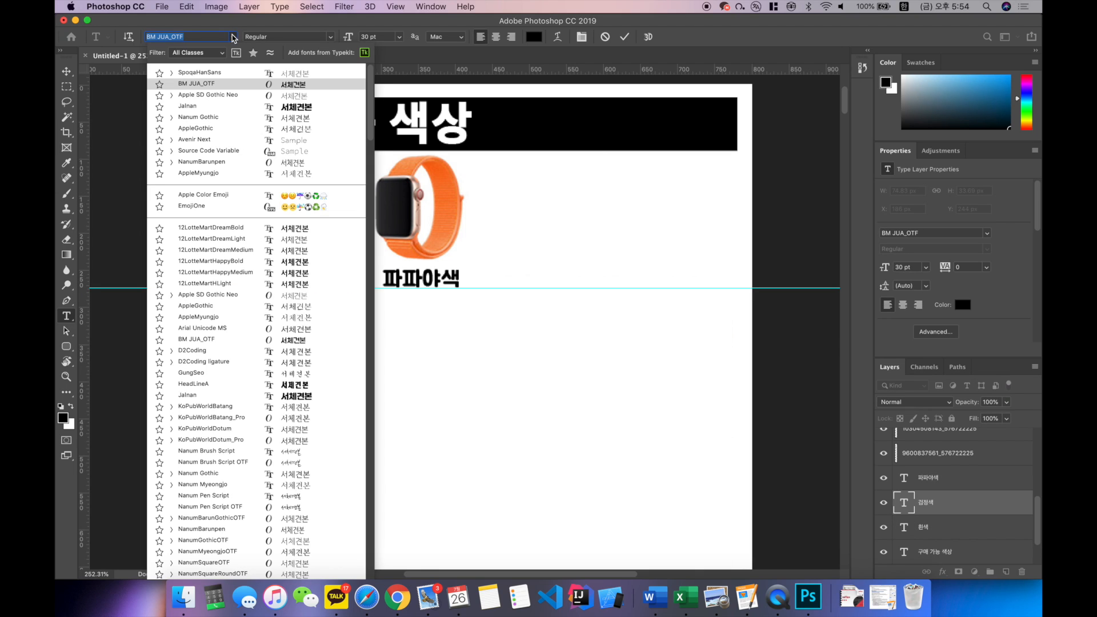
{"action": "left_click", "coordinate": [226, 89]}
{"action": "left_click", "coordinate": [243, 170]}
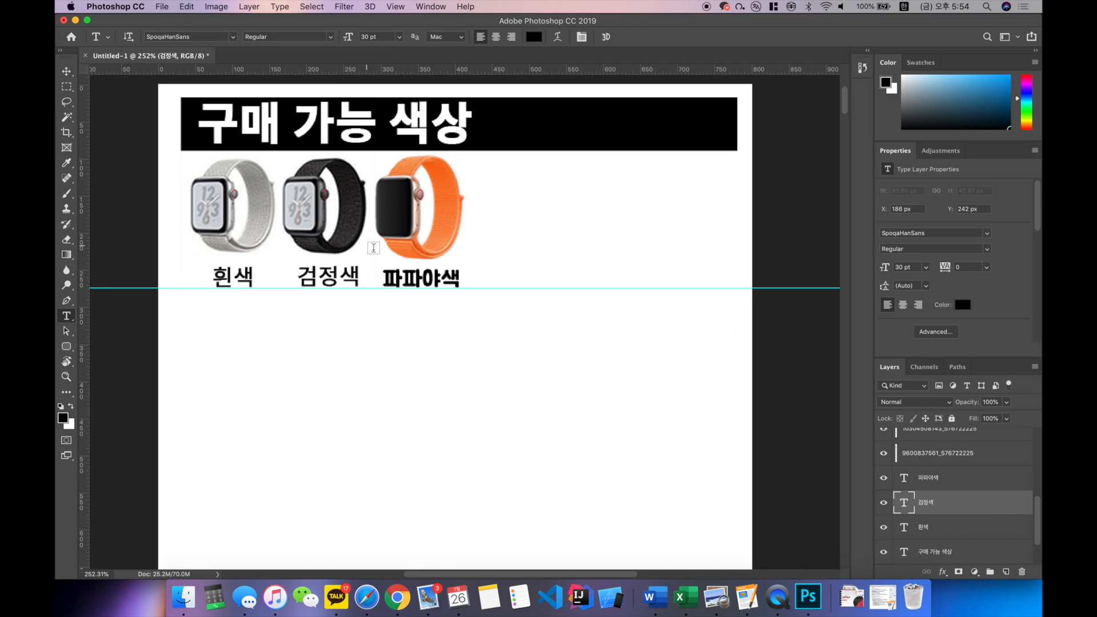
{"action": "double_click", "coordinate": [395, 278]}
{"action": "left_click", "coordinate": [233, 36]}
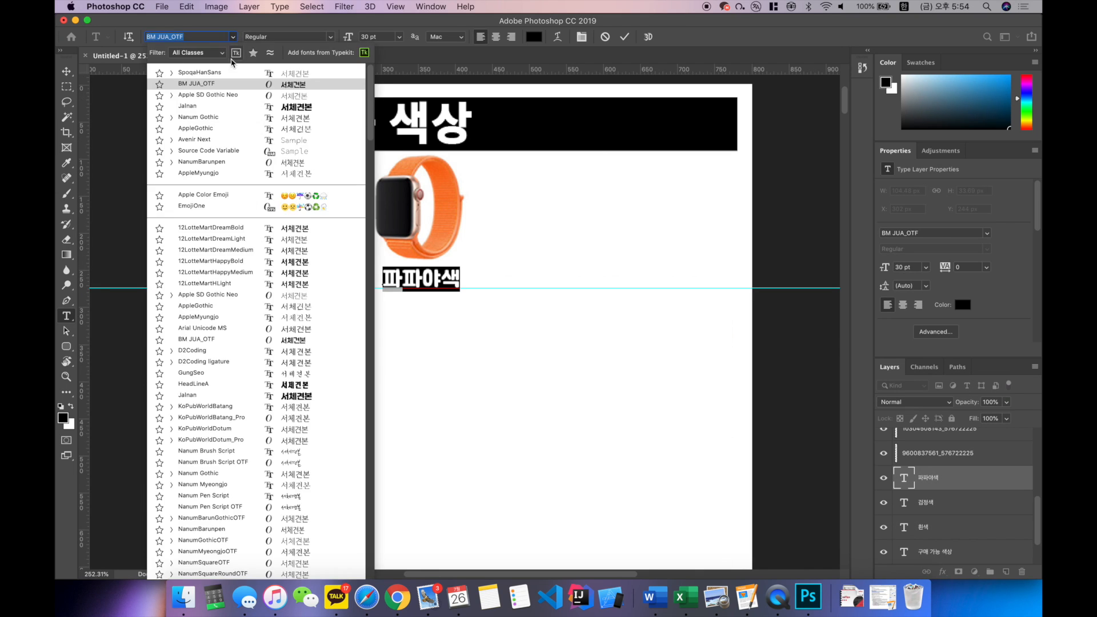
{"action": "left_click", "coordinate": [225, 90]}
{"action": "left_click", "coordinate": [265, 283]}
Step: Examine the Chinese headings and four numbered feature captions around the black-strap watch, and select that image's layer
{"action": "key", "text": "super+minus"}
{"action": "key", "text": "super+minus"}
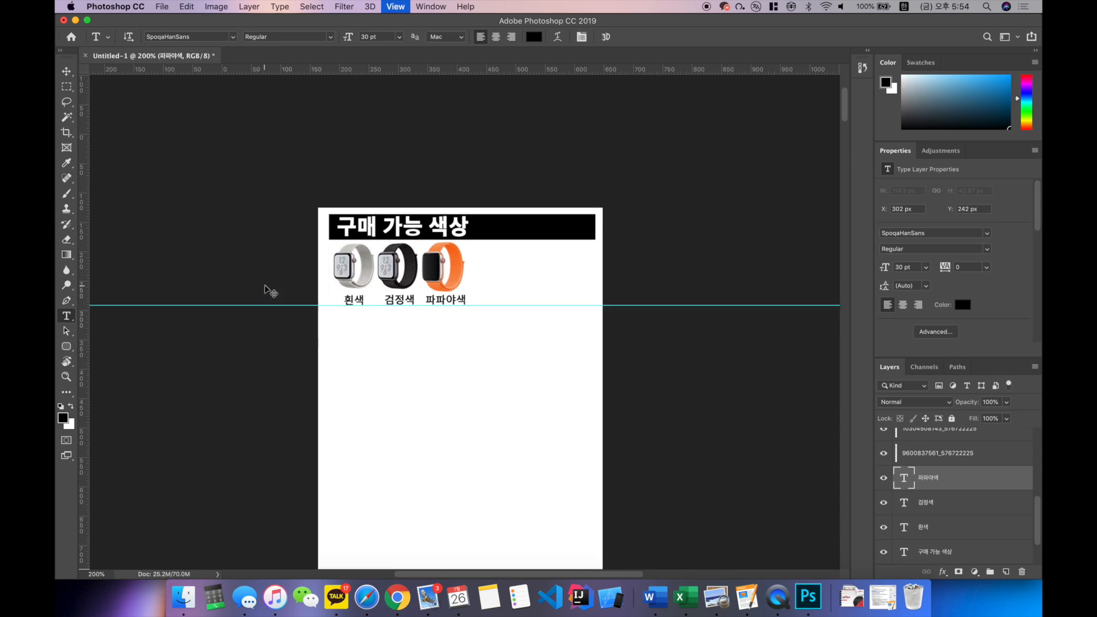
{"action": "scroll", "coordinate": [424, 220], "scroll_direction": "down", "scroll_amount": 2}
{"action": "scroll", "coordinate": [424, 220], "scroll_direction": "right", "scroll_amount": 2}
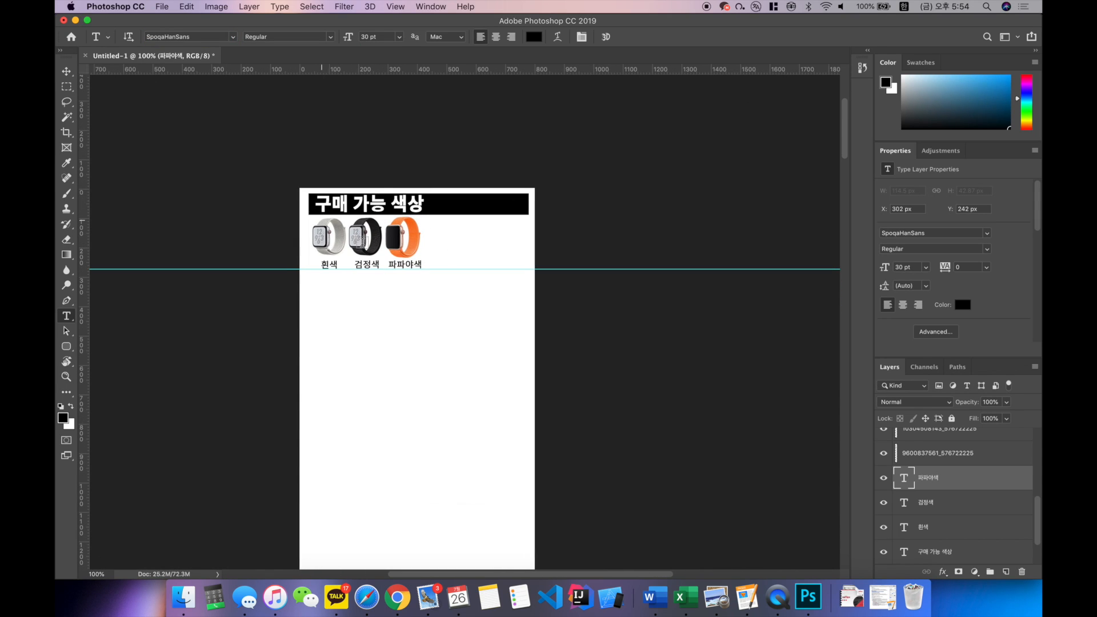
{"action": "scroll", "coordinate": [377, 217], "scroll_direction": "down", "scroll_amount": 3}
{"action": "scroll", "coordinate": [382, 180], "scroll_direction": "down", "scroll_amount": 2}
{"action": "scroll", "coordinate": [383, 180], "scroll_direction": "right", "scroll_amount": 1}
{"action": "scroll", "coordinate": [379, 174], "scroll_direction": "down", "scroll_amount": 10}
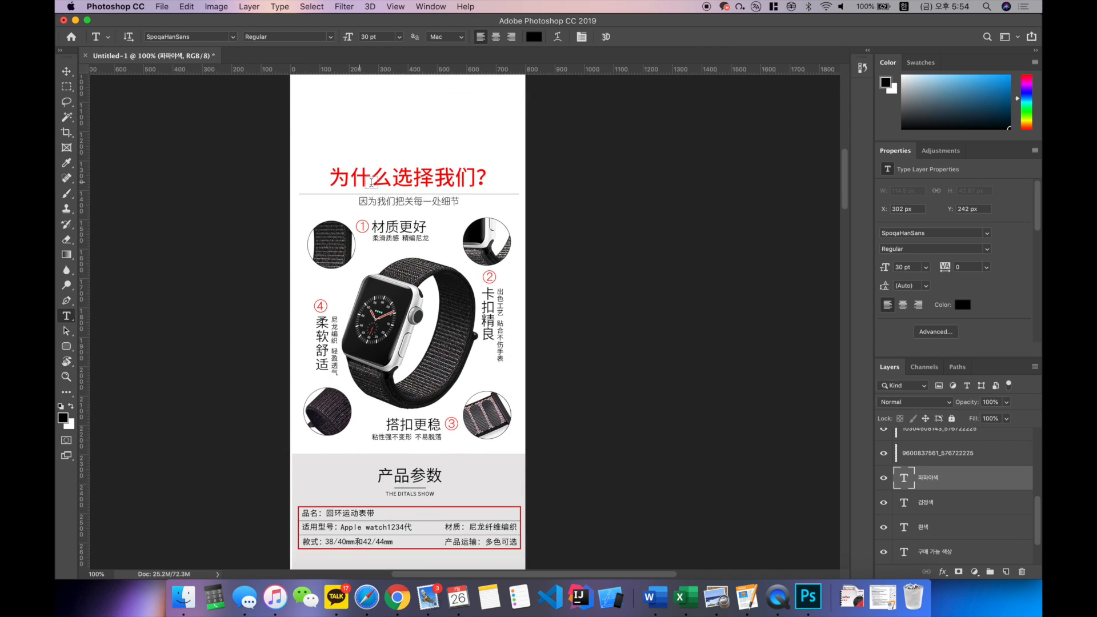
{"action": "key", "text": "v"}
{"action": "key", "text": "ctrl+plus"}
{"action": "scroll", "coordinate": [370, 196], "scroll_direction": "up", "scroll_amount": 5}
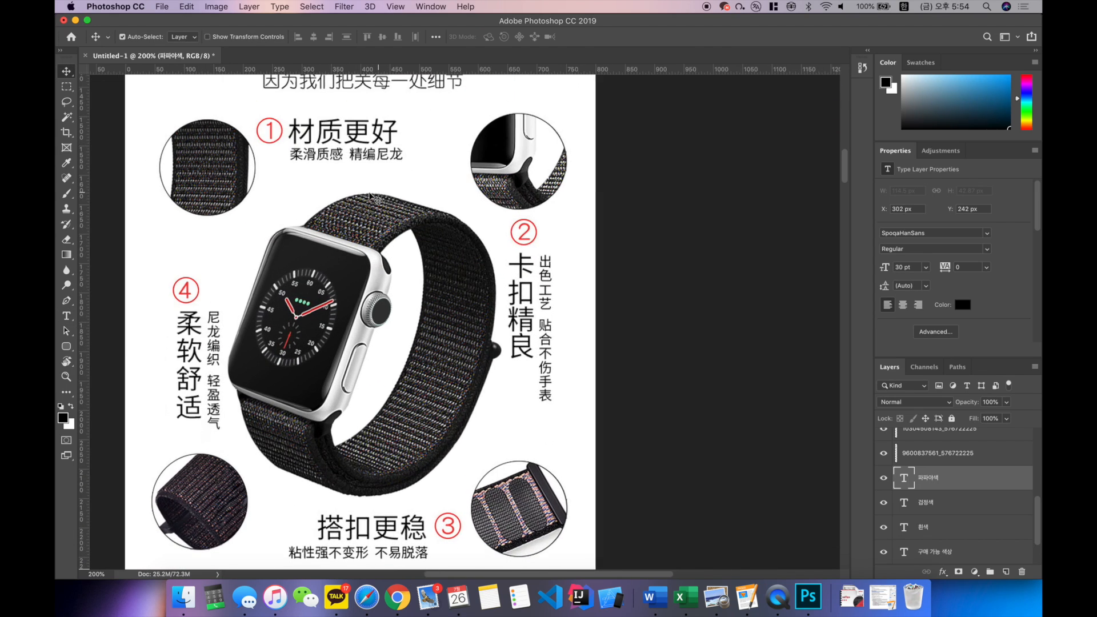
{"action": "scroll", "coordinate": [370, 196], "scroll_direction": "down", "scroll_amount": 3}
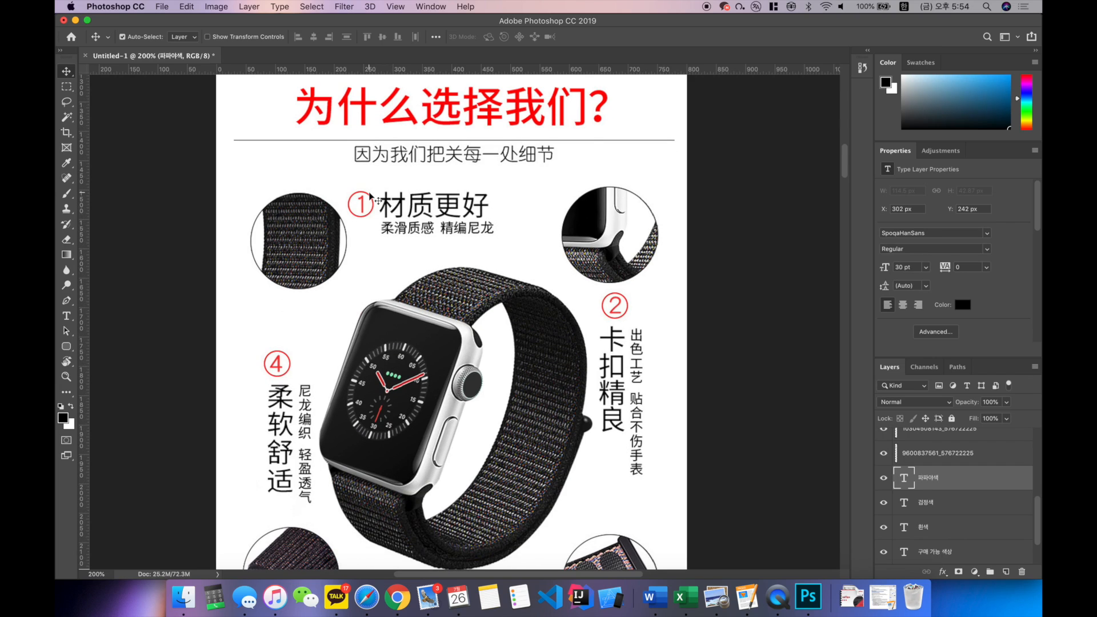
{"action": "scroll", "coordinate": [370, 196], "scroll_direction": "up", "scroll_amount": 1}
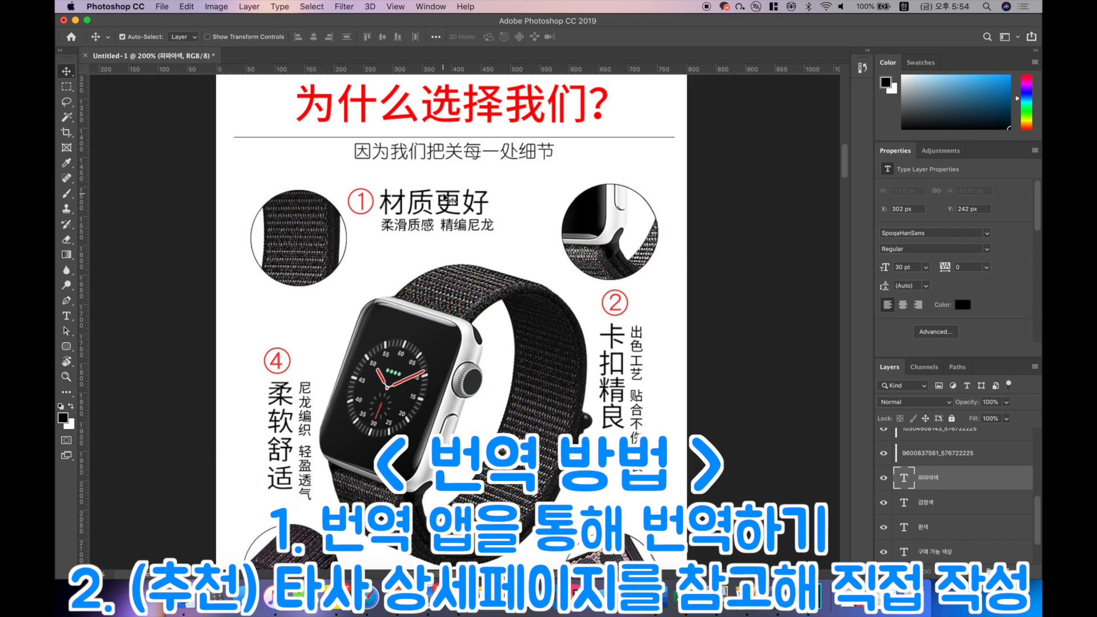
{"action": "scroll", "coordinate": [421, 143], "scroll_direction": "up", "scroll_amount": 1}
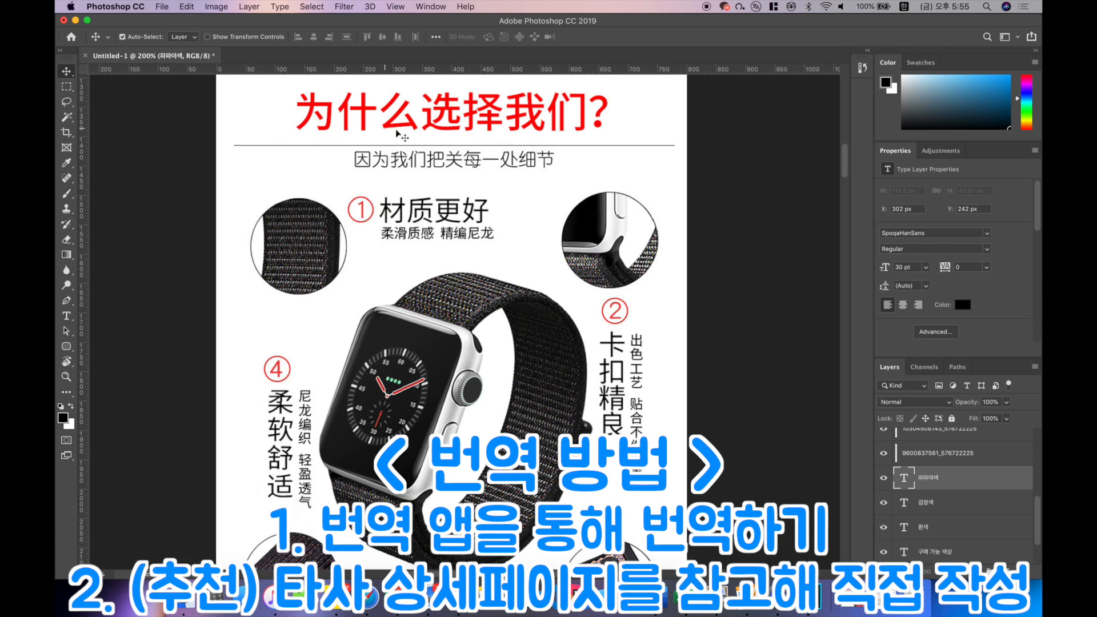
{"action": "scroll", "coordinate": [481, 209], "scroll_direction": "up", "scroll_amount": 1}
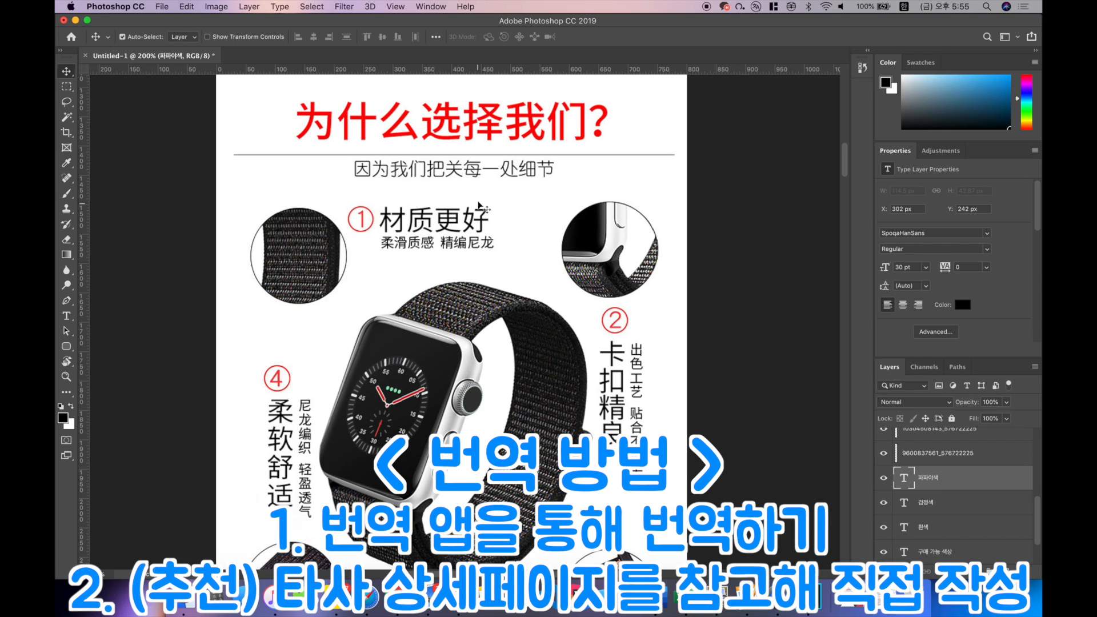
{"action": "scroll", "coordinate": [438, 256], "scroll_direction": "down", "scroll_amount": 1}
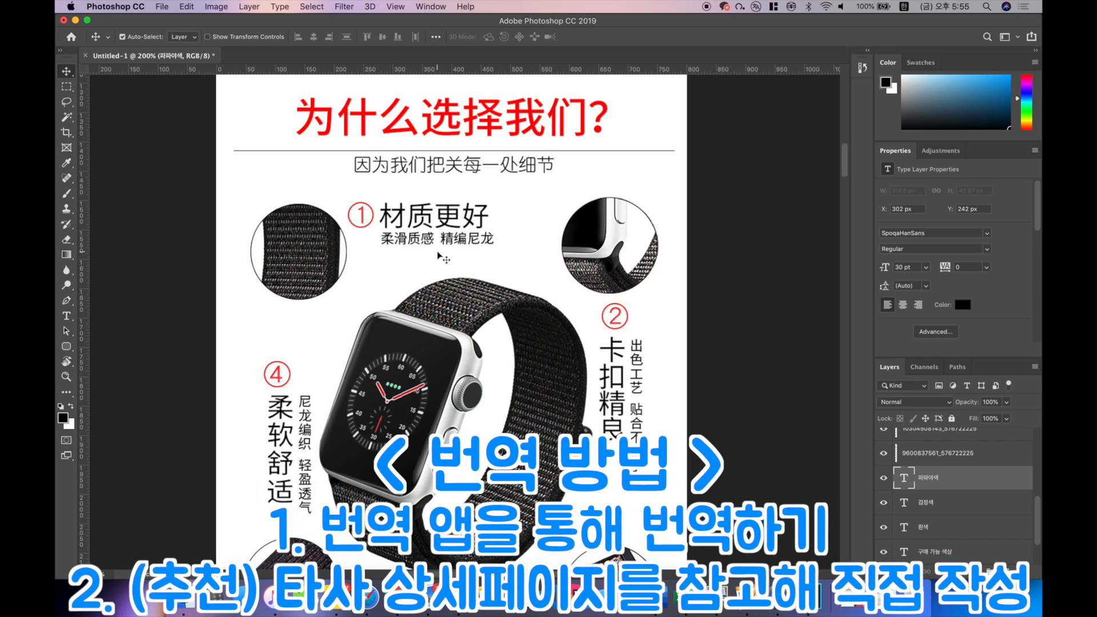
{"action": "scroll", "coordinate": [439, 255], "scroll_direction": "down", "scroll_amount": 3}
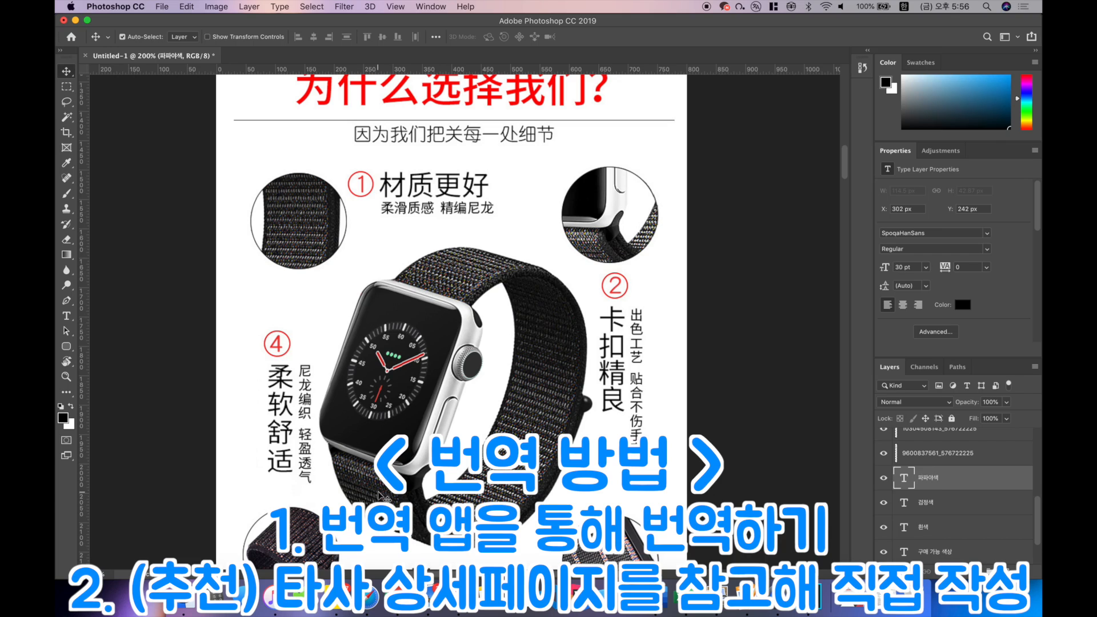
{"action": "scroll", "coordinate": [379, 495], "scroll_direction": "up", "scroll_amount": 3}
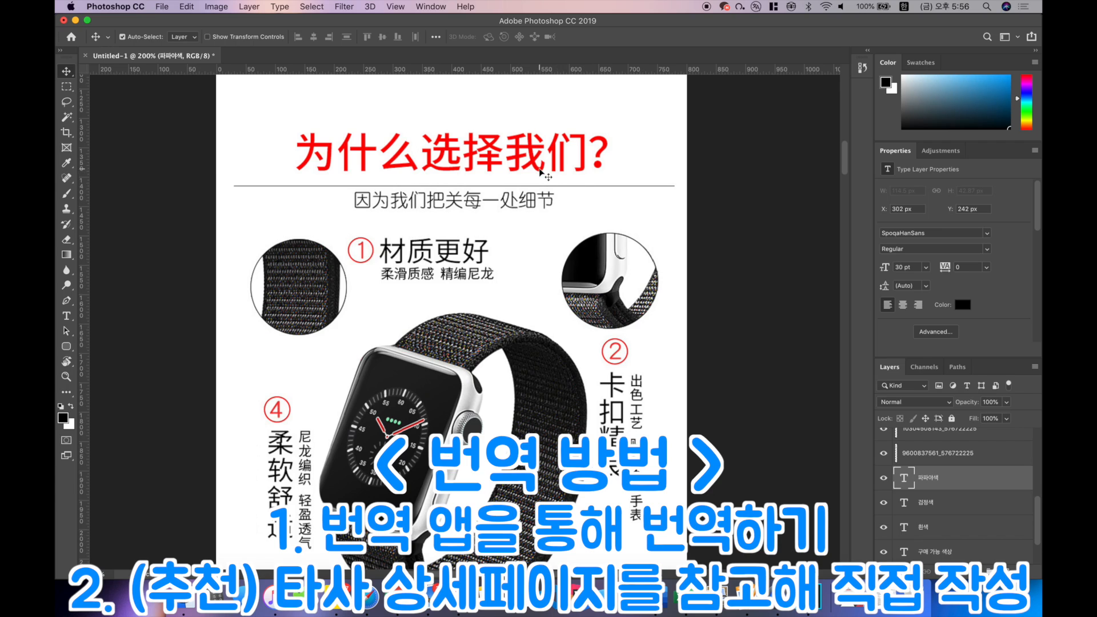
{"action": "scroll", "coordinate": [561, 191], "scroll_direction": "down", "scroll_amount": 3}
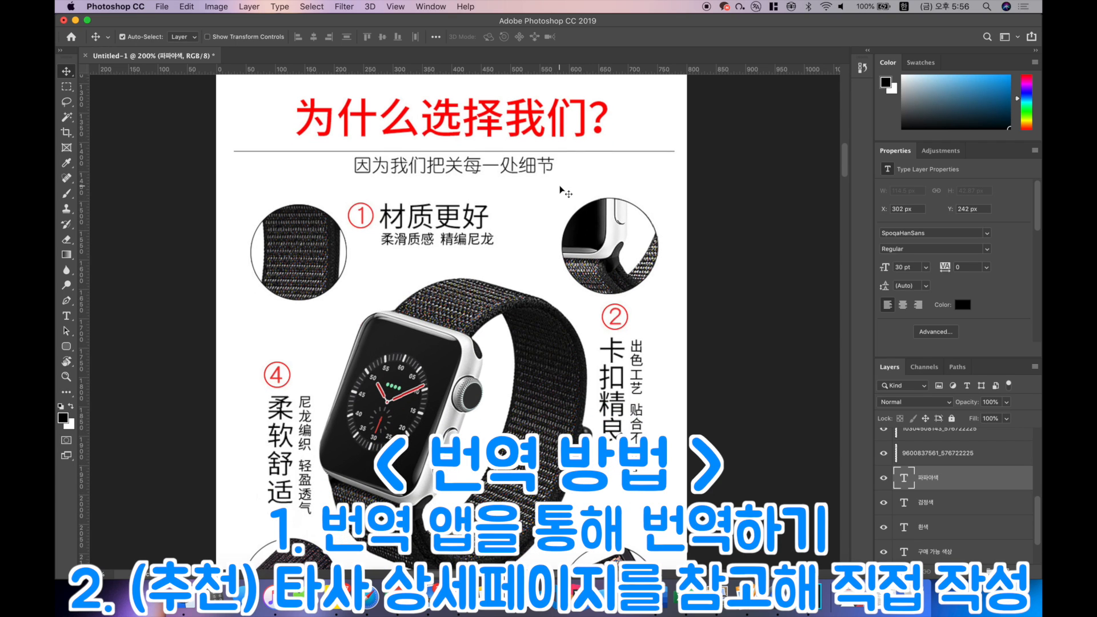
{"action": "scroll", "coordinate": [467, 210], "scroll_direction": "down", "scroll_amount": 2}
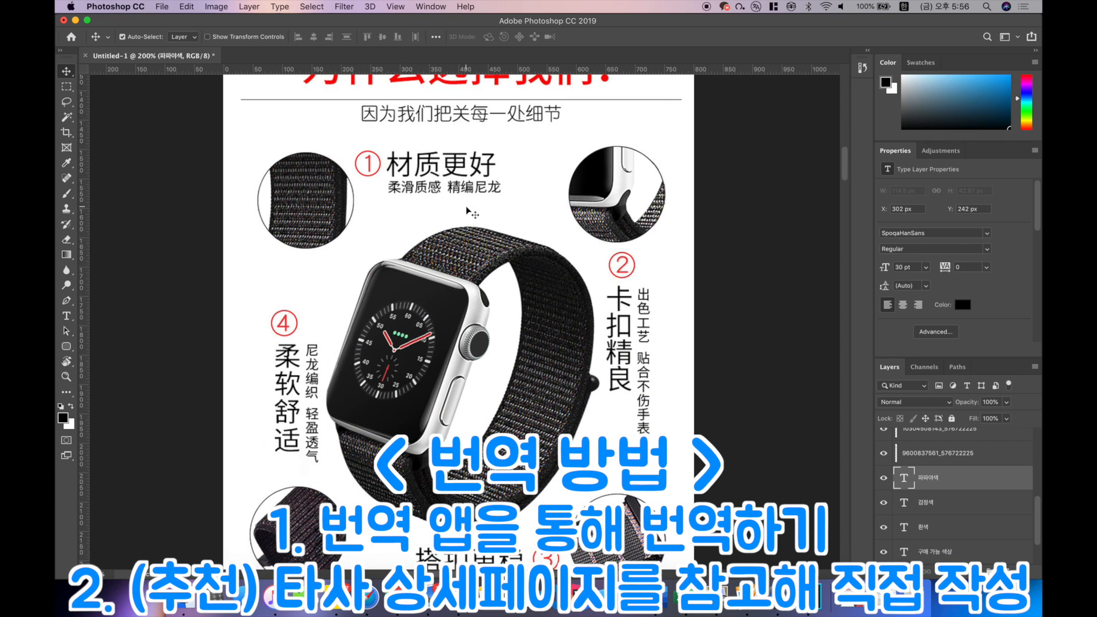
{"action": "left_click", "coordinate": [441, 174]}
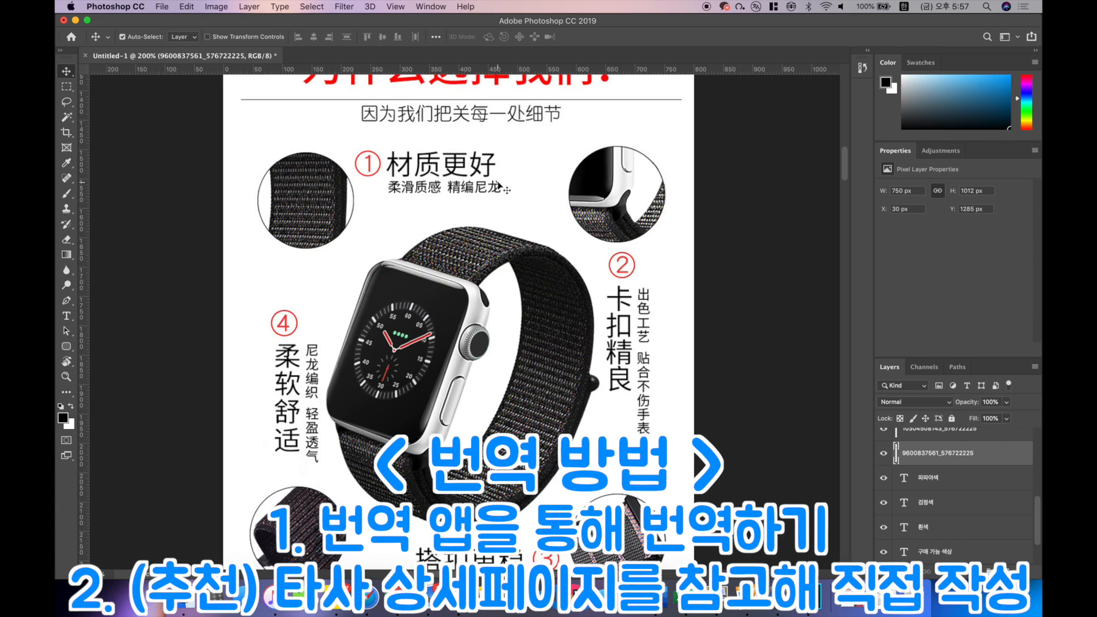
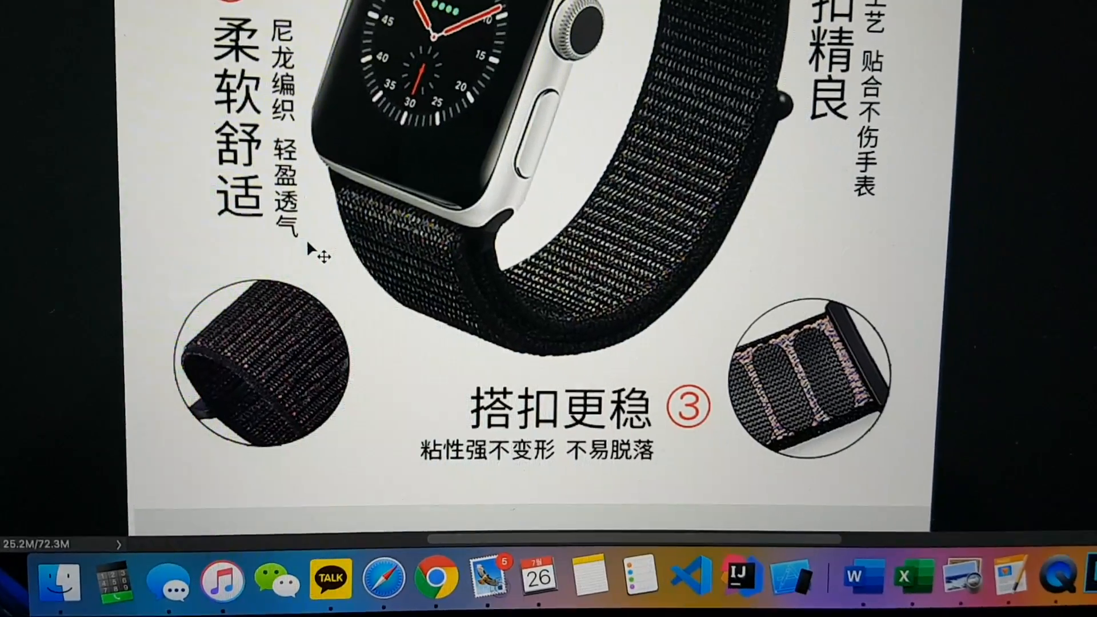
Step: Erase the large red Chinese heading above the divider line from the black-strap watch image
{"action": "scroll", "coordinate": [309, 244], "scroll_direction": "down", "scroll_amount": 3}
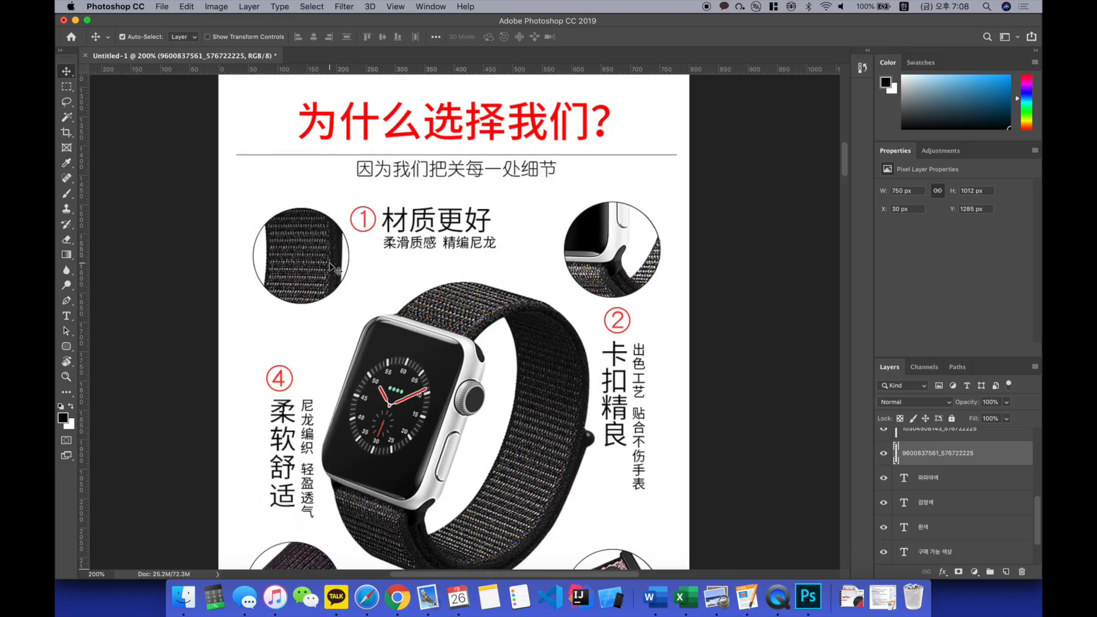
{"action": "scroll", "coordinate": [403, 228], "scroll_direction": "down", "scroll_amount": 2}
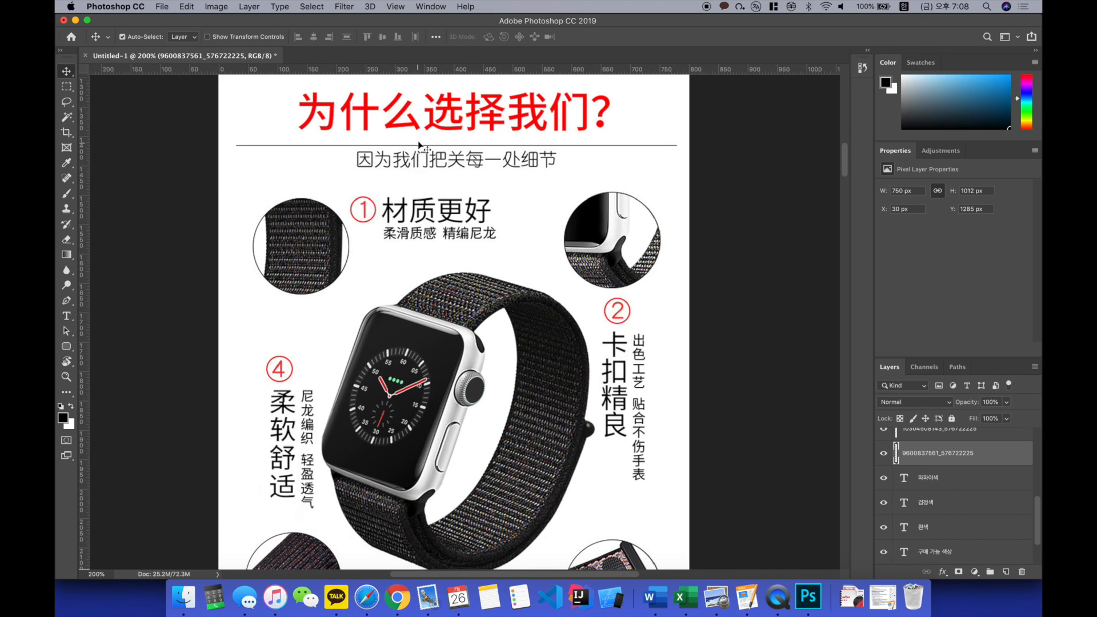
{"action": "scroll", "coordinate": [484, 139], "scroll_direction": "up", "scroll_amount": 2}
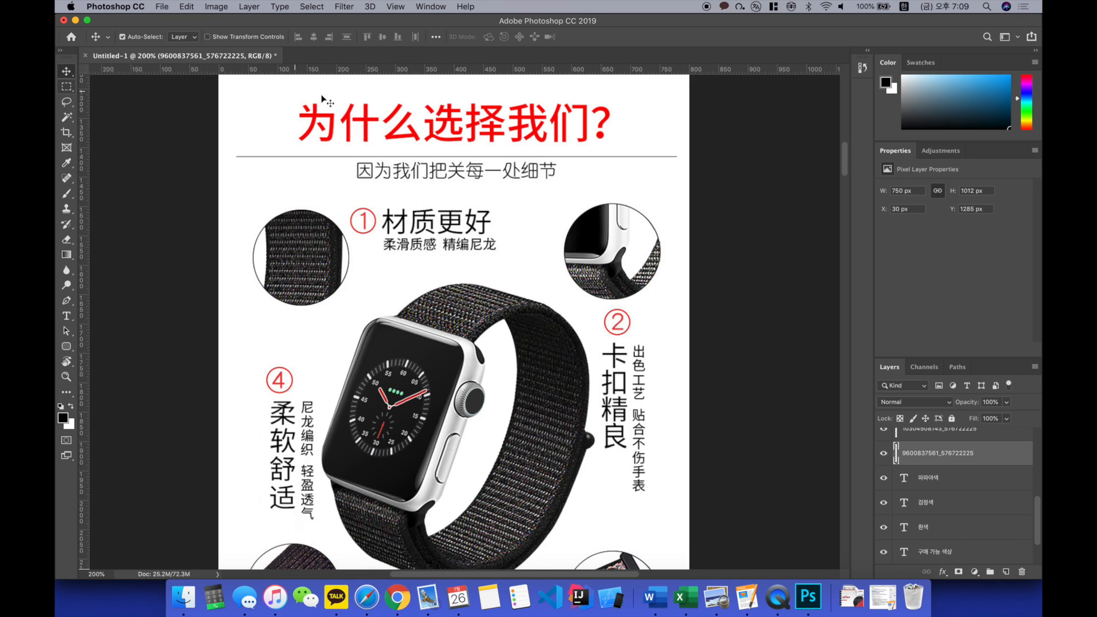
{"action": "left_click", "coordinate": [67, 87]}
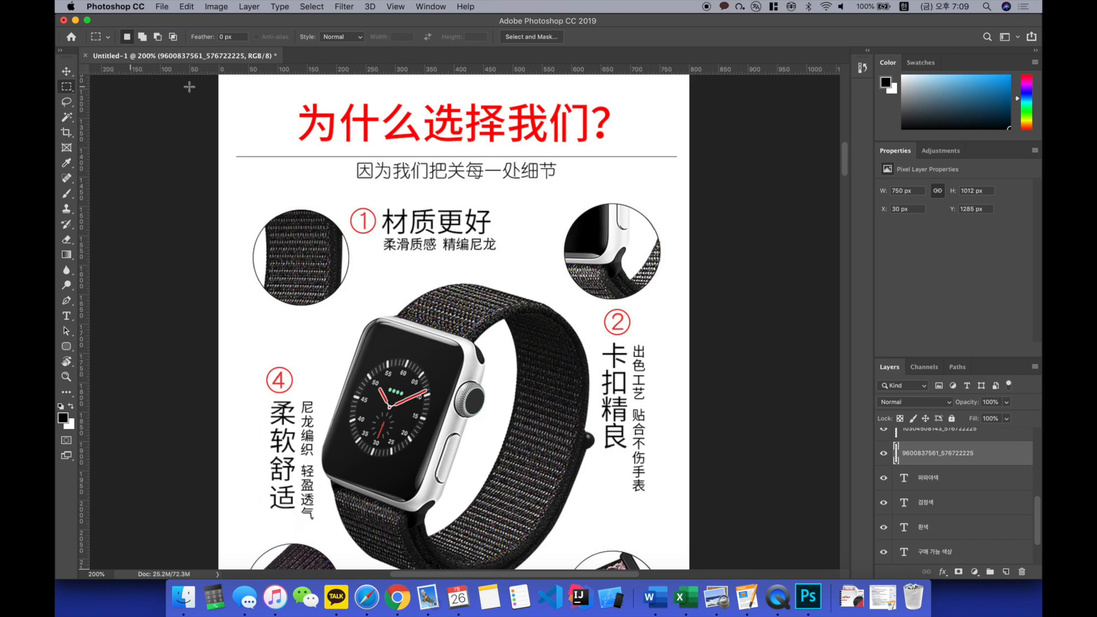
{"action": "left_click_drag", "start_coordinate": [283, 95], "coordinate": [615, 150]}
{"action": "key", "text": "Delete"}
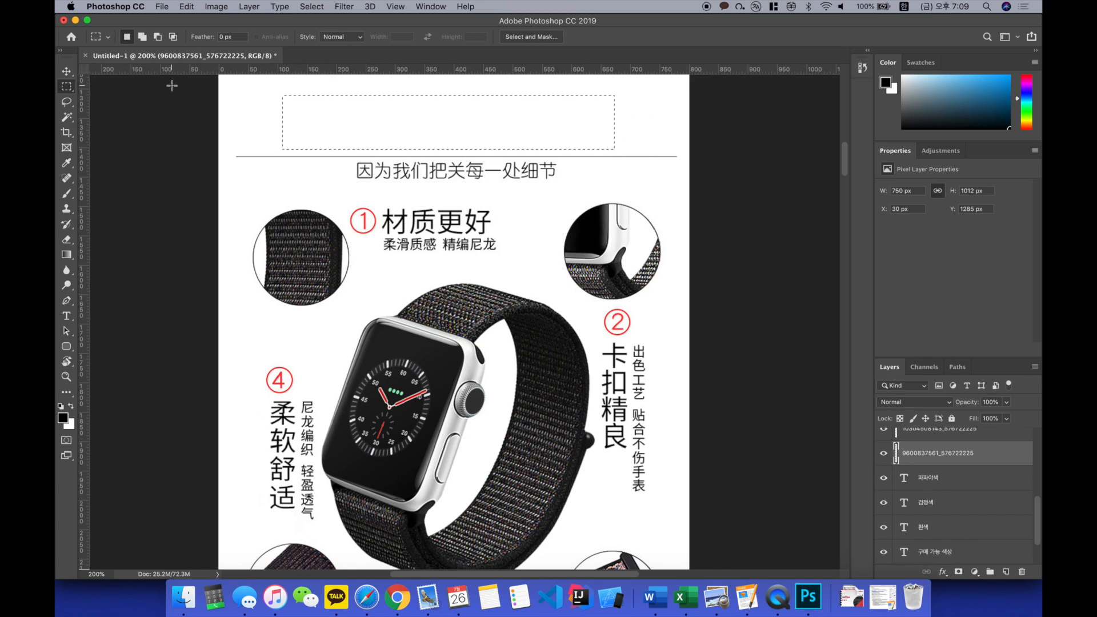
Step: Add a red SpoqaHanSans Regular text line reading "상품을 구매해야 하는 이유!" in the cleared heading area
{"action": "left_click", "coordinate": [67, 316]}
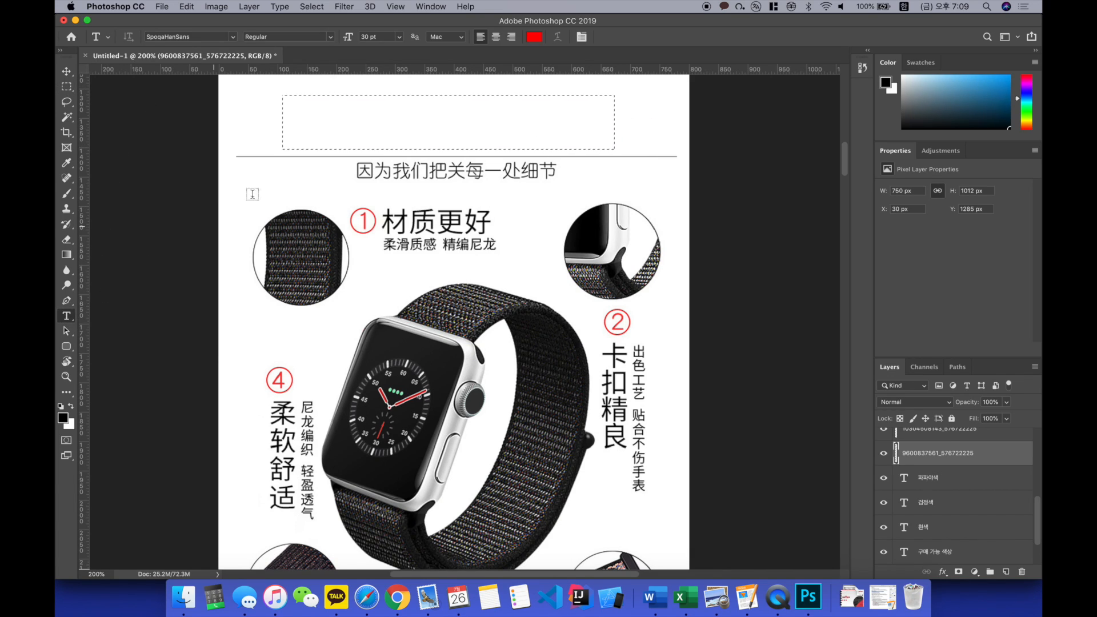
{"action": "left_click", "coordinate": [310, 135]}
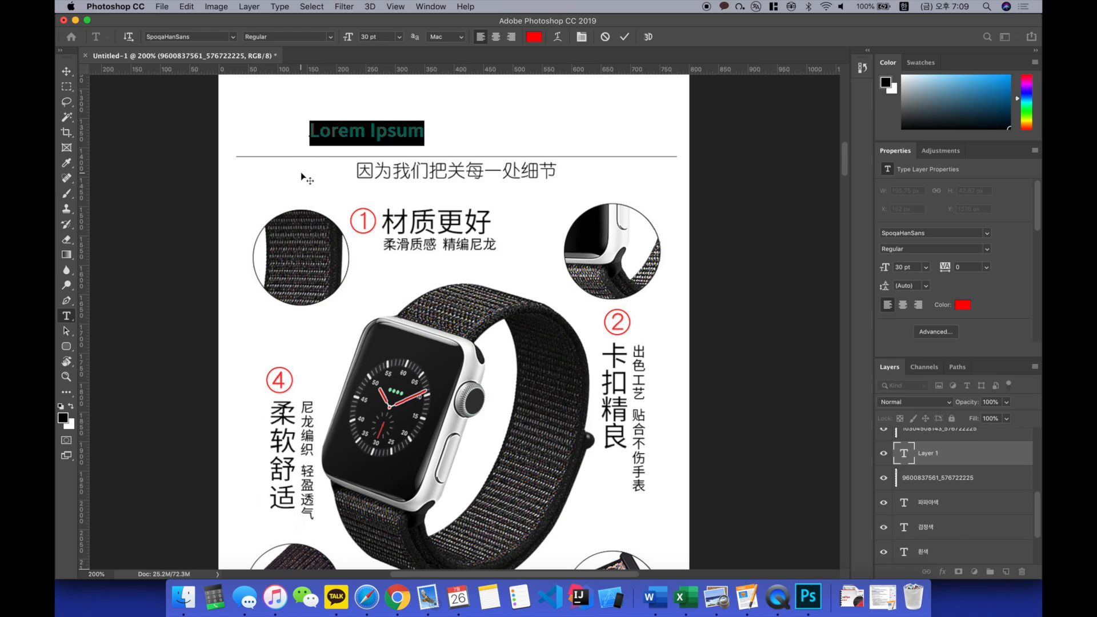
{"action": "key", "text": "BackSpace"}
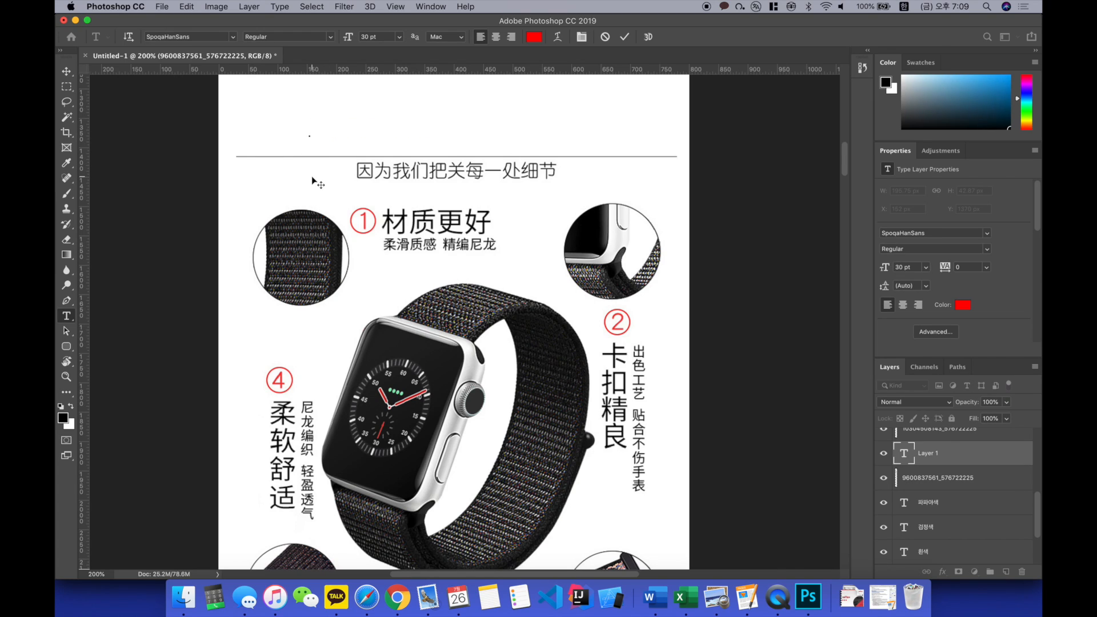
{"action": "type", "text": "상품을 구매해"}
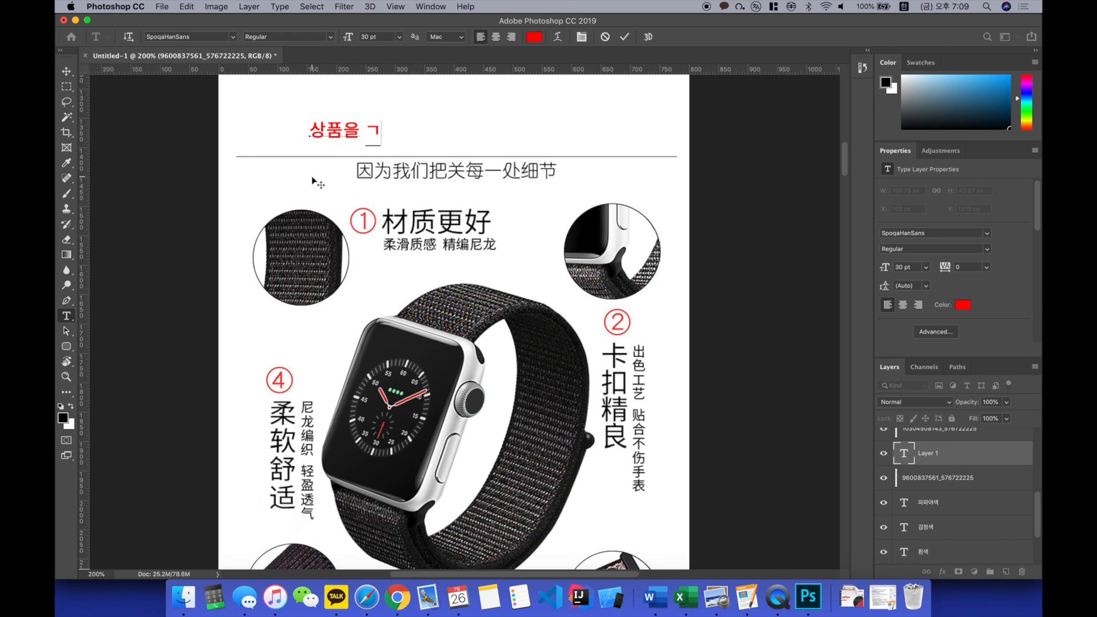
{"action": "type", "text": "야 하는 이유!"}
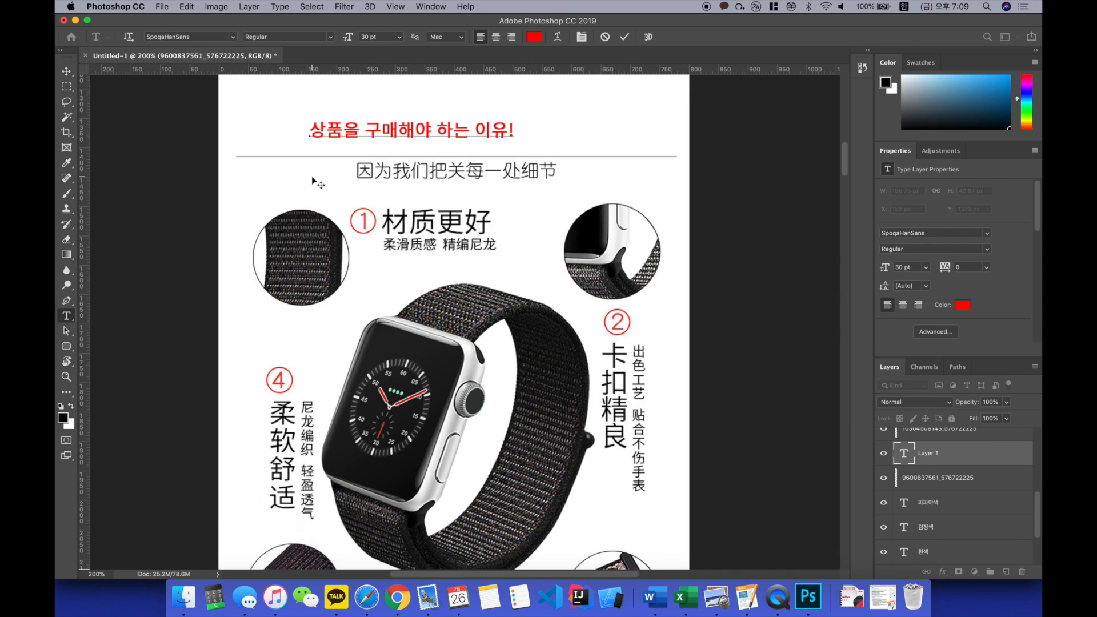
Step: Enlarge the new red heading to 72 pt and shift it toward the page's left edge above the divider line
{"action": "key", "text": "super+a"}
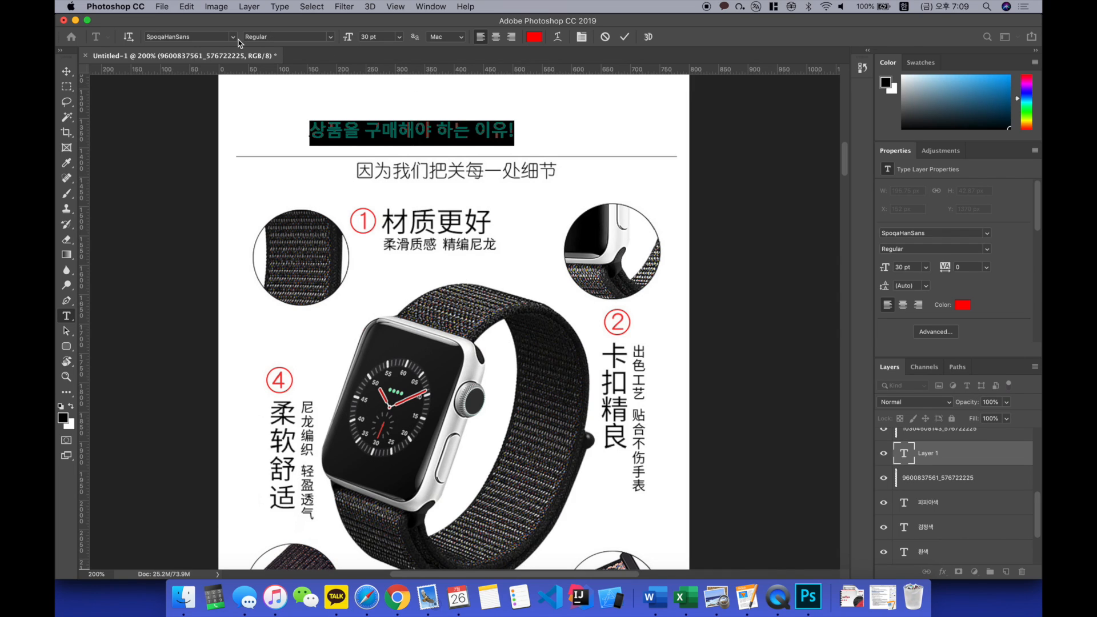
{"action": "left_click", "coordinate": [395, 38]}
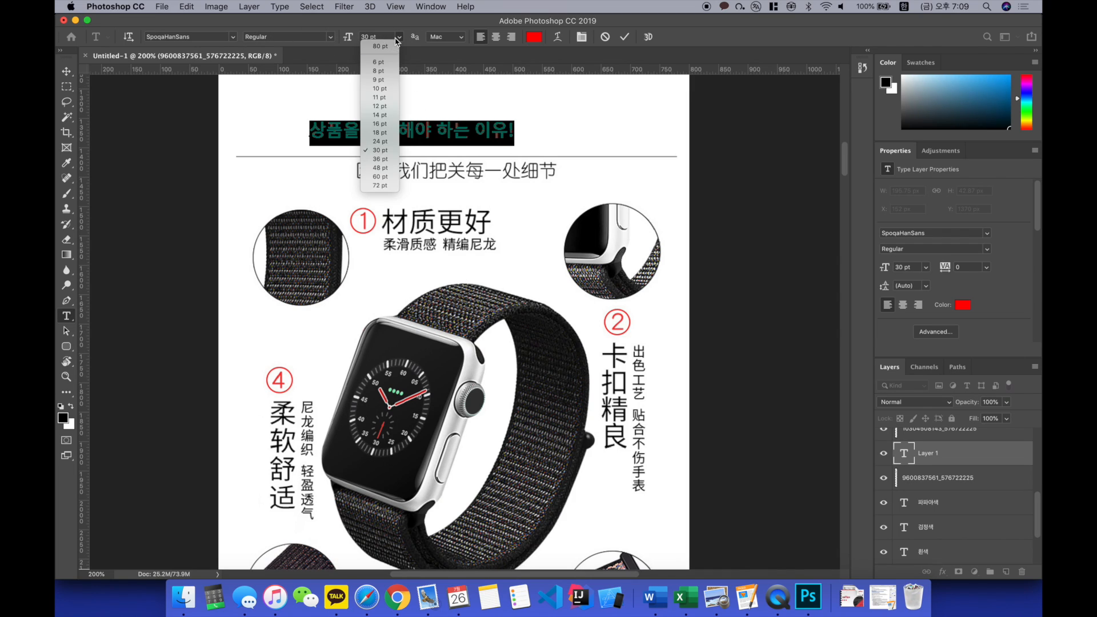
{"action": "left_click", "coordinate": [380, 186]}
{"action": "key", "text": "super+Return"}
{"action": "key", "text": "v"}
{"action": "left_click_drag", "start_coordinate": [504, 129], "coordinate": [423, 131]}
Step: Set the red heading's font size to 58 pt and position it above the divider line at X 55 px, Y 1330 px
{"action": "key", "text": "t"}
{"action": "left_click", "coordinate": [395, 127]}
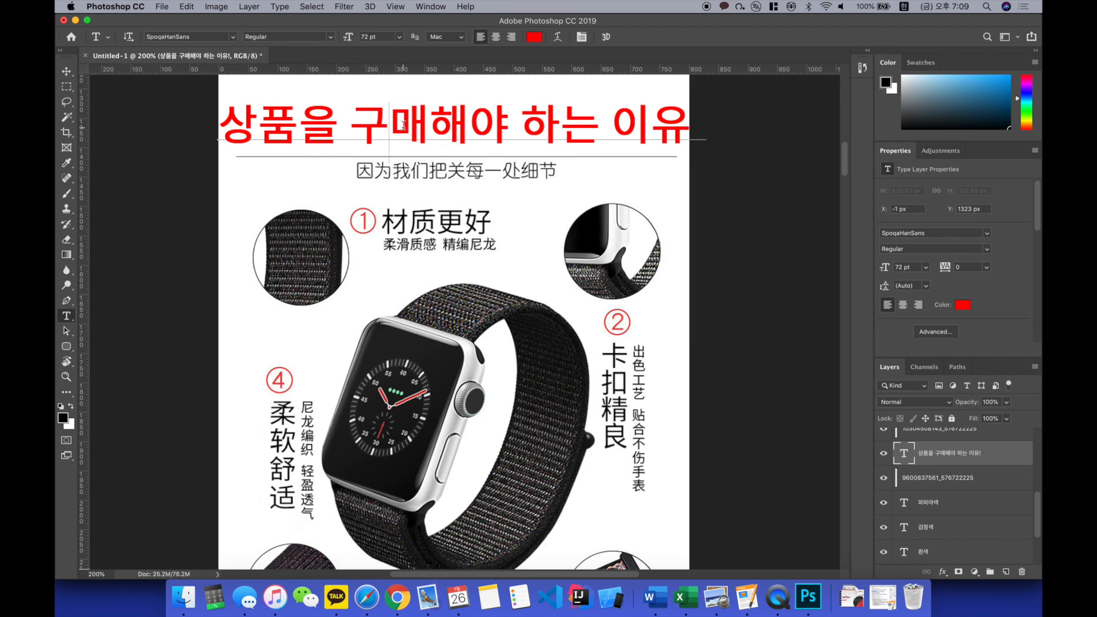
{"action": "key", "text": "super+a"}
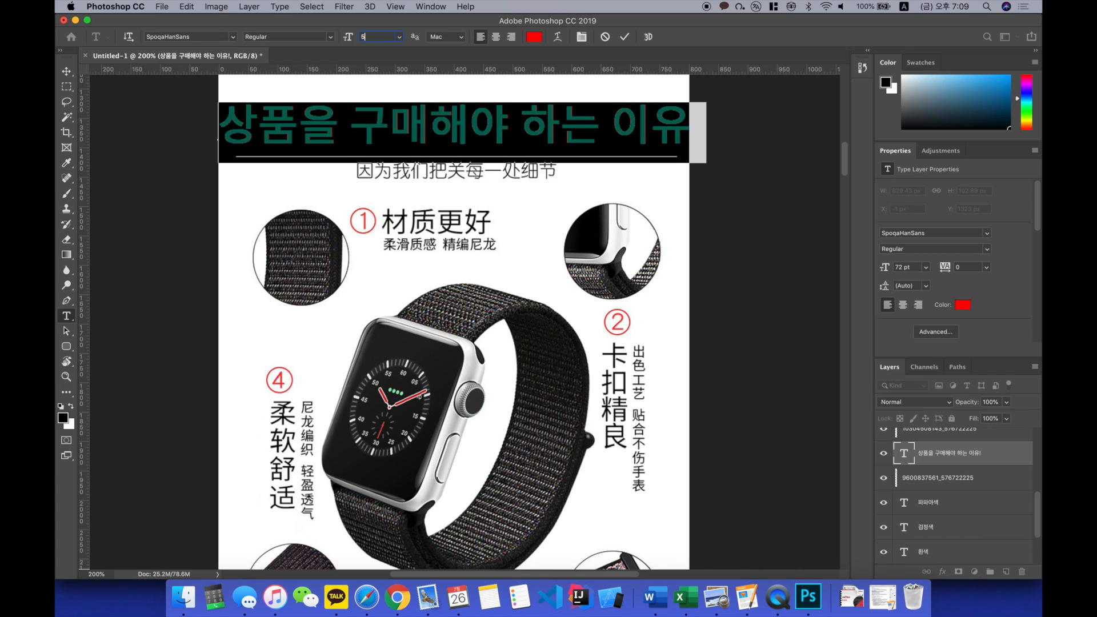
{"action": "key", "text": "Return"}
{"action": "key", "text": "super+Return"}
{"action": "key", "text": "v"}
{"action": "left_click_drag", "start_coordinate": [359, 140], "coordinate": [394, 143]}
Step: Erase the Chinese subtitle just below the divider line from the watch image layer
{"action": "scroll", "coordinate": [405, 184], "scroll_direction": "up", "scroll_amount": 2}
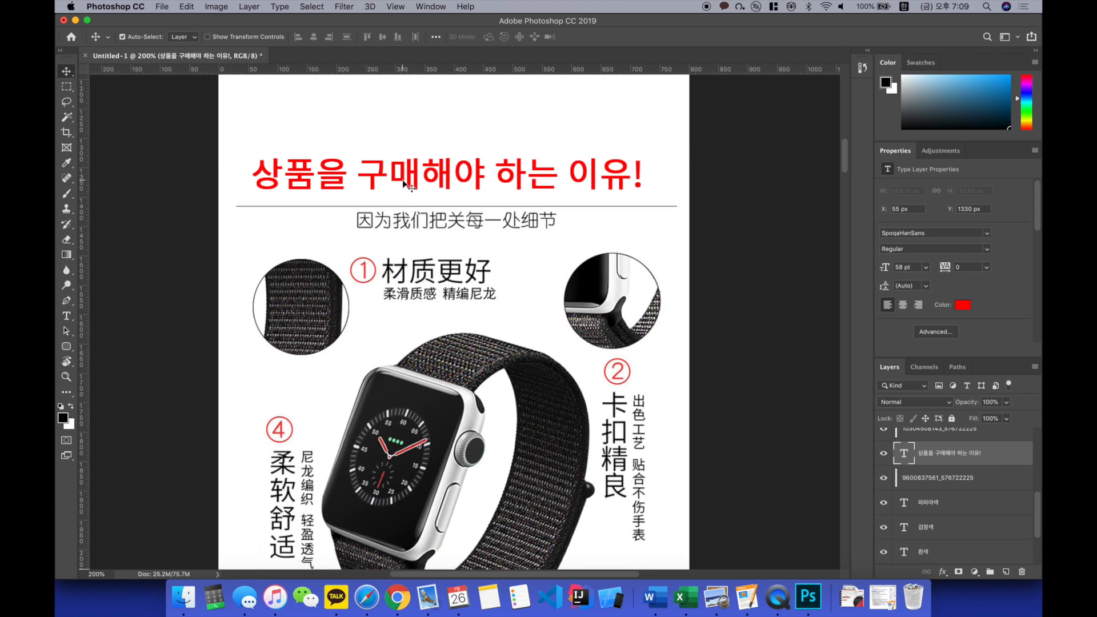
{"action": "left_click", "coordinate": [400, 206]}
{"action": "key", "text": "m"}
{"action": "left_click_drag", "start_coordinate": [350, 208], "coordinate": [572, 234]}
{"action": "key", "text": "Delete"}
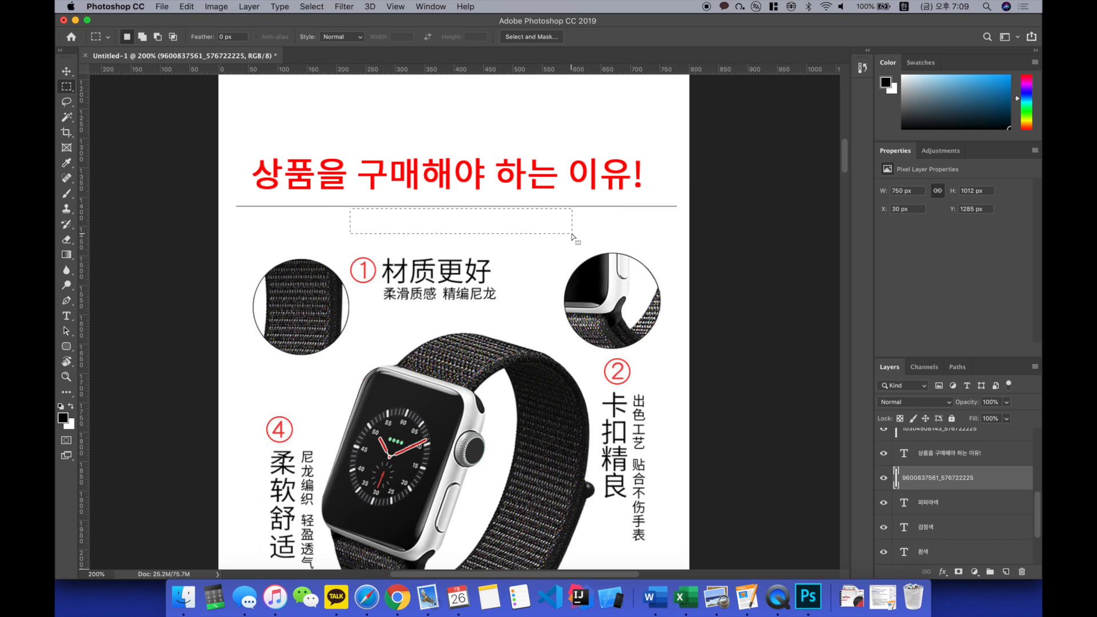
Step: Add a text line reading "아무나 따라올수 없는 퀄리티!" in the cleared subtitle area
{"action": "left_click", "coordinate": [67, 315]}
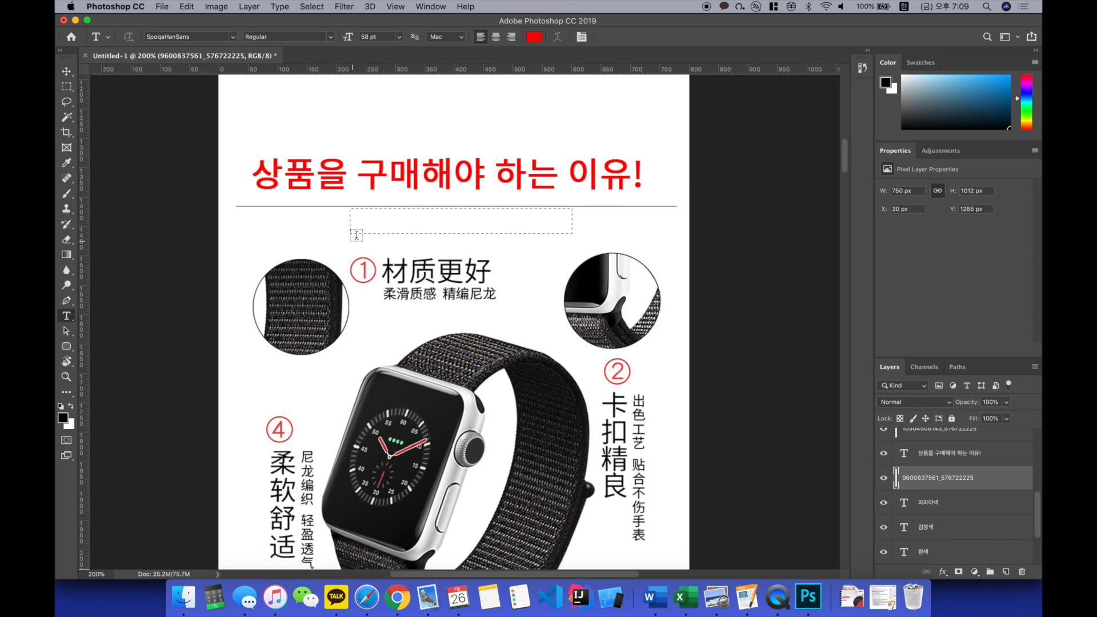
{"action": "left_click", "coordinate": [366, 231]}
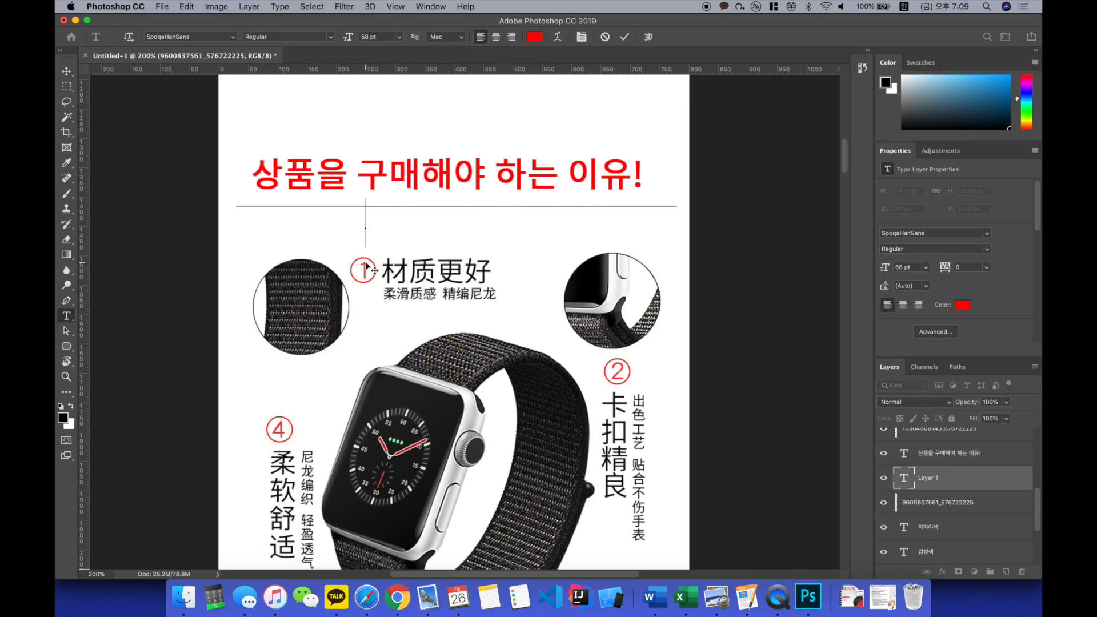
{"action": "type", "text": "아무나 따라"}
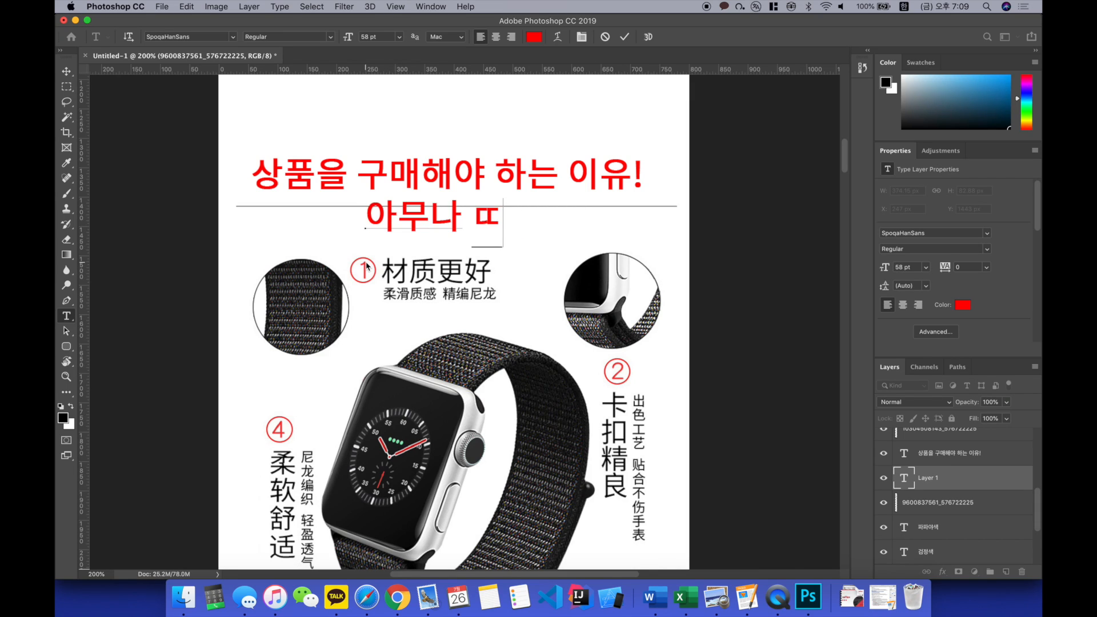
{"action": "type", "text": "올수 업슨"}
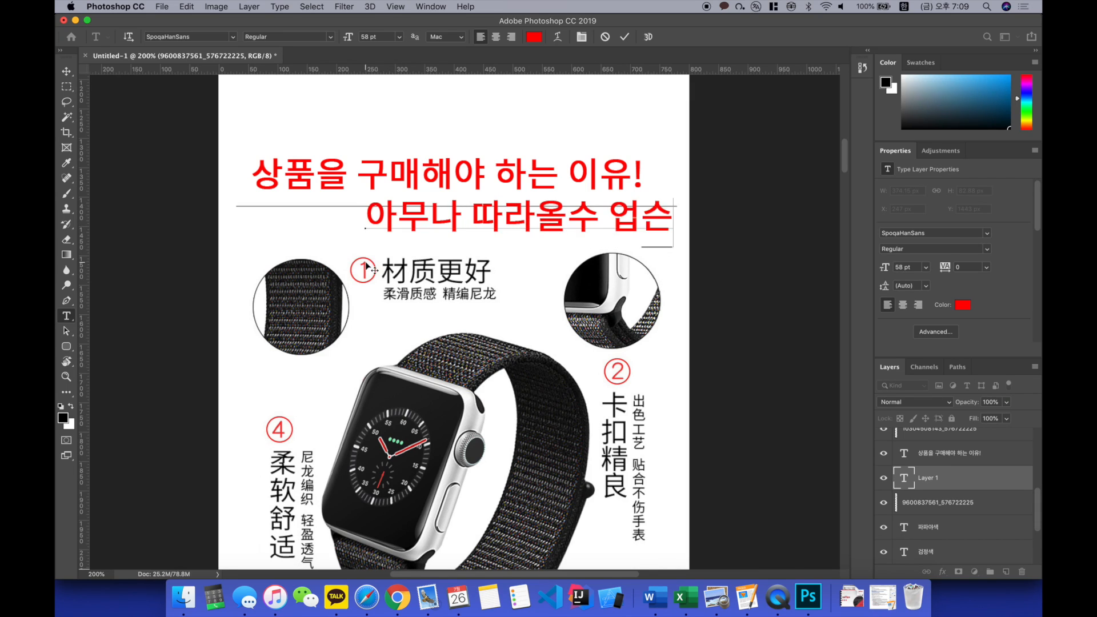
{"action": "key", "text": "BackSpace"}
{"action": "key", "text": "BackSpace"}
{"action": "type", "text": "없는"}
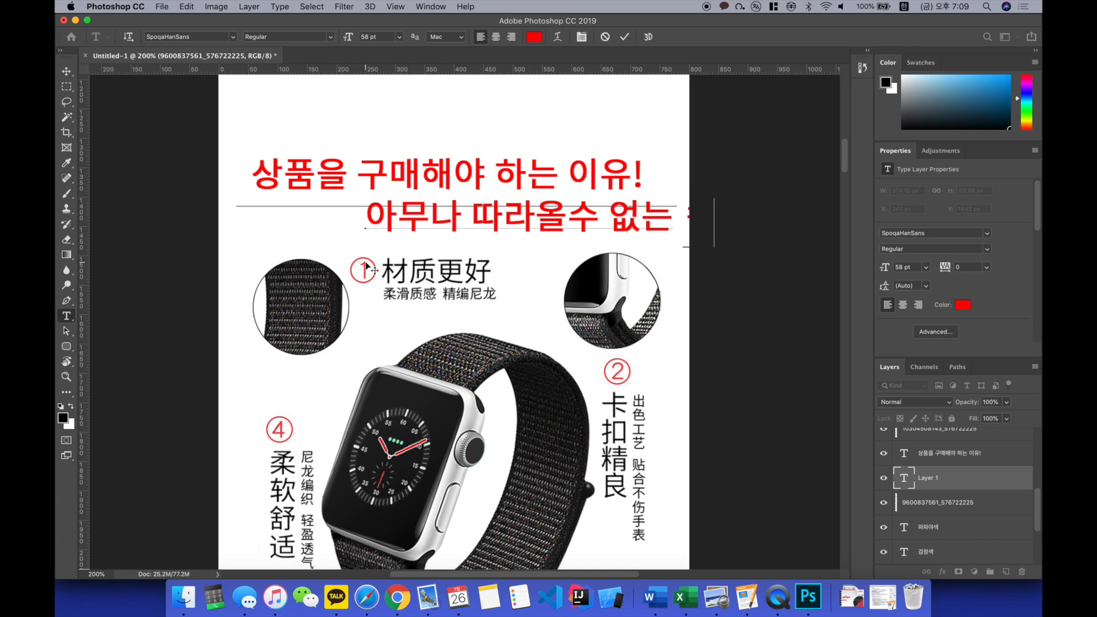
Step: Change the Korean subtitle's colour to black (000000) and its font size to 28 pt
{"action": "key", "text": "super+a"}
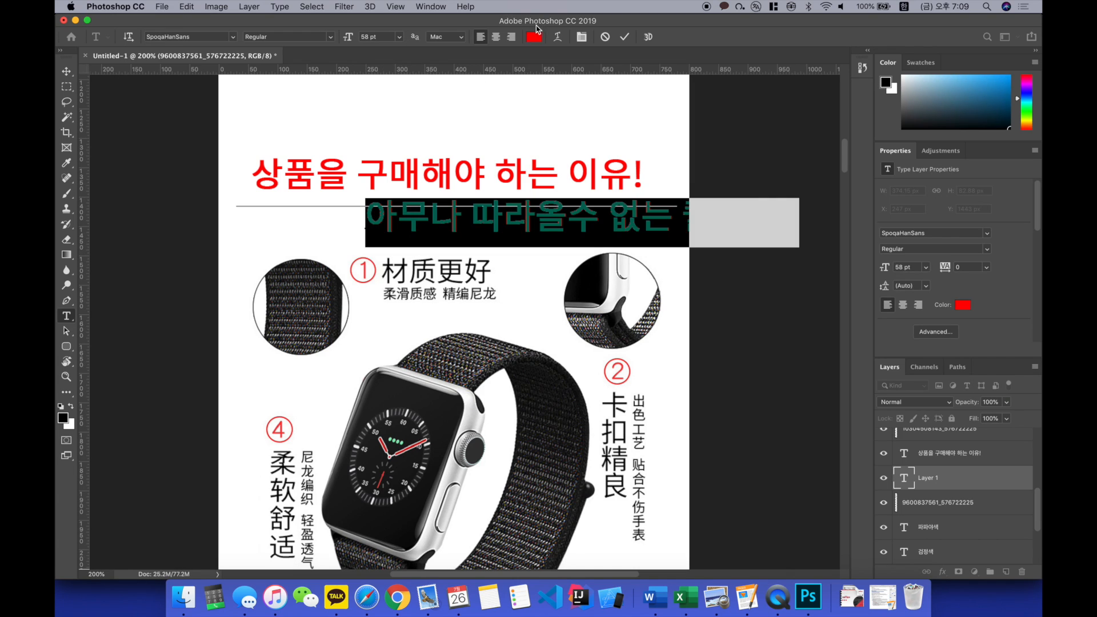
{"action": "left_click", "coordinate": [534, 37]}
{"action": "left_click_drag", "start_coordinate": [622, 337], "coordinate": [696, 462]}
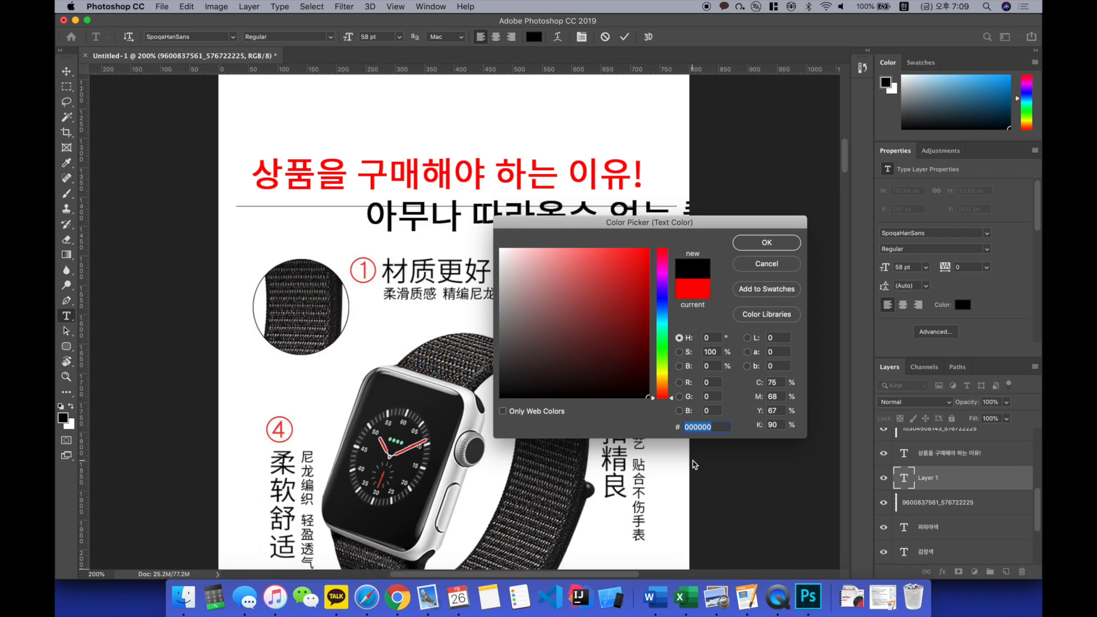
{"action": "key", "text": "Return"}
{"action": "type", "text": "28"}
{"action": "key", "text": "Return"}
{"action": "key", "text": "v"}
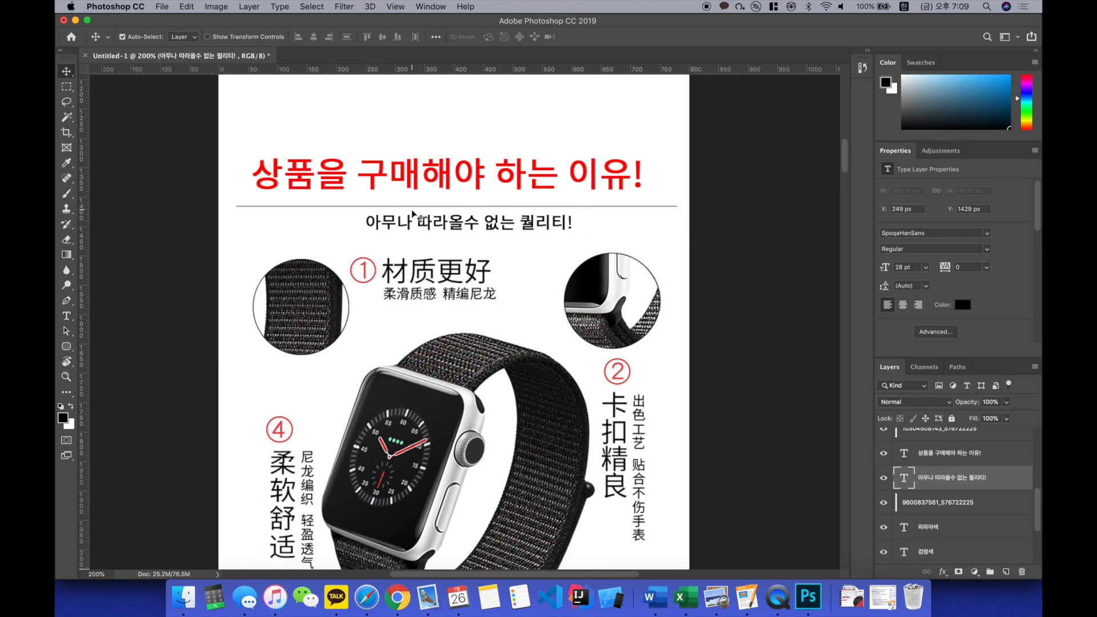
Step: Place a vertical guide at the page's centre and centre the subtitle on it at X 219 px, Y 1432 px
{"action": "left_click_drag", "start_coordinate": [409, 222], "coordinate": [387, 220]}
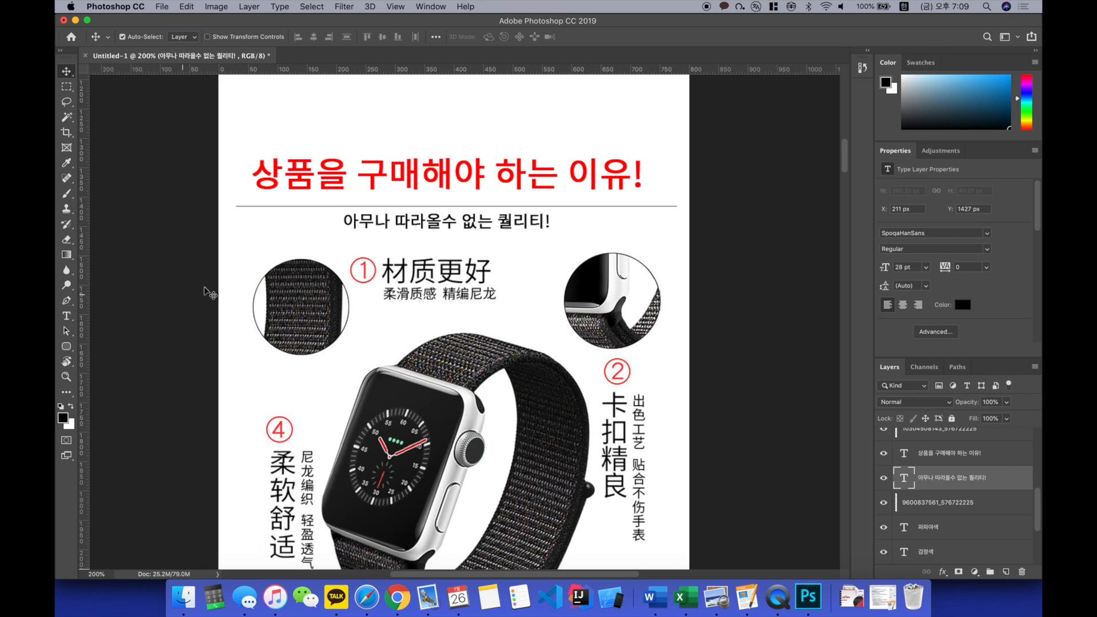
{"action": "left_click_drag", "start_coordinate": [83, 323], "coordinate": [457, 312]}
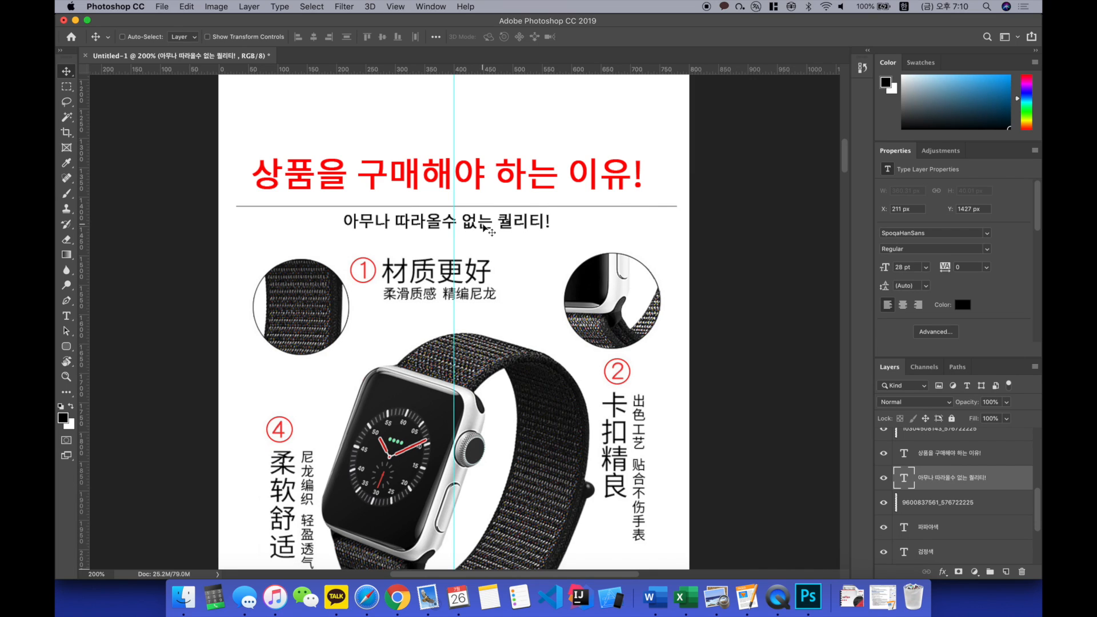
{"action": "key", "text": "super+t"}
{"action": "left_click_drag", "start_coordinate": [480, 227], "coordinate": [484, 223]}
{"action": "key", "text": "Return"}
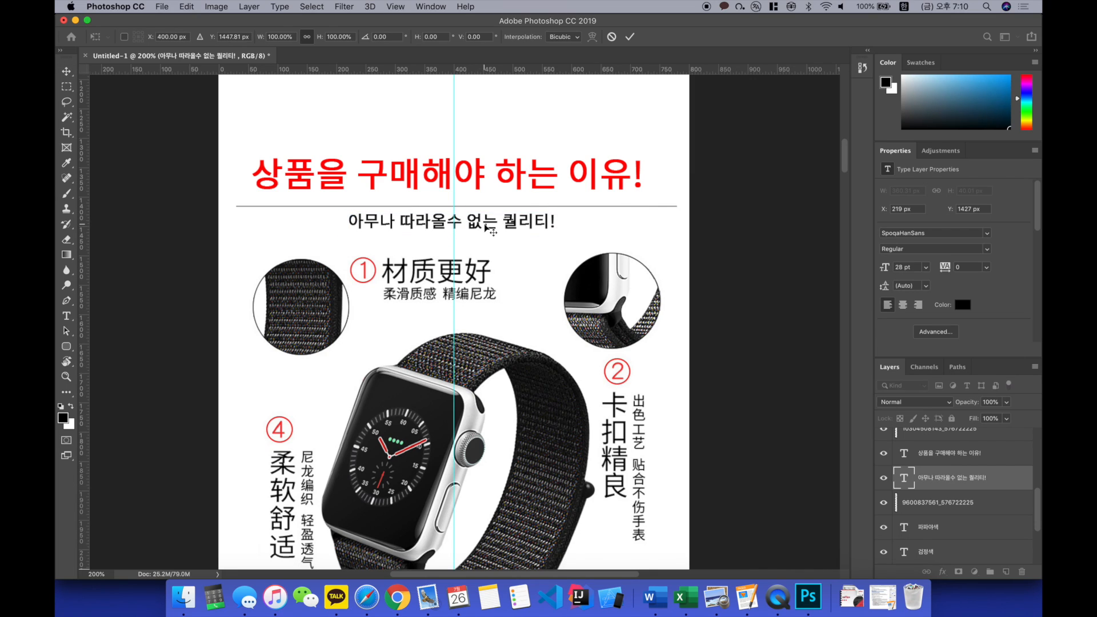
{"action": "key", "text": "Down"}
{"action": "key", "text": "Down"}
{"action": "key", "text": "Down"}
{"action": "key", "text": "Down"}
{"action": "key", "text": "Down"}
{"action": "scroll", "coordinate": [501, 231], "scroll_direction": "up", "scroll_amount": 2}
{"action": "scroll", "coordinate": [502, 232], "scroll_direction": "down", "scroll_amount": 2}
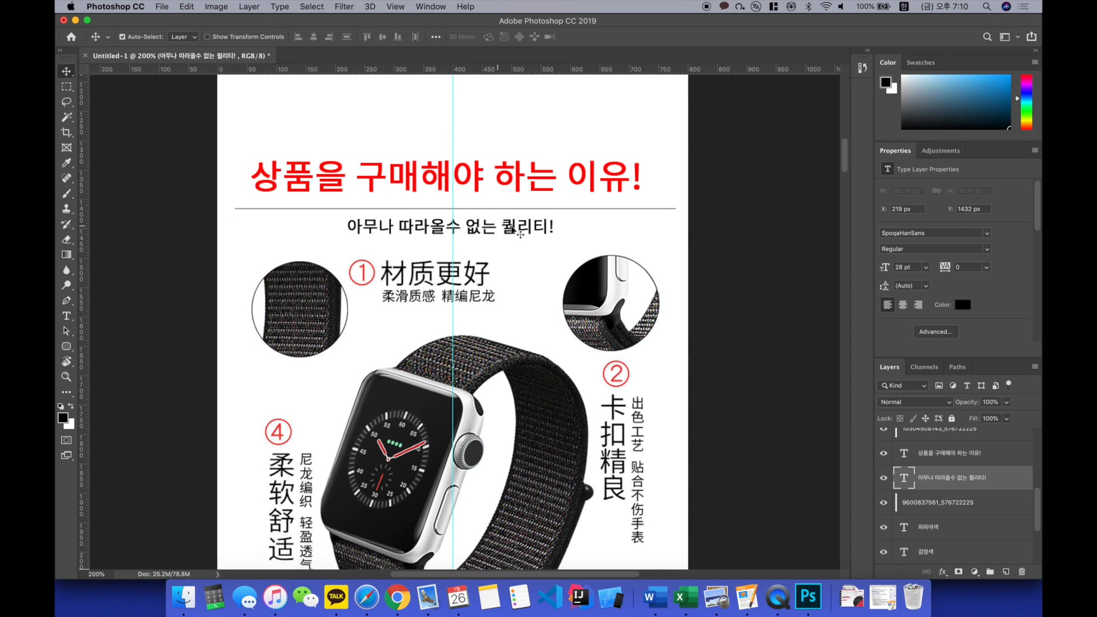
Step: Reword the subtitle to "아무나 따라올수 없는 퀄리티를 만나보세요." and recentre it on the guide at X 140 px
{"action": "key", "text": "t"}
{"action": "left_click", "coordinate": [544, 226]}
{"action": "type", "text": "를 만나보세요"}
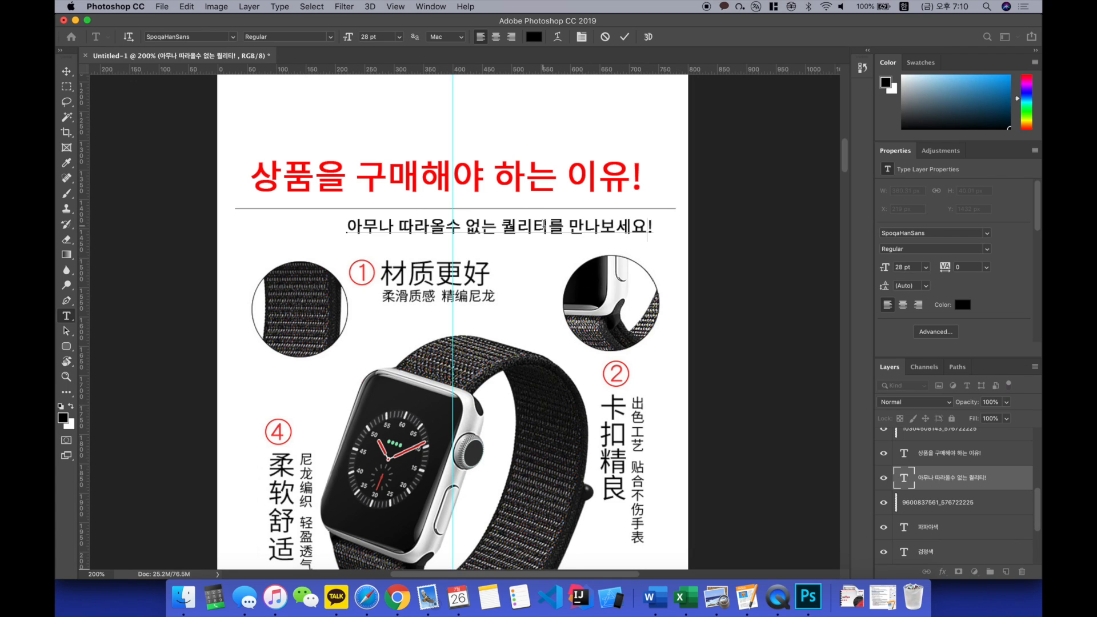
{"action": "key", "text": "super+Return"}
{"action": "key", "text": "v"}
{"action": "left_click_drag", "start_coordinate": [543, 226], "coordinate": [496, 226]}
Step: Add a black 28 pt caption line reading "고급스러운 소재 제작" over the Chinese text beside feature number 1
{"action": "scroll", "coordinate": [494, 227], "scroll_direction": "down", "scroll_amount": 1}
{"action": "key", "text": "m"}
{"action": "key", "text": "t"}
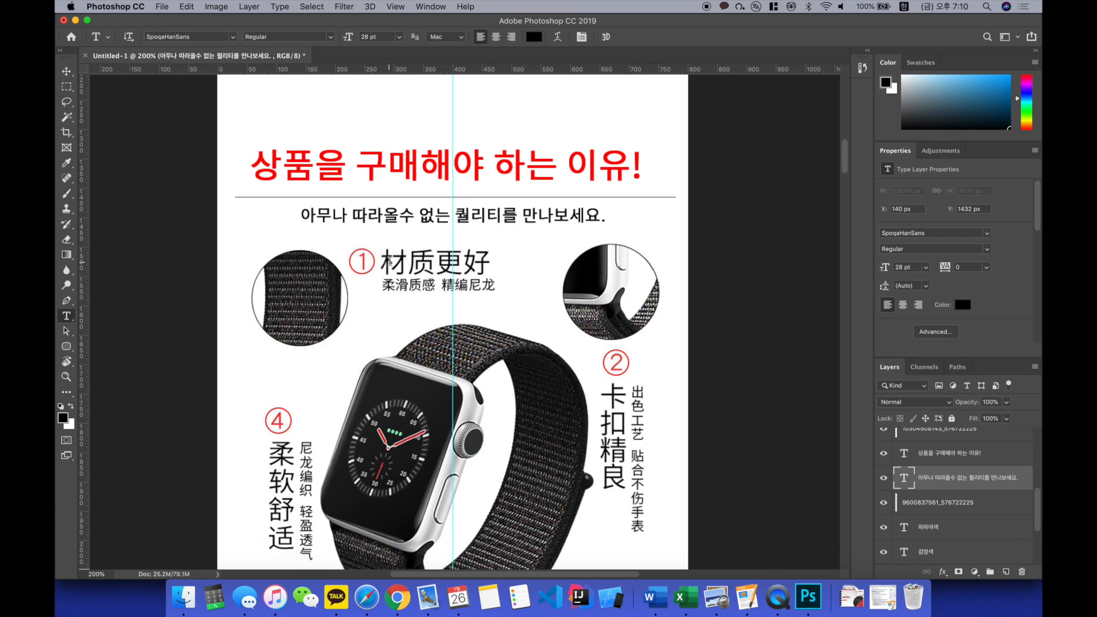
{"action": "left_click", "coordinate": [405, 259]}
{"action": "type", "text": "고급스러우"}
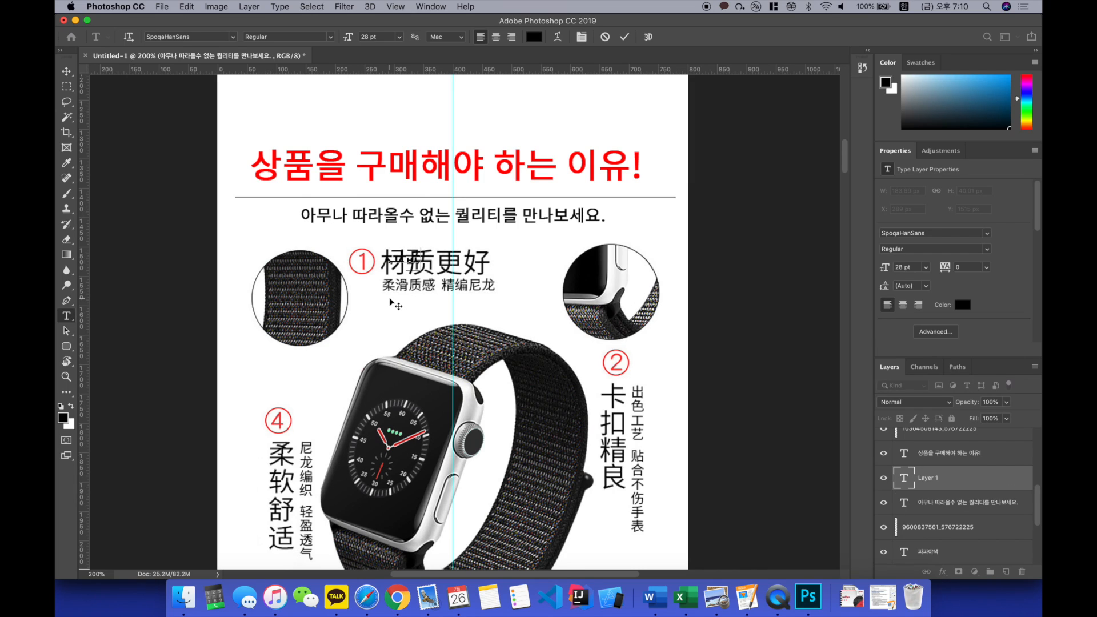
{"action": "type", "text": "ㄴ 소재로 제작"}
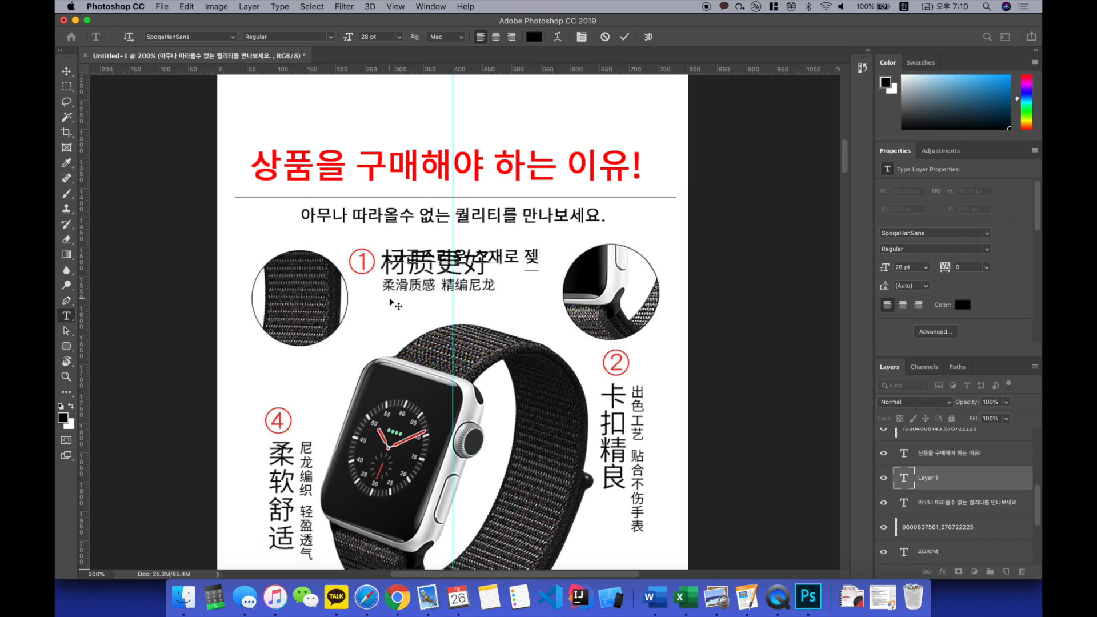
{"action": "key", "text": "BackSpace"}
{"action": "key", "text": "BackSpace"}
{"action": "key", "text": "BackSpace"}
{"action": "key", "text": "BackSpace"}
Step: Finish the feature 1 caption's heading line and add a second line reading "뛰어난 촉감과 질감을 느껴보세요."
{"action": "type", "text": "ㅏ"}
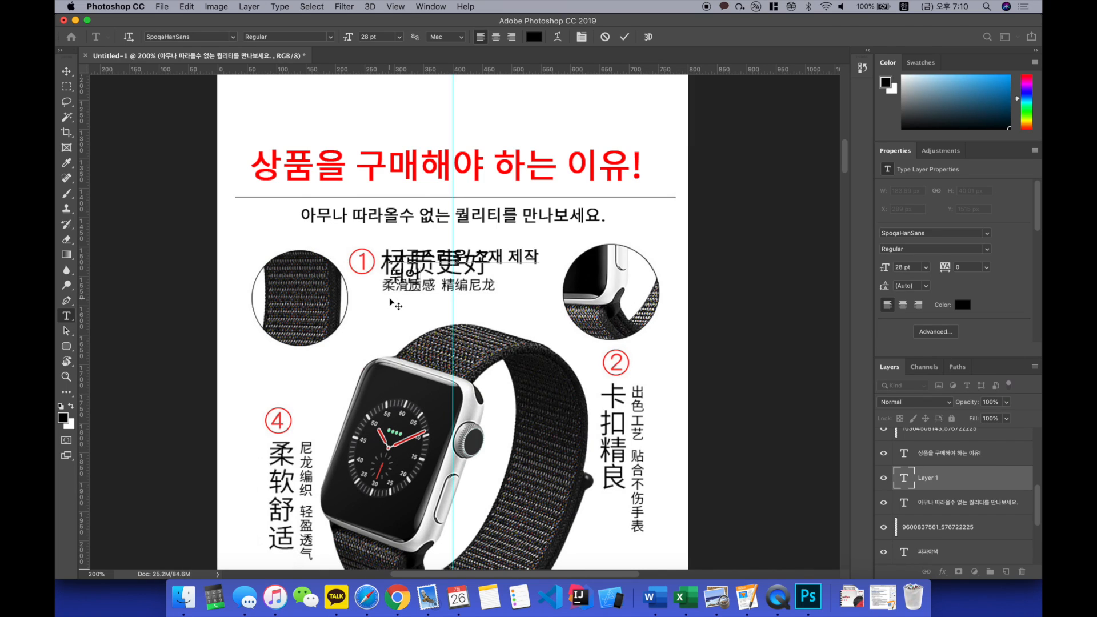
{"action": "type", "text": "리티"}
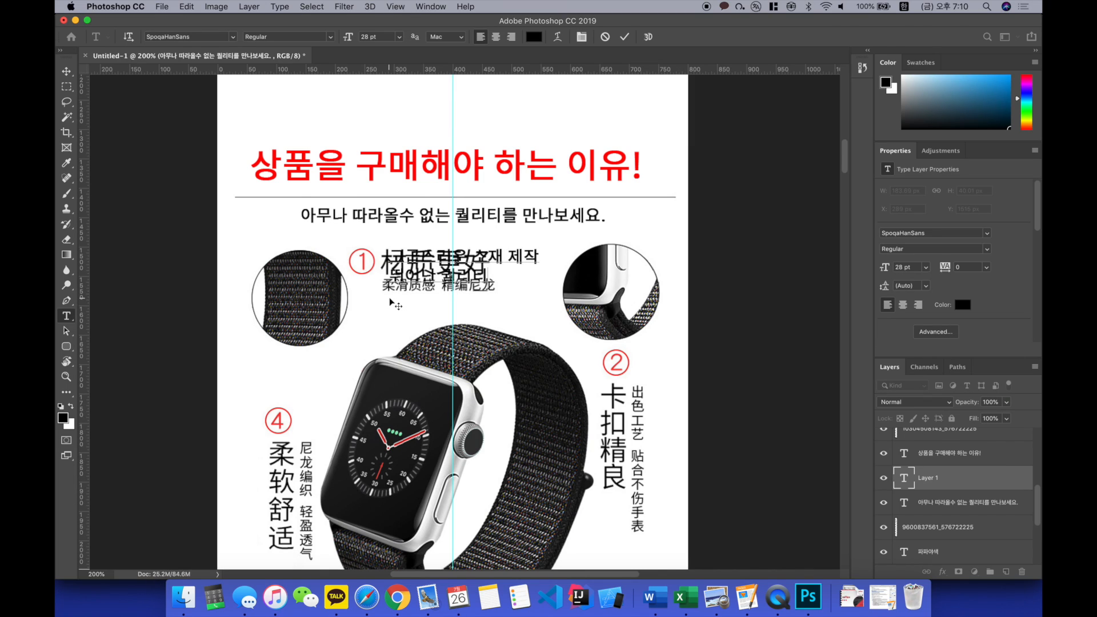
{"action": "key", "text": "BackSpace"}
{"action": "key", "text": "BackSpace"}
{"action": "key", "text": "BackSpace"}
{"action": "key", "text": "BackSpace"}
{"action": "key", "text": "BackSpace"}
{"action": "type", "text": "재와 질감을 ㄴ"}
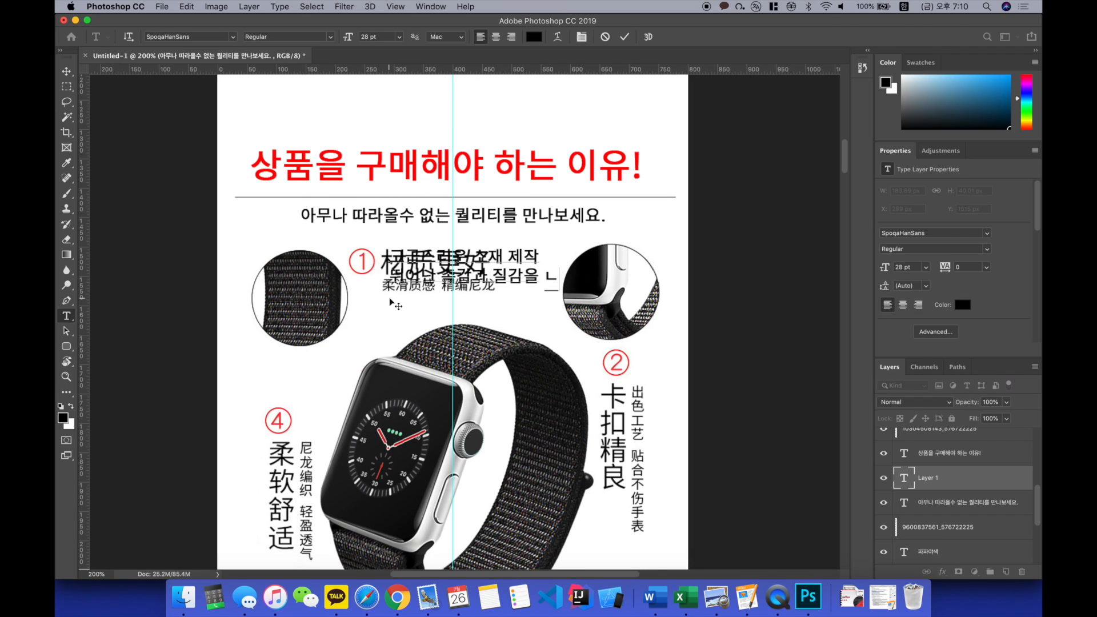
Step: Set the caption's second line to 20 pt and move the caption to X 277 px, Y 1503 px over the Chinese text
{"action": "key", "text": "super+a"}
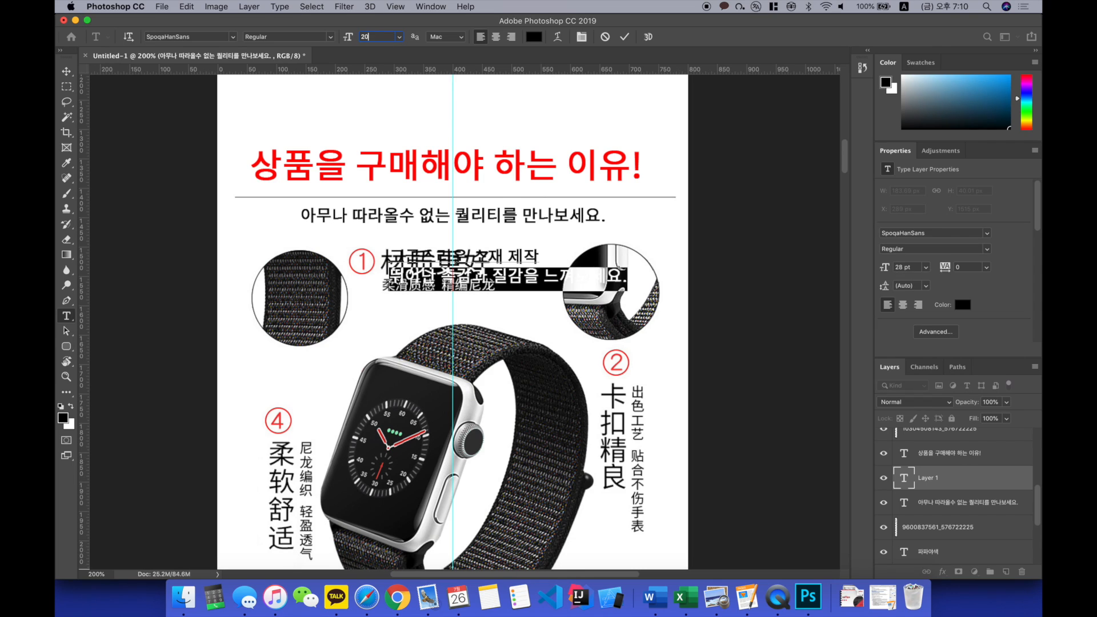
{"action": "key", "text": "Return"}
{"action": "key", "text": "super+Return"}
{"action": "key", "text": "v"}
{"action": "left_click_drag", "start_coordinate": [490, 256], "coordinate": [479, 259]}
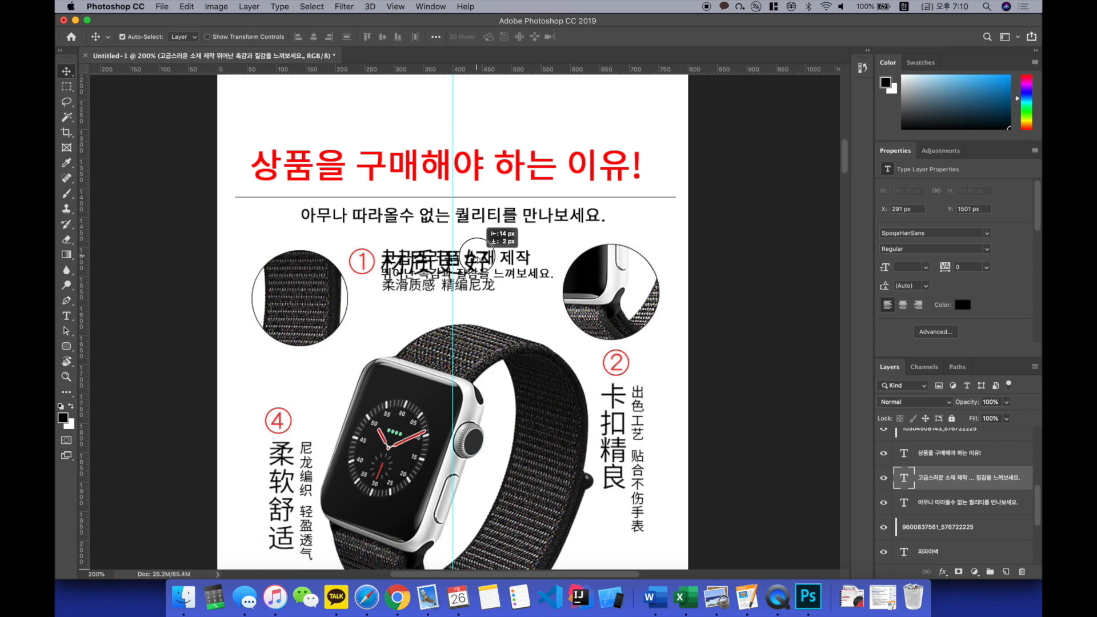
Step: Erase the Chinese text beside feature number 1 from the product image layer, then clear the selection
{"action": "left_click", "coordinate": [491, 309]}
{"action": "key", "text": "m"}
{"action": "left_click_drag", "start_coordinate": [380, 236], "coordinate": [522, 304]}
{"action": "key", "text": "Delete"}
{"action": "key", "text": "ctrl+d"}
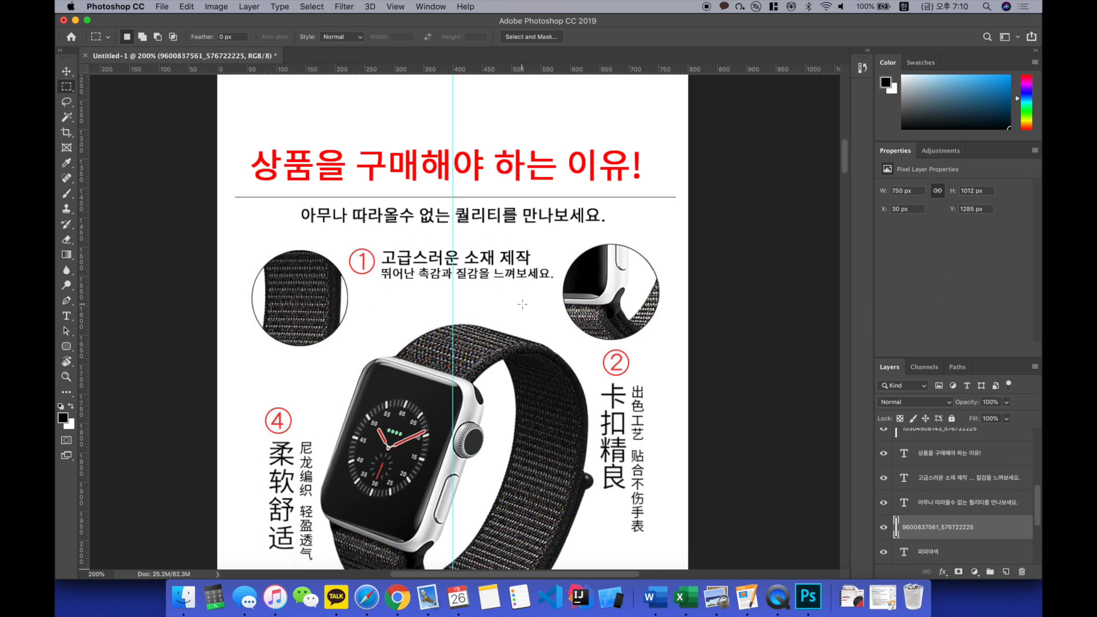
Step: Add a black caption reading "훌륭한 마감", stacked one syllable per line, over the large Chinese text below feature number 2
{"action": "scroll", "coordinate": [568, 294], "scroll_direction": "down", "scroll_amount": 3}
{"action": "scroll", "coordinate": [600, 311], "scroll_direction": "right", "scroll_amount": 1}
{"action": "scroll", "coordinate": [600, 312], "scroll_direction": "down", "scroll_amount": 1}
{"action": "key", "text": "t"}
{"action": "left_click", "coordinate": [598, 329]}
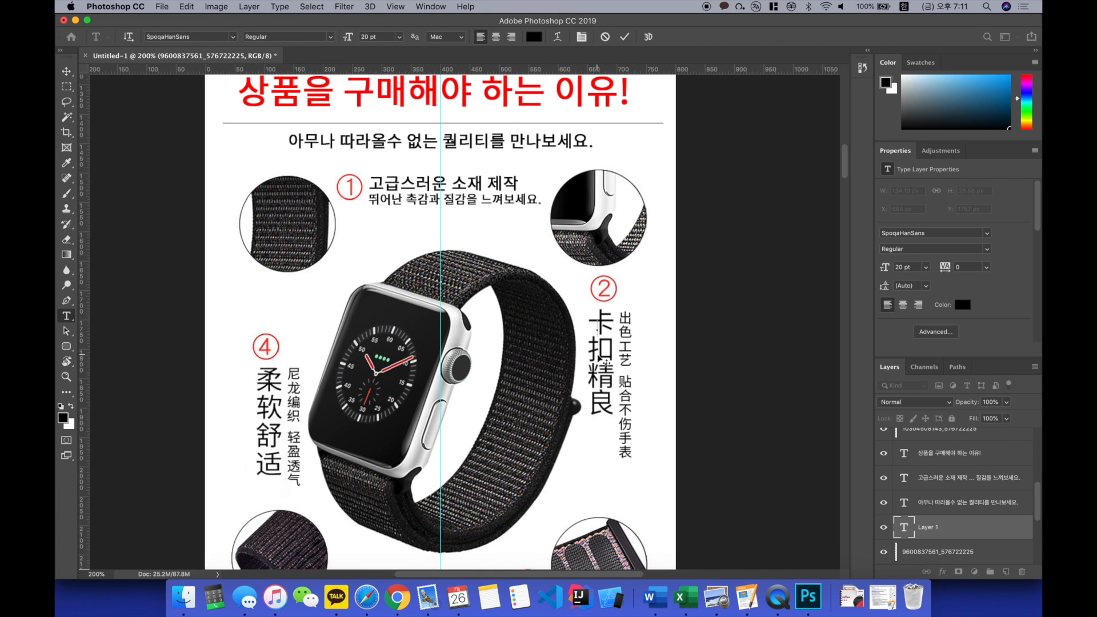
{"action": "scroll", "coordinate": [604, 361], "scroll_direction": "up", "scroll_amount": 3}
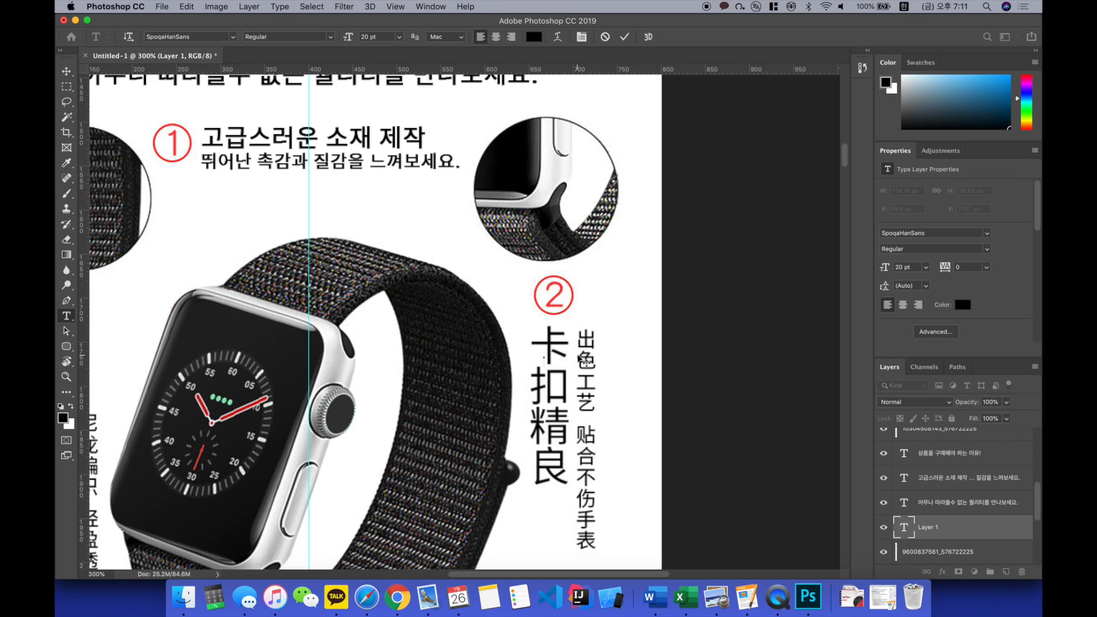
{"action": "scroll", "coordinate": [584, 360], "scroll_direction": "down", "scroll_amount": 3}
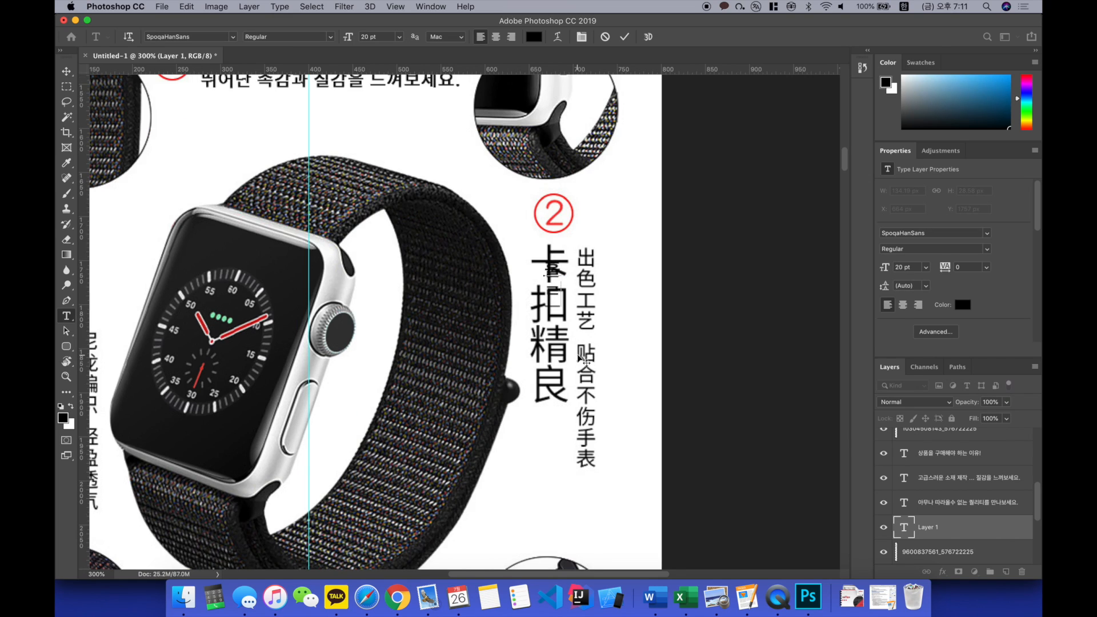
{"action": "type", "text": "하니"}
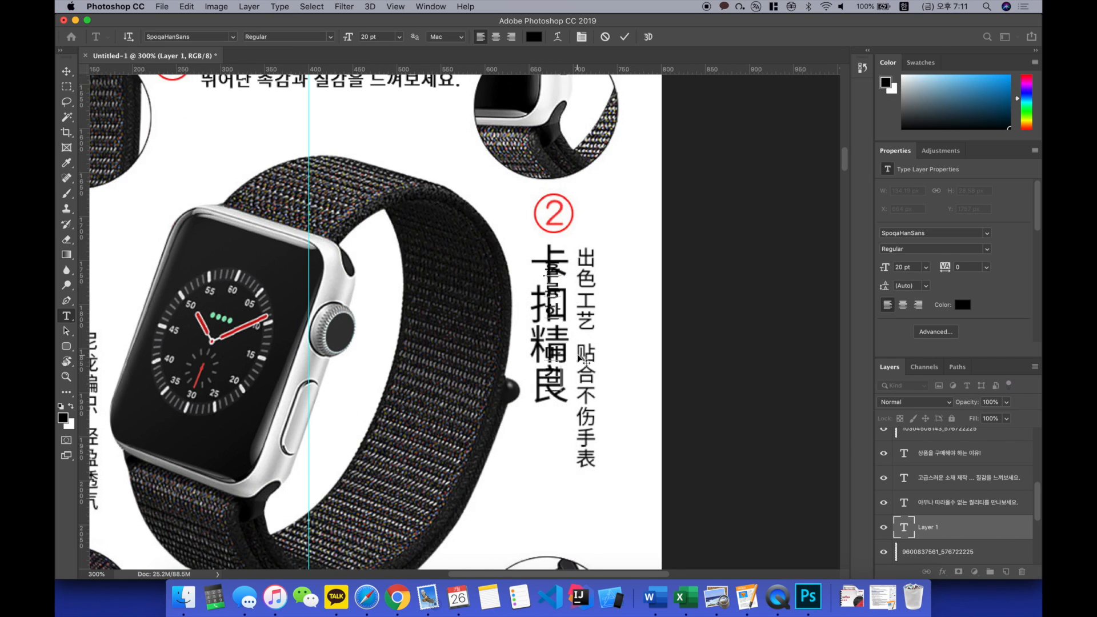
Step: Set the stacked "훌륭한 마감" caption's font size to 38 pt
{"action": "key", "text": "super+a"}
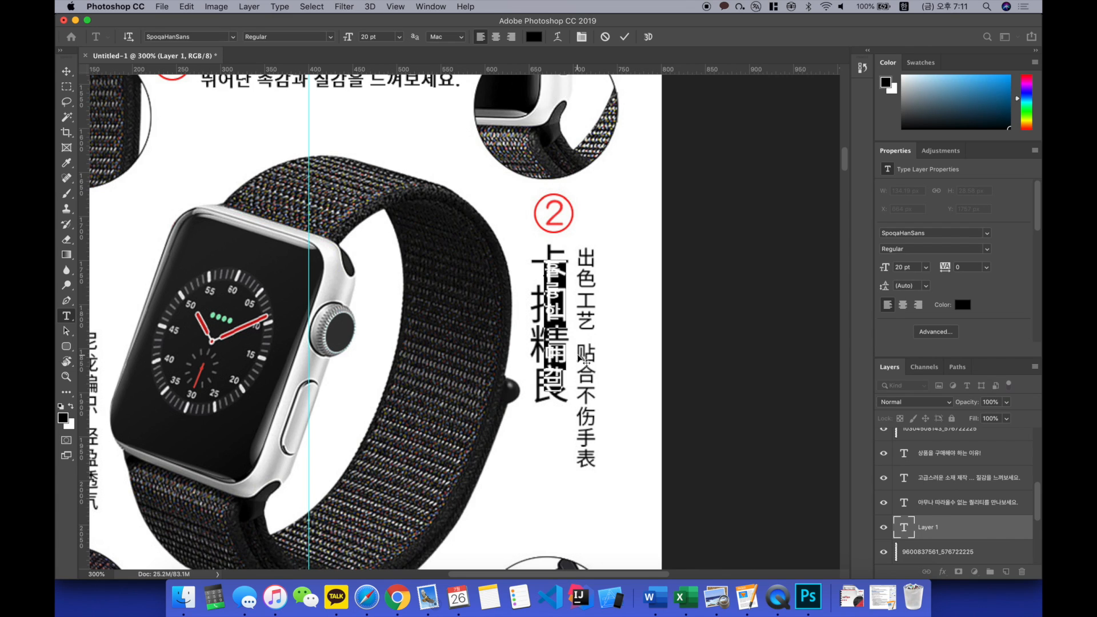
{"action": "double_click", "coordinate": [386, 36]}
{"action": "type", "text": "38"}
{"action": "key", "text": "Return"}
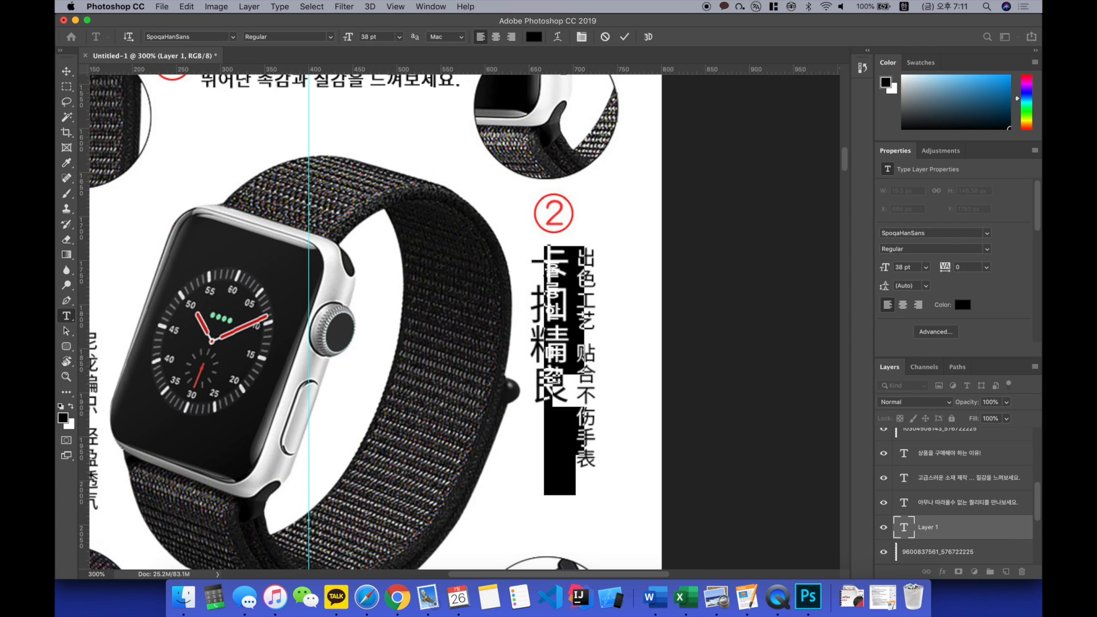
{"action": "left_click", "coordinate": [374, 299]}
Step: Match the "훌륭한 마감" caption to feature 1's heading size, 28 pt, and align it over the large Chinese text below number 2
{"action": "scroll", "coordinate": [375, 299], "scroll_direction": "up", "scroll_amount": 5}
{"action": "scroll", "coordinate": [374, 299], "scroll_direction": "up", "scroll_amount": 2}
{"action": "left_click", "coordinate": [371, 252]}
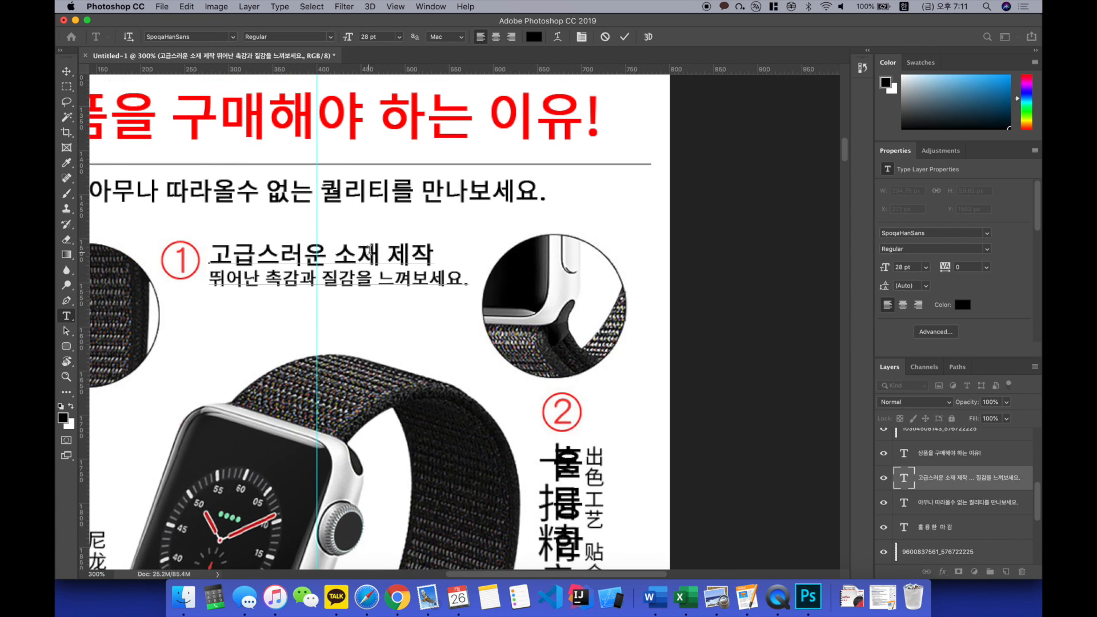
{"action": "scroll", "coordinate": [412, 252], "scroll_direction": "down", "scroll_amount": 3}
{"action": "key", "text": "Escape"}
{"action": "scroll", "coordinate": [566, 303], "scroll_direction": "down", "scroll_amount": 6}
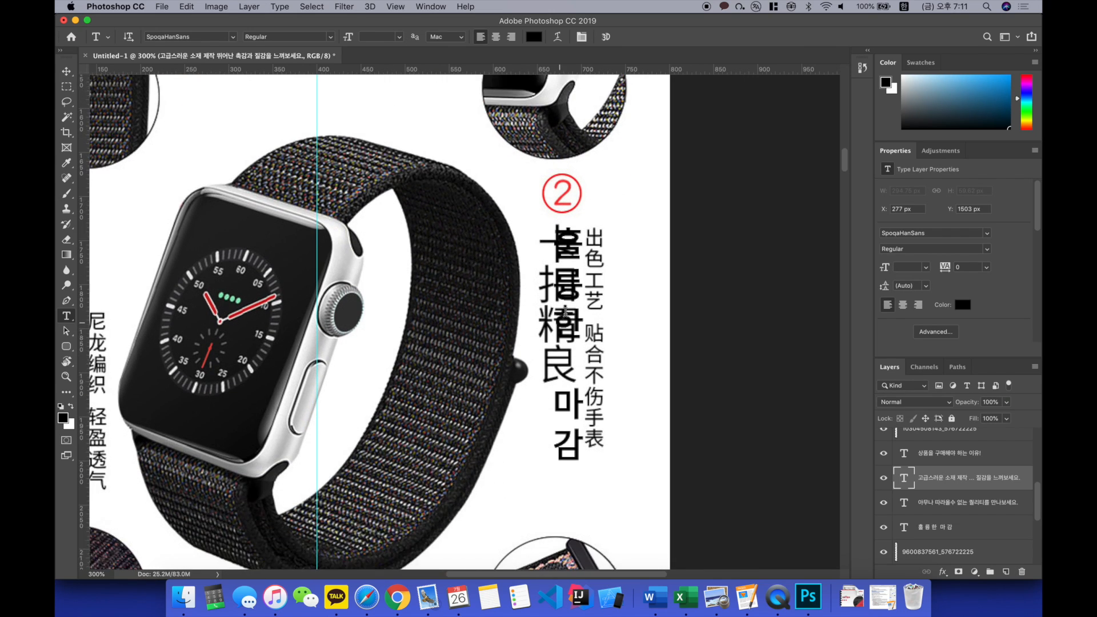
{"action": "scroll", "coordinate": [567, 302], "scroll_direction": "down", "scroll_amount": 1}
{"action": "left_click", "coordinate": [567, 304]}
{"action": "key", "text": "super+a"}
{"action": "double_click", "coordinate": [379, 36]}
{"action": "type", "text": "28"}
{"action": "key", "text": "Return"}
{"action": "key", "text": "super+Return"}
{"action": "key", "text": "v"}
{"action": "left_click_drag", "start_coordinate": [576, 195], "coordinate": [564, 188]}
Step: Add a second stacked caption reading "완벽한일체감제공" over the small Chinese text below feature number 2
{"action": "key", "text": "t"}
{"action": "left_click", "coordinate": [607, 191]}
{"action": "key", "text": "BackSpace"}
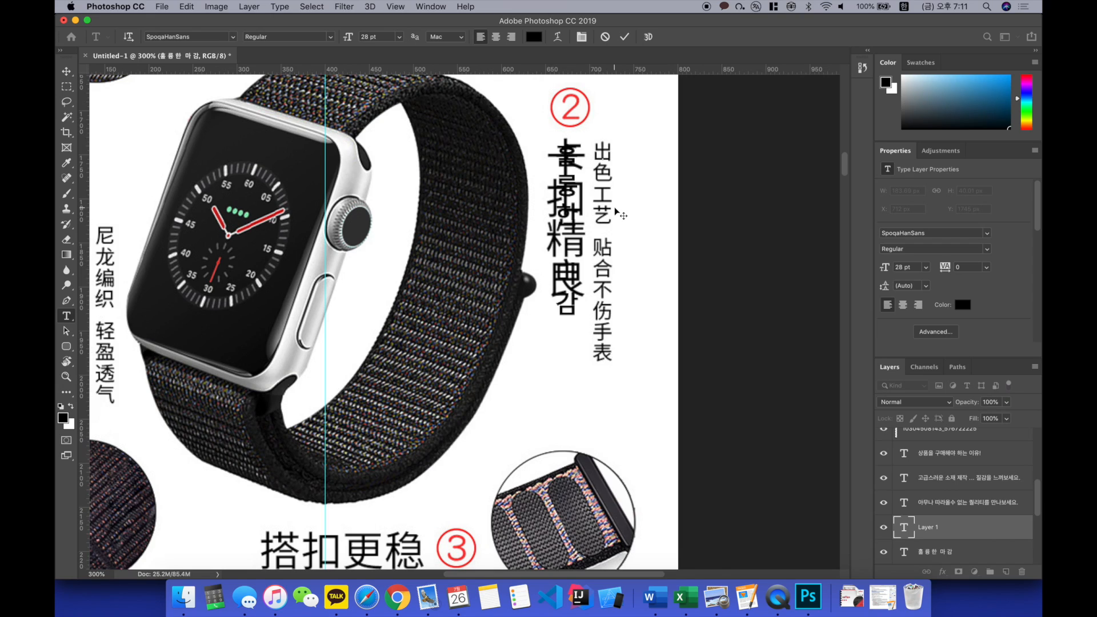
{"action": "type", "text": "완벽하"}
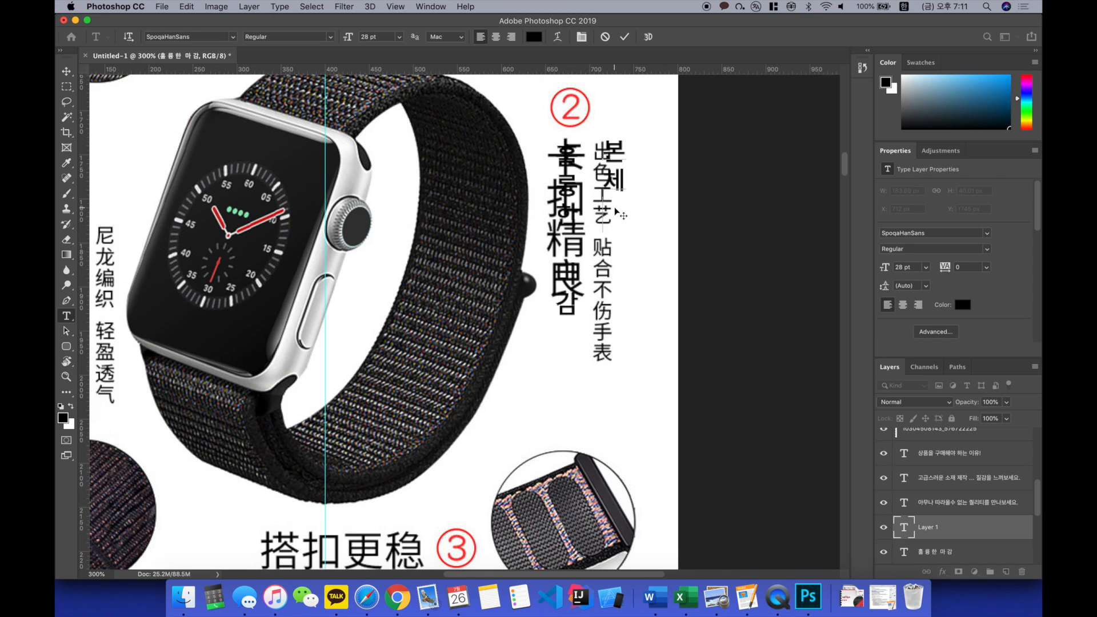
{"action": "type", "text": "ㄴ일체가"}
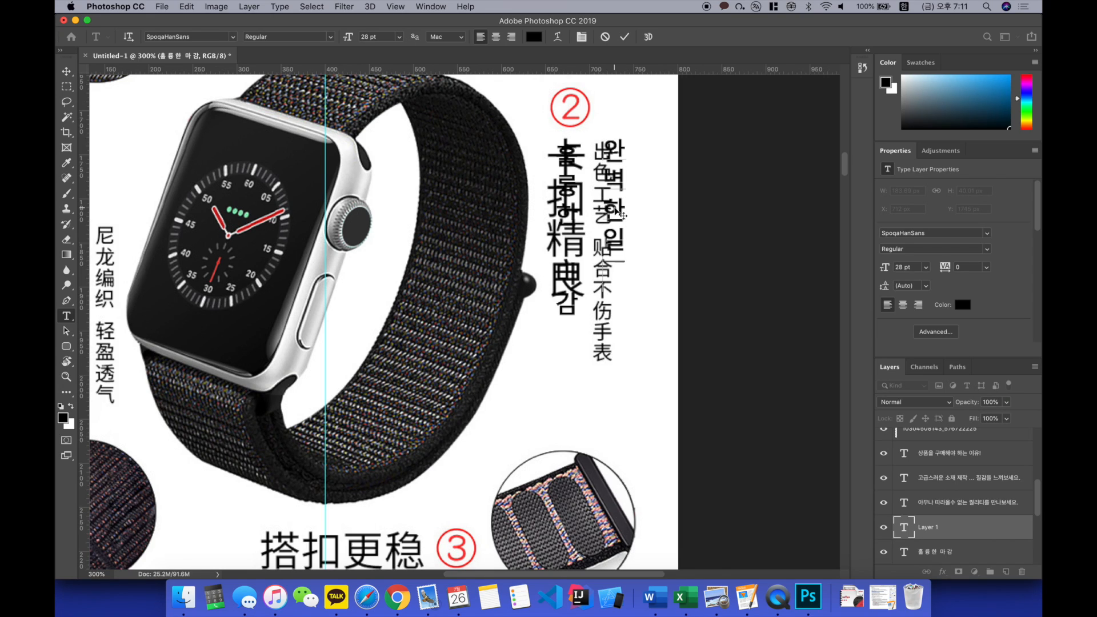
{"action": "type", "text": "ㅁ제공"}
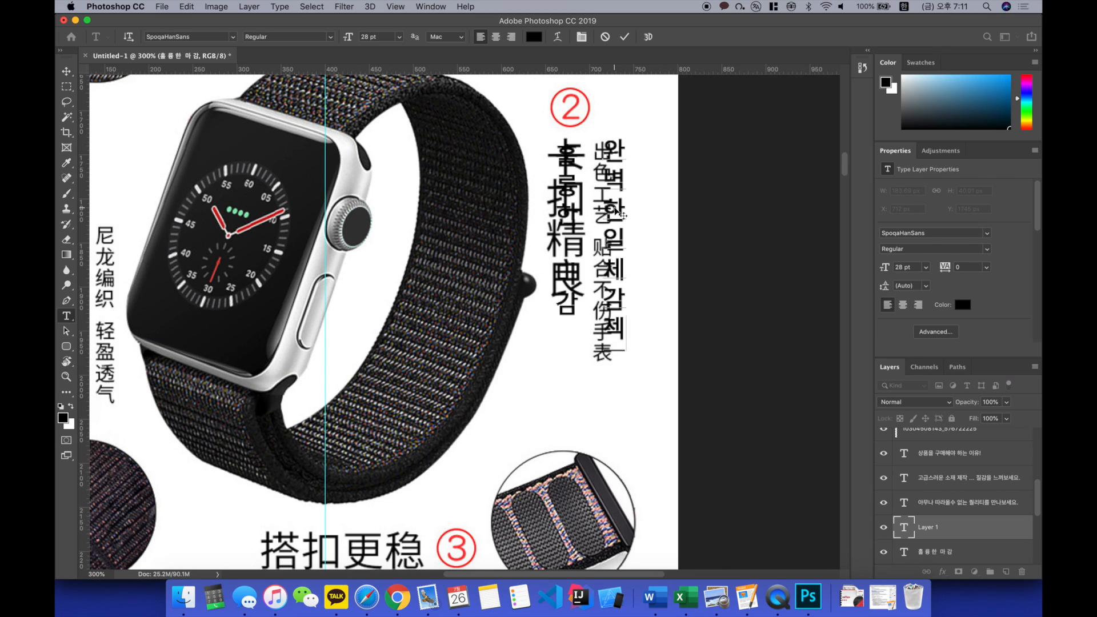
{"action": "type", "text": "!"}
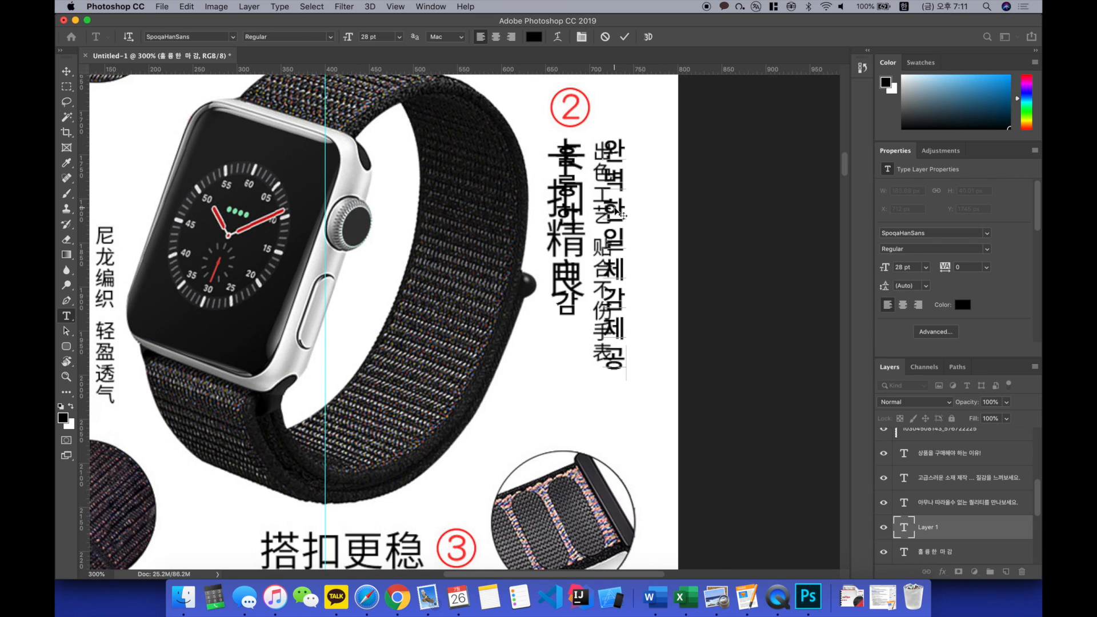
Step: Set the "완벽한일체감제공" caption to 20 pt and move it to X 706 px, Y 1738 px
{"action": "key", "text": "super+a"}
{"action": "double_click", "coordinate": [379, 38]}
{"action": "type", "text": "20"}
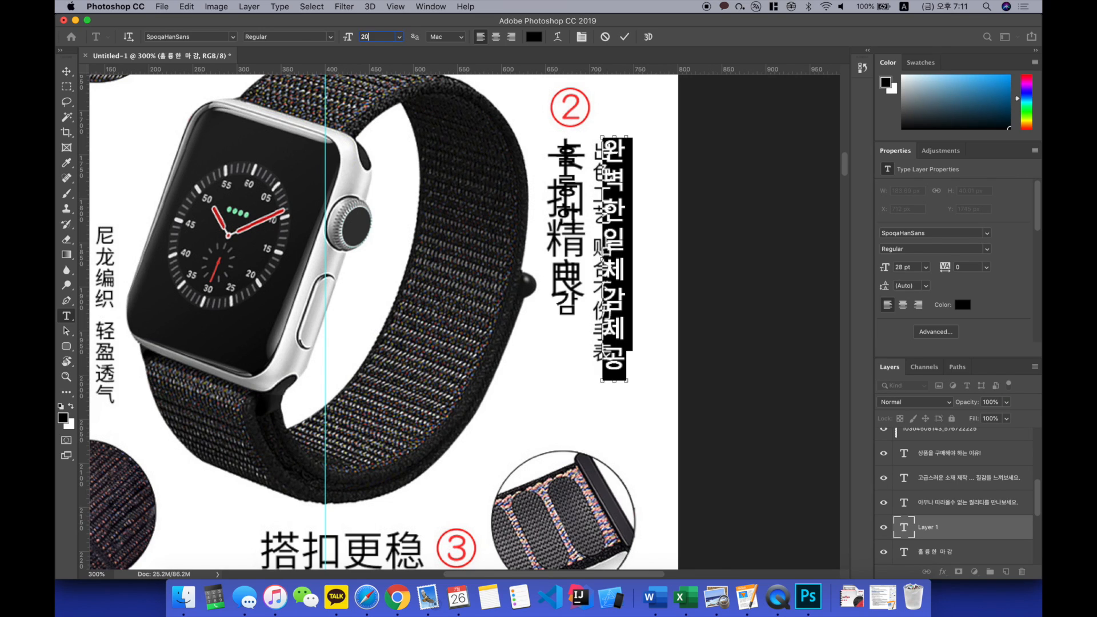
{"action": "key", "text": "Return"}
{"action": "key", "text": "super+z"}
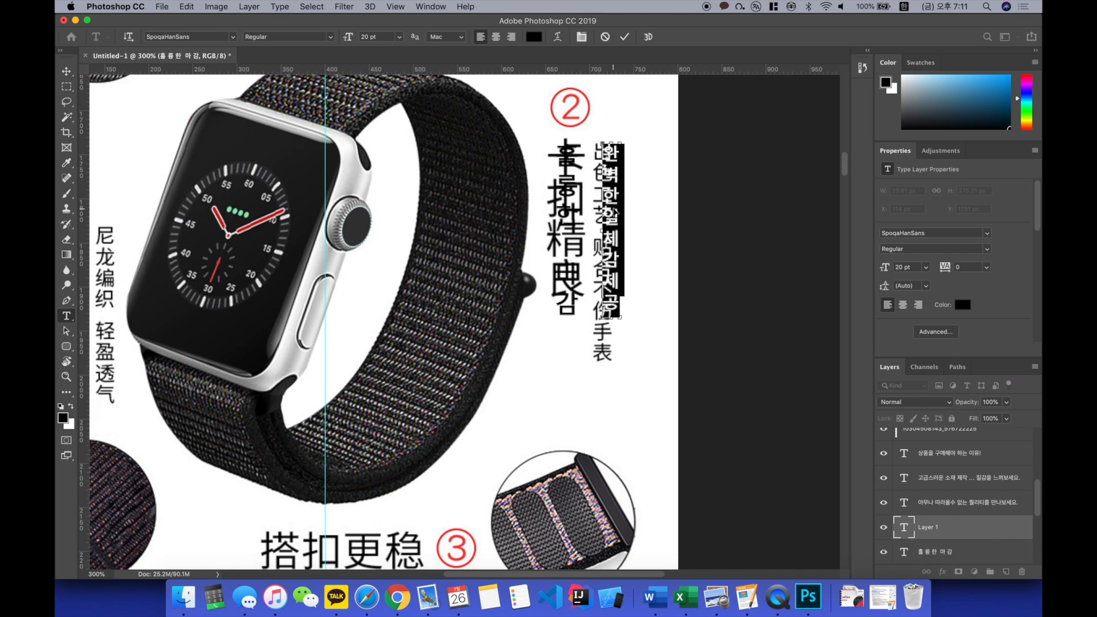
{"action": "key", "text": "super+Return"}
{"action": "key", "text": "v"}
{"action": "left_click_drag", "start_coordinate": [613, 196], "coordinate": [606, 195]}
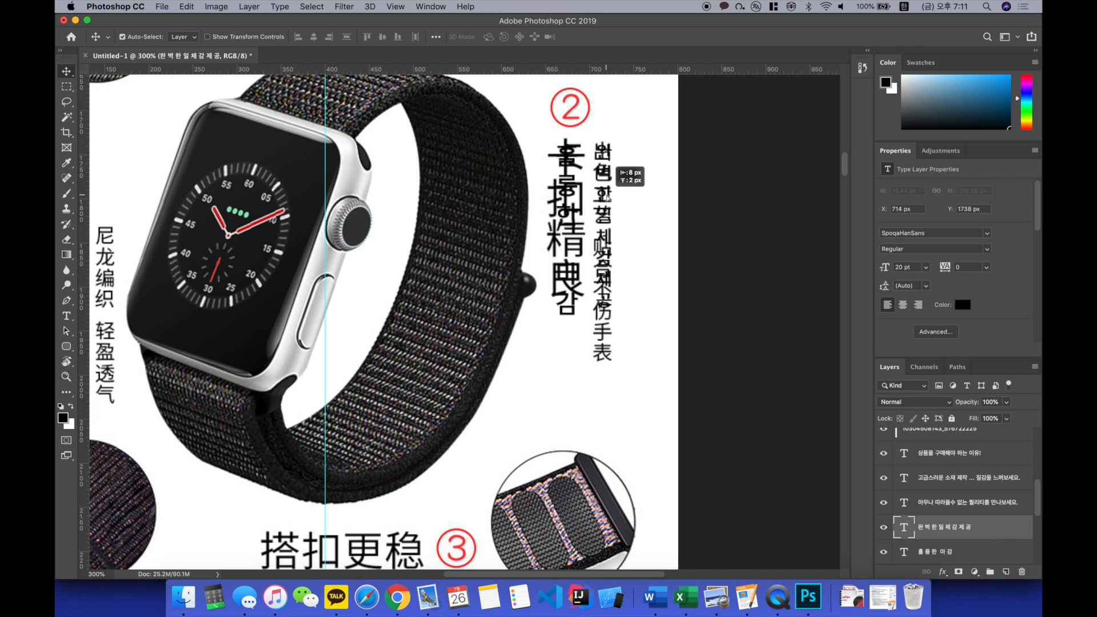
Step: Erase both Chinese text columns below feature number 2 from the product image layer and clear the selection
{"action": "left_click", "coordinate": [659, 207]}
{"action": "key", "text": "m"}
{"action": "left_click_drag", "start_coordinate": [548, 141], "coordinate": [667, 392]}
{"action": "key", "text": "Delete"}
{"action": "key", "text": "super+d"}
Step: Nudge the small "완벽한일체감제공" caption up to Y 1737 px
{"action": "scroll", "coordinate": [628, 374], "scroll_direction": "up", "scroll_amount": 4}
{"action": "scroll", "coordinate": [628, 374], "scroll_direction": "left", "scroll_amount": 2}
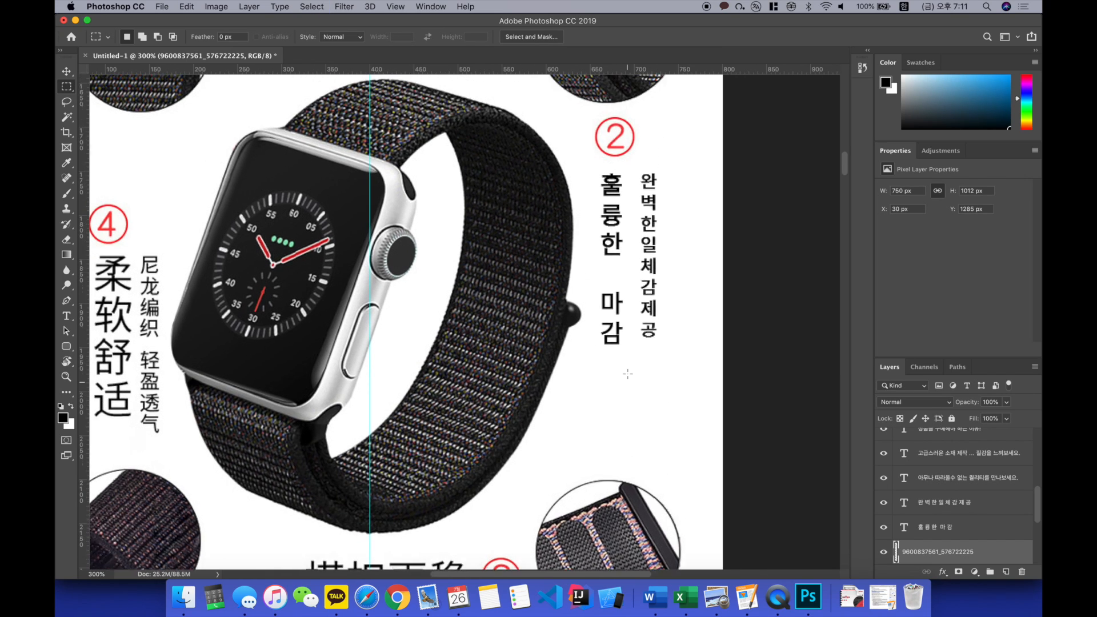
{"action": "scroll", "coordinate": [649, 355], "scroll_direction": "up", "scroll_amount": 2}
{"action": "scroll", "coordinate": [650, 356], "scroll_direction": "left", "scroll_amount": 1}
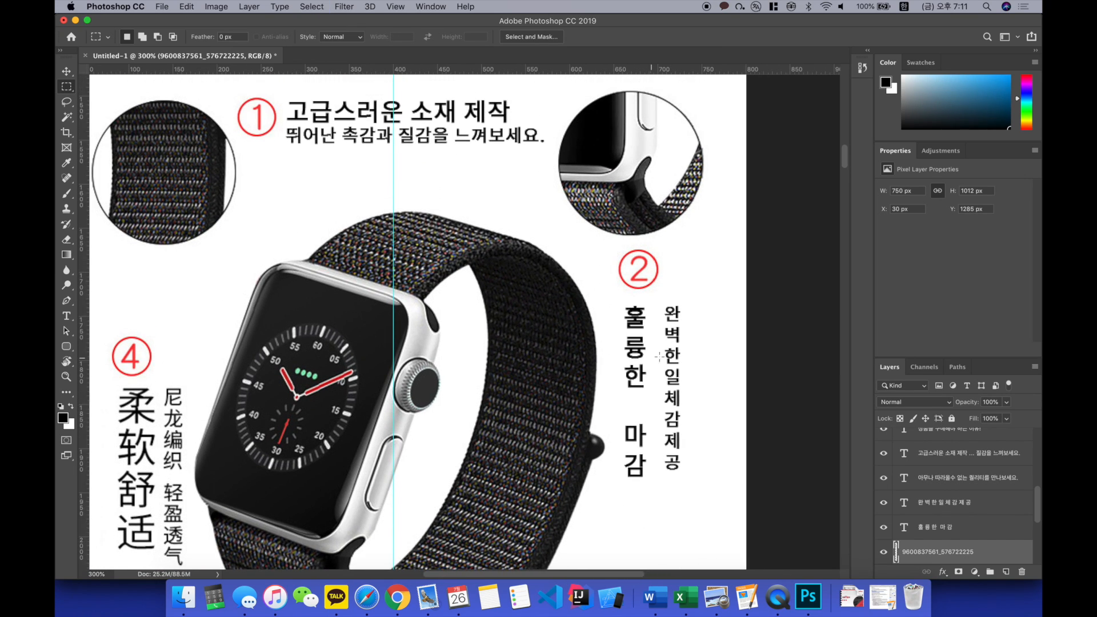
{"action": "key", "text": "v"}
{"action": "left_click", "coordinate": [678, 355]}
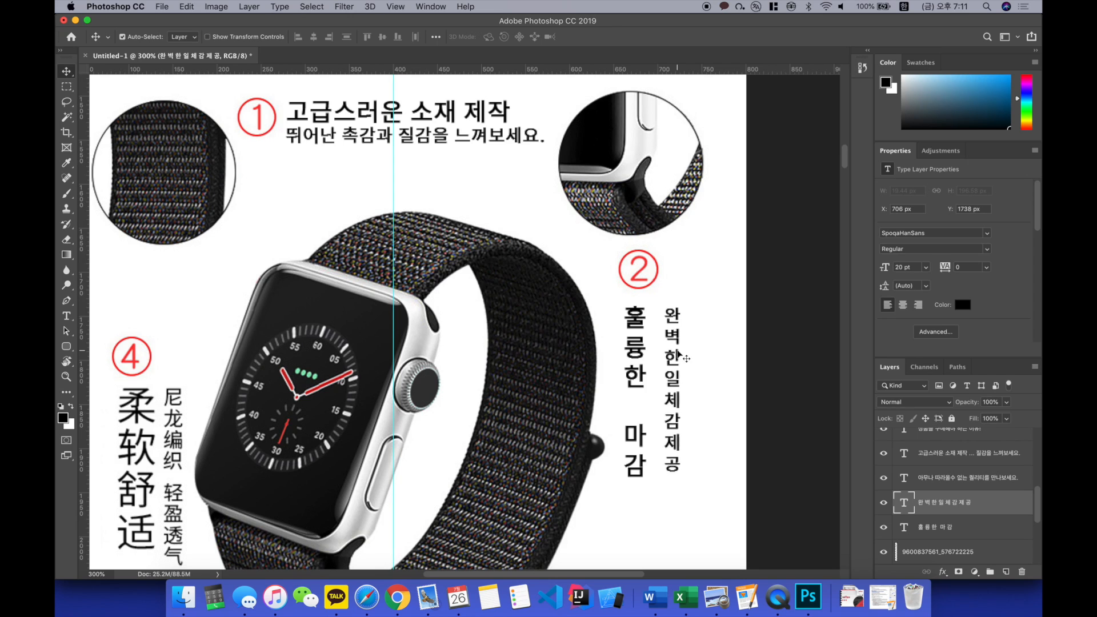
{"action": "scroll", "coordinate": [678, 354], "scroll_direction": "left", "scroll_amount": 1}
{"action": "scroll", "coordinate": [678, 355], "scroll_direction": "up", "scroll_amount": 1}
{"action": "scroll", "coordinate": [677, 349], "scroll_direction": "left", "scroll_amount": 2}
{"action": "scroll", "coordinate": [677, 349], "scroll_direction": "up", "scroll_amount": 3}
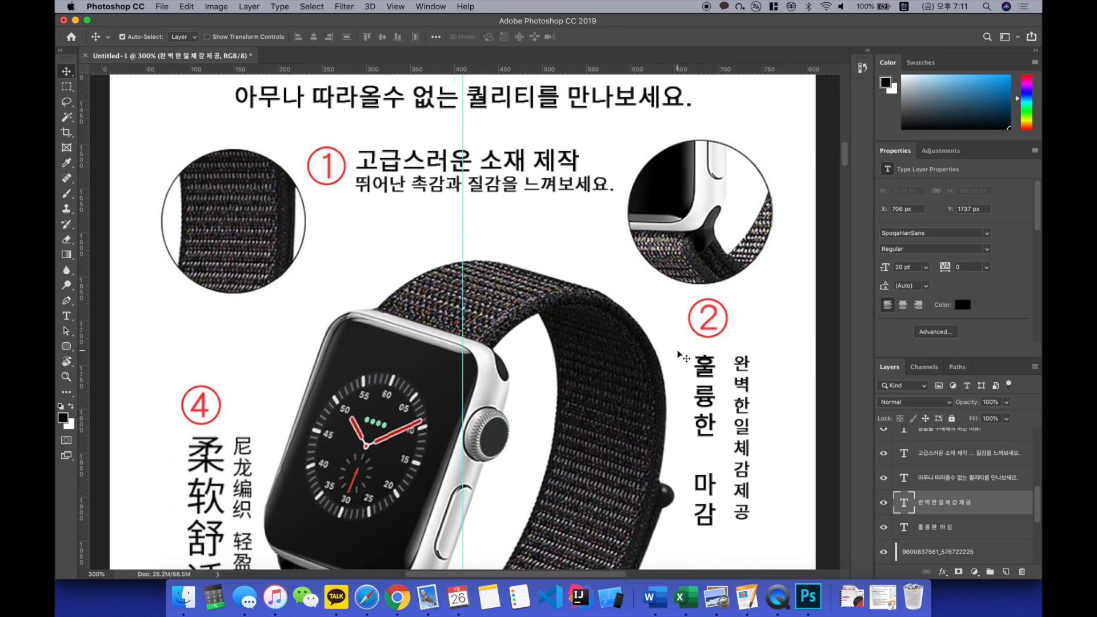
{"action": "key", "text": "super+minus"}
{"action": "key", "text": "super+minus"}
{"action": "key", "text": "super+equal"}
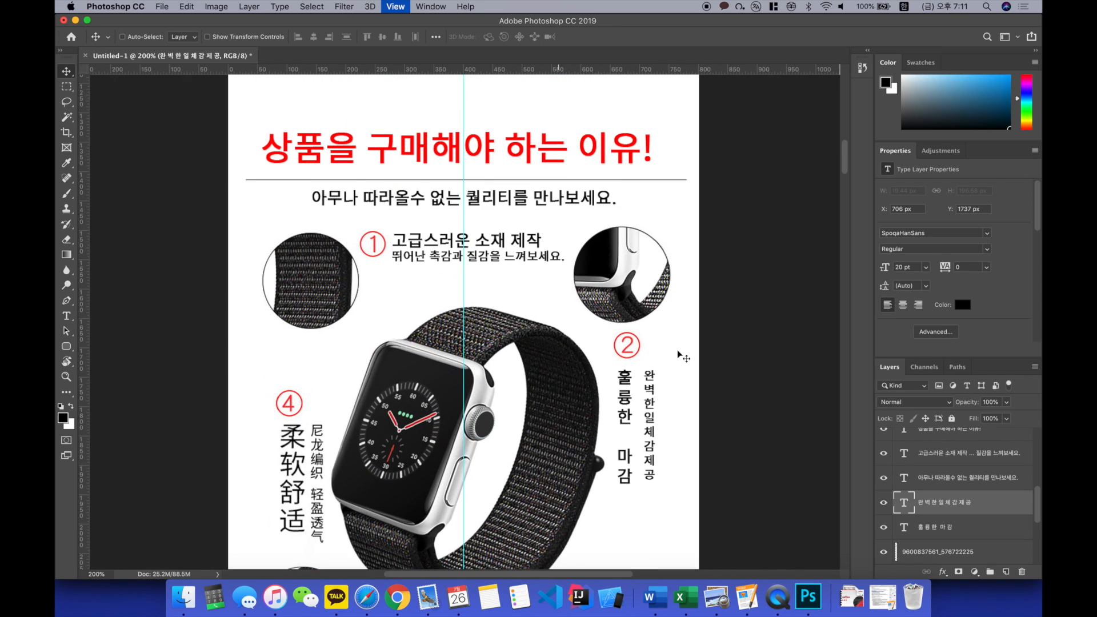
Step: Add a black 28 pt caption reading "역동적인 활동에도 견뎌요!" beside feature number 3, positioned at X 199 px, Y 2187 px
{"action": "scroll", "coordinate": [677, 350], "scroll_direction": "down", "scroll_amount": 1}
{"action": "scroll", "coordinate": [677, 350], "scroll_direction": "down", "scroll_amount": 1}
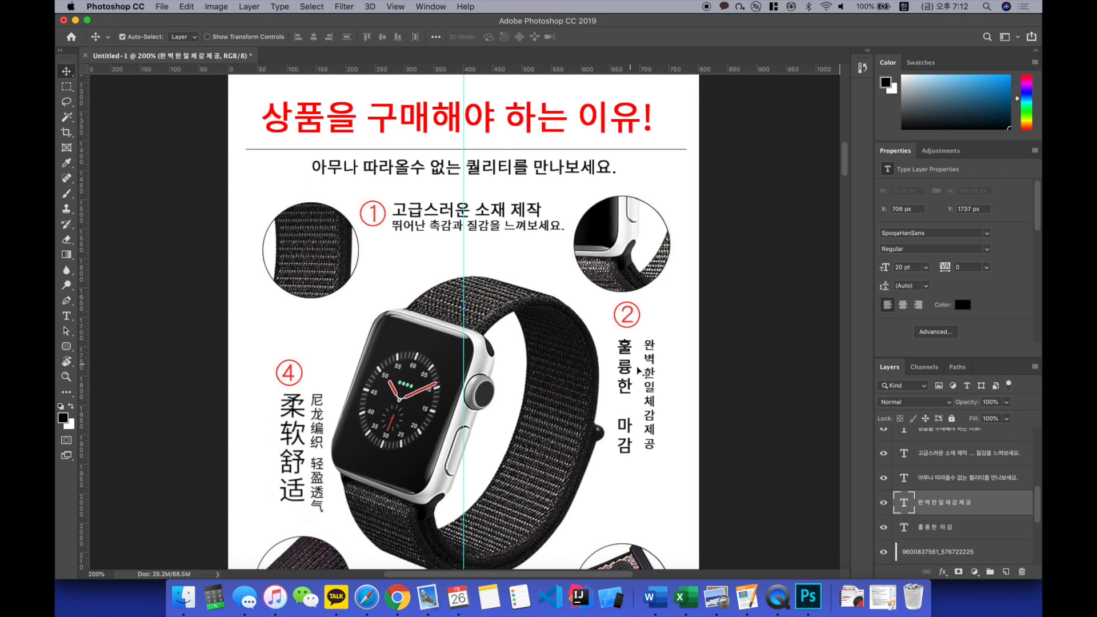
{"action": "scroll", "coordinate": [594, 312], "scroll_direction": "down", "scroll_amount": 1}
{"action": "scroll", "coordinate": [581, 303], "scroll_direction": "down", "scroll_amount": 2}
{"action": "scroll", "coordinate": [581, 302], "scroll_direction": "up", "scroll_amount": 3}
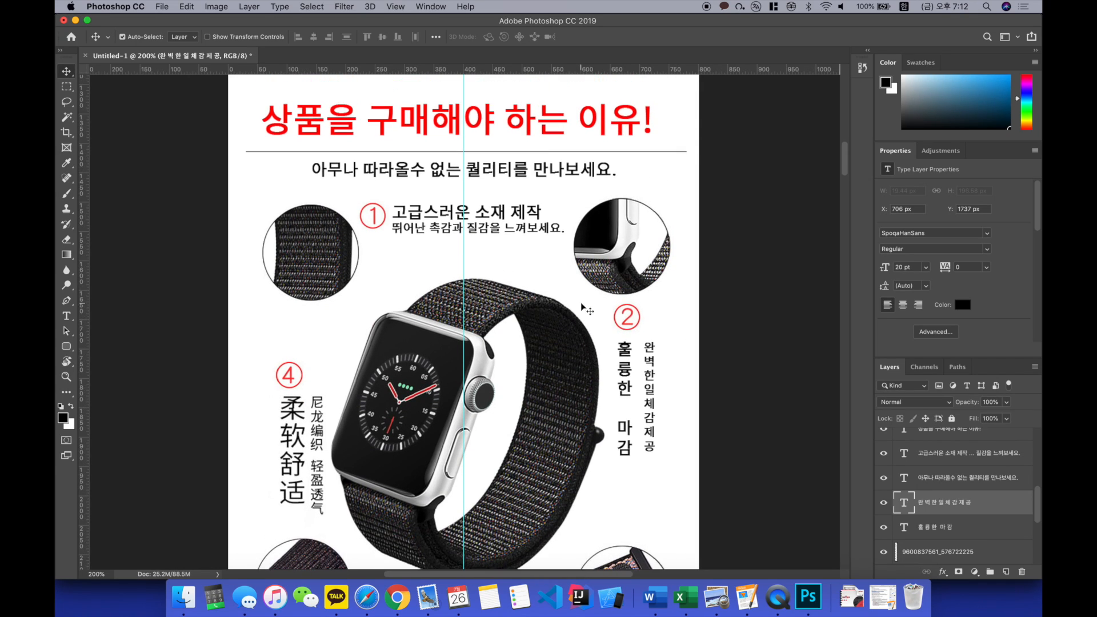
{"action": "scroll", "coordinate": [581, 303], "scroll_direction": "down", "scroll_amount": 1}
{"action": "scroll", "coordinate": [498, 247], "scroll_direction": "down", "scroll_amount": 4}
{"action": "key", "text": "t"}
{"action": "left_click", "coordinate": [413, 479]}
{"action": "type", "text": "실생활에 어울려요!"}
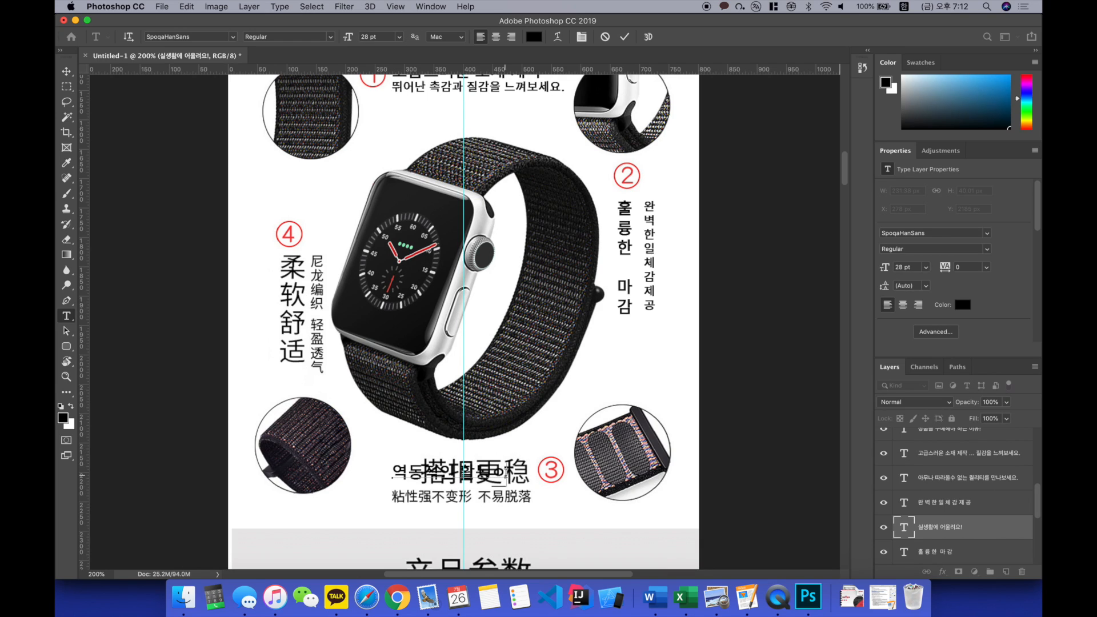
{"action": "type", "text": "ㄴ뎌요!"}
{"action": "left_click_drag", "start_coordinate": [496, 315], "coordinate": [449, 315]}
{"action": "key", "text": "super+Return"}
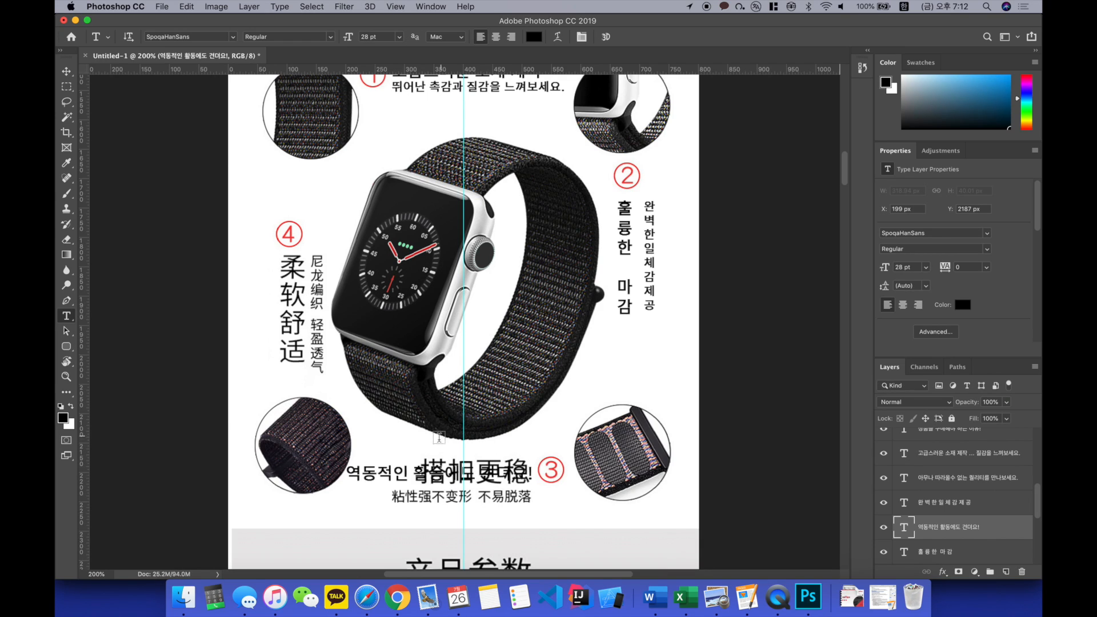
Step: Add a 20 pt caption reading "뛰어난 부착성으로 혼자 벗겨지지 않아요!" below feature 3's caption, positioned at X 162 px, Y 2232 px
{"action": "left_click", "coordinate": [409, 498]}
{"action": "key", "text": "BackSpace"}
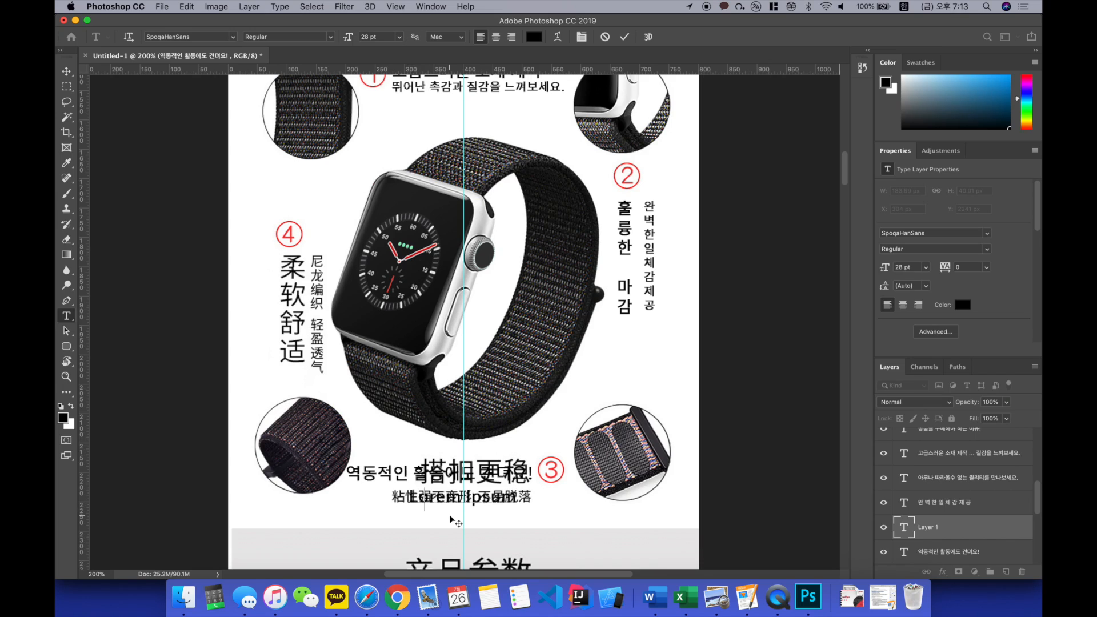
{"action": "type", "text": "뛰어난 착용감"}
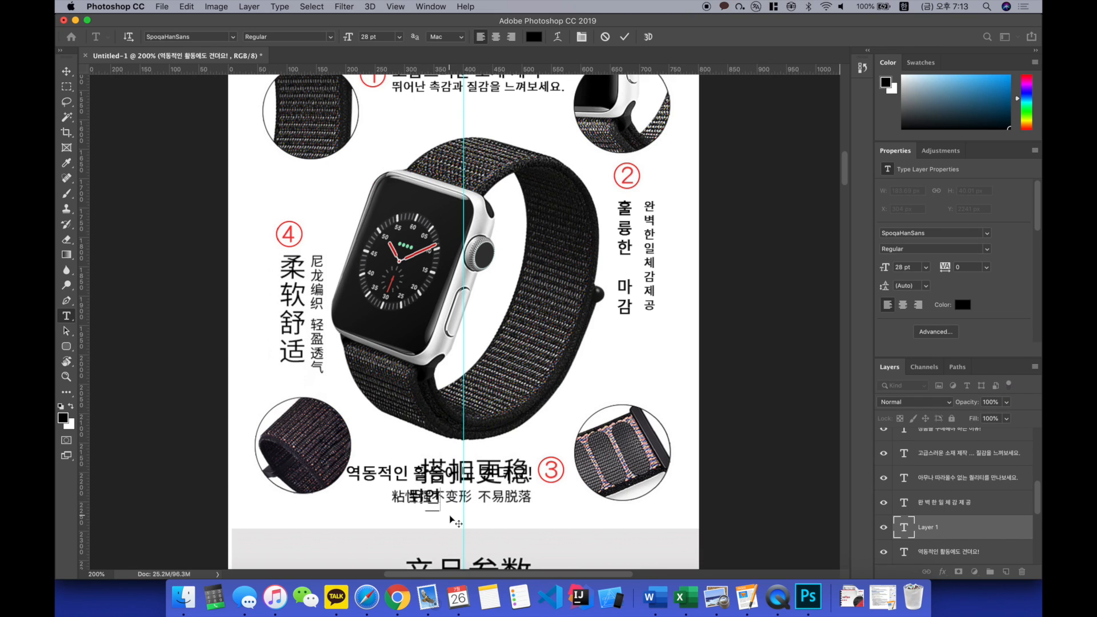
{"action": "type", "text": "으"}
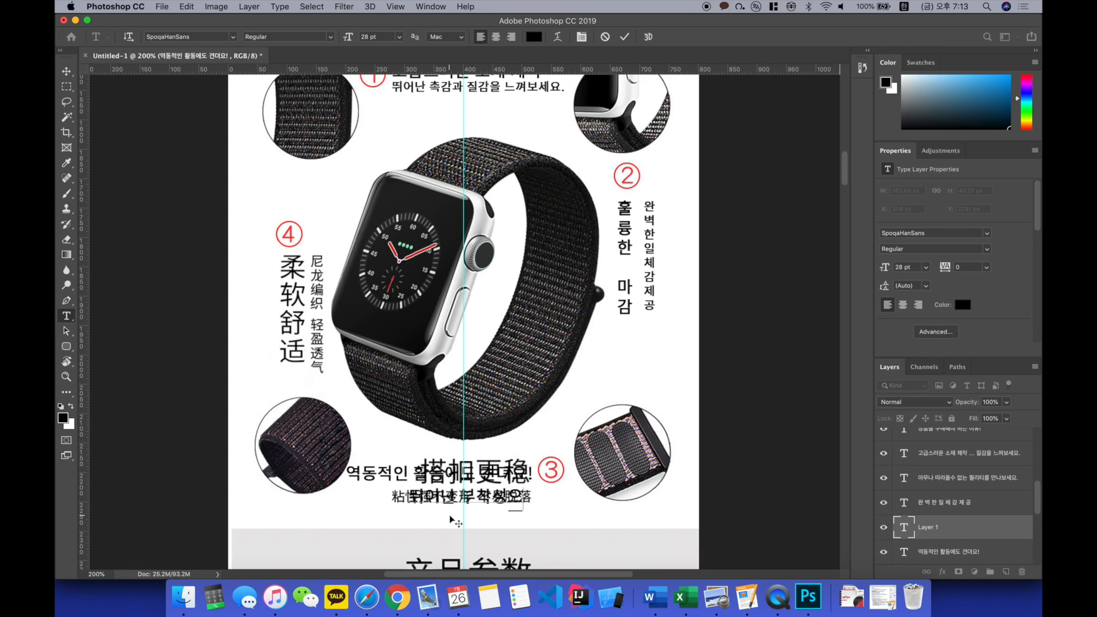
{"action": "type", "text": "로 혼자 벗겨지지 않아요!"}
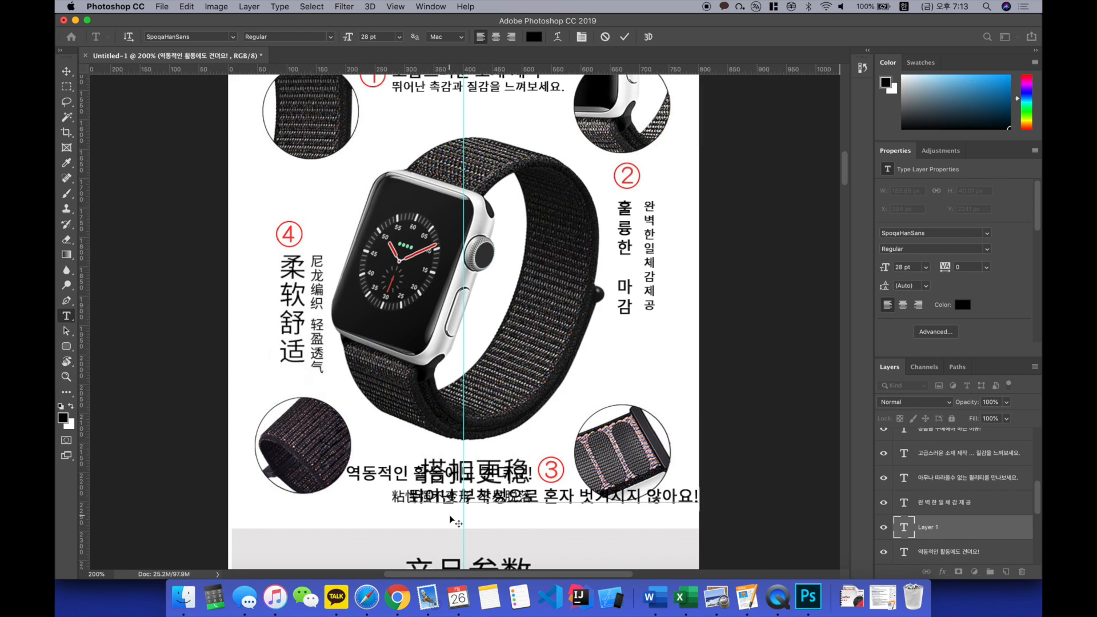
{"action": "key", "text": "ctrl+a"}
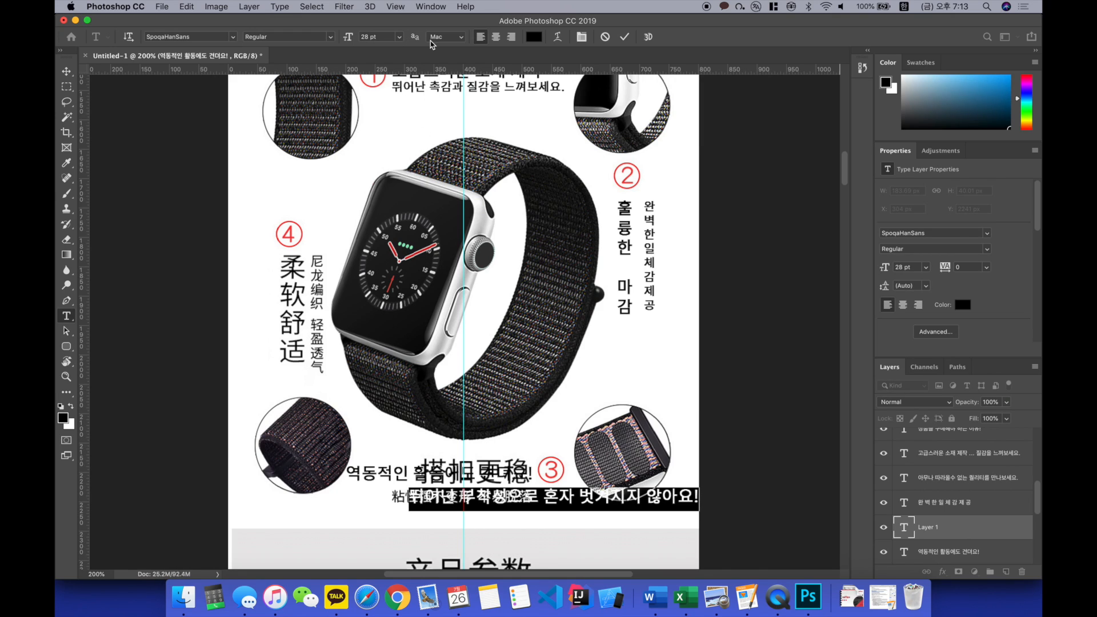
{"action": "key", "text": "super+Return"}
{"action": "key", "text": "v"}
{"action": "left_click_drag", "start_coordinate": [498, 494], "coordinate": [413, 495]}
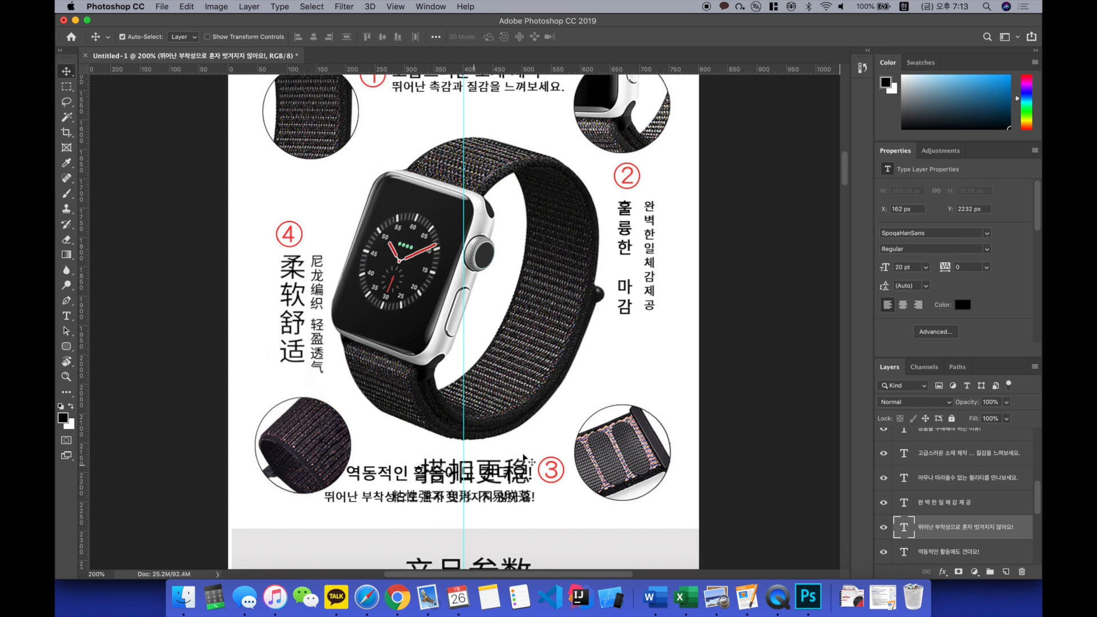
Step: Erase both Chinese text lines beside feature number 3 from the product image layer and clear the selection
{"action": "left_click", "coordinate": [531, 449]}
{"action": "key", "text": "m"}
{"action": "mouse_move", "coordinate": [377, 455]}
{"action": "left_mouse_down"}
{"action": "mouse_move", "coordinate": [562, 512]}
{"action": "mouse_move", "coordinate": [535, 512]}
{"action": "left_mouse_up"}
{"action": "key", "text": "Delete"}
{"action": "key", "text": "super+d"}
Step: Shorten the feature 3 caption to "역동적인 활동도 견뎌요!" and move it to X 231 px, Y 2195 px
{"action": "key", "text": "v"}
{"action": "left_click_drag", "start_coordinate": [485, 467], "coordinate": [489, 477]}
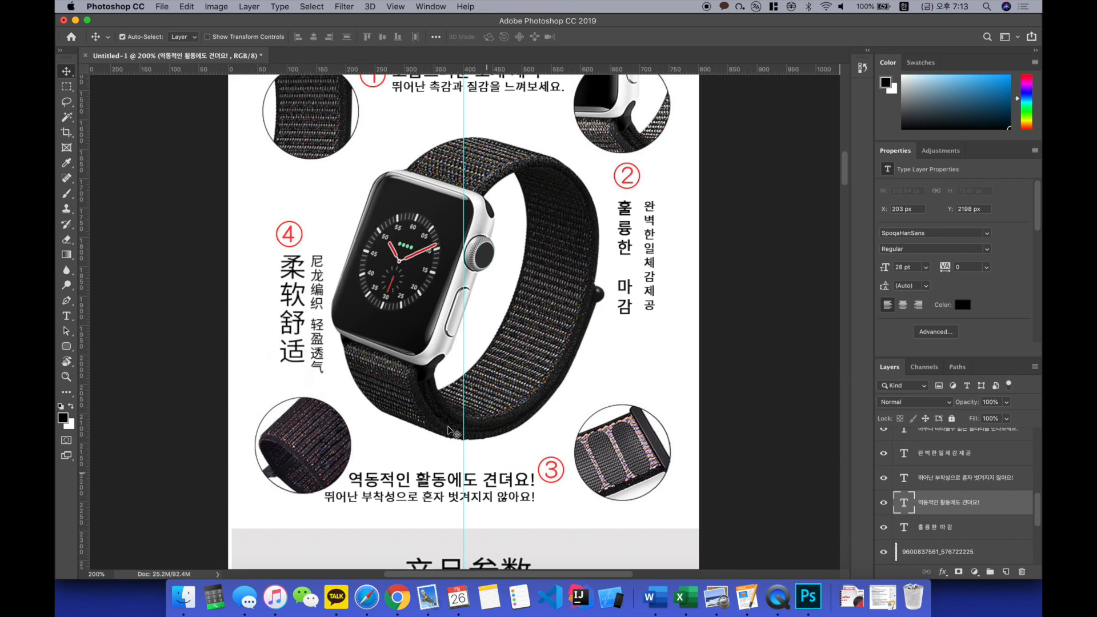
{"action": "scroll", "coordinate": [341, 339], "scroll_direction": "up", "scroll_amount": 2}
{"action": "key", "text": "t"}
{"action": "left_click", "coordinate": [487, 502]}
{"action": "key", "text": "shift+Right"}
{"action": "key", "text": "shift+Right"}
{"action": "key", "text": "shift+Right"}
{"action": "key", "text": "Left"}
{"action": "key", "text": "Left"}
{"action": "key", "text": "shift+Left"}
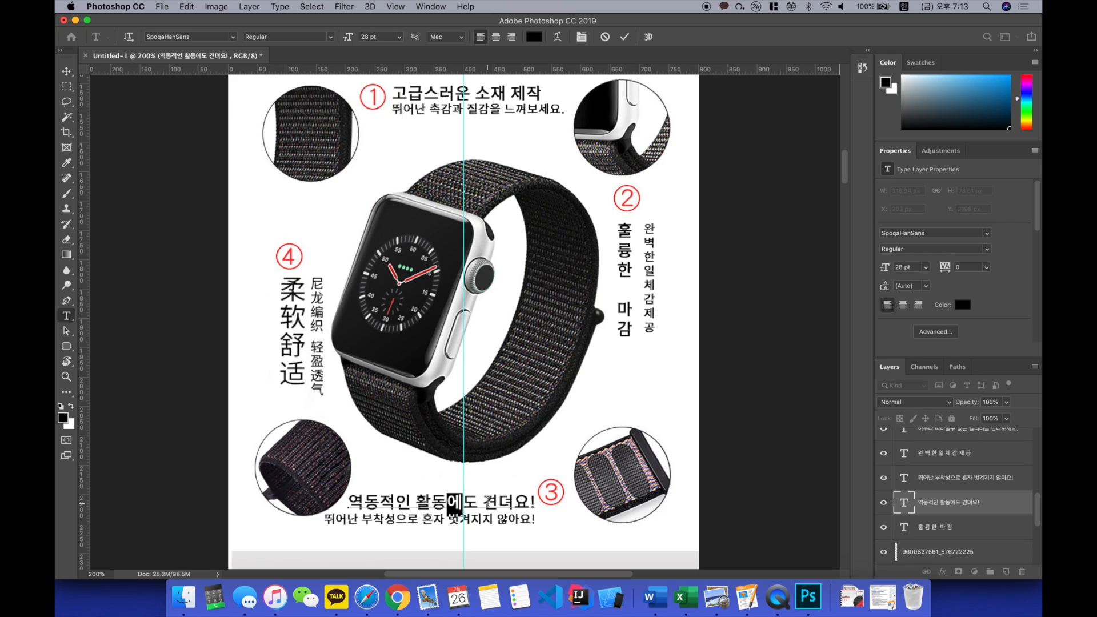
{"action": "key", "text": "BackSpace"}
{"action": "key", "text": "super+Return"}
{"action": "key", "text": "v"}
{"action": "left_click_drag", "start_coordinate": [489, 503], "coordinate": [499, 506]}
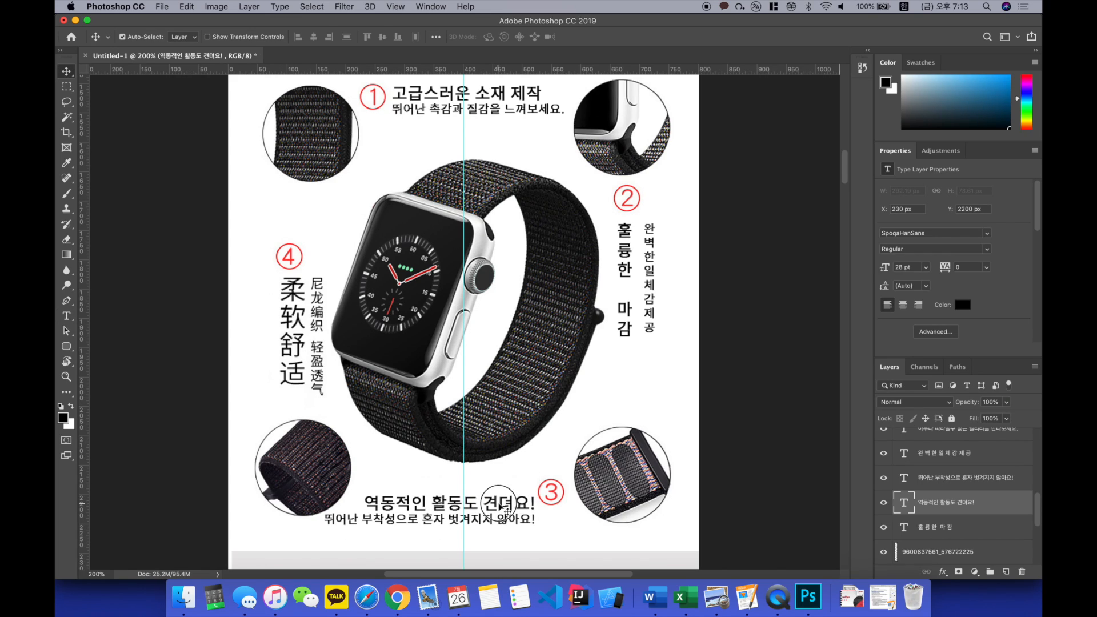
Step: Add a vertical 28 pt caption reading "뛰어난착용감", one character per line, below feature number 4
{"action": "scroll", "coordinate": [499, 507], "scroll_direction": "up", "scroll_amount": 1}
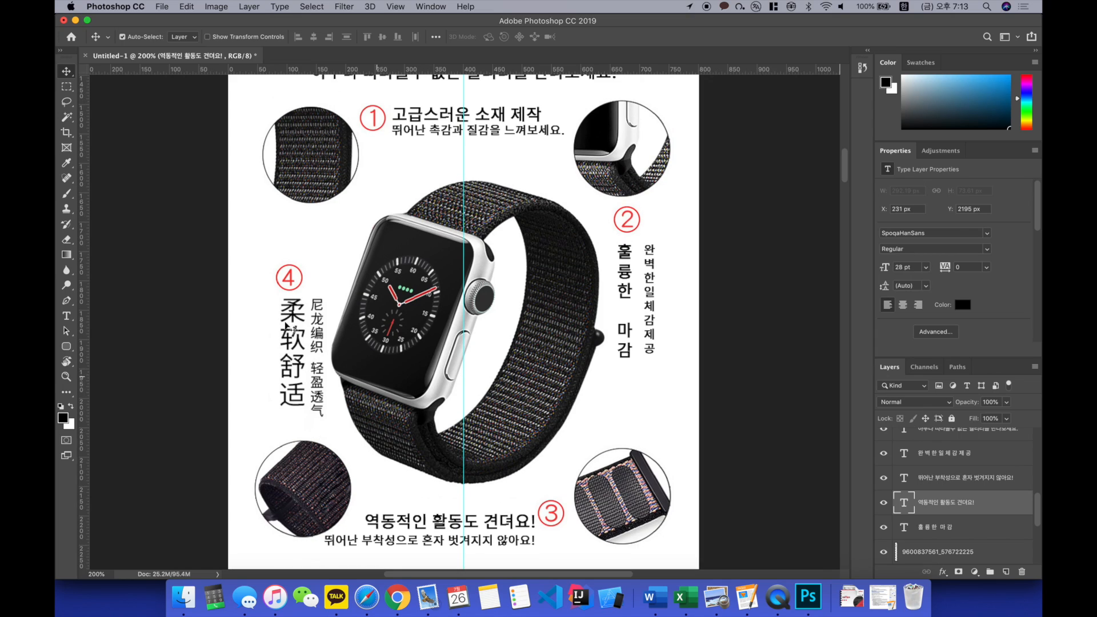
{"action": "key", "text": "t"}
{"action": "scroll", "coordinate": [269, 359], "scroll_direction": "up", "scroll_amount": 1}
{"action": "left_click", "coordinate": [269, 359]}
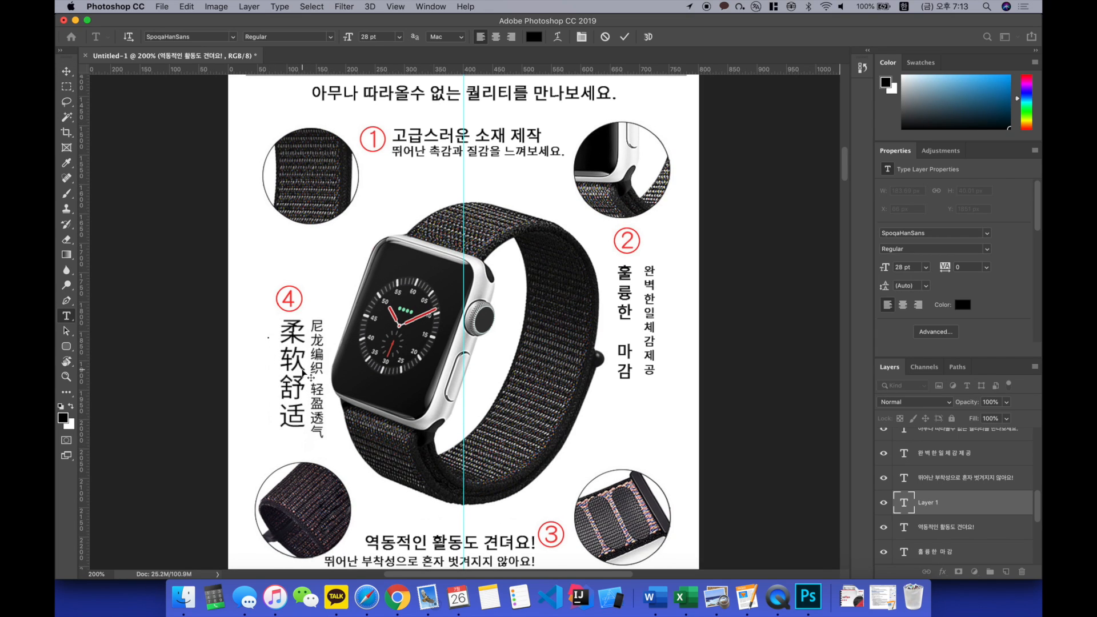
{"action": "type", "text": "뛰어난 착"}
{"action": "key", "text": "Return"}
{"action": "type", "text": "용"}
{"action": "key", "text": "Return"}
{"action": "type", "text": "감"}
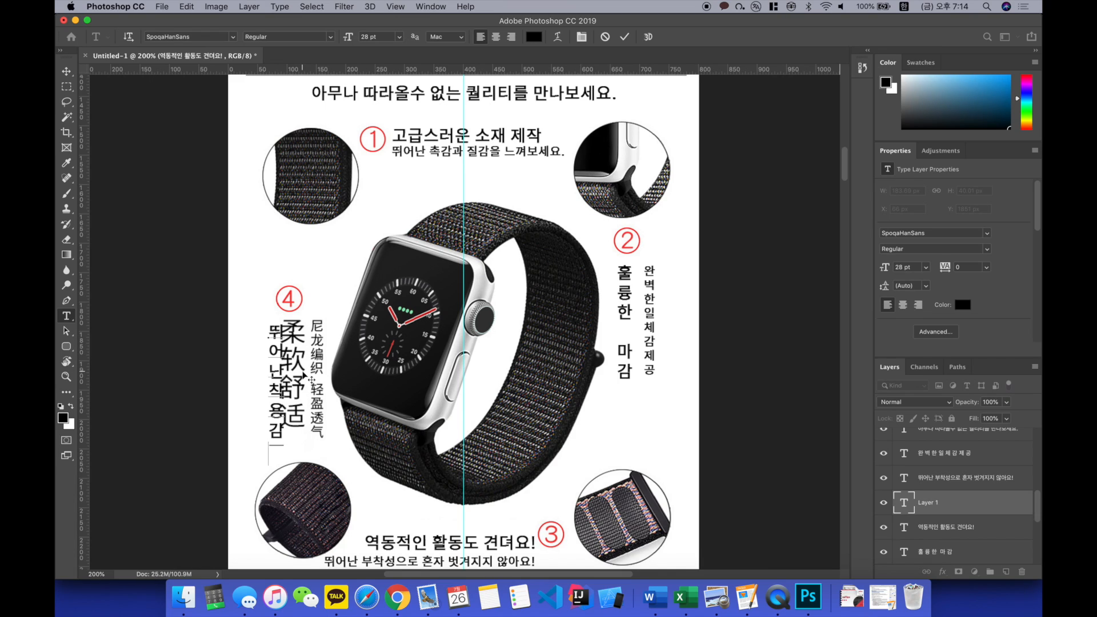
{"action": "key", "text": "super+Return"}
Step: Add a smaller vertical caption "통풍이잘되는우수성" below feature number 4 and move the "뛰어난착용감" caption to X 93 px, Y 1829 px
{"action": "left_click", "coordinate": [307, 339]}
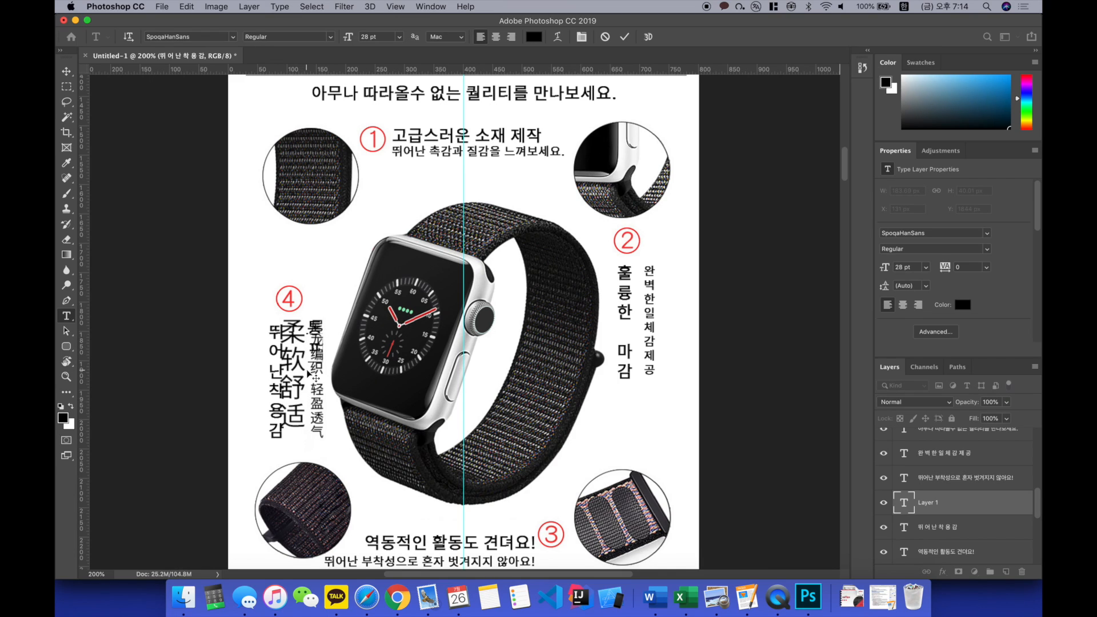
{"action": "type", "text": "통 풍 이 잘 도ㅣ"}
{"action": "key", "text": "Return"}
{"action": "type", "text": "는"}
{"action": "key", "text": "Return"}
{"action": "type", "text": "우"}
{"action": "key", "text": "Return"}
{"action": "type", "text": "ㅅㅜ"}
{"action": "key", "text": "Return"}
{"action": "type", "text": "성"}
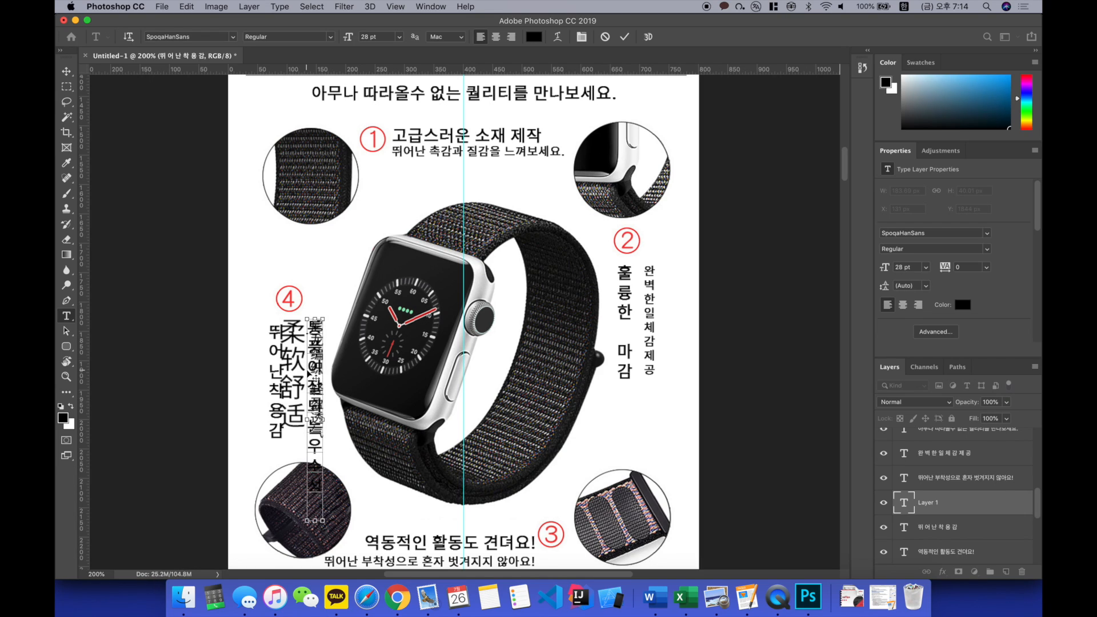
{"action": "key", "text": "super+a"}
{"action": "left_click", "coordinate": [374, 38]}
{"action": "mouse_move", "coordinate": [315, 366]}
{"action": "left_mouse_down"}
{"action": "mouse_move", "coordinate": [279, 355]}
{"action": "mouse_move", "coordinate": [294, 350]}
{"action": "left_mouse_up"}
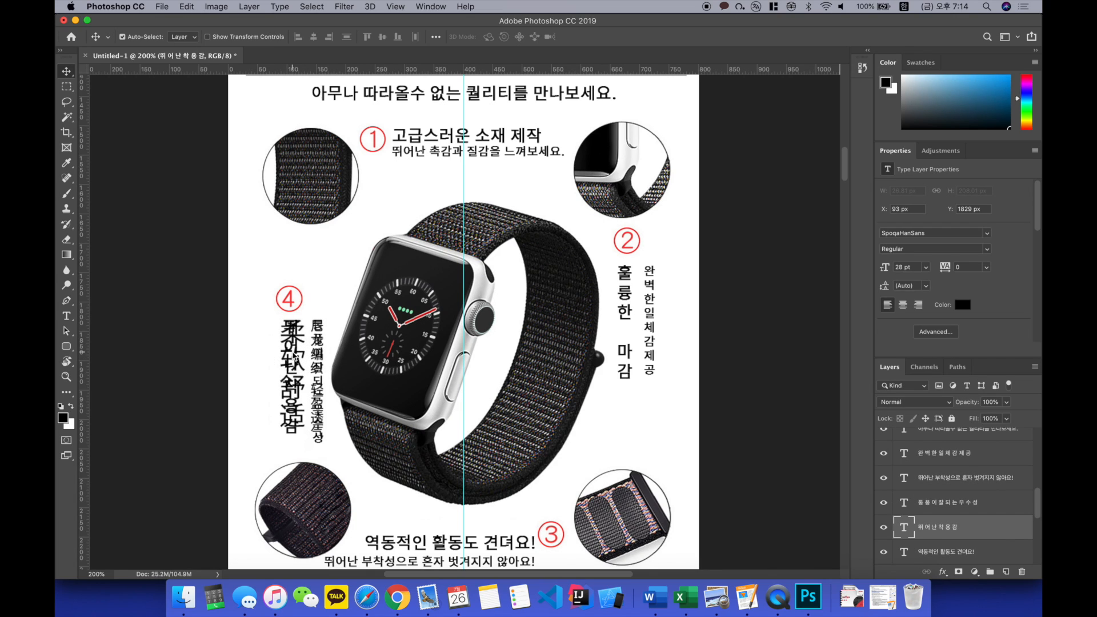
Step: Erase both Chinese text columns below feature number 4 from the product image layer
{"action": "left_click", "coordinate": [265, 315]}
{"action": "key", "text": "m"}
{"action": "left_click_drag", "start_coordinate": [264, 314], "coordinate": [326, 452]}
{"action": "key", "text": "Delete"}
Step: Review the four translated feature captions and the specification section that follows them
{"action": "key", "text": "super+minus"}
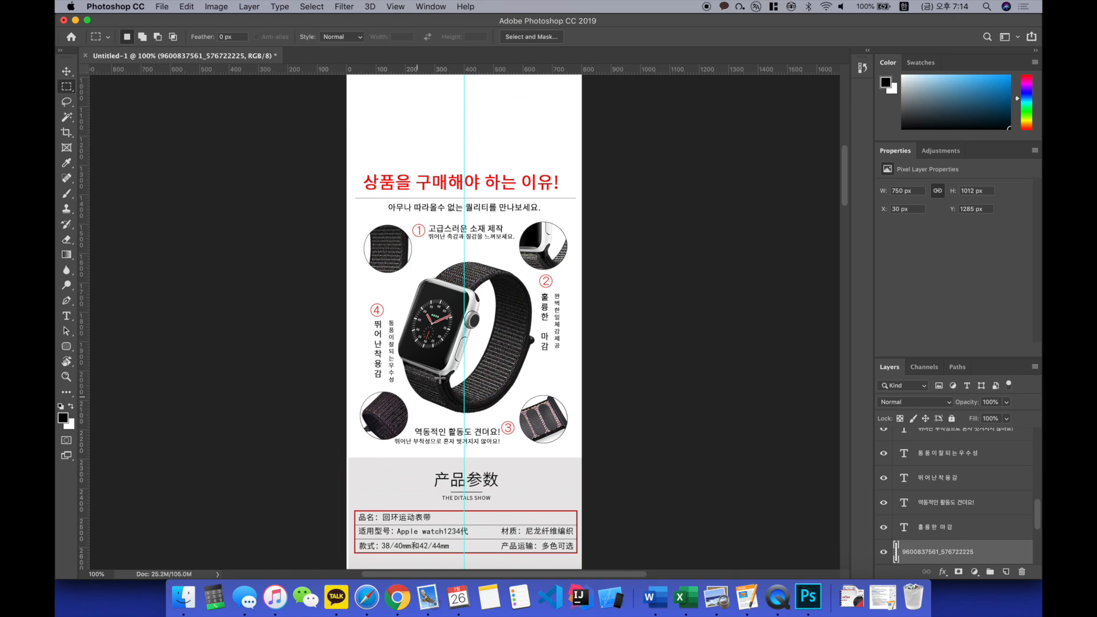
{"action": "key", "text": "v"}
{"action": "scroll", "coordinate": [495, 237], "scroll_direction": "down", "scroll_amount": 3}
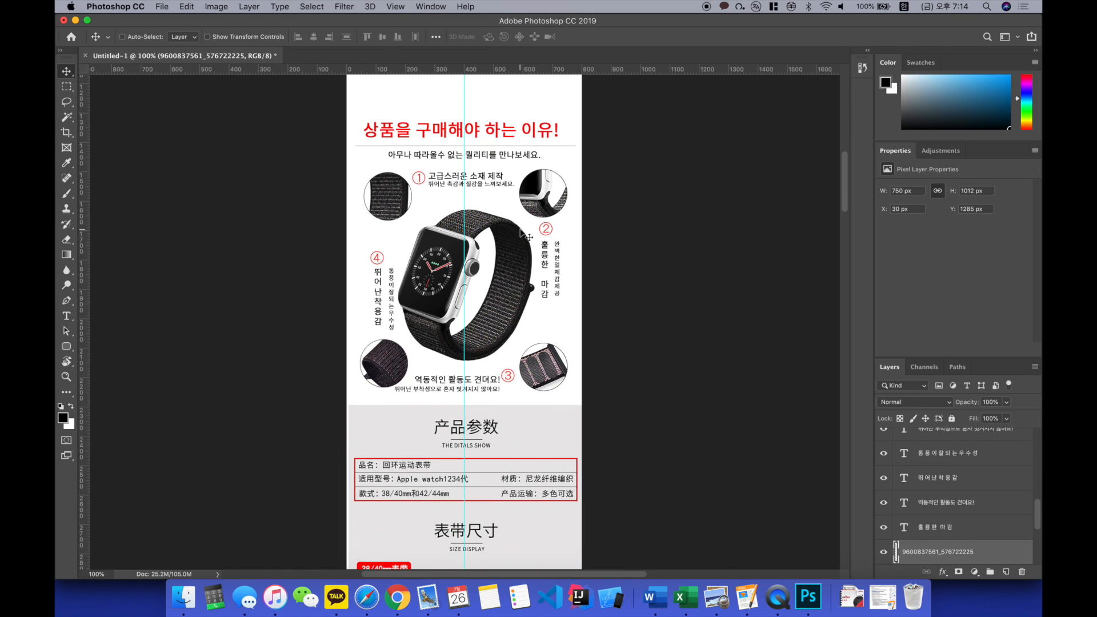
{"action": "key", "text": "super+plus"}
{"action": "scroll", "coordinate": [524, 234], "scroll_direction": "up", "scroll_amount": 10}
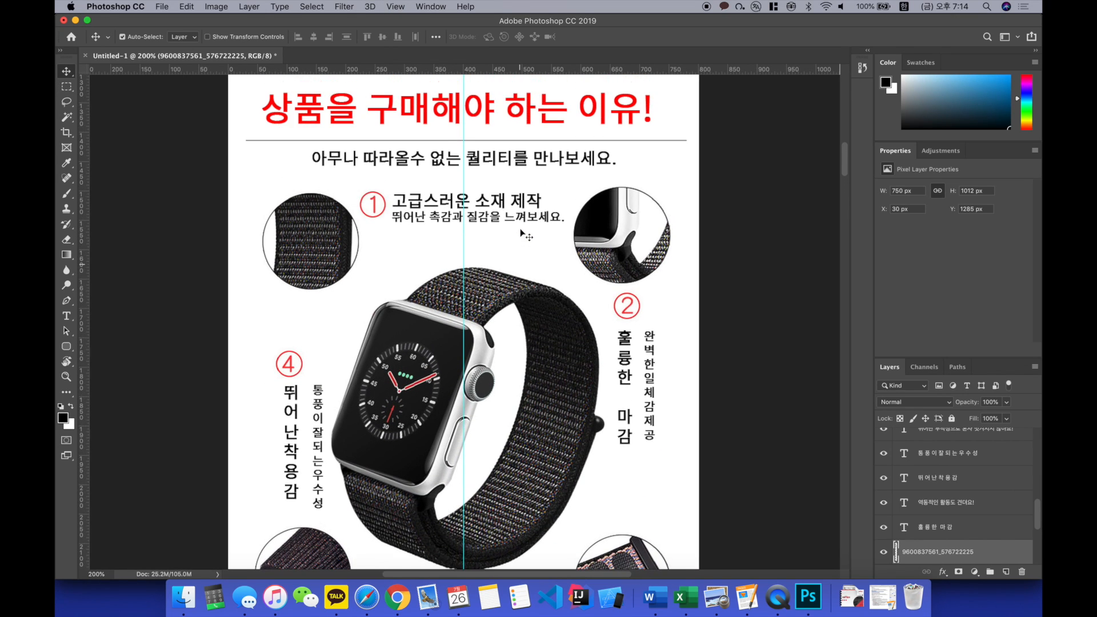
{"action": "scroll", "coordinate": [582, 284], "scroll_direction": "down", "scroll_amount": 10}
{"action": "scroll", "coordinate": [582, 284], "scroll_direction": "up", "scroll_amount": 6}
{"action": "scroll", "coordinate": [584, 284], "scroll_direction": "up", "scroll_amount": 2}
{"action": "scroll", "coordinate": [584, 284], "scroll_direction": "down", "scroll_amount": 6}
{"action": "scroll", "coordinate": [584, 284], "scroll_direction": "up", "scroll_amount": 2}
{"action": "scroll", "coordinate": [584, 284], "scroll_direction": "down", "scroll_amount": 2}
{"action": "scroll", "coordinate": [583, 284], "scroll_direction": "down", "scroll_amount": 10}
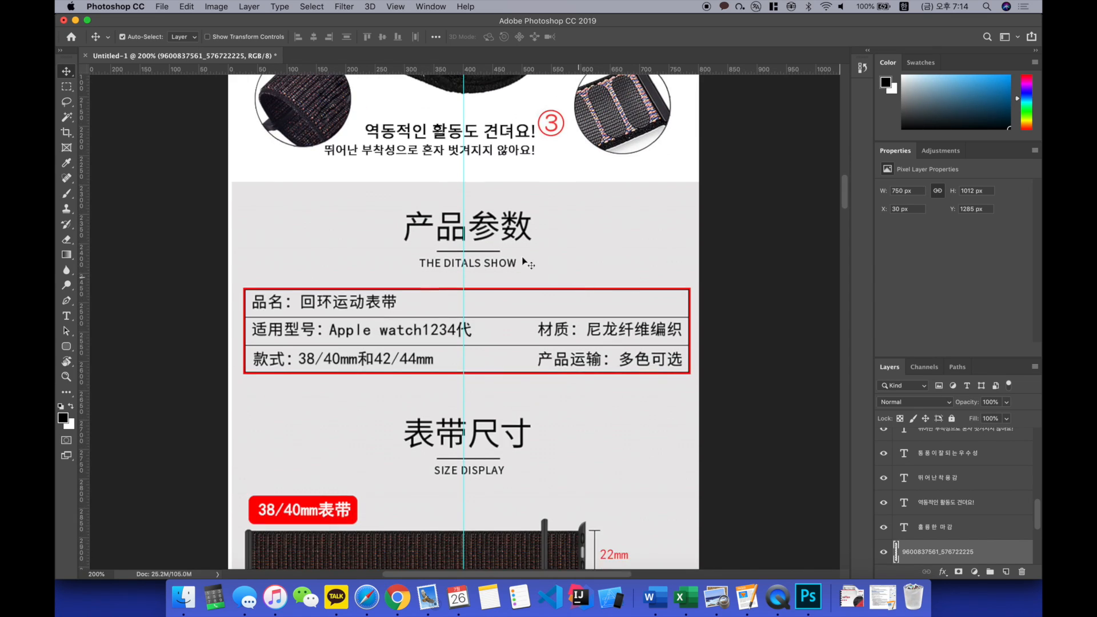
Step: Add the text "품명 : 애플워치 호환 스포츠 루프" over the specification table's first row, positioned at X 38 px, Y 2486 px
{"action": "left_click", "coordinate": [440, 218]}
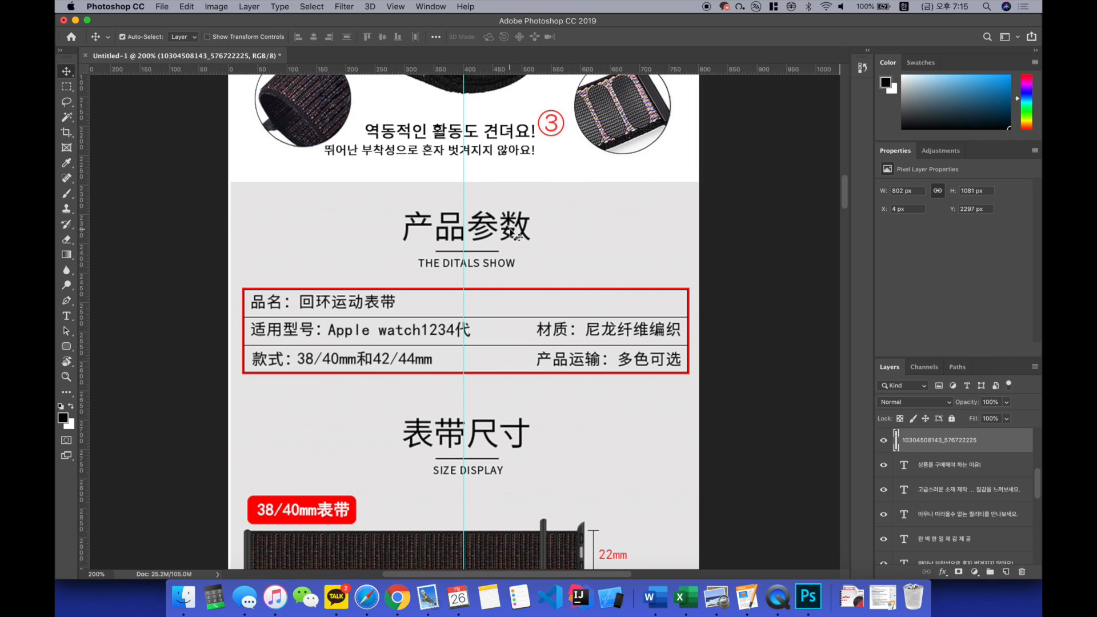
{"action": "key", "text": "t"}
{"action": "left_click", "coordinate": [270, 297]}
{"action": "type", "text": "품명 : 애플워치"}
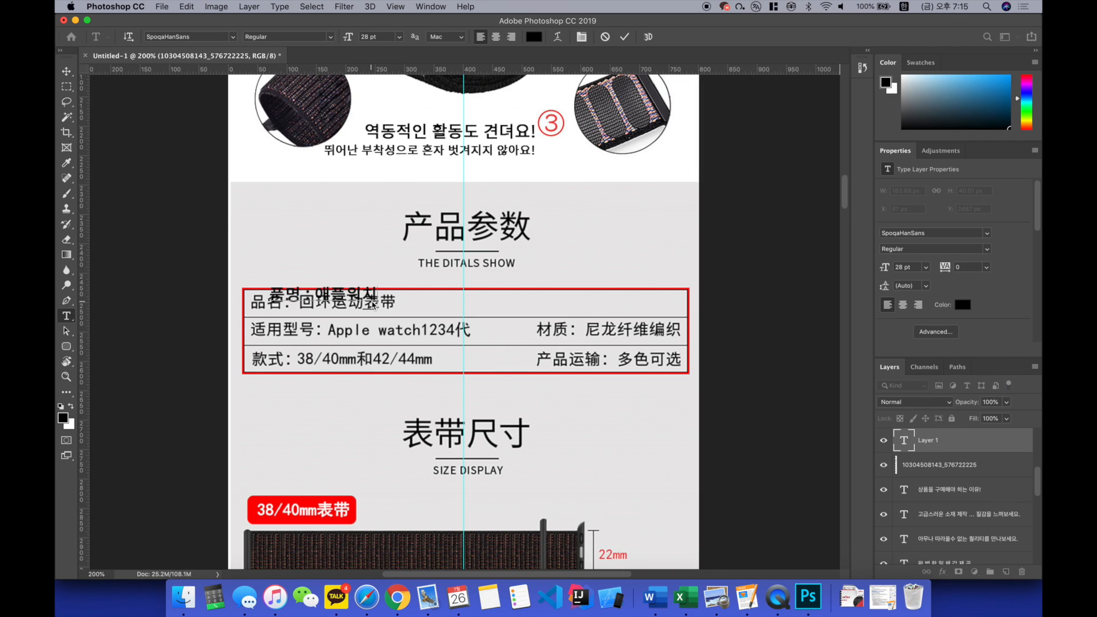
{"action": "type", "text": " 호환"}
{"action": "type", "text": " 스포츠 루프"}
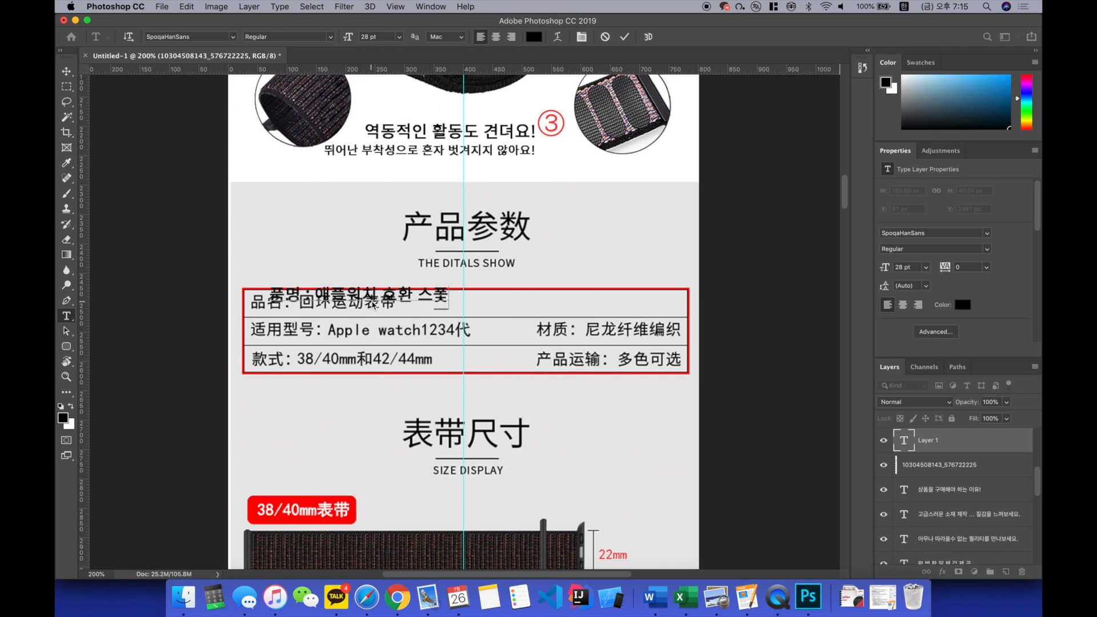
{"action": "key", "text": "super+Return"}
{"action": "left_click_drag", "start_coordinate": [357, 300], "coordinate": [371, 313]}
Step: Add the text "호환제품 : 애플 워치 1 2 3 4" and align it over the specification table's second row
{"action": "key", "text": "t"}
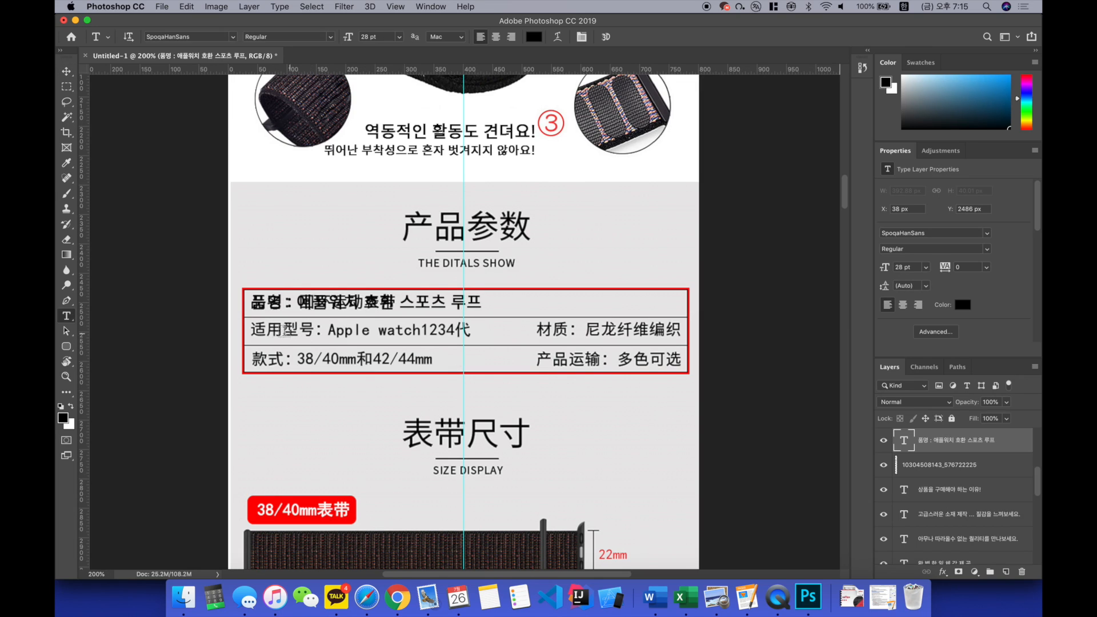
{"action": "left_click", "coordinate": [254, 330]}
{"action": "key", "text": "BackSpace"}
{"action": "type", "text": "호환제품 : 애플 워치 1 2 3 4"}
{"action": "key", "text": "Escape"}
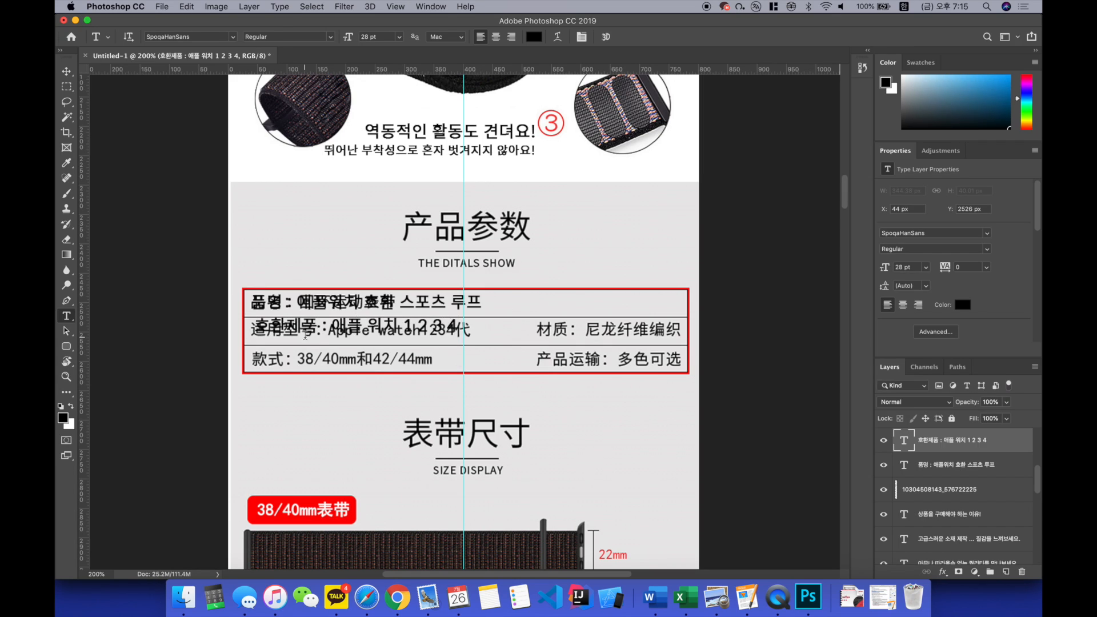
{"action": "key", "text": "v"}
{"action": "left_click_drag", "start_coordinate": [397, 332], "coordinate": [384, 332]}
Step: Select the Chinese product name in the table's first row and delete it from the specification image layer
{"action": "key", "text": "m"}
{"action": "left_click_drag", "start_coordinate": [247, 292], "coordinate": [451, 313]}
{"action": "key", "text": "v"}
{"action": "left_click", "coordinate": [557, 272]}
{"action": "key", "text": "Delete"}
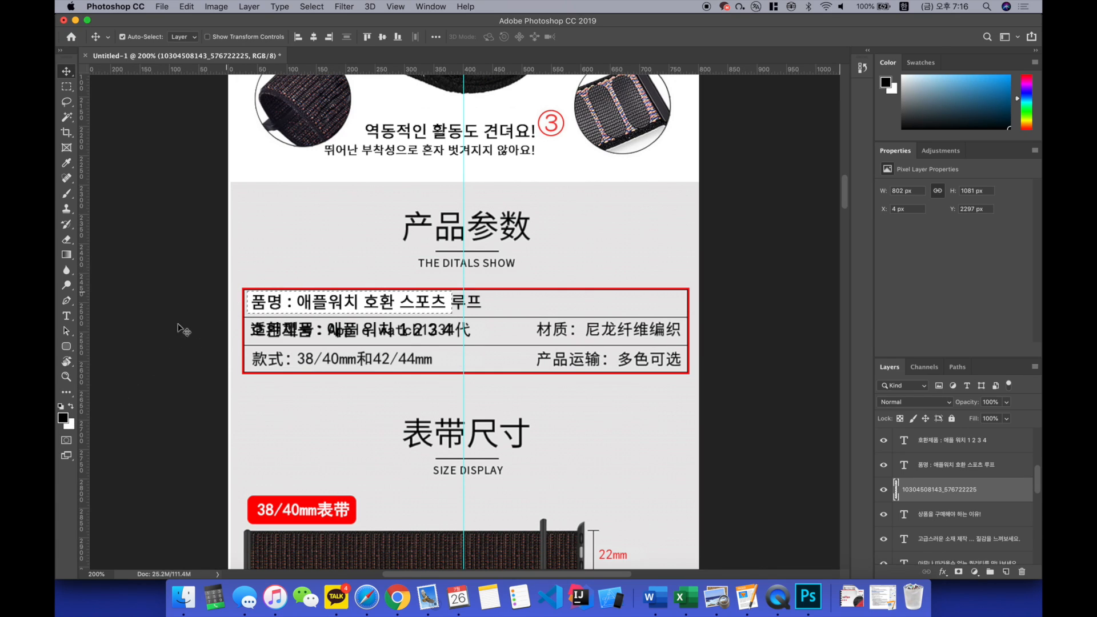
Step: Sample the grey section background (e9e7e8) as foreground colour, fill the erased first-row area with it and clear the selection
{"action": "left_click", "coordinate": [65, 418]}
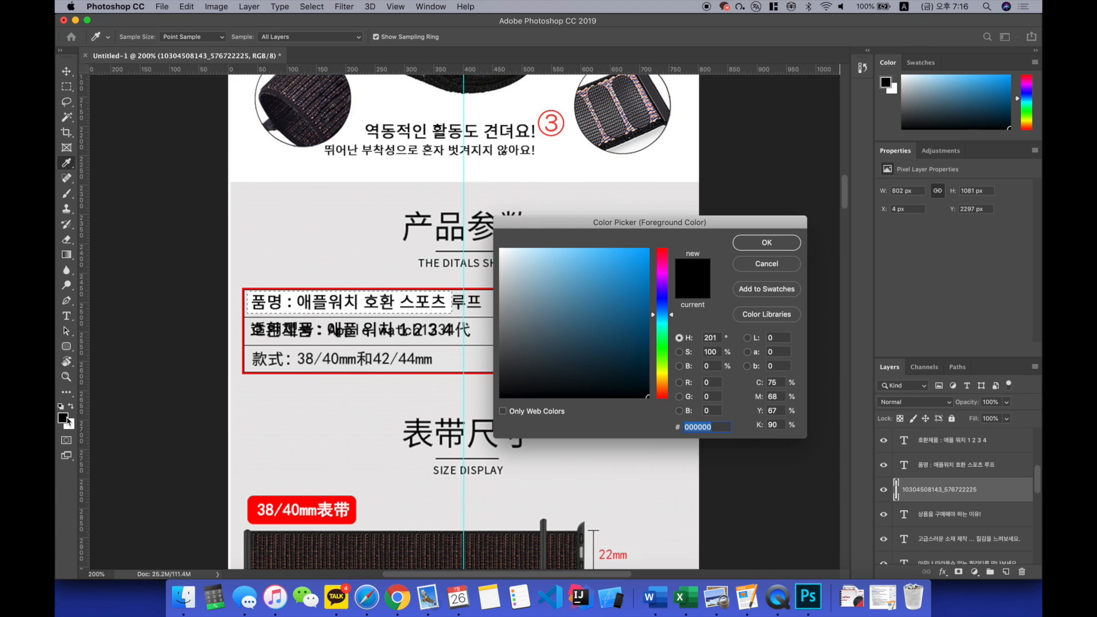
{"action": "left_click", "coordinate": [321, 250]}
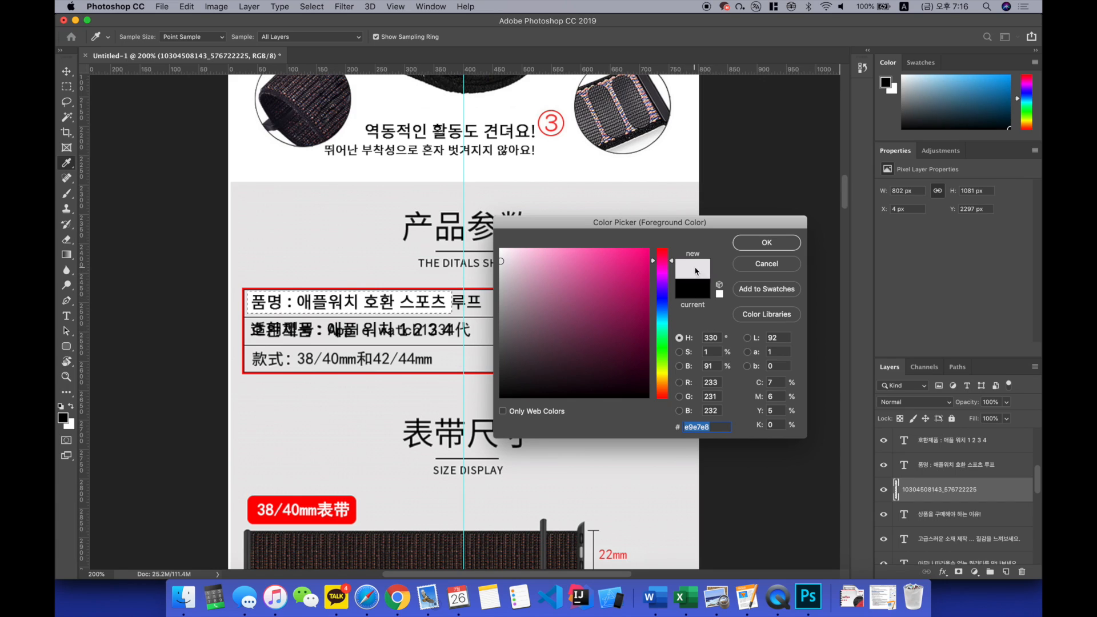
{"action": "left_click", "coordinate": [752, 253]}
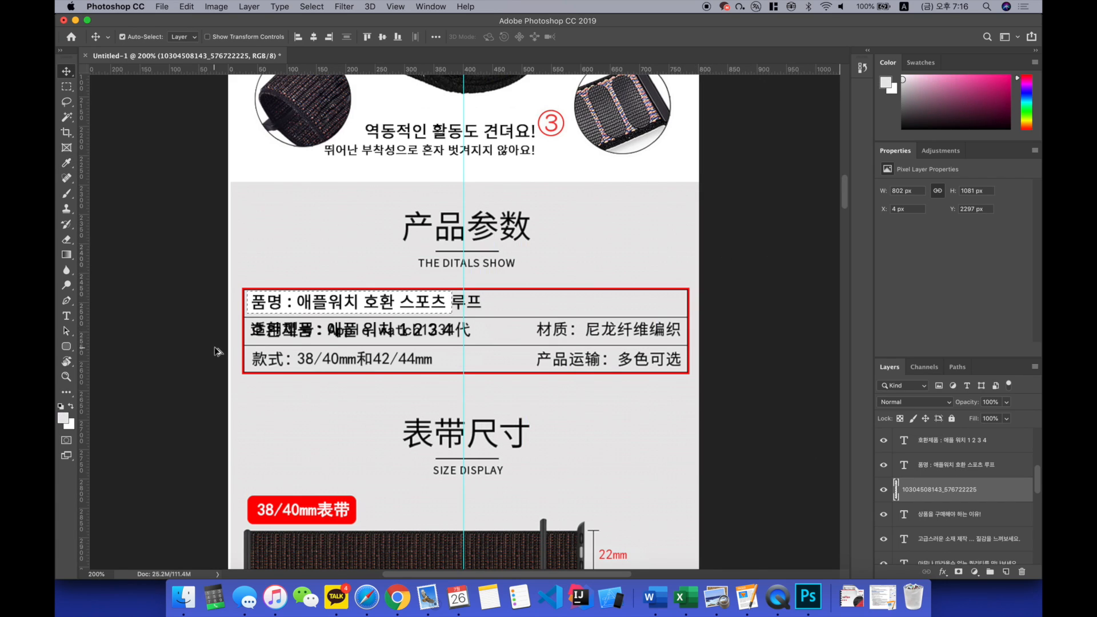
{"action": "key", "text": "alt+BackSpace"}
{"action": "key", "text": "super+d"}
Step: Cover the Chinese compatible-model text in the table's second row with the grey background colour and clear the selection
{"action": "scroll", "coordinate": [309, 310], "scroll_direction": "down", "scroll_amount": 1}
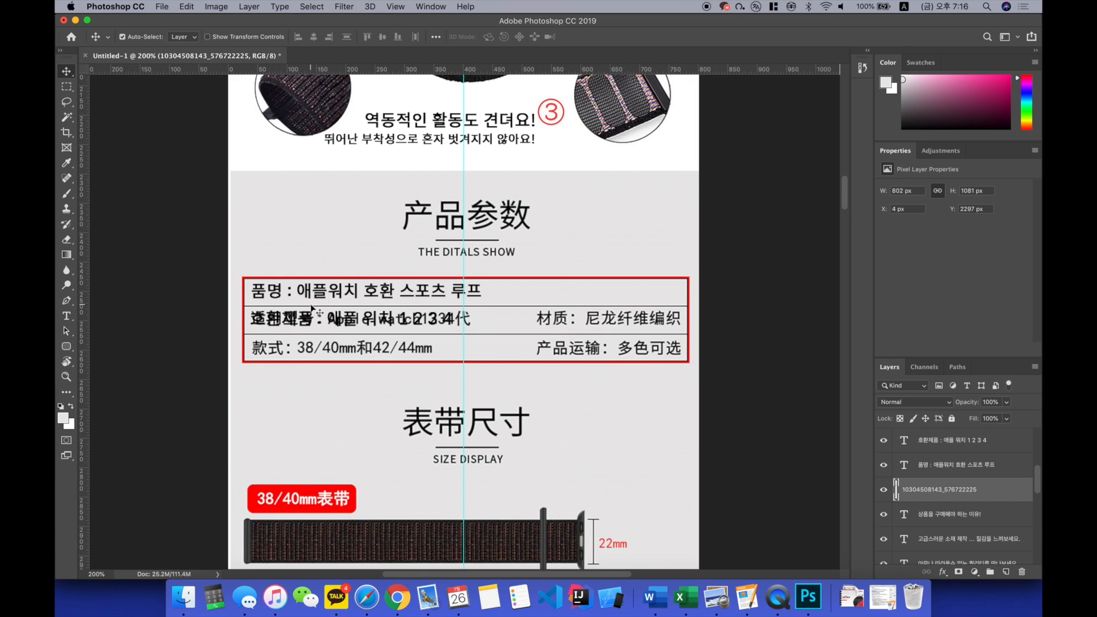
{"action": "key", "text": "m"}
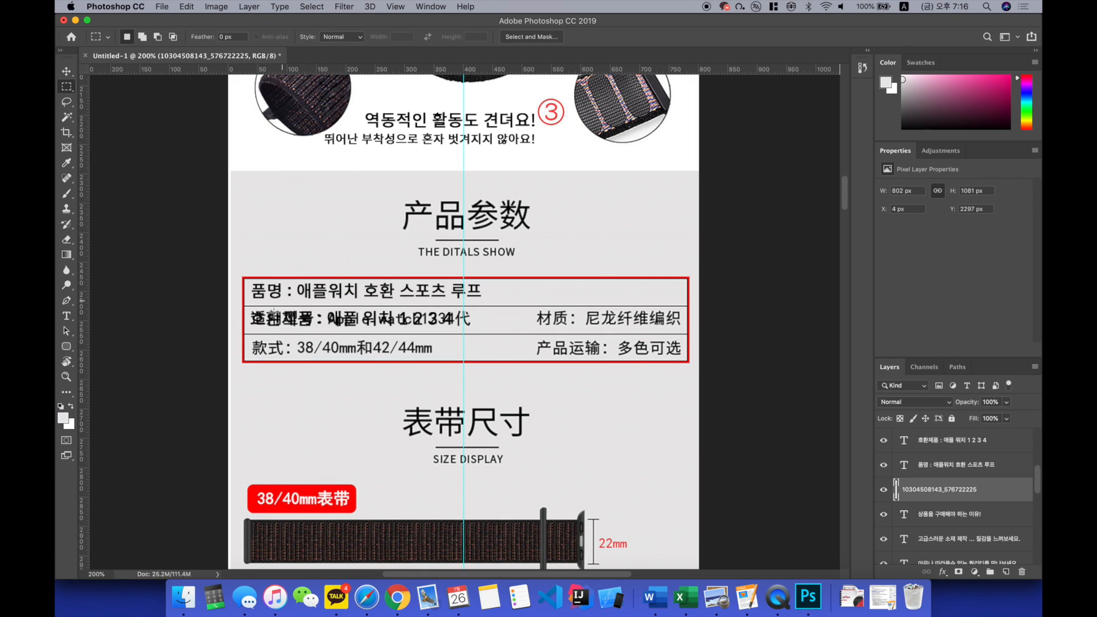
{"action": "left_click_drag", "start_coordinate": [250, 309], "coordinate": [477, 329]}
{"action": "key", "text": "Delete"}
{"action": "key", "text": "super+d"}
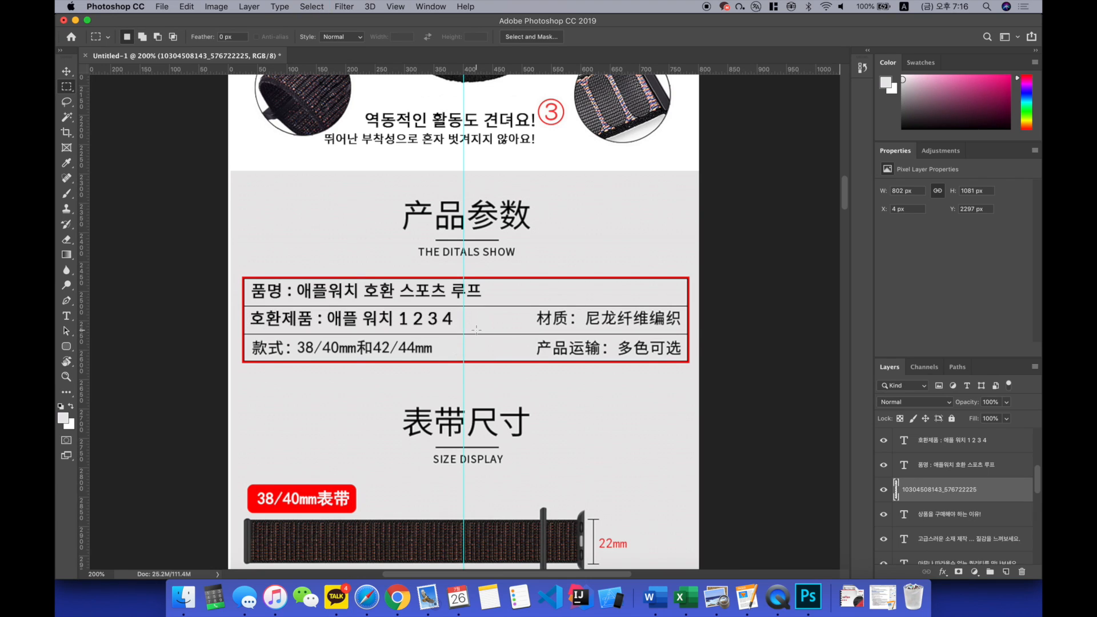
Step: Cover the Chinese specification heading and its "THE DITALS SHOW" subtitle with the grey background colour and clear the selection
{"action": "scroll", "coordinate": [476, 329], "scroll_direction": "up", "scroll_amount": 1}
{"action": "scroll", "coordinate": [476, 329], "scroll_direction": "up", "scroll_amount": 2}
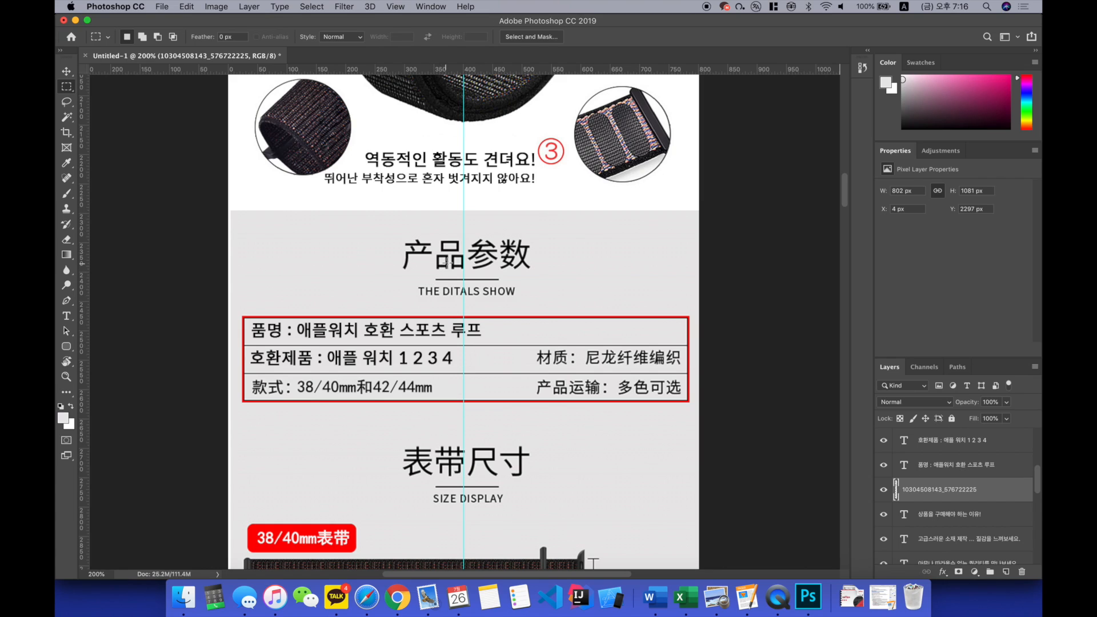
{"action": "scroll", "coordinate": [447, 263], "scroll_direction": "up", "scroll_amount": 1}
{"action": "scroll", "coordinate": [448, 263], "scroll_direction": "right", "scroll_amount": 1}
{"action": "left_click_drag", "start_coordinate": [385, 243], "coordinate": [532, 280]}
{"action": "key", "text": "Delete"}
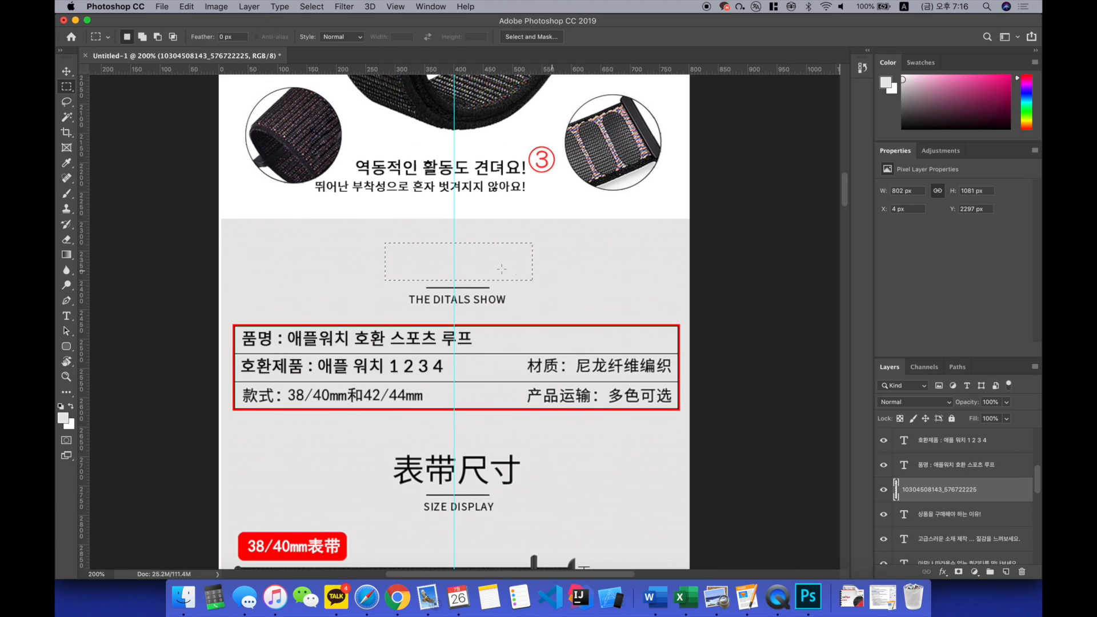
{"action": "left_click_drag", "start_coordinate": [403, 292], "coordinate": [521, 311]}
{"action": "key", "text": "alt+BackSpace"}
{"action": "key", "text": "super+d"}
Step: Add the heading "상품 상세 설명" at 36 pt above the divider line over the specification table and centre it on the guide
{"action": "key", "text": "t"}
{"action": "left_click", "coordinate": [409, 260]}
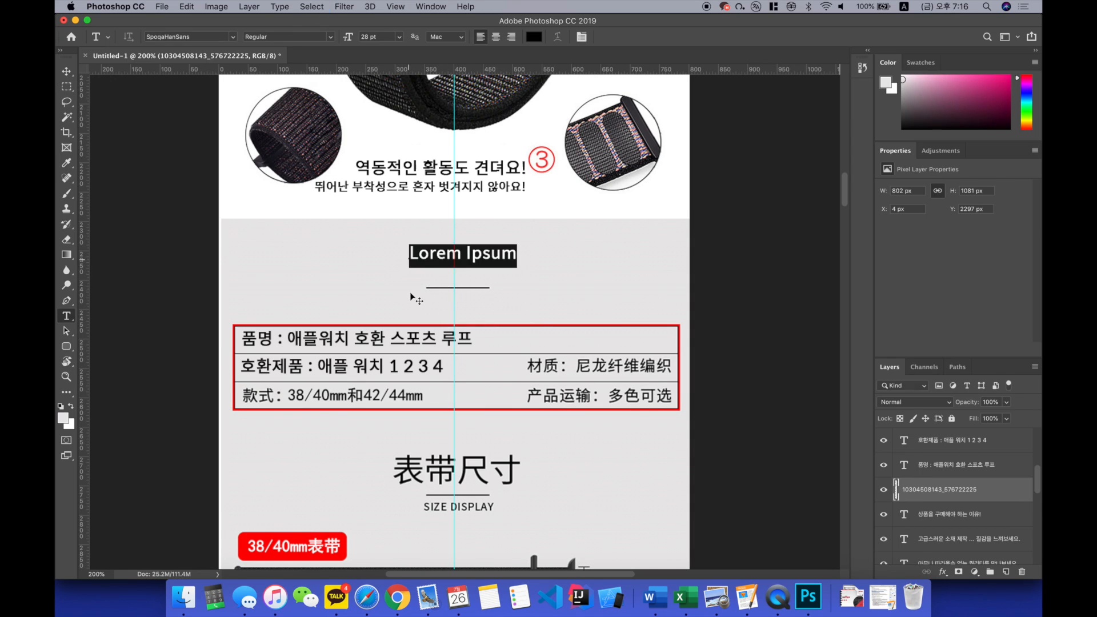
{"action": "key", "text": "BackSpace"}
{"action": "type", "text": "상품 상세 설명"}
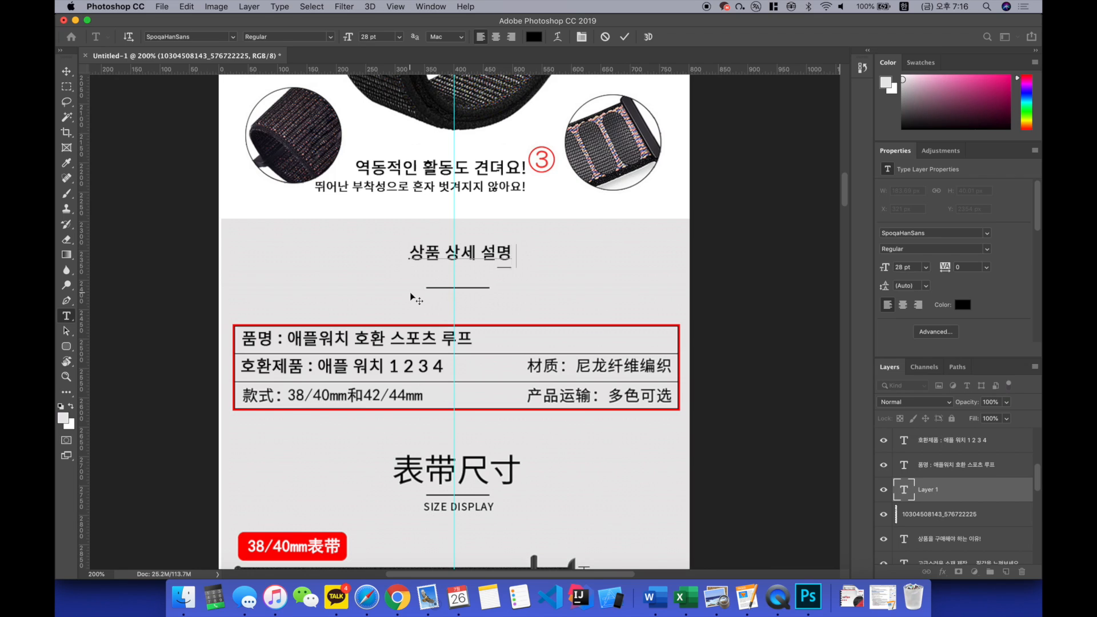
{"action": "key", "text": "super+a"}
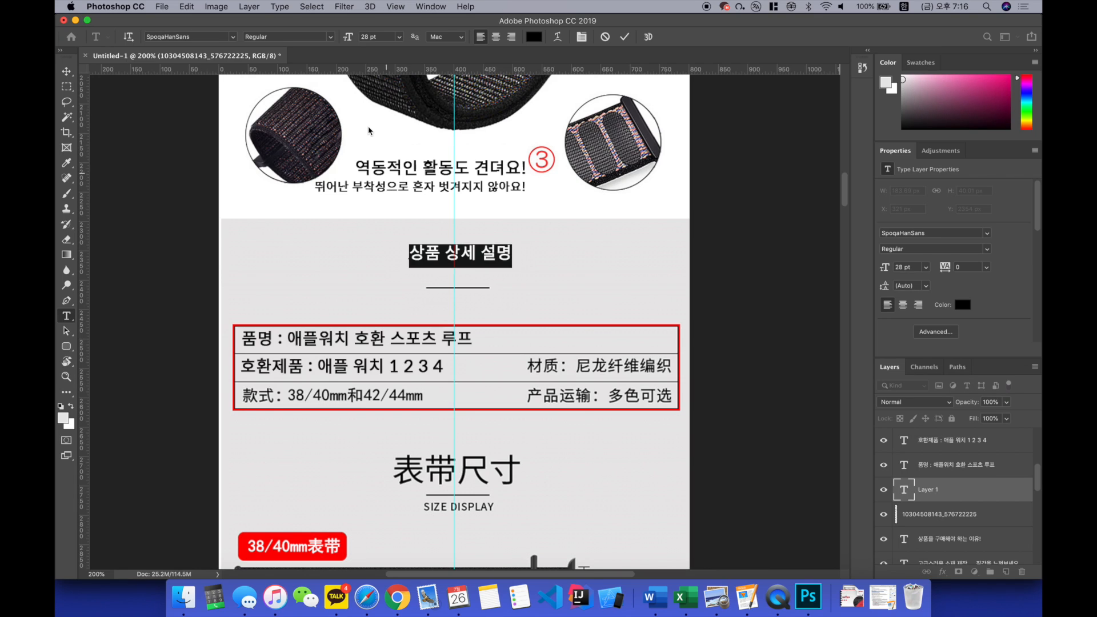
{"action": "type", "text": "6"}
{"action": "key", "text": "Return"}
{"action": "left_click", "coordinate": [66, 71]}
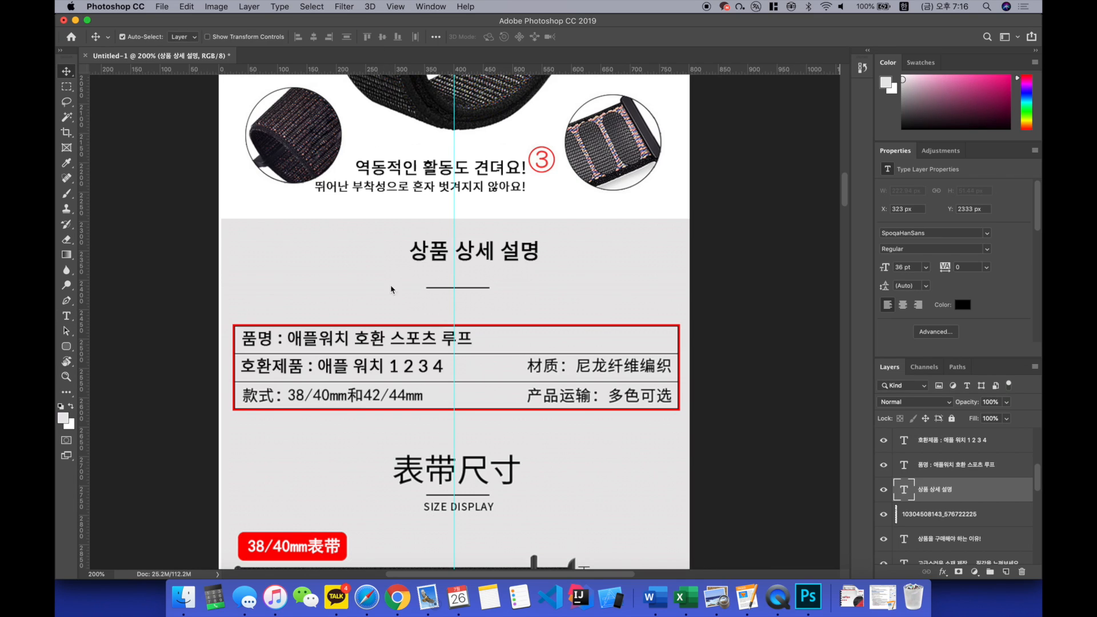
{"action": "left_click_drag", "start_coordinate": [477, 242], "coordinate": [461, 232]}
Step: Erase the Chinese size heading and its "SIZE DISPLAY" subtitle from the specification image layer and clear the selection
{"action": "scroll", "coordinate": [491, 298], "scroll_direction": "down", "scroll_amount": 5}
{"action": "scroll", "coordinate": [492, 298], "scroll_direction": "down", "scroll_amount": 1}
{"action": "left_click", "coordinate": [482, 266]}
{"action": "key", "text": "m"}
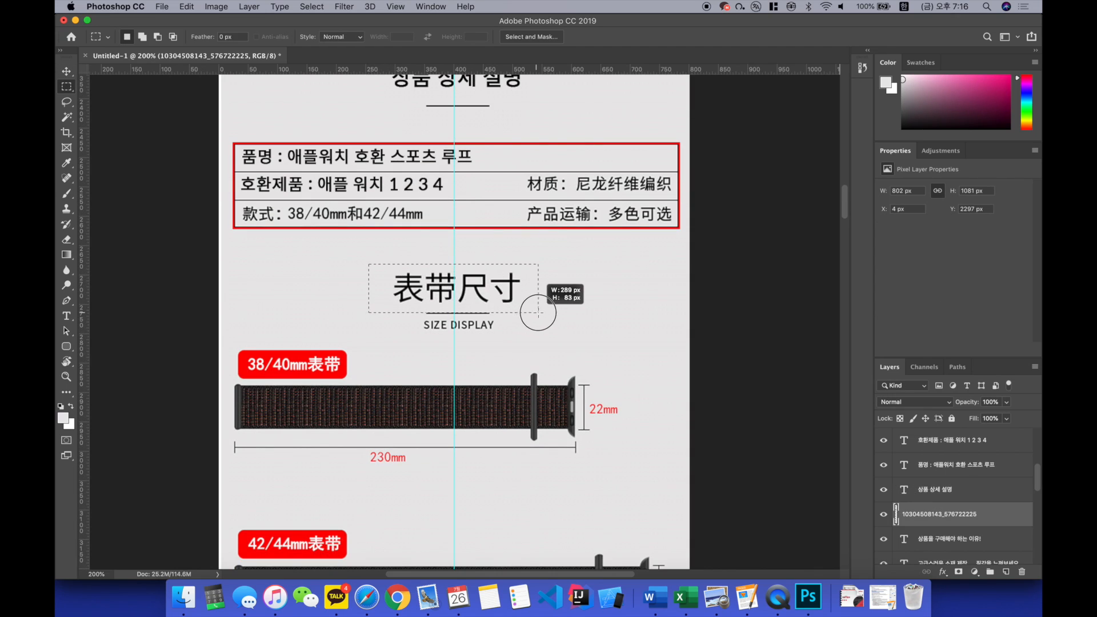
{"action": "left_click_drag", "start_coordinate": [368, 265], "coordinate": [543, 307]}
{"action": "key", "text": "Delete"}
{"action": "left_click_drag", "start_coordinate": [421, 318], "coordinate": [509, 338]}
{"action": "key", "text": "Delete"}
{"action": "key", "text": "super+d"}
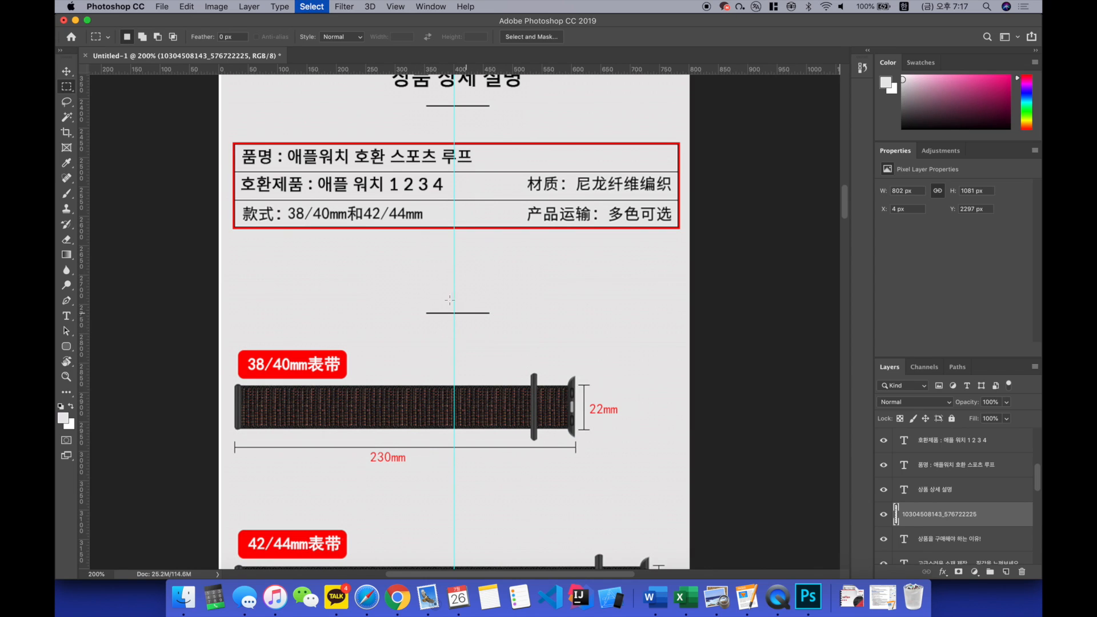
Step: Add the heading "상품 사이즈 안내" above the size section's divider line and nudge it down towards the line's centre
{"action": "key", "text": "t"}
{"action": "left_click", "coordinate": [400, 282]}
{"action": "type", "text": "상품"}
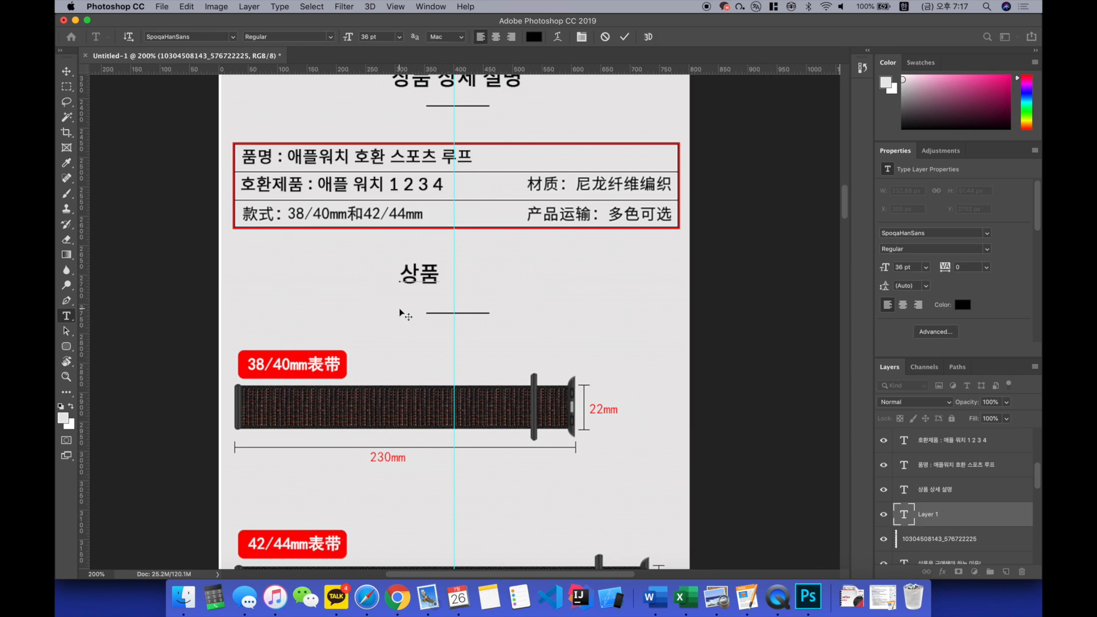
{"action": "type", "text": " 사이즈 안내"}
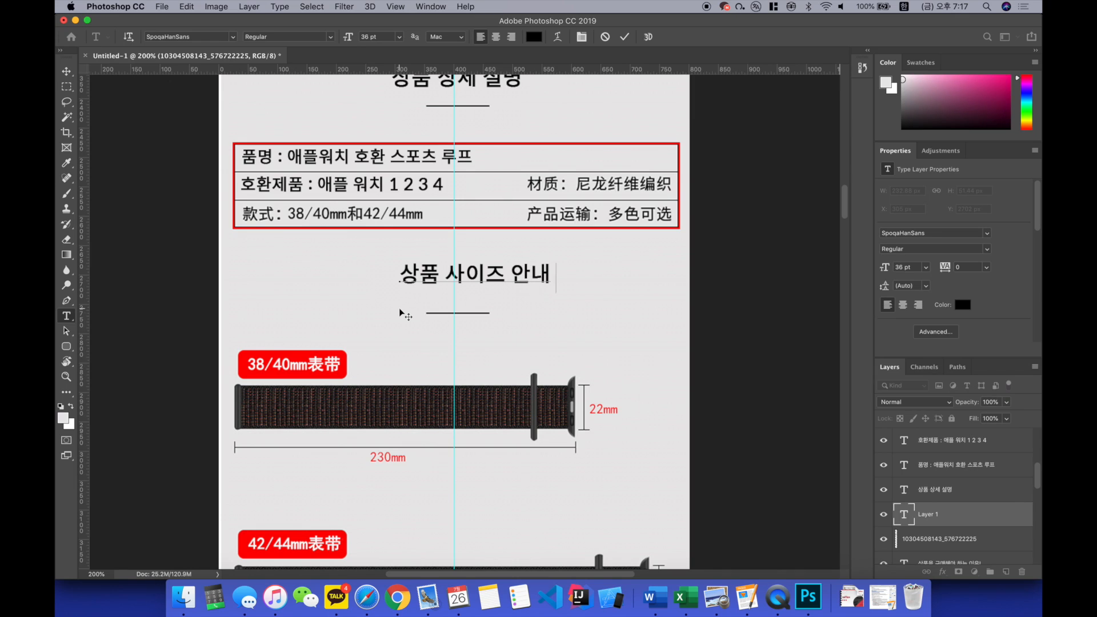
{"action": "key", "text": "super+Return"}
{"action": "key", "text": "v"}
{"action": "key", "text": "shift+Down"}
{"action": "key", "text": "shift+Down"}
{"action": "key", "text": "shift+Left"}
{"action": "key", "text": "shift+Left"}
Step: Sample the label's red (fc0303) as foreground colour and cover the Chinese characters in the 38/40mm label with it
{"action": "left_click", "coordinate": [399, 313]}
{"action": "scroll", "coordinate": [399, 313], "scroll_direction": "down", "scroll_amount": 3}
{"action": "key", "text": "m"}
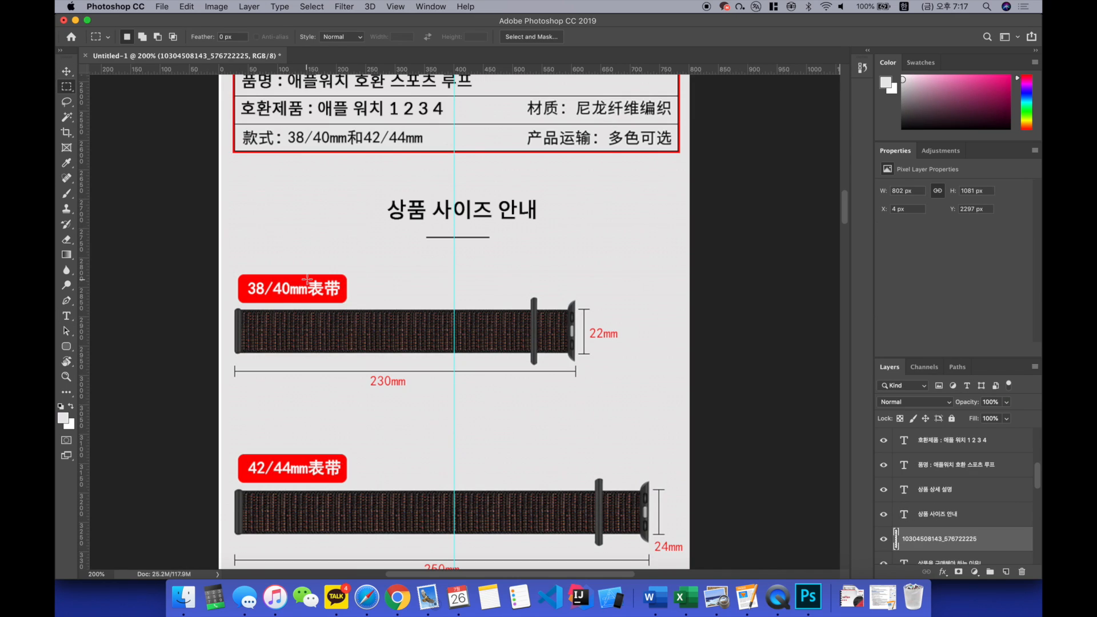
{"action": "left_click_drag", "start_coordinate": [308, 279], "coordinate": [345, 299]}
{"action": "left_click", "coordinate": [71, 422]}
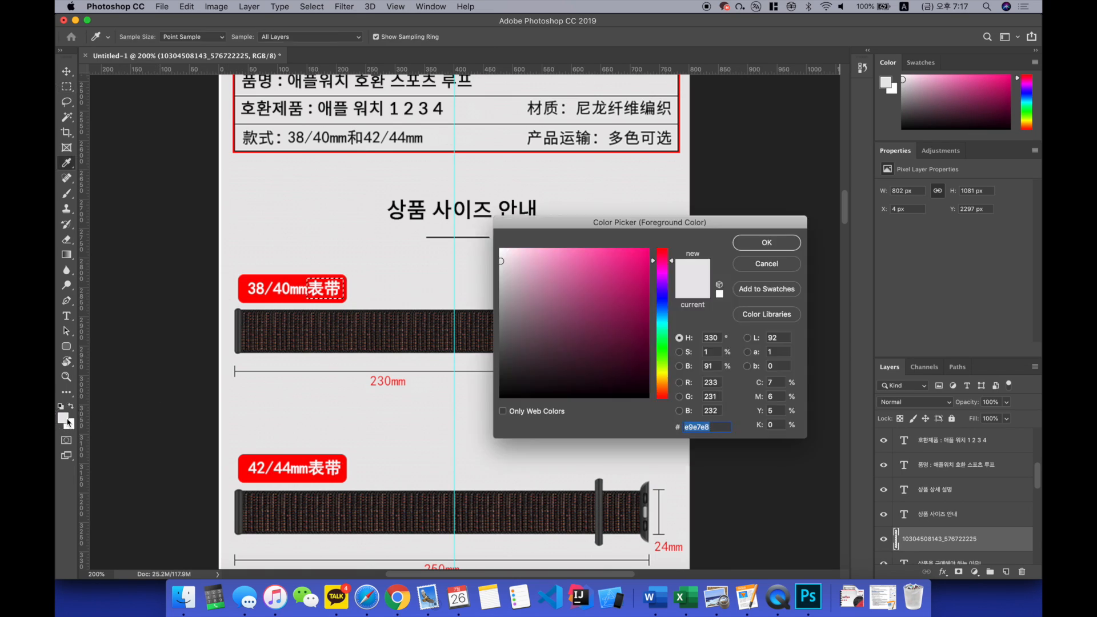
{"action": "left_click", "coordinate": [271, 282]}
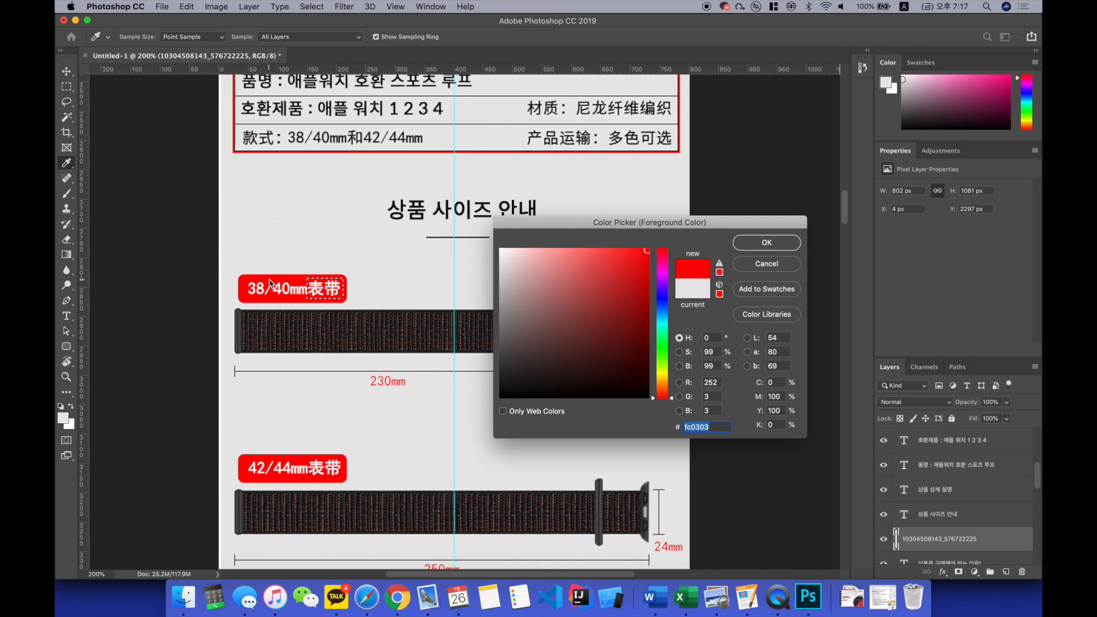
{"action": "left_click", "coordinate": [753, 242]}
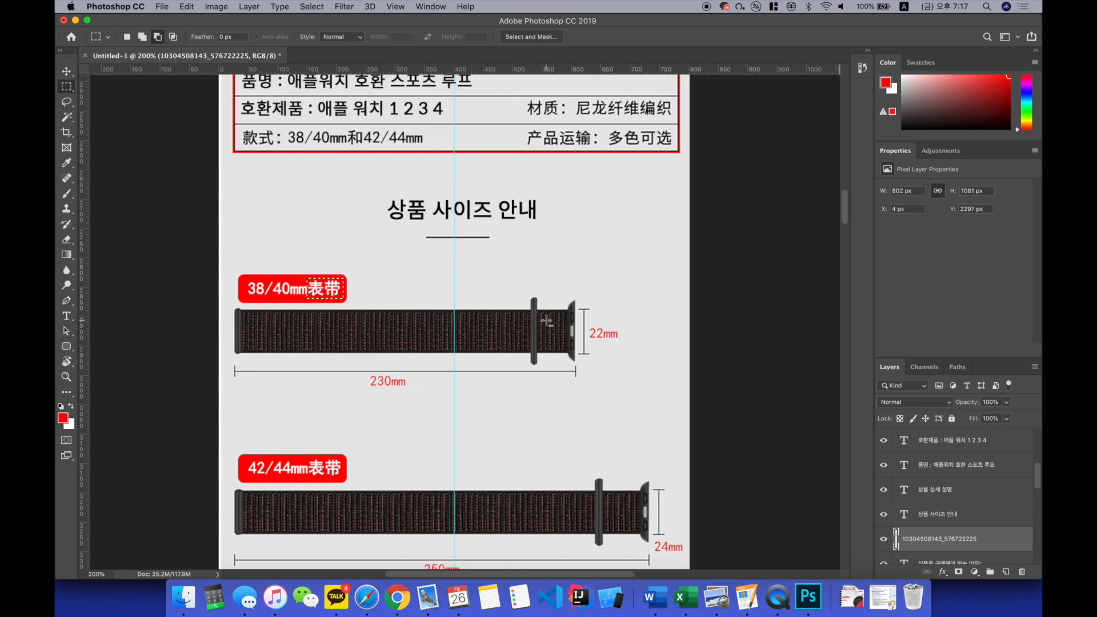
{"action": "key", "text": "alt+BackSpace"}
{"action": "key", "text": "super+d"}
Step: Cut out the blank part of the red 38/40mm label and move its rounded end next to the text to shorten it
{"action": "key", "text": "v"}
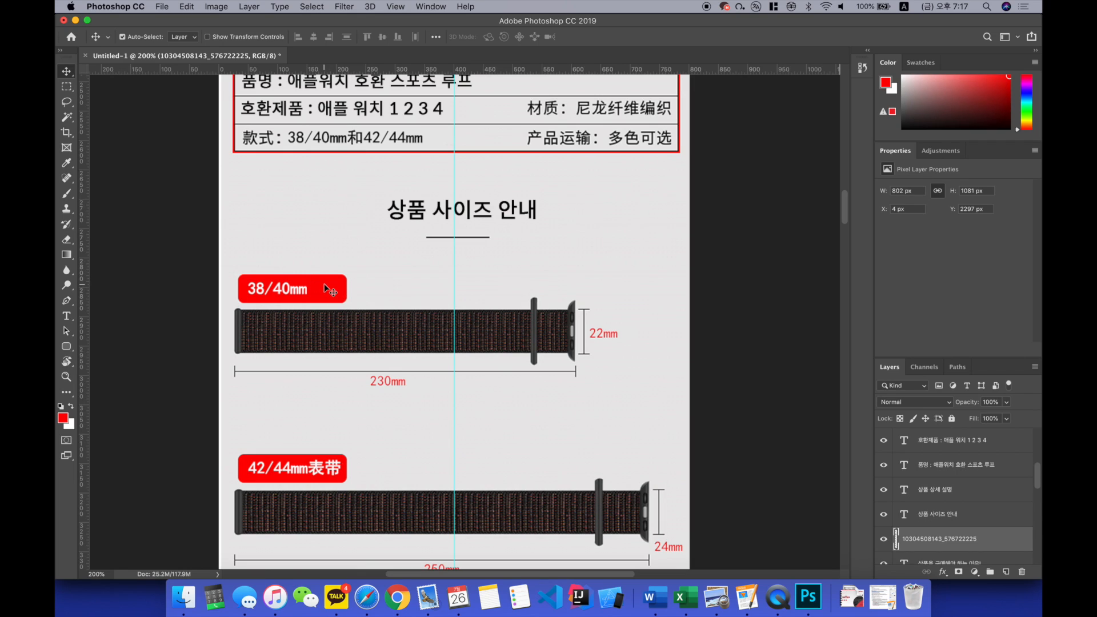
{"action": "left_click", "coordinate": [68, 88]}
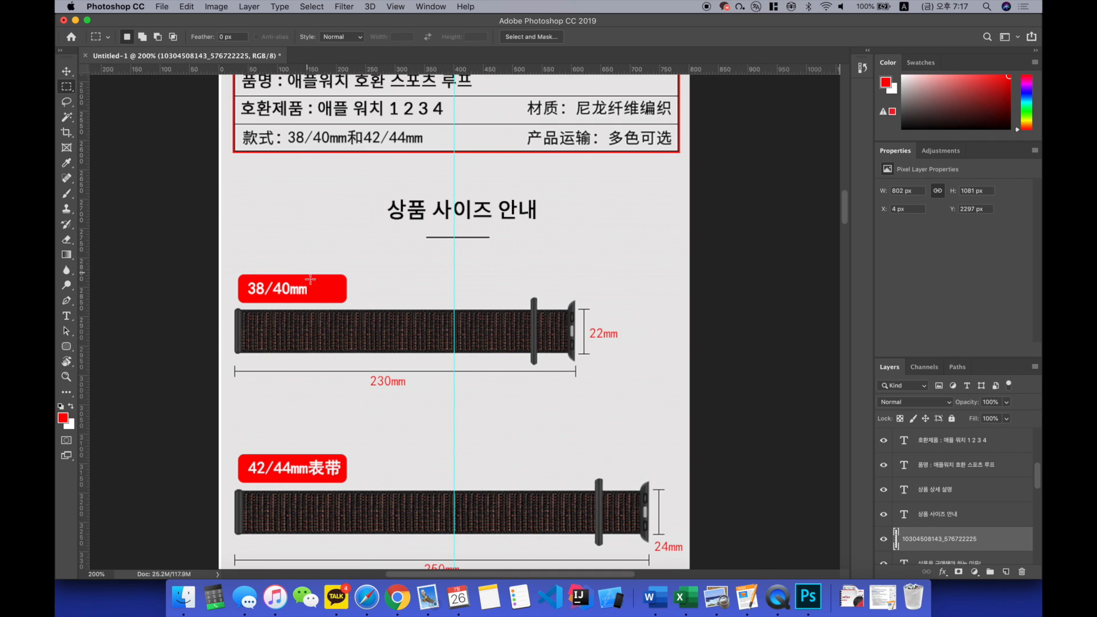
{"action": "left_click_drag", "start_coordinate": [311, 272], "coordinate": [342, 305]}
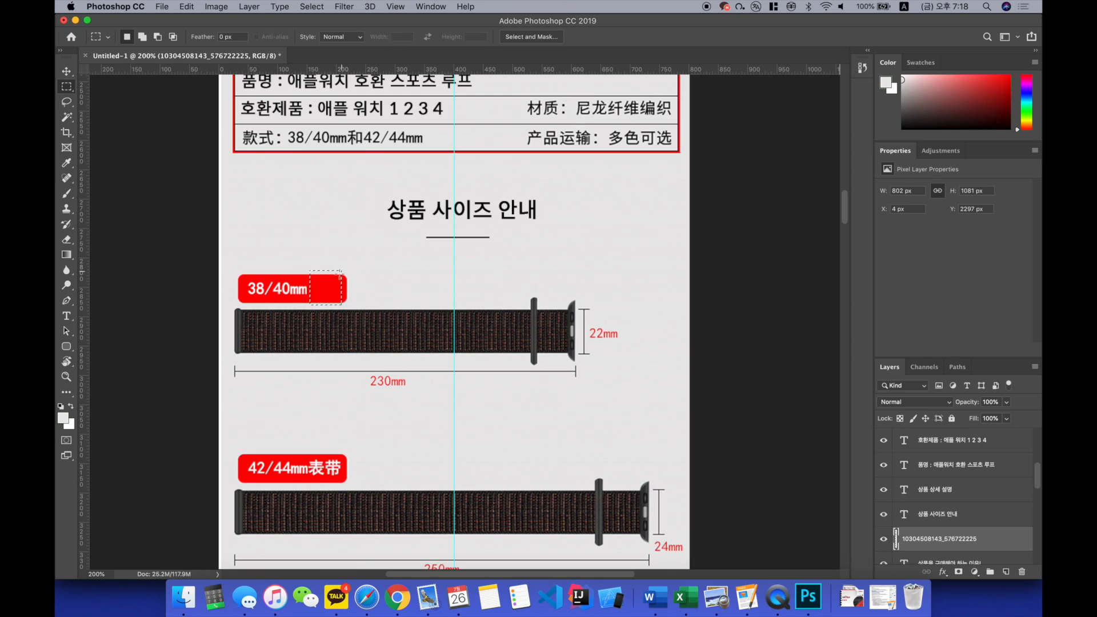
{"action": "key", "text": "alt+BackSpace"}
{"action": "key", "text": "super+d"}
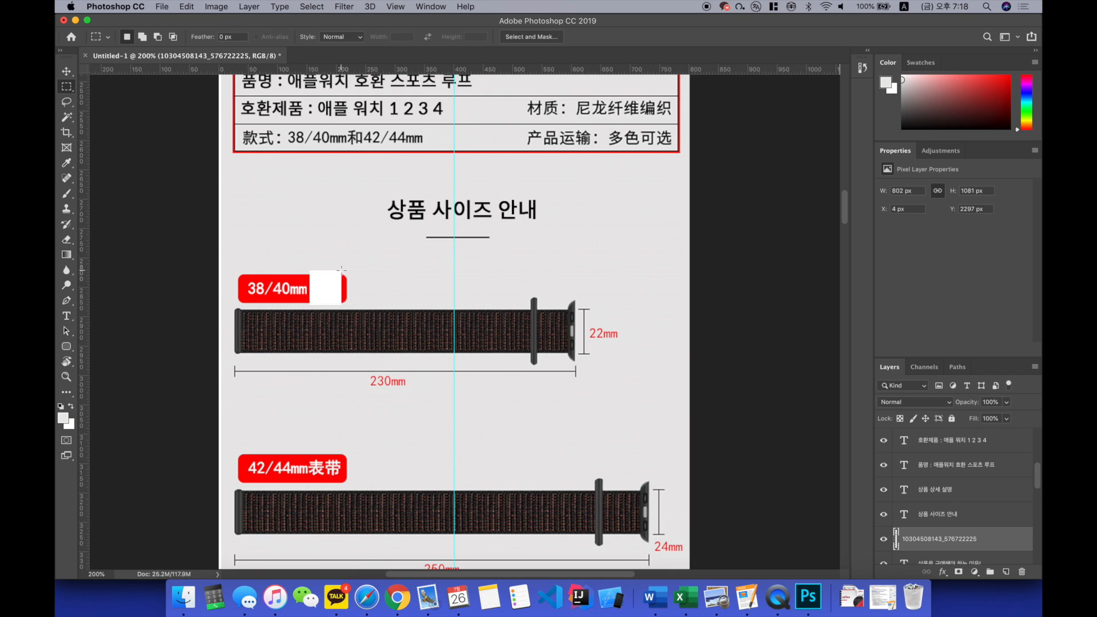
{"action": "left_click_drag", "start_coordinate": [341, 271], "coordinate": [355, 305]}
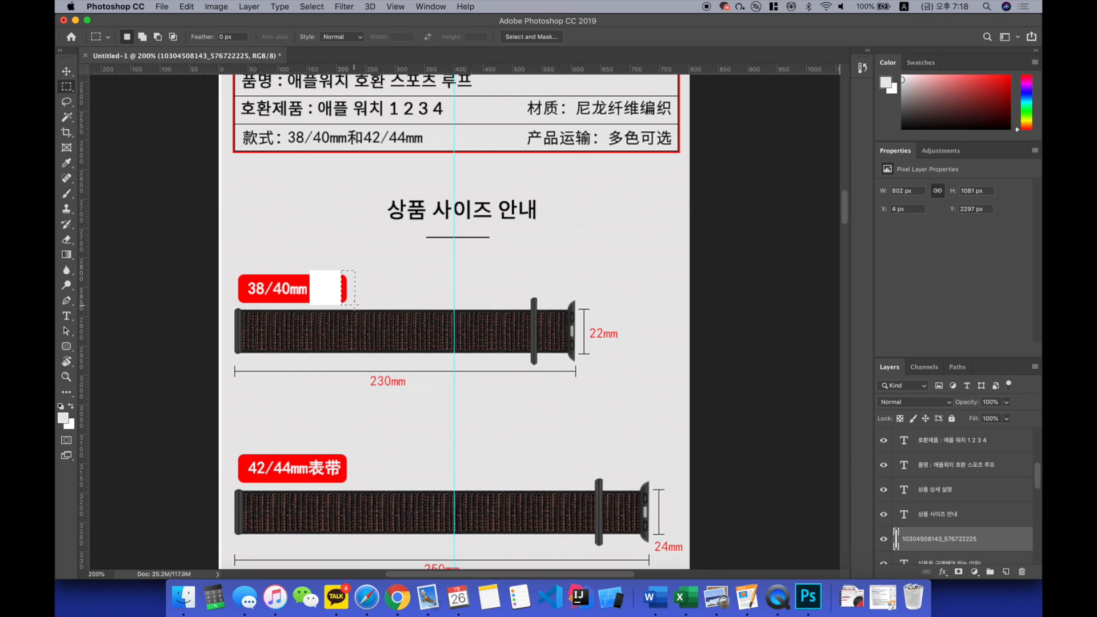
{"action": "left_click", "coordinate": [71, 77]}
{"action": "left_click_drag", "start_coordinate": [350, 281], "coordinate": [317, 282]}
{"action": "key", "text": "ctrl+d"}
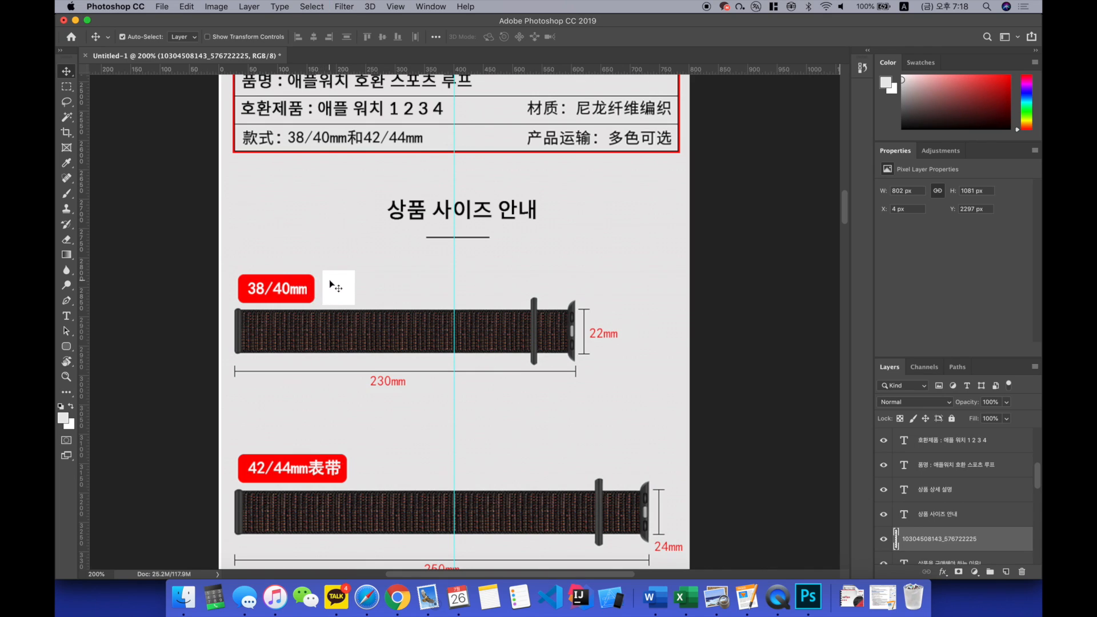
Step: Cover the white patch left beside the 38/40mm label with the grey background colour and clear the selection
{"action": "left_click", "coordinate": [337, 286]}
{"action": "key", "text": "m"}
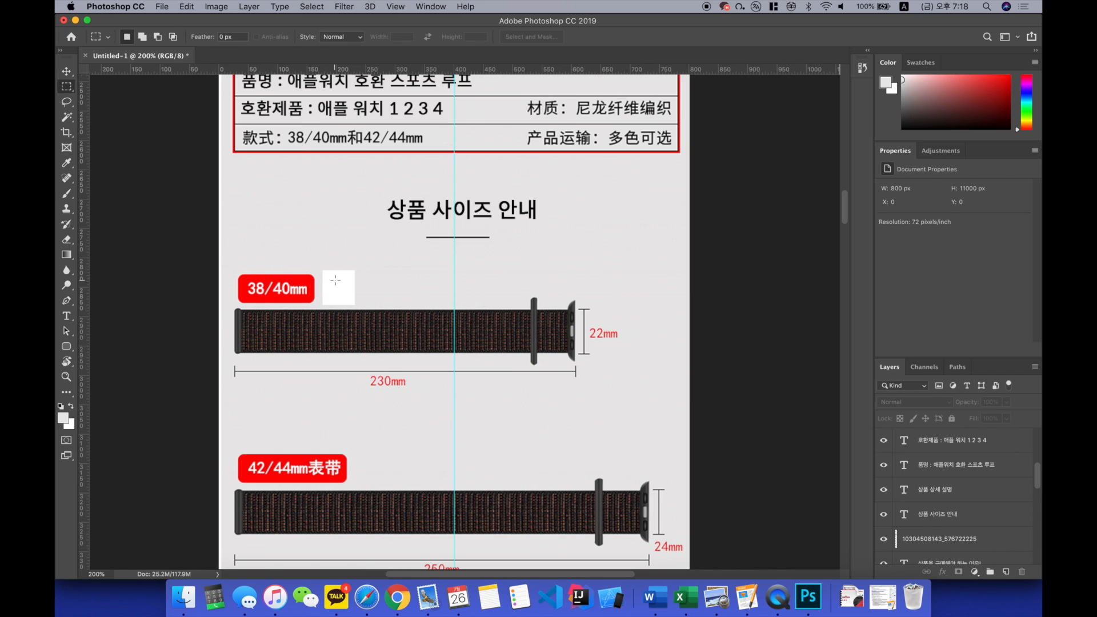
{"action": "left_click_drag", "start_coordinate": [320, 265], "coordinate": [361, 307]}
{"action": "key", "text": "v"}
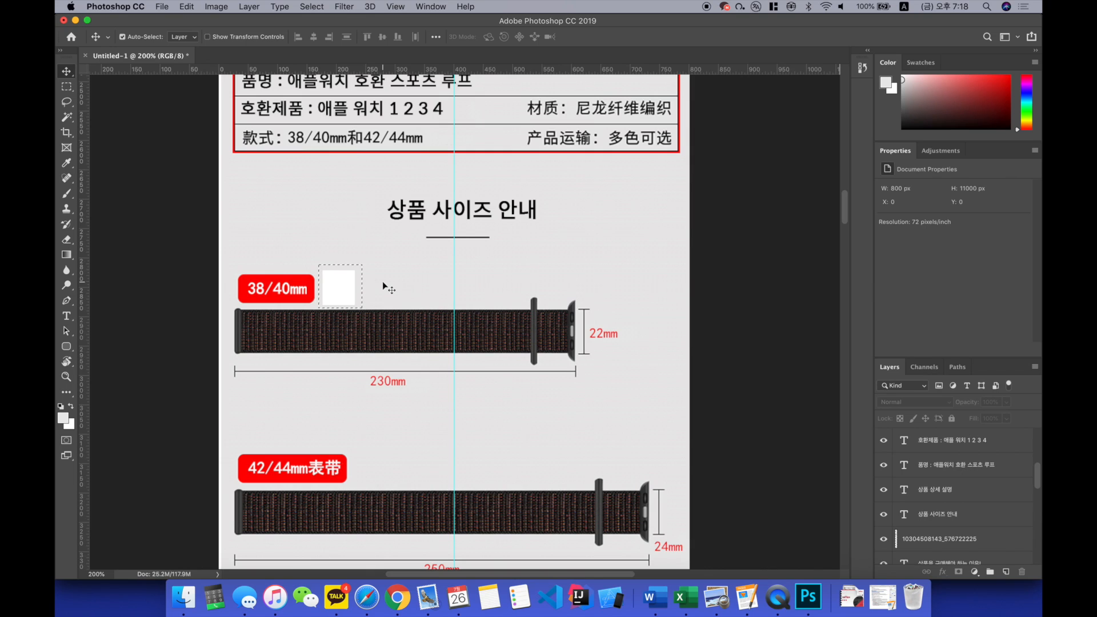
{"action": "key", "text": "m"}
{"action": "key", "text": "v"}
{"action": "left_click", "coordinate": [329, 247]}
{"action": "key", "text": "alt+BackSpace"}
{"action": "key", "text": "super+d"}
Step: Remove the Chinese characters from the 42/44mm label and shorten it by moving its rounded end next to the text
{"action": "scroll", "coordinate": [366, 331], "scroll_direction": "down", "scroll_amount": 5}
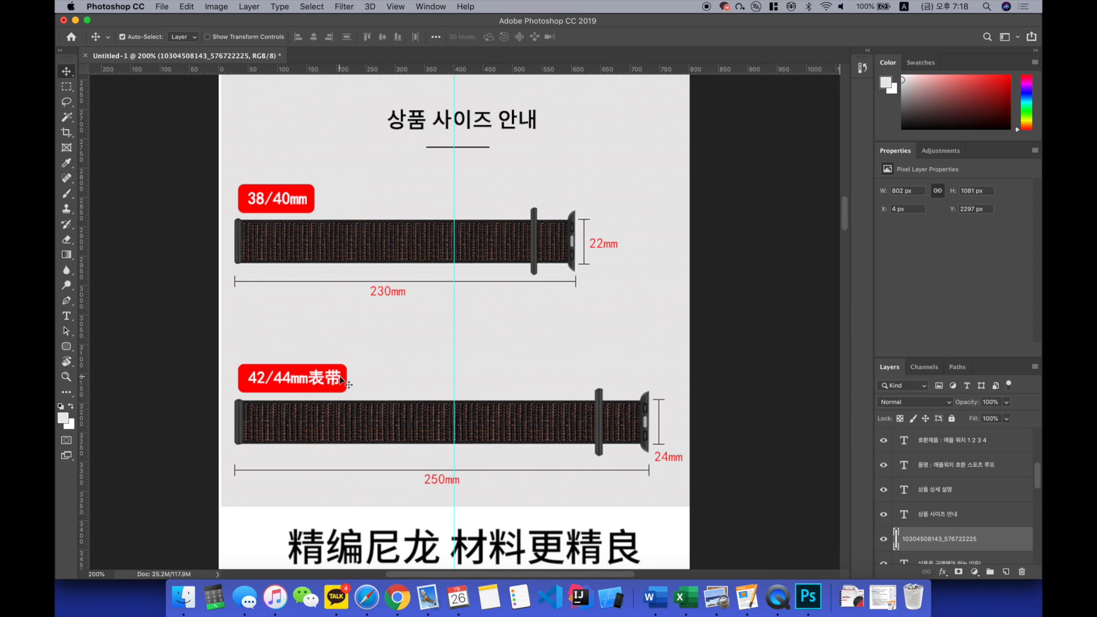
{"action": "key", "text": "m"}
{"action": "left_click_drag", "start_coordinate": [307, 358], "coordinate": [342, 398]}
{"action": "key", "text": "alt+BackSpace"}
{"action": "key", "text": "super+d"}
{"action": "left_click_drag", "start_coordinate": [339, 352], "coordinate": [311, 387]}
{"action": "key", "text": "v"}
{"action": "key", "text": "ctrl+d"}
Step: Erase the white patch left beside the 42/44mm label to match the grey background and clear the selection
{"action": "key", "text": "m"}
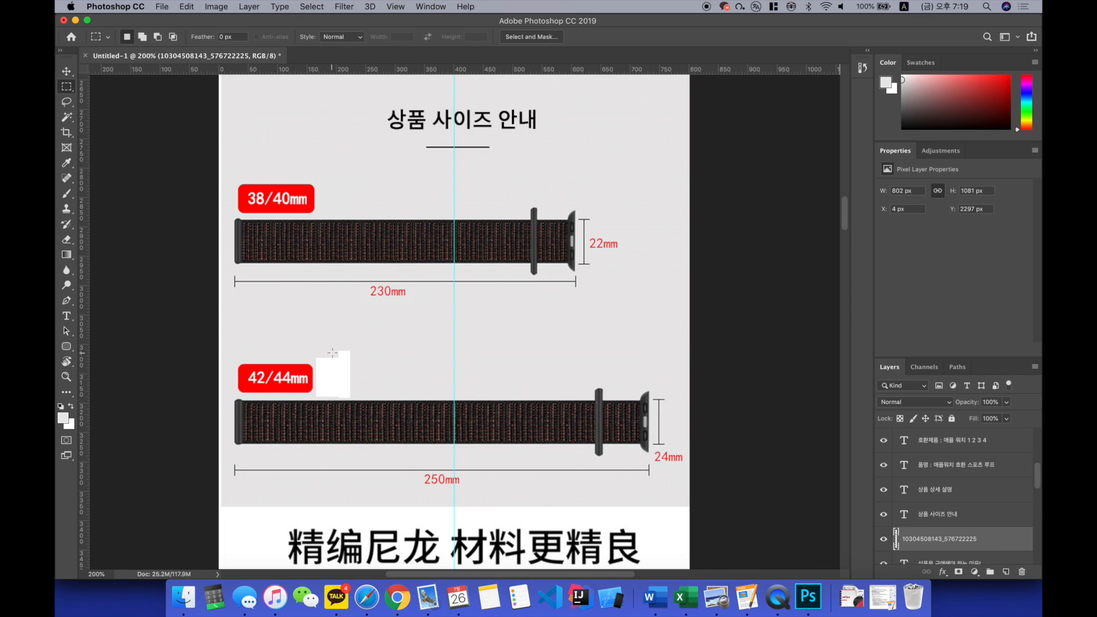
{"action": "left_click_drag", "start_coordinate": [313, 344], "coordinate": [360, 400]}
{"action": "key", "text": "Delete"}
{"action": "key", "text": "ctrl+d"}
Step: Review the edited specification and size sections and check the remaining Chinese captions further down the page
{"action": "scroll", "coordinate": [436, 353], "scroll_direction": "up", "scroll_amount": 5}
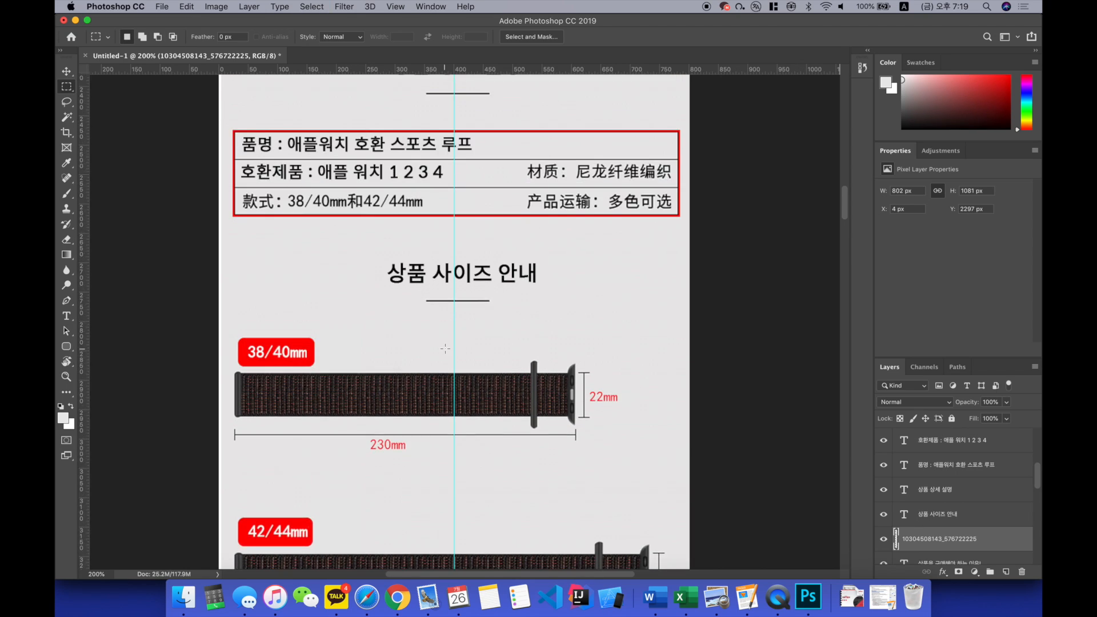
{"action": "scroll", "coordinate": [436, 353], "scroll_direction": "down", "scroll_amount": 5}
{"action": "key", "text": "super+minus"}
{"action": "scroll", "coordinate": [445, 349], "scroll_direction": "left", "scroll_amount": 2}
{"action": "scroll", "coordinate": [445, 350], "scroll_direction": "right", "scroll_amount": 4}
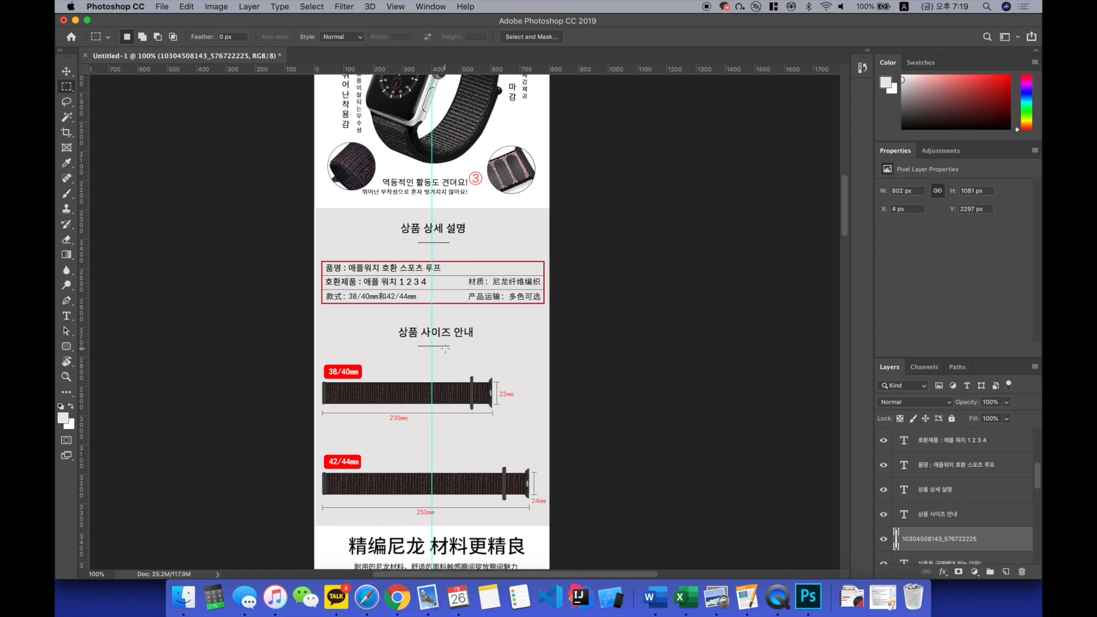
{"action": "scroll", "coordinate": [445, 349], "scroll_direction": "down", "scroll_amount": 2}
{"action": "key", "text": "super+plus"}
{"action": "scroll", "coordinate": [445, 348], "scroll_direction": "down", "scroll_amount": 5}
{"action": "scroll", "coordinate": [445, 348], "scroll_direction": "up", "scroll_amount": 3}
{"action": "scroll", "coordinate": [445, 349], "scroll_direction": "down", "scroll_amount": 3}
{"action": "scroll", "coordinate": [446, 348], "scroll_direction": "down", "scroll_amount": 6}
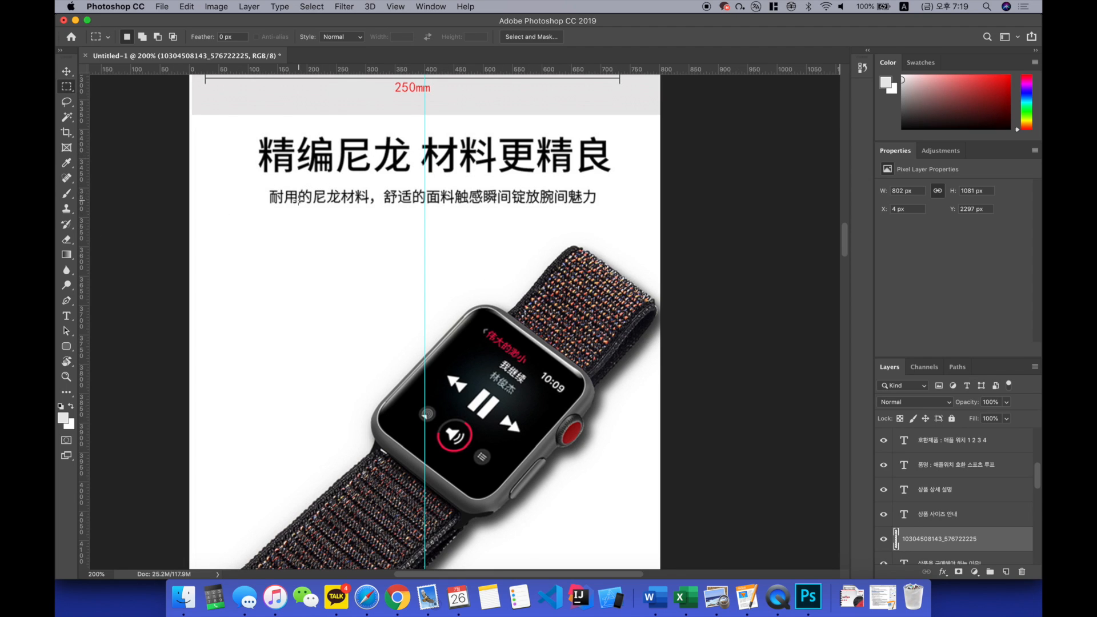
{"action": "scroll", "coordinate": [462, 209], "scroll_direction": "down", "scroll_amount": 3}
{"action": "scroll", "coordinate": [515, 240], "scroll_direction": "up", "scroll_amount": 2}
{"action": "scroll", "coordinate": [560, 273], "scroll_direction": "down", "scroll_amount": 4}
{"action": "scroll", "coordinate": [561, 274], "scroll_direction": "down", "scroll_amount": 6}
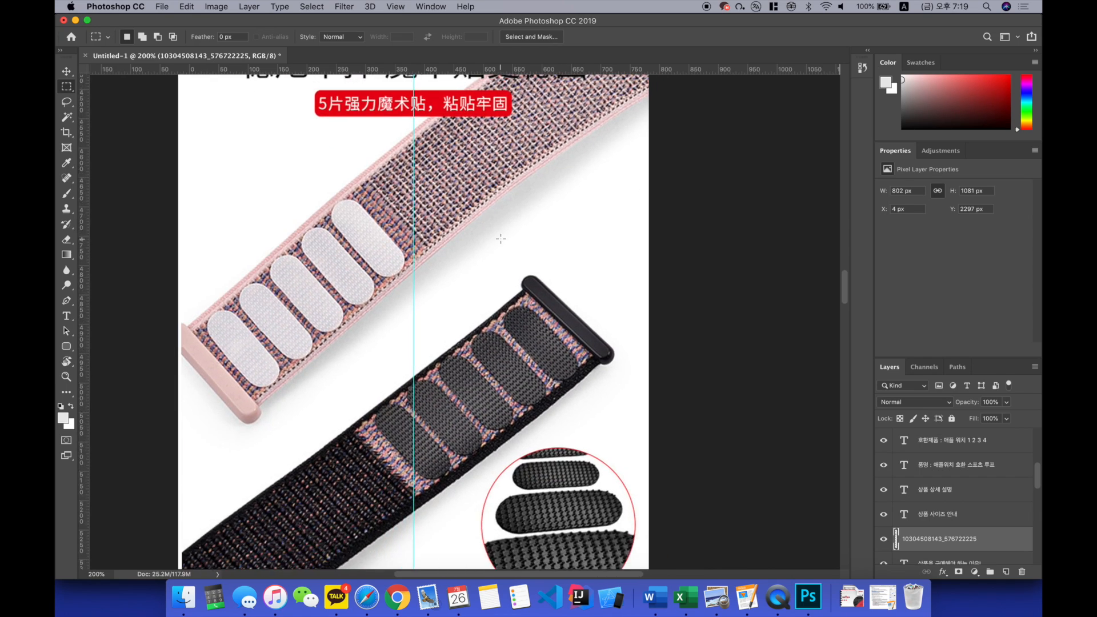
{"action": "scroll", "coordinate": [500, 238], "scroll_direction": "up", "scroll_amount": 1}
{"action": "scroll", "coordinate": [500, 239], "scroll_direction": "up", "scroll_amount": 1}
{"action": "scroll", "coordinate": [475, 168], "scroll_direction": "up", "scroll_amount": 2}
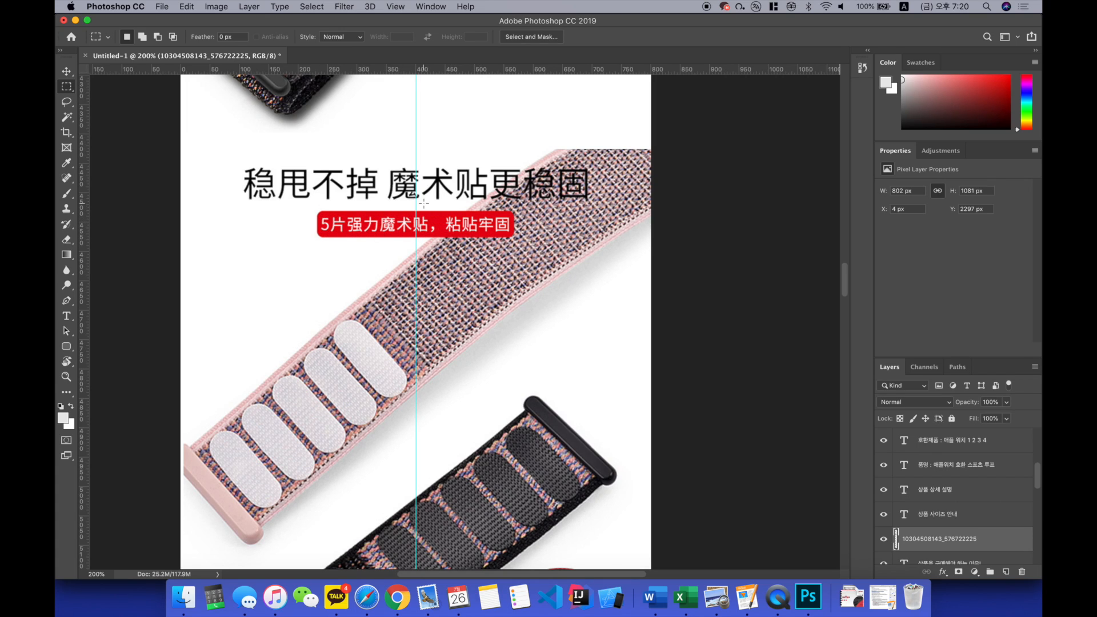
{"action": "left_click_drag", "start_coordinate": [239, 166], "coordinate": [591, 202]}
{"action": "key", "text": "v"}
{"action": "left_click", "coordinate": [620, 195]}
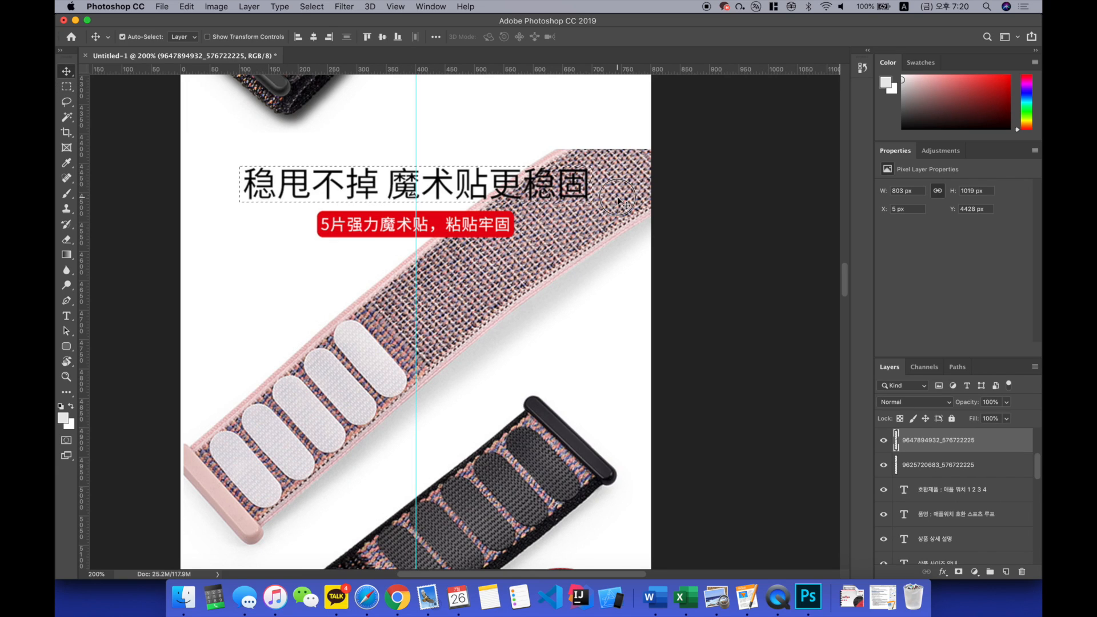
{"action": "key", "text": "Delete"}
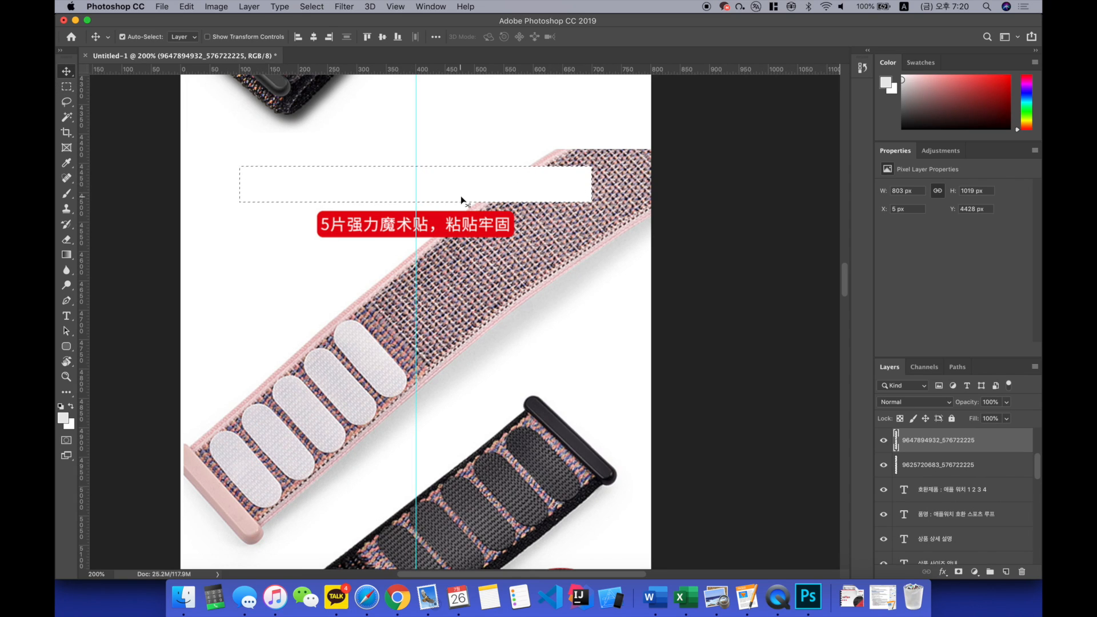
Step: Sample the caption label's red (e60010) as foreground colour, cover its Chinese text with it and clear the selection
{"action": "key", "text": "m"}
{"action": "left_click_drag", "start_coordinate": [320, 214], "coordinate": [513, 232]}
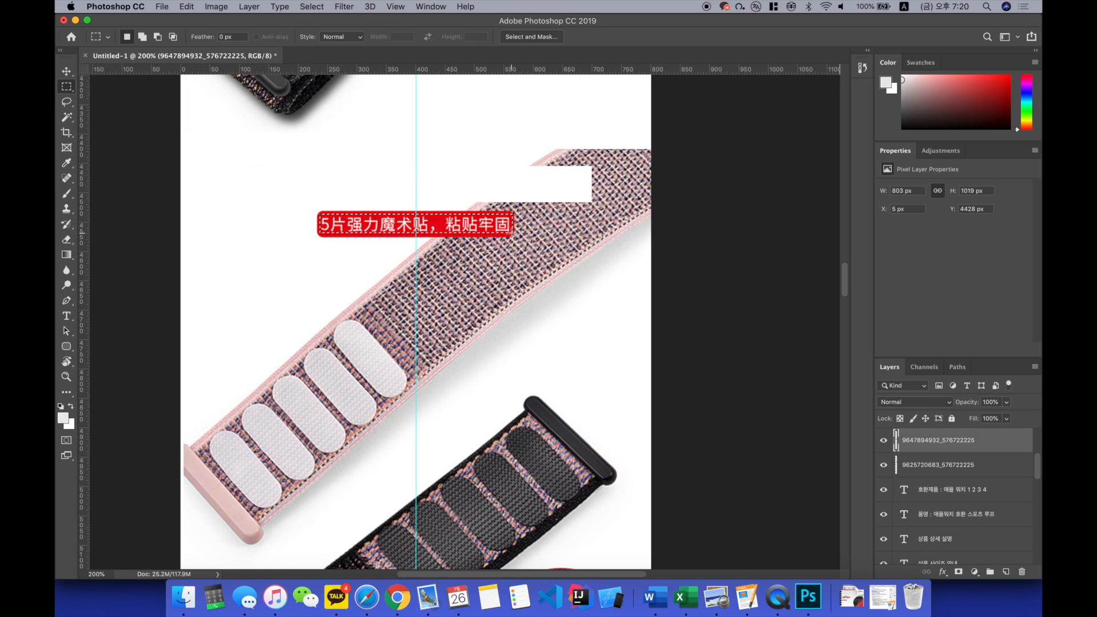
{"action": "left_click", "coordinate": [63, 418]}
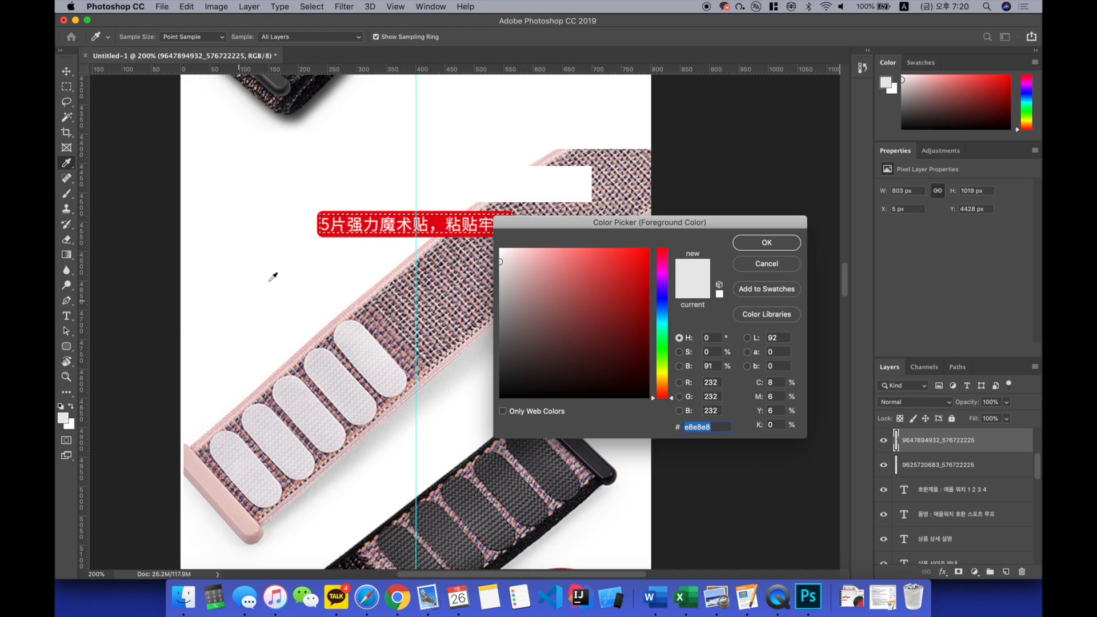
{"action": "left_click", "coordinate": [340, 233]}
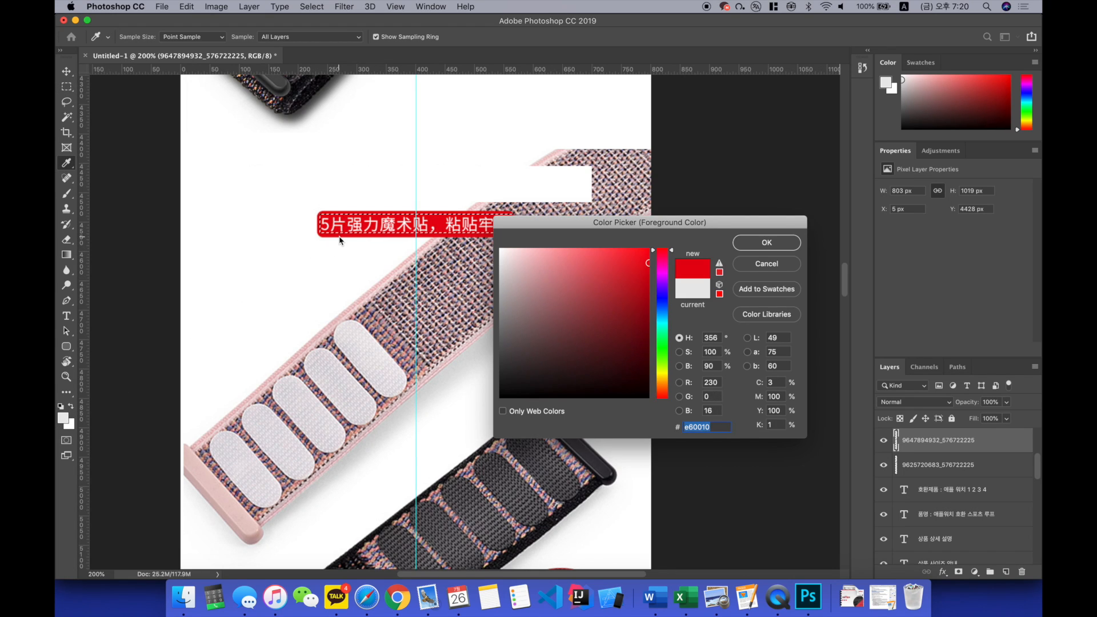
{"action": "key", "text": "Return"}
{"action": "key", "text": "alt+BackSpace"}
{"action": "key", "text": "super+d"}
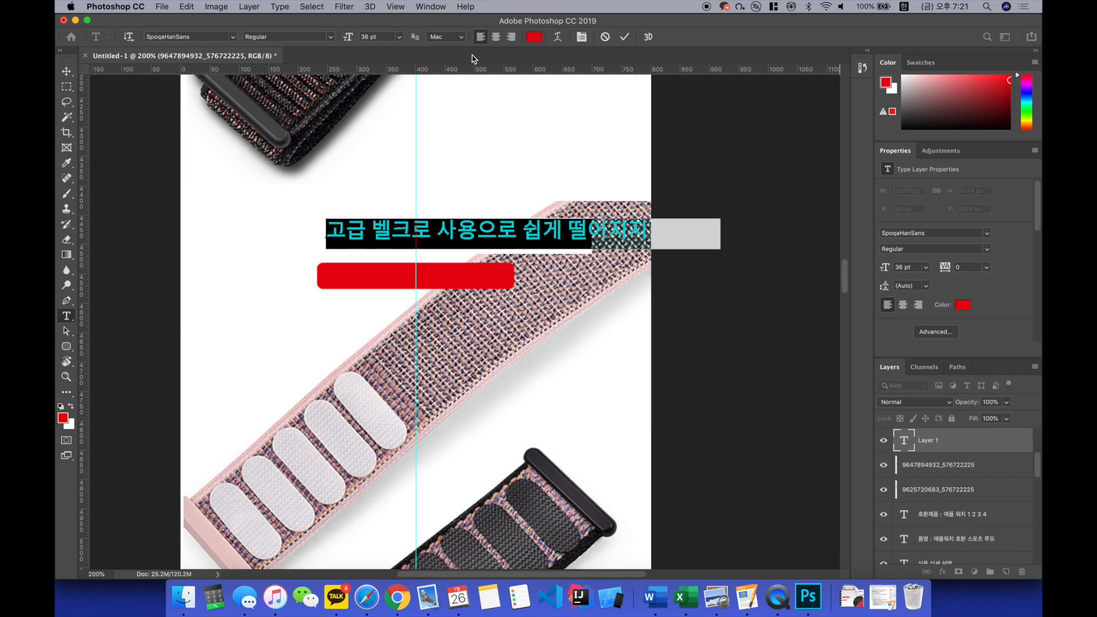
Step: Set the colour of the heading "고급 벨크로 사용으로 쉽게 떨어지지 않아요." to black and commit the text
{"action": "left_click", "coordinate": [534, 36]}
{"action": "left_click_drag", "start_coordinate": [623, 354], "coordinate": [698, 430]}
{"action": "key", "text": "Return"}
{"action": "key", "text": "super+Return"}
Step: Centre the Velcro heading above the red label and extend the white backing on the strap image behind its last characters
{"action": "key", "text": "v"}
{"action": "left_click", "coordinate": [538, 227]}
{"action": "left_click_drag", "start_coordinate": [547, 234], "coordinate": [446, 231]}
{"action": "key", "text": "Down"}
{"action": "key", "text": "Down"}
{"action": "key", "text": "Down"}
{"action": "key", "text": "Down"}
{"action": "key", "text": "super+t"}
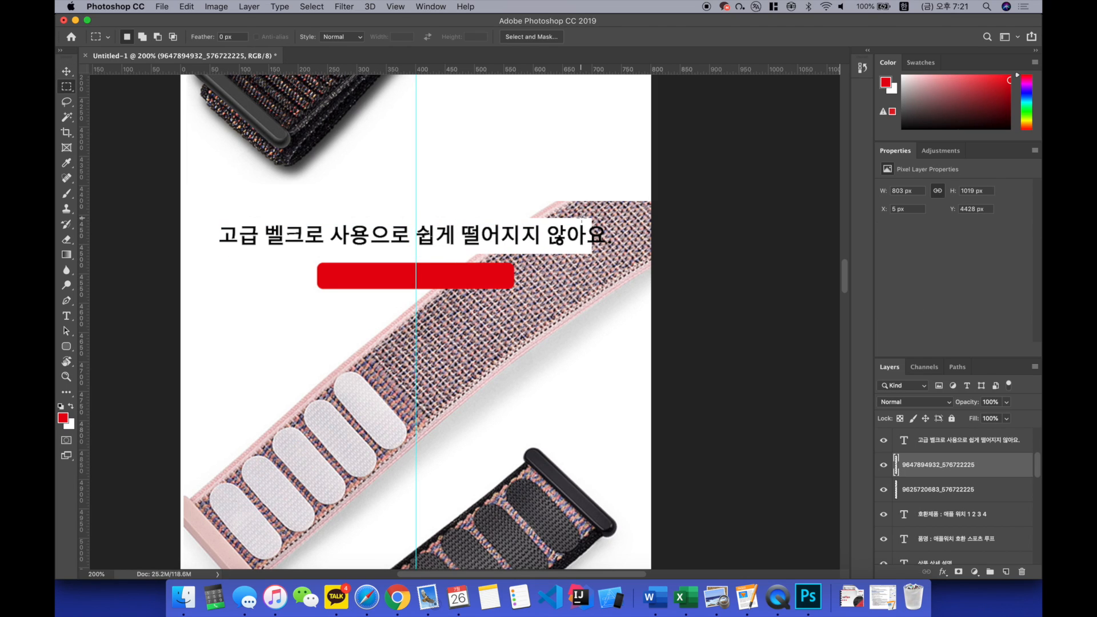
{"action": "left_click_drag", "start_coordinate": [581, 219], "coordinate": [613, 253]}
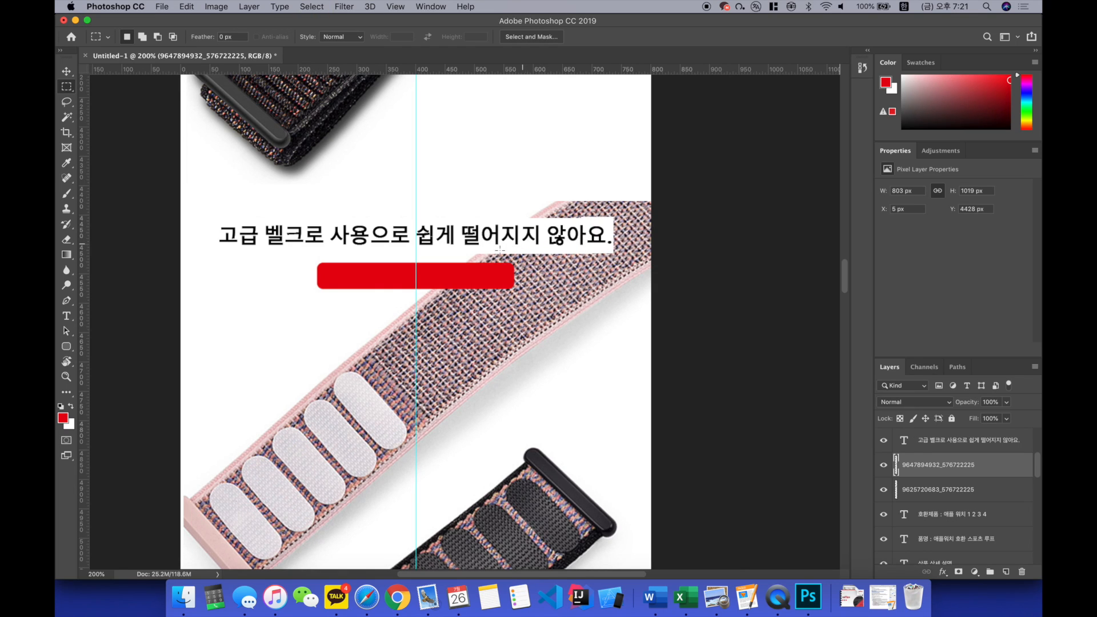
Step: Add the caption "5개의 고급 벨크로" over the red label at 28 pt
{"action": "key", "text": "t"}
{"action": "left_click", "coordinate": [362, 277]}
{"action": "type", "text": "5개의 베ㄹ크로 사용"}
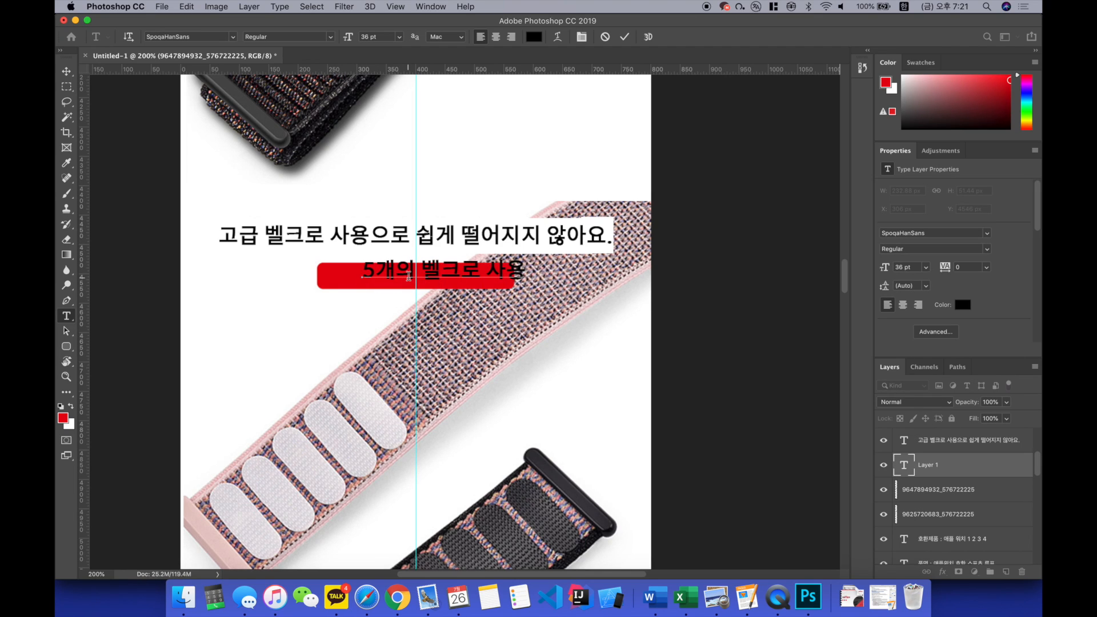
{"action": "key", "text": "BackSpace"}
{"action": "key", "text": "BackSpace"}
{"action": "key", "text": "BackSpace"}
{"action": "key", "text": "BackSpace"}
{"action": "key", "text": "BackSpace"}
{"action": "key", "text": "BackSpace"}
{"action": "type", "text": "고급 ㅂ"}
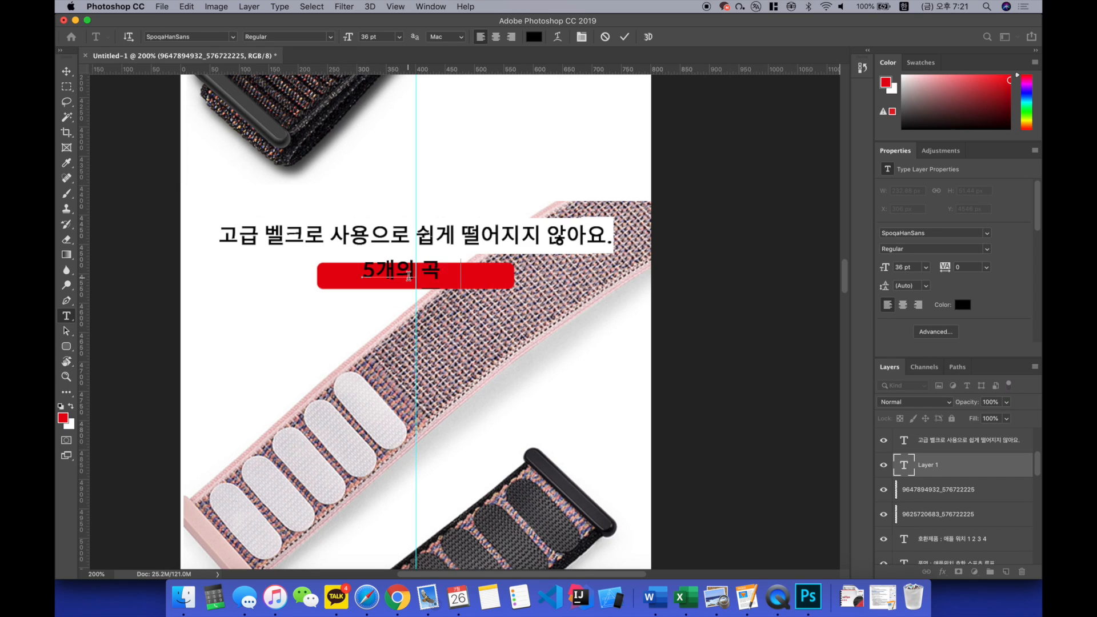
{"action": "type", "text": "ㅔㄹ크로"}
{"action": "key", "text": "super+a"}
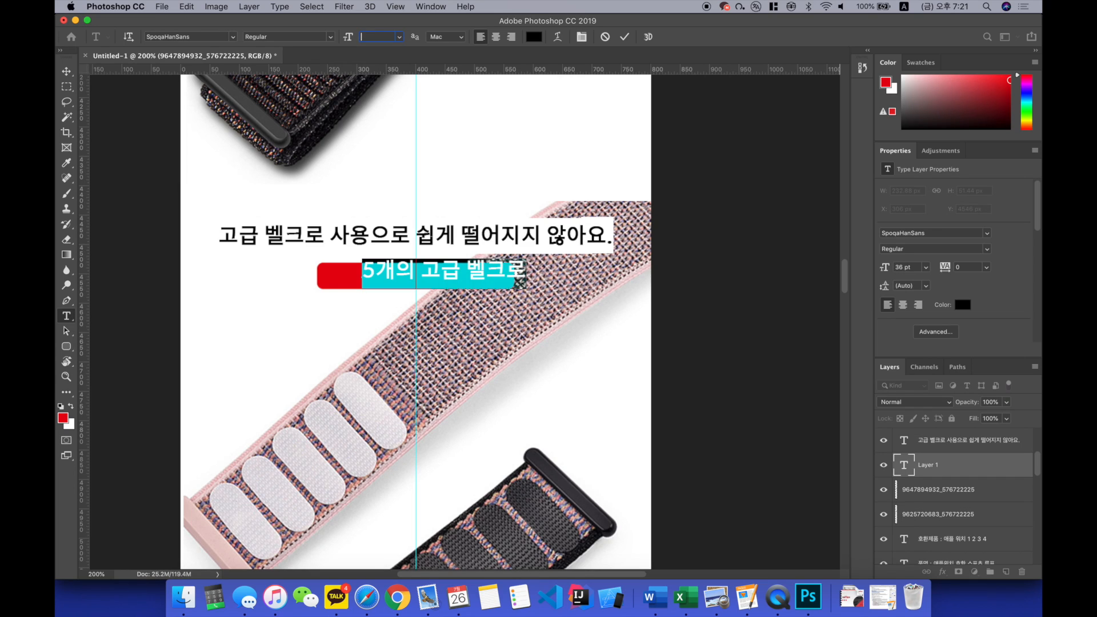
{"action": "key", "text": "super+Return"}
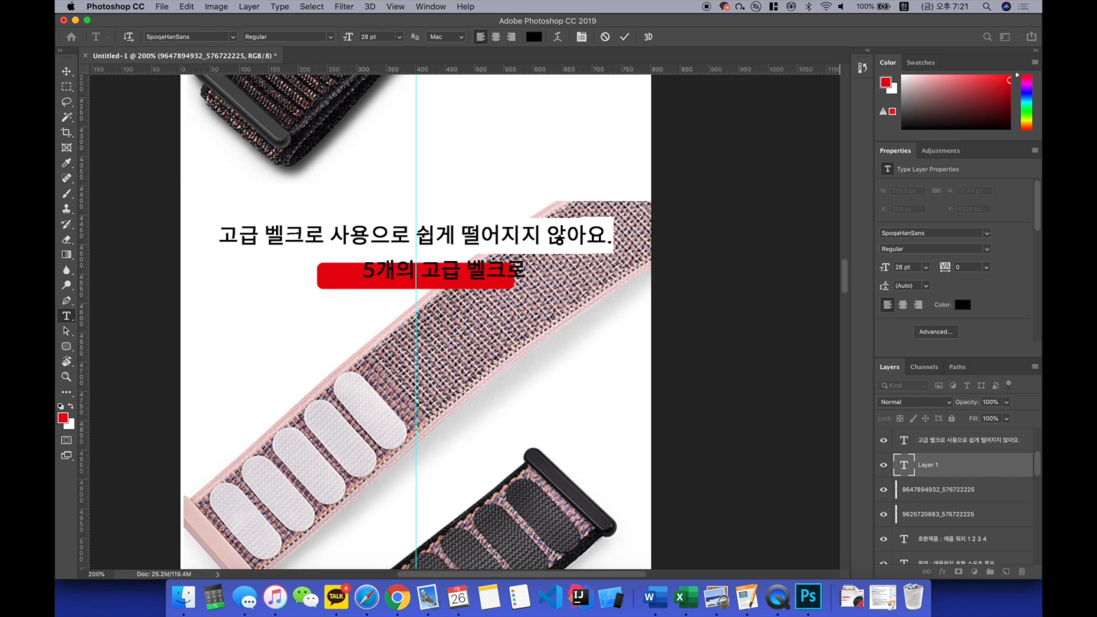
Step: Centre the "5개의 고급 벨크로" caption on the red label and set its colour to white
{"action": "key", "text": "v"}
{"action": "left_click_drag", "start_coordinate": [449, 275], "coordinate": [441, 277]}
{"action": "key", "text": "t"}
{"action": "left_click", "coordinate": [451, 270]}
{"action": "key", "text": "super+a"}
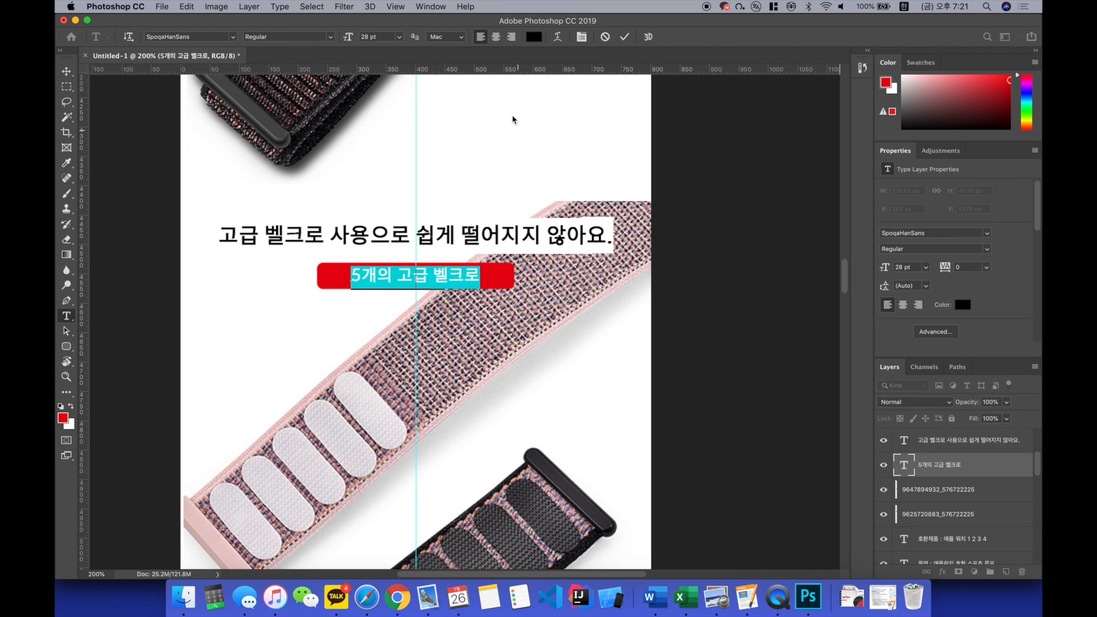
{"action": "left_click", "coordinate": [534, 37]}
{"action": "left_click", "coordinate": [432, 193]}
{"action": "key", "text": "Return"}
{"action": "key", "text": "super+Return"}
Step: Select the image layer with the "实拍展示" heading and sample its light grey banner as the foreground colour
{"action": "key", "text": "super+minus"}
{"action": "scroll", "coordinate": [438, 245], "scroll_direction": "down", "scroll_amount": 3}
{"action": "key", "text": "v"}
{"action": "scroll", "coordinate": [542, 246], "scroll_direction": "down", "scroll_amount": 1}
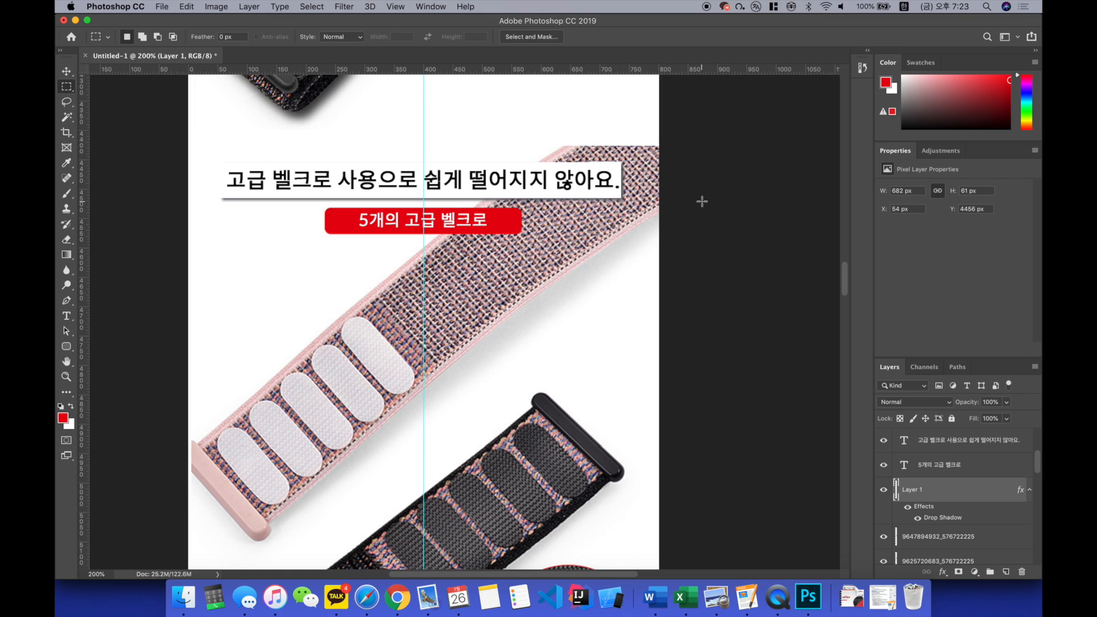
{"action": "scroll", "coordinate": [702, 201], "scroll_direction": "down", "scroll_amount": 15}
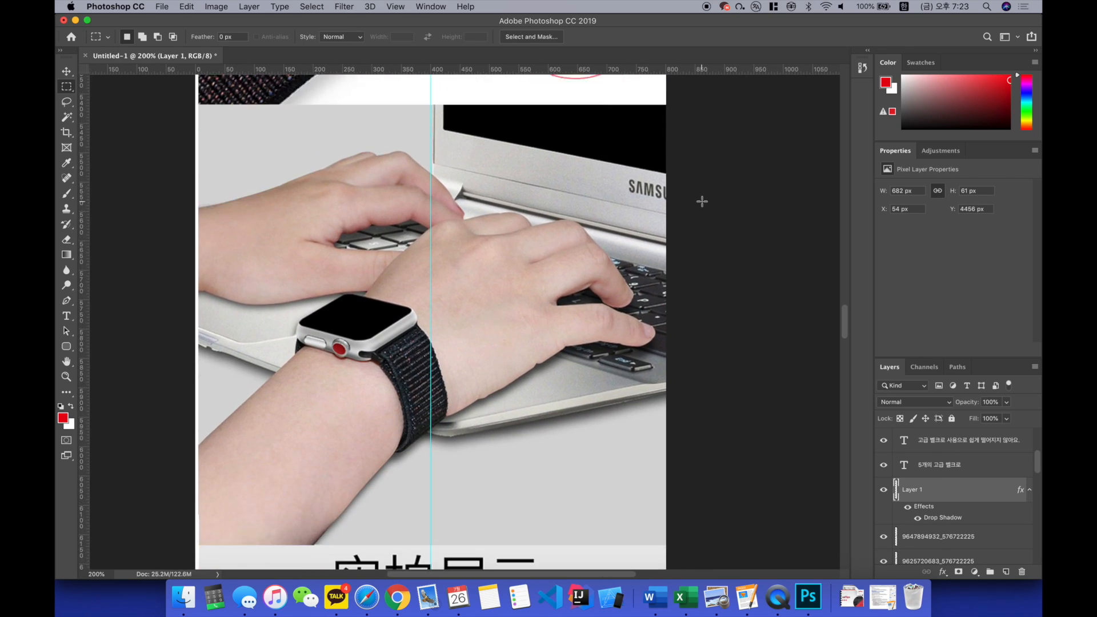
{"action": "scroll", "coordinate": [702, 201], "scroll_direction": "down", "scroll_amount": 10}
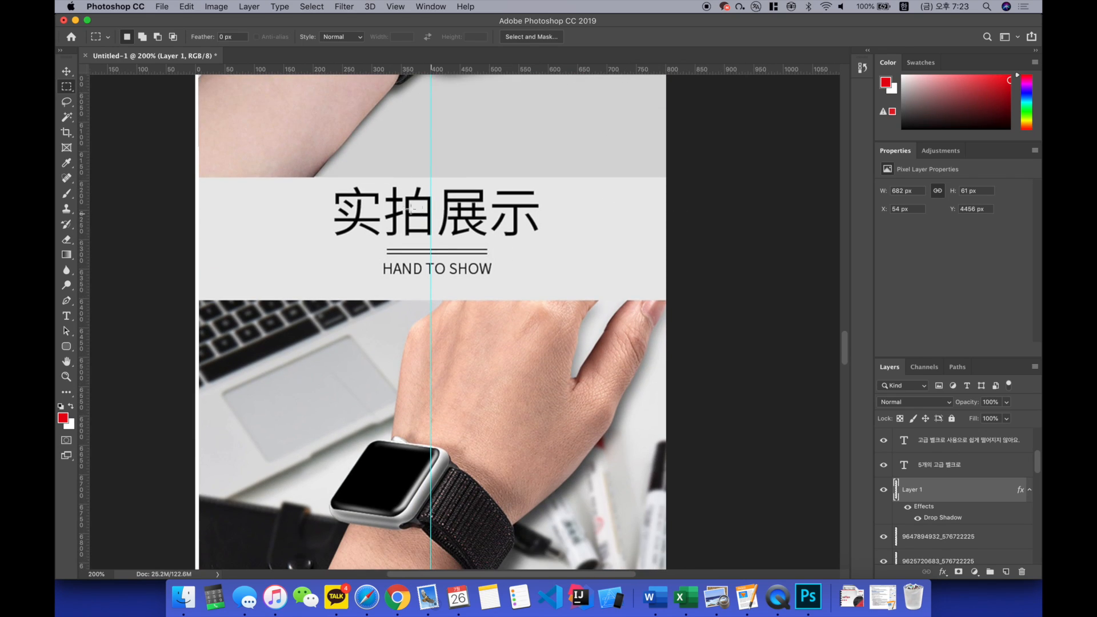
{"action": "key", "text": "v"}
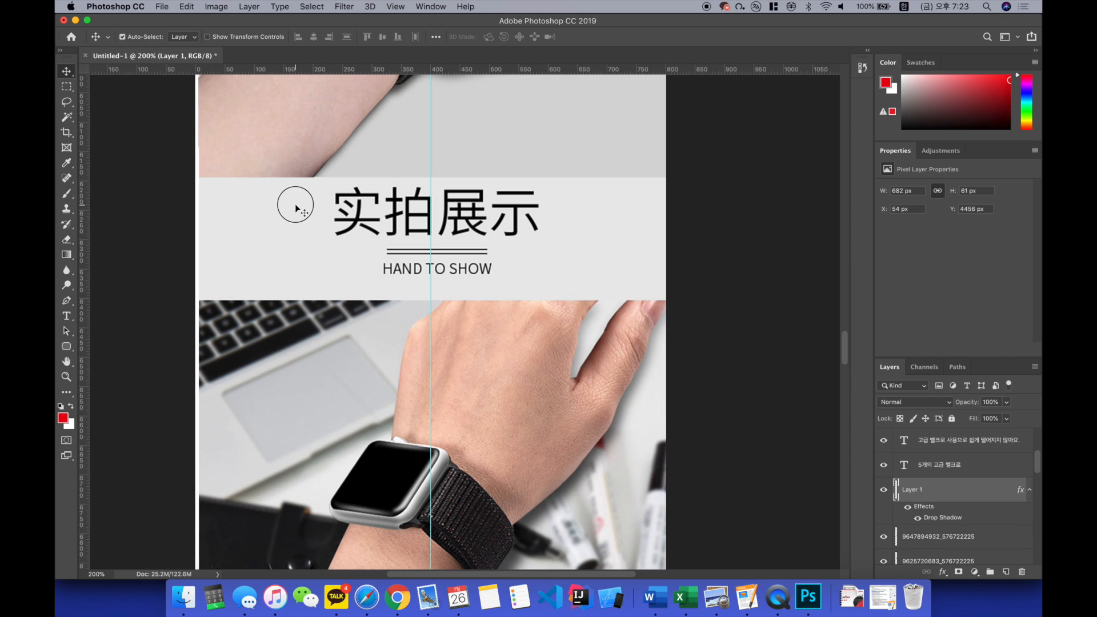
{"action": "left_click", "coordinate": [294, 207]}
{"action": "left_click", "coordinate": [67, 417]}
{"action": "left_click", "coordinate": [232, 274]}
{"action": "key", "text": "Return"}
Step: Cover the "实拍展示" heading and the "HAND TO SHOW" line with the banner grey, keeping the double line, and clear the selection
{"action": "key", "text": "m"}
{"action": "mouse_move", "coordinate": [321, 179]}
{"action": "left_mouse_down"}
{"action": "mouse_move", "coordinate": [581, 225]}
{"action": "mouse_move", "coordinate": [554, 241]}
{"action": "left_mouse_up"}
{"action": "key", "text": "alt+BackSpace"}
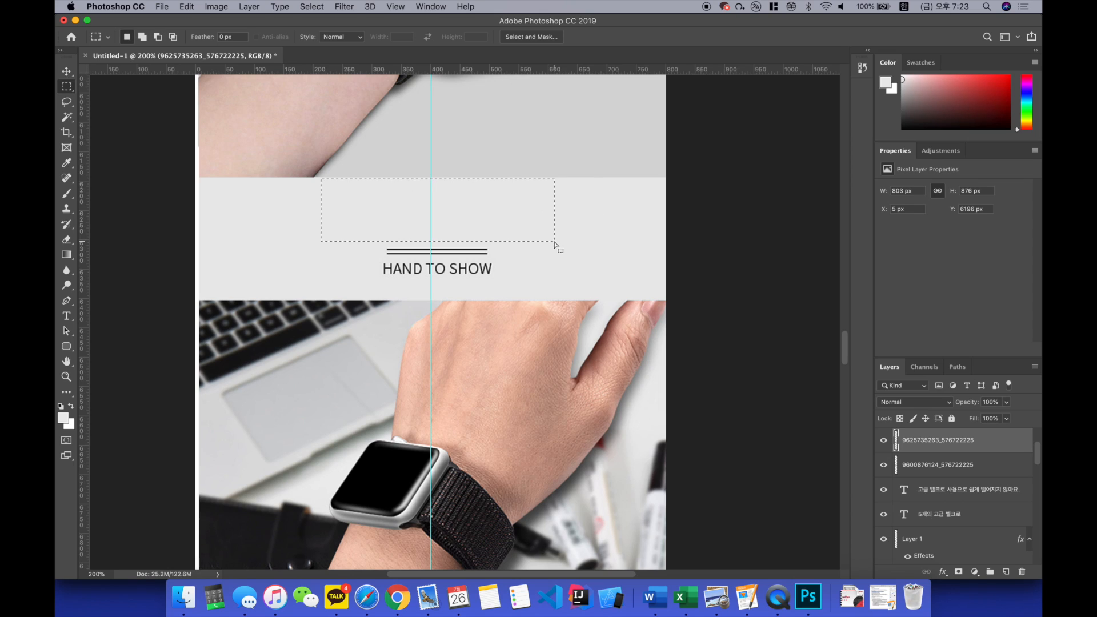
{"action": "left_click_drag", "start_coordinate": [377, 247], "coordinate": [522, 278]}
{"action": "key", "text": "alt+BackSpace"}
{"action": "key", "text": "super+d"}
Step: Add the black heading "실생활 착용샷" at 42 pt on the grey banner
{"action": "key", "text": "t"}
{"action": "left_click", "coordinate": [360, 222]}
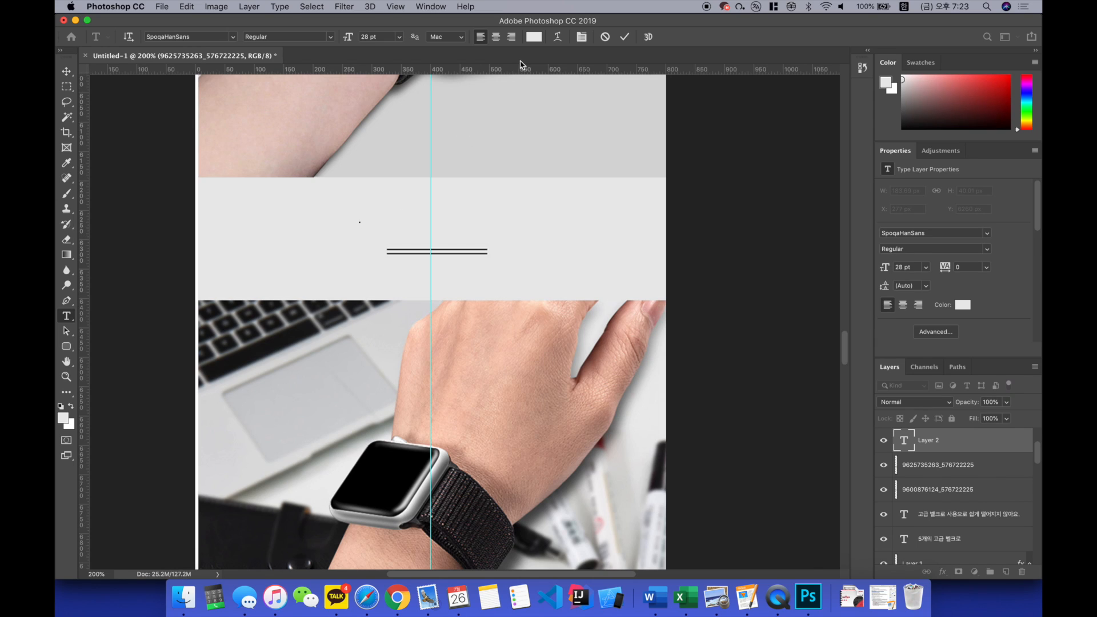
{"action": "left_click", "coordinate": [534, 38]}
{"action": "left_click_drag", "start_coordinate": [608, 349], "coordinate": [693, 448]}
{"action": "key", "text": "Return"}
{"action": "type", "text": "실생활 착용샷"}
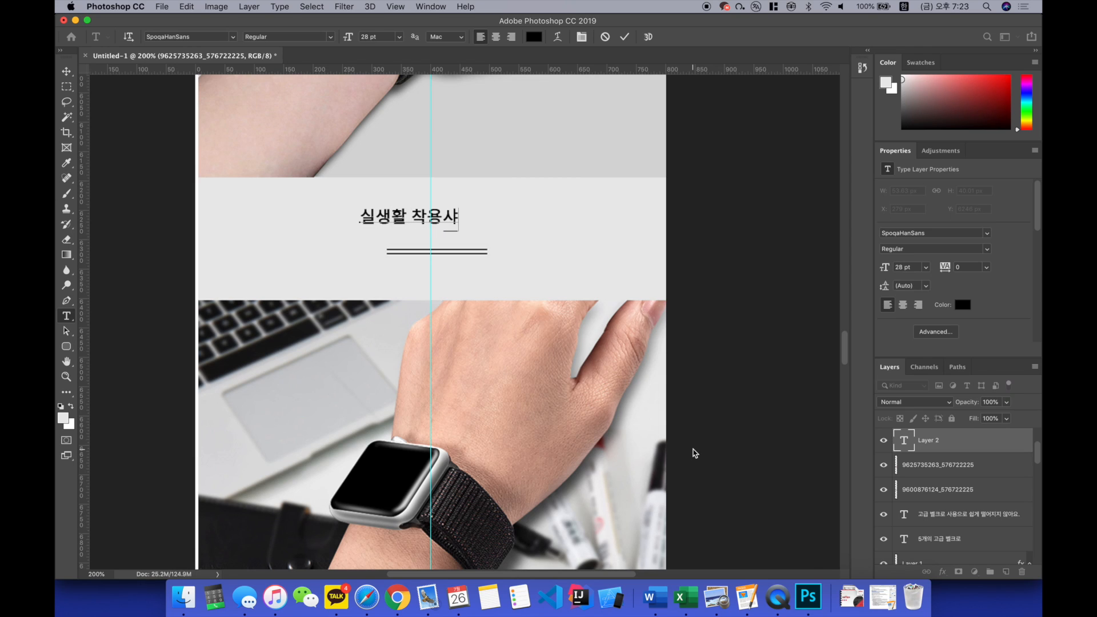
{"action": "key", "text": "super+a"}
{"action": "left_click", "coordinate": [376, 37]}
{"action": "type", "text": "42"}
{"action": "key", "text": "super+Return"}
Step: Move the "실생활 착용샷" heading down so it sits just above the double line
{"action": "key", "text": "v"}
{"action": "left_click", "coordinate": [453, 226]}
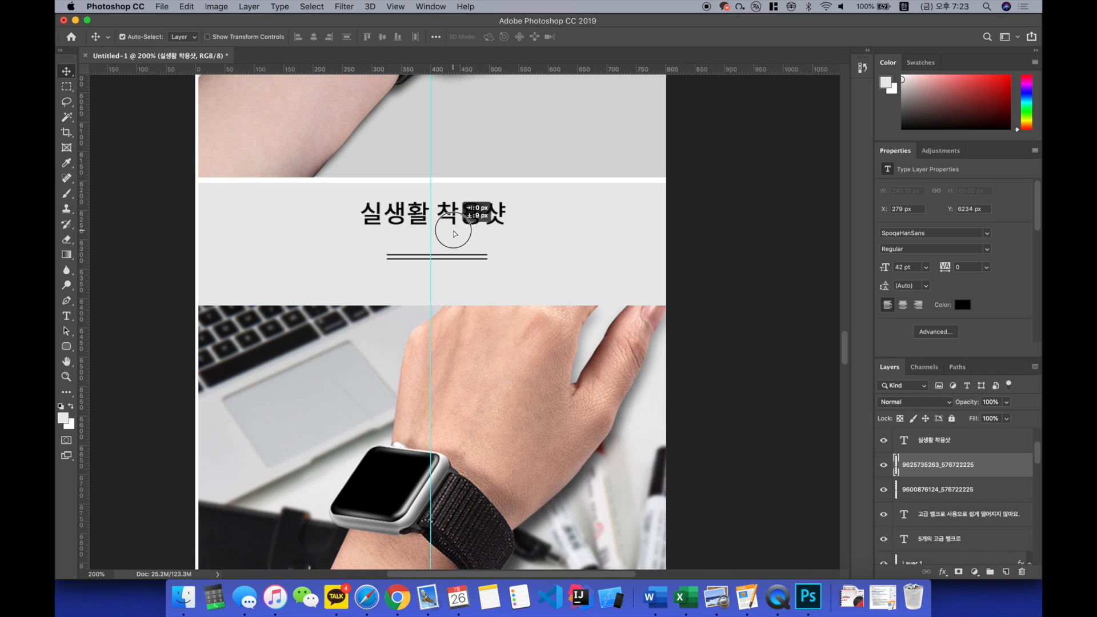
{"action": "left_click", "coordinate": [466, 223]}
{"action": "left_click_drag", "start_coordinate": [468, 224], "coordinate": [467, 233]}
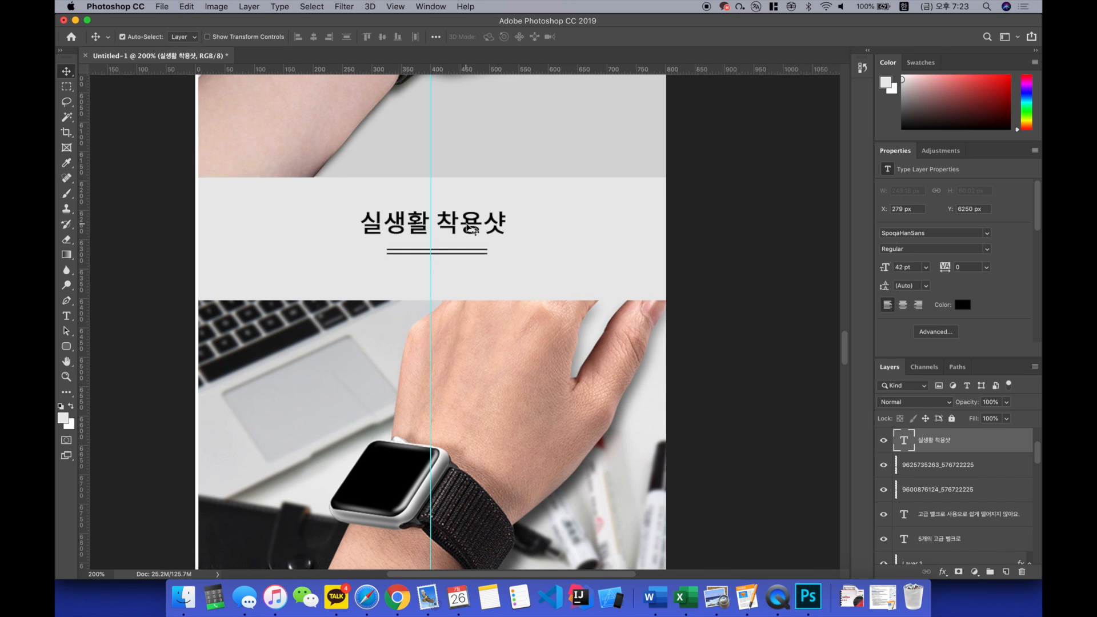
Step: Write the caption "뛰어난 디자인, 자연스러운 느낌." below the double line of the grey banner
{"action": "key", "text": "t"}
{"action": "left_click", "coordinate": [402, 272]}
{"action": "type", "text": "ㅇ"}
{"action": "key", "text": "BackSpace"}
{"action": "type", "text": "실새"}
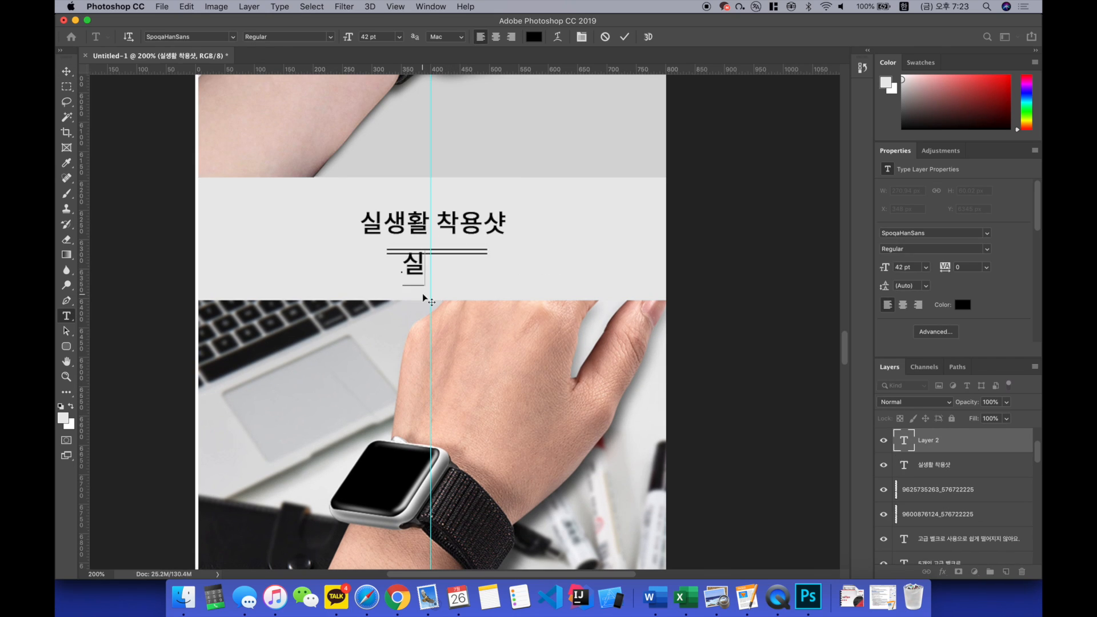
{"action": "key", "text": "BackSpace"}
{"action": "key", "text": "BackSpace"}
{"action": "key", "text": "BackSpace"}
{"action": "type", "text": "뛰어난 디자인. 자연스러운"}
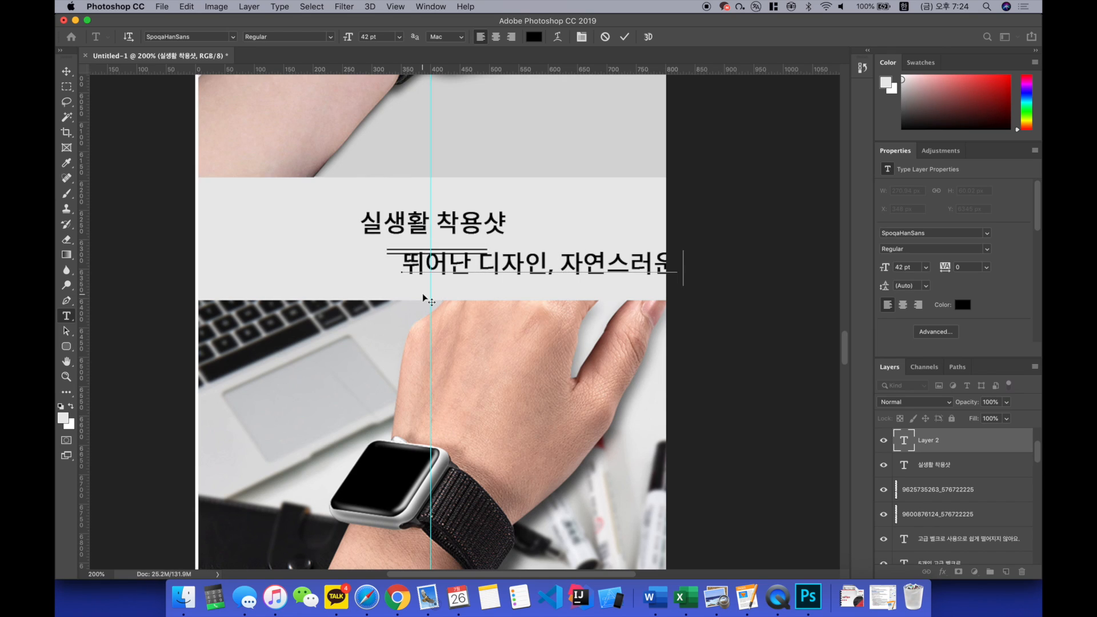
Step: Set the banner caption's size to 28 pt and centre it beneath the double line
{"action": "key", "text": "super+a"}
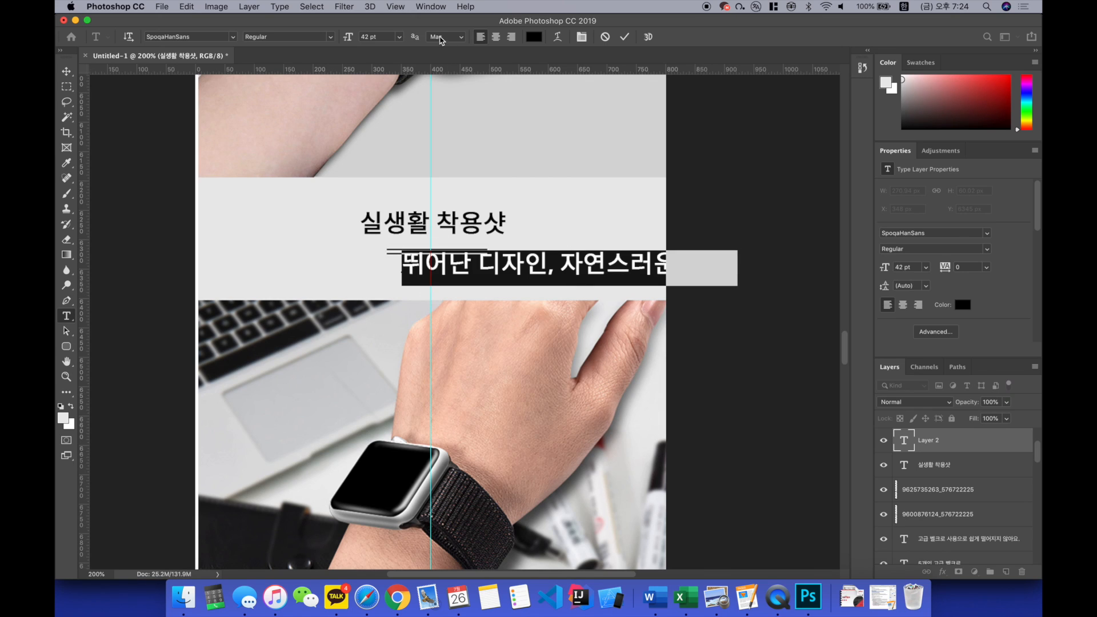
{"action": "left_click", "coordinate": [382, 36]}
{"action": "type", "text": "28"}
{"action": "key", "text": "super+Return"}
{"action": "key", "text": "v"}
{"action": "left_click_drag", "start_coordinate": [478, 276], "coordinate": [418, 276]}
{"action": "key", "text": "super+z"}
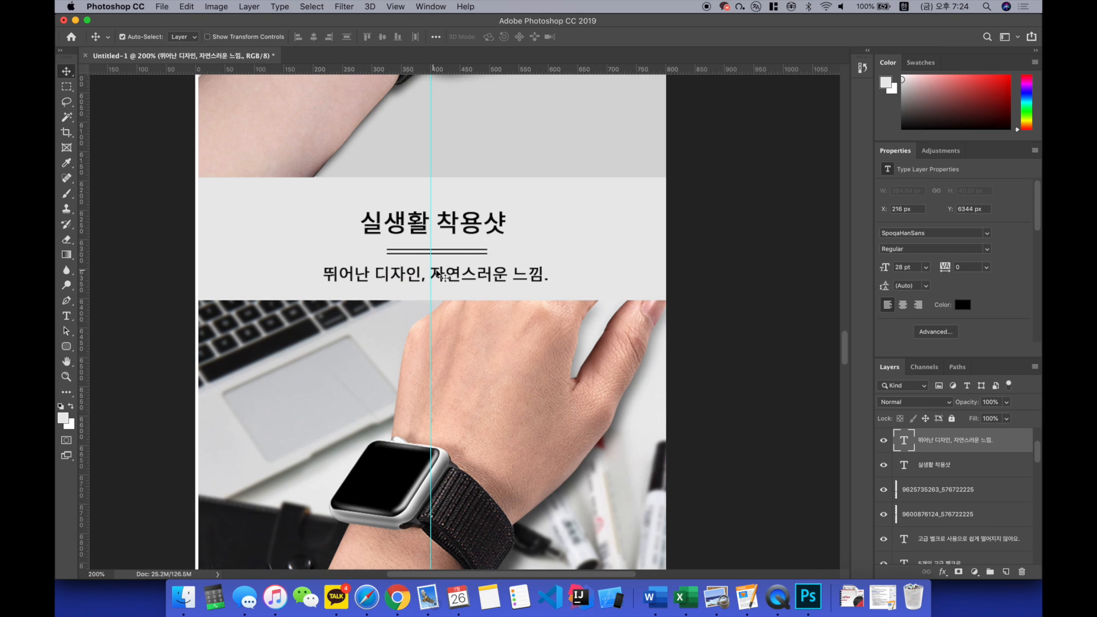
Step: Make the "실생활 착용샷" heading bold
{"action": "double_click", "coordinate": [411, 224]}
{"action": "left_click", "coordinate": [332, 38]}
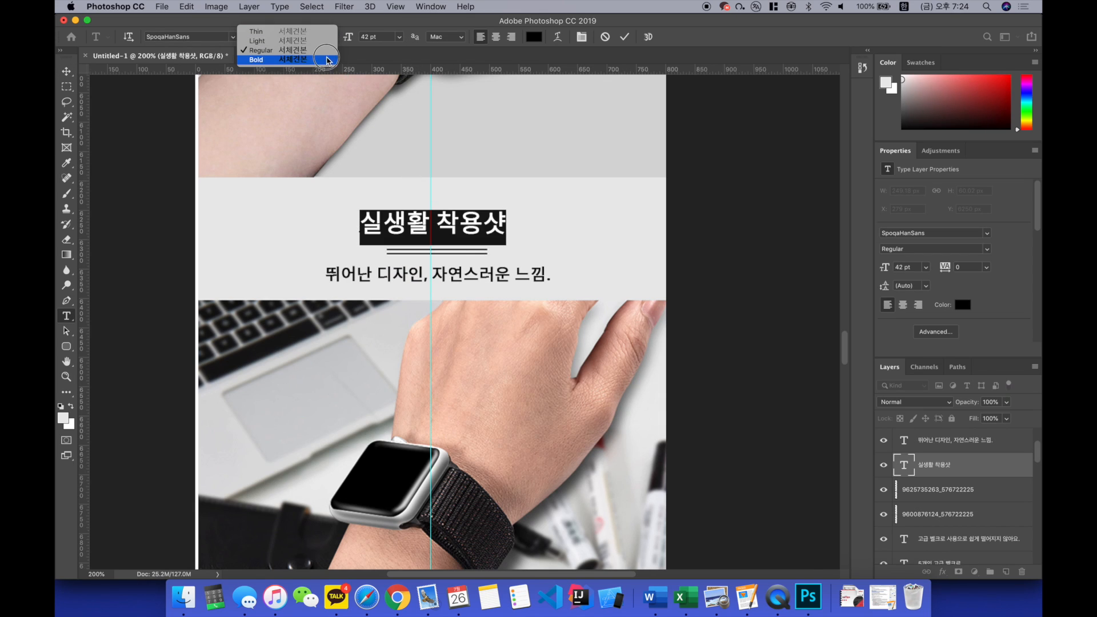
{"action": "left_click", "coordinate": [309, 58]}
{"action": "left_click", "coordinate": [325, 151]}
{"action": "key", "text": "v"}
Step: Add a text layer reading "CHANGE" over the original CHANGE title beside the dark wrist photo
{"action": "scroll", "coordinate": [564, 171], "scroll_direction": "down", "scroll_amount": 1}
{"action": "key", "text": "super+minus"}
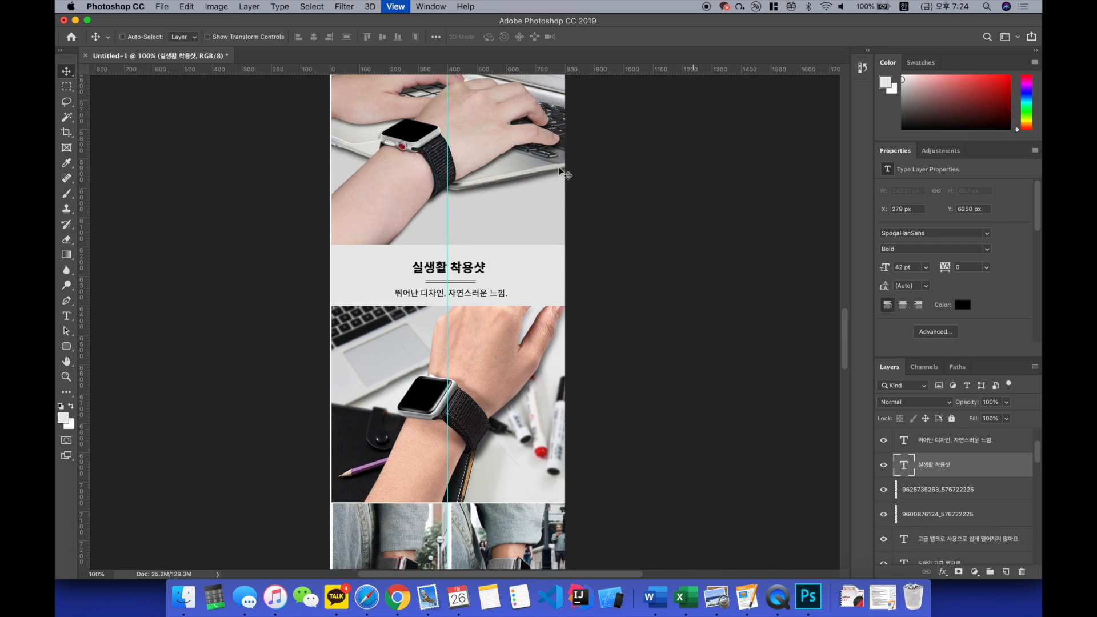
{"action": "scroll", "coordinate": [463, 282], "scroll_direction": "down", "scroll_amount": 5}
{"action": "left_click", "coordinate": [462, 282]}
{"action": "scroll", "coordinate": [166, 416], "scroll_direction": "down", "scroll_amount": 10}
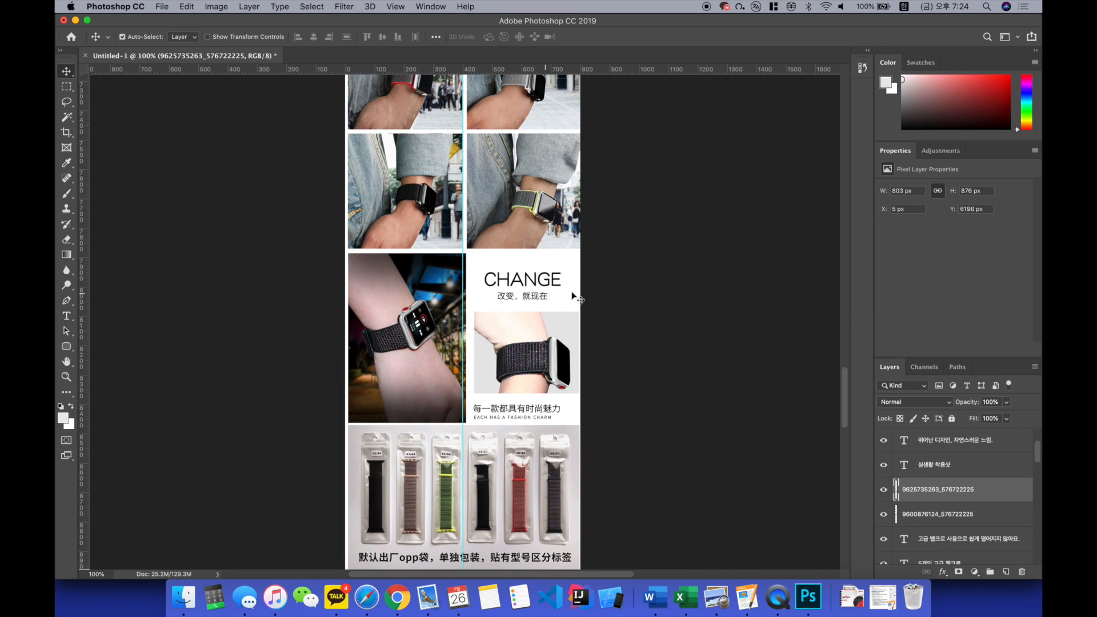
{"action": "key", "text": "super+equal"}
{"action": "scroll", "coordinate": [590, 290], "scroll_direction": "right", "scroll_amount": 2}
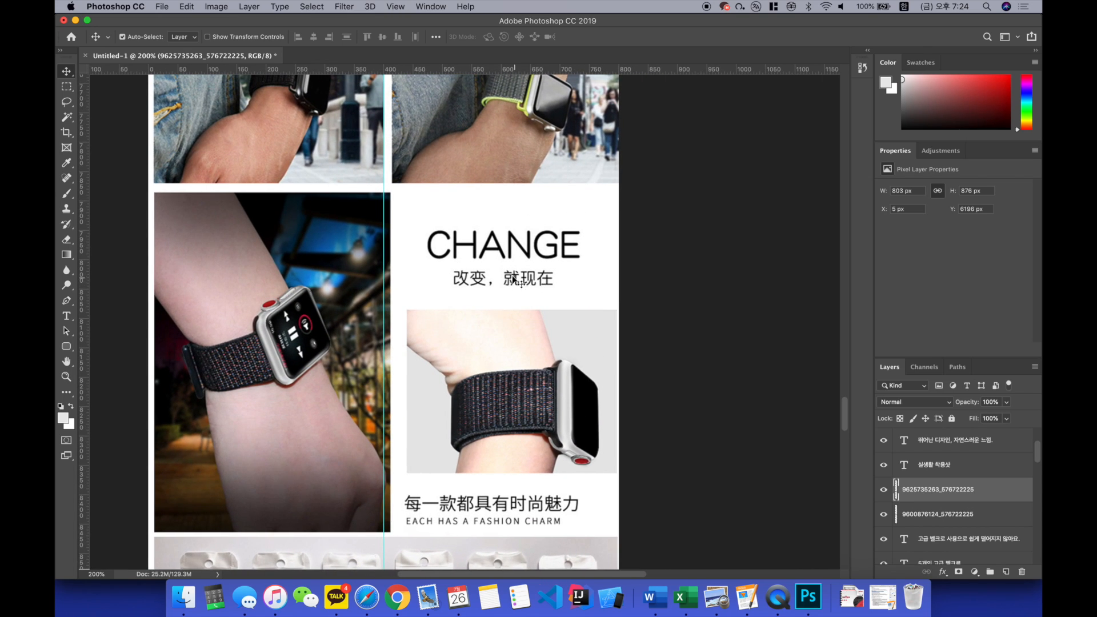
{"action": "left_click", "coordinate": [473, 274]}
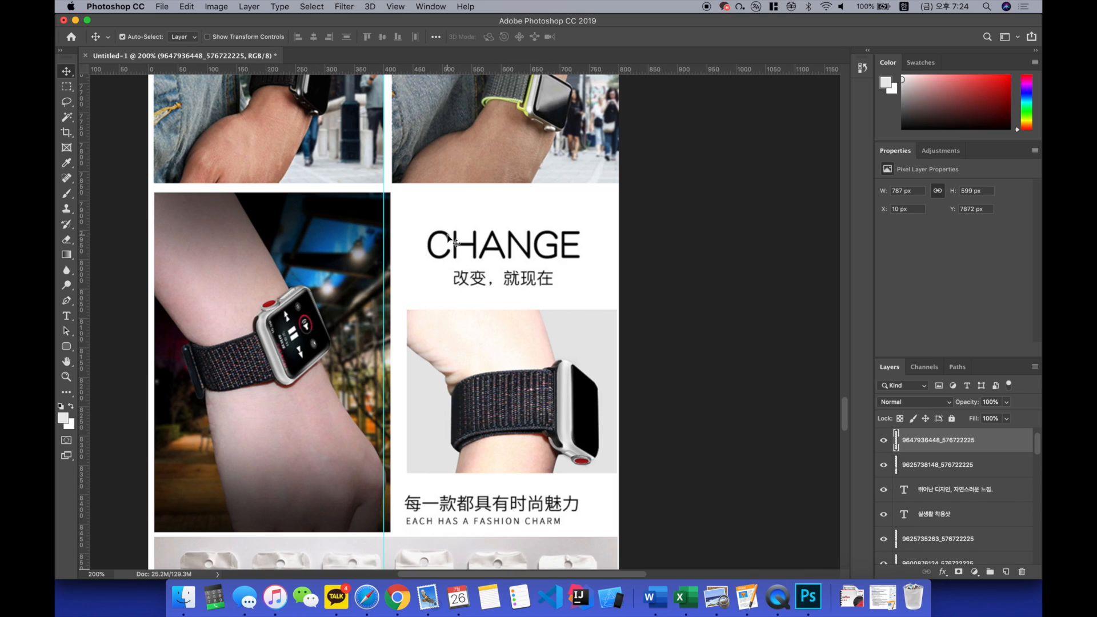
{"action": "key", "text": "t"}
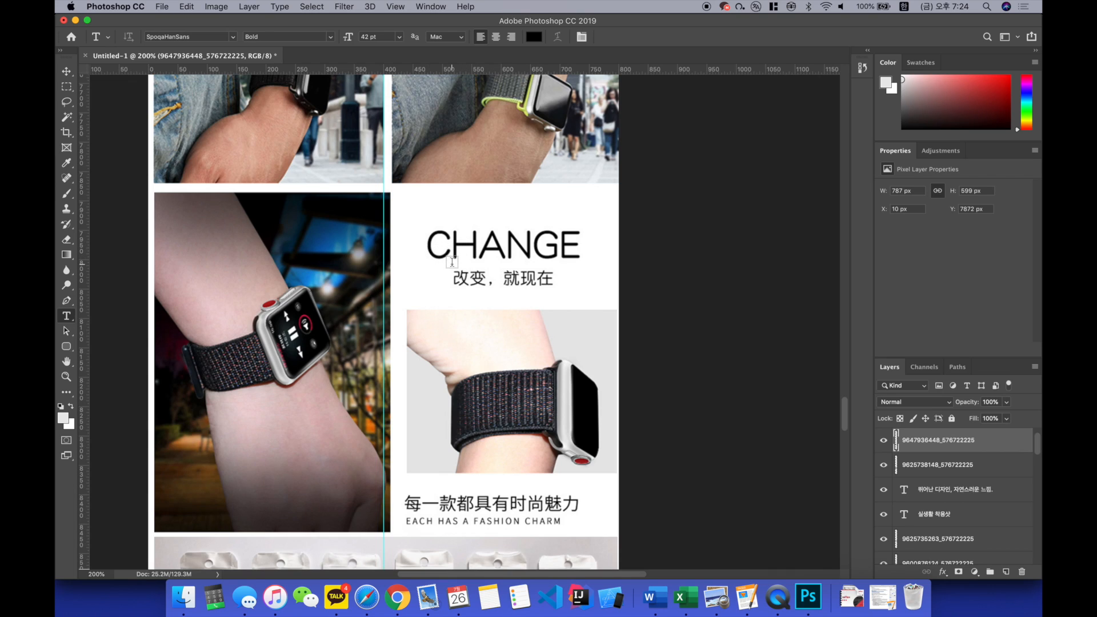
{"action": "left_click", "coordinate": [429, 249]}
{"action": "type", "text": "CHANGE"}
{"action": "key", "text": "super+a"}
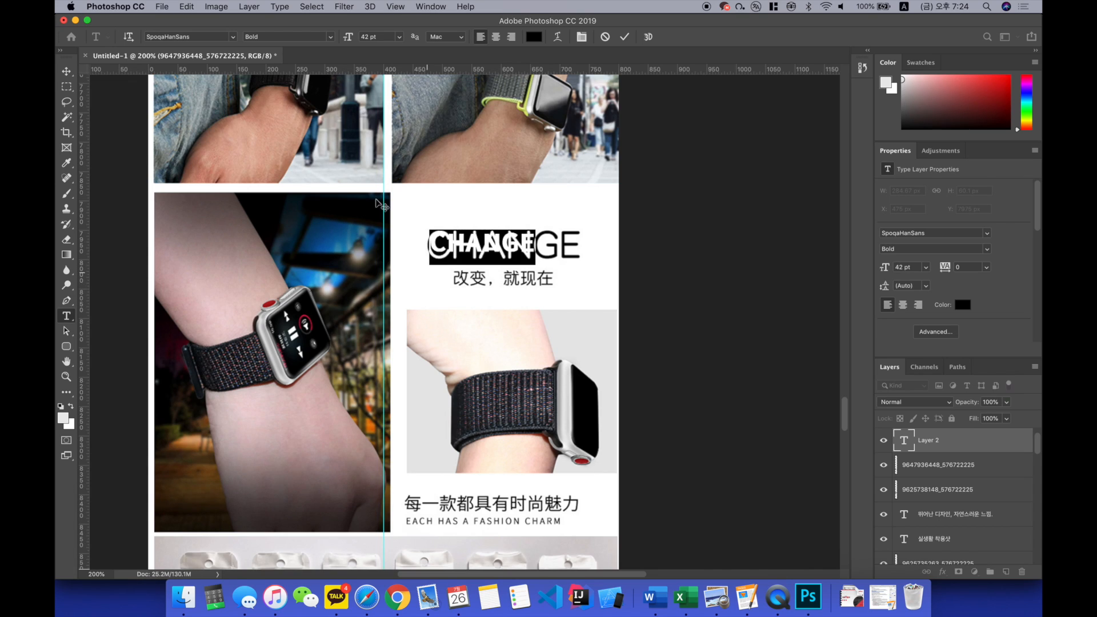
Step: Set the new CHANGE text to Regular weight at 60 pt to match the original title's width
{"action": "left_click", "coordinate": [328, 38]}
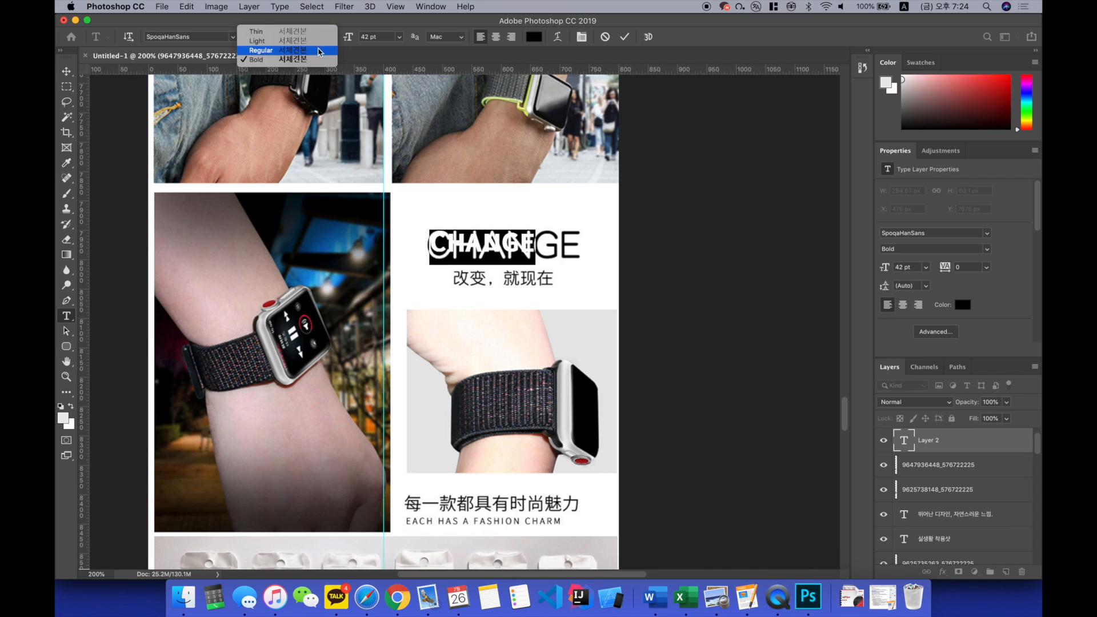
{"action": "left_click", "coordinate": [298, 51]}
{"action": "left_click", "coordinate": [452, 224]}
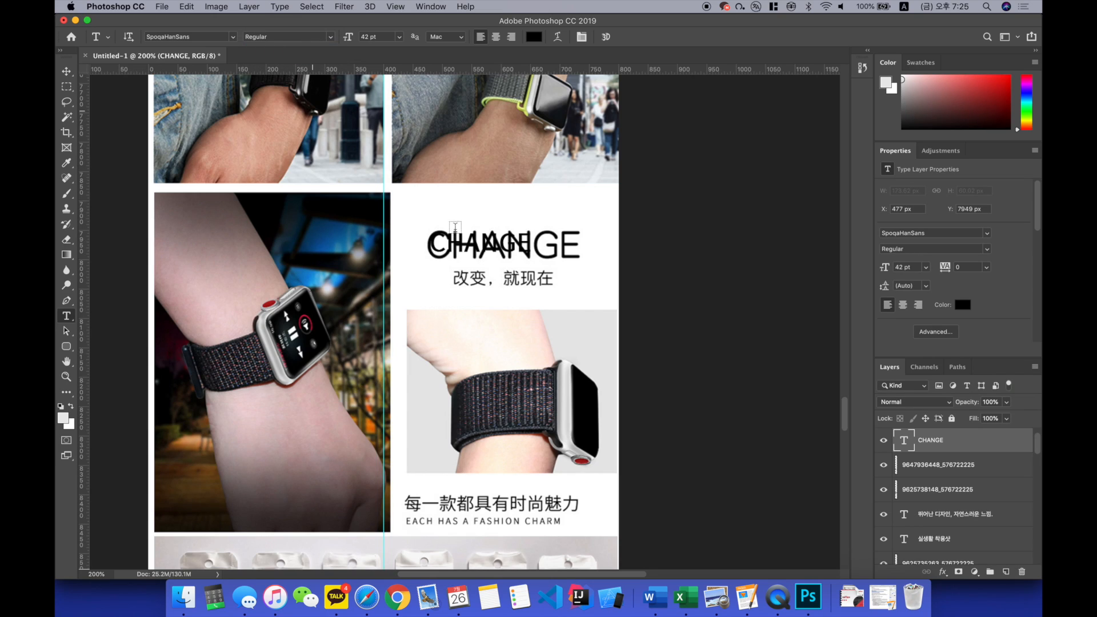
{"action": "double_click", "coordinate": [460, 238]}
{"action": "double_click", "coordinate": [388, 37]}
{"action": "type", "text": "52"}
{"action": "key", "text": "Return"}
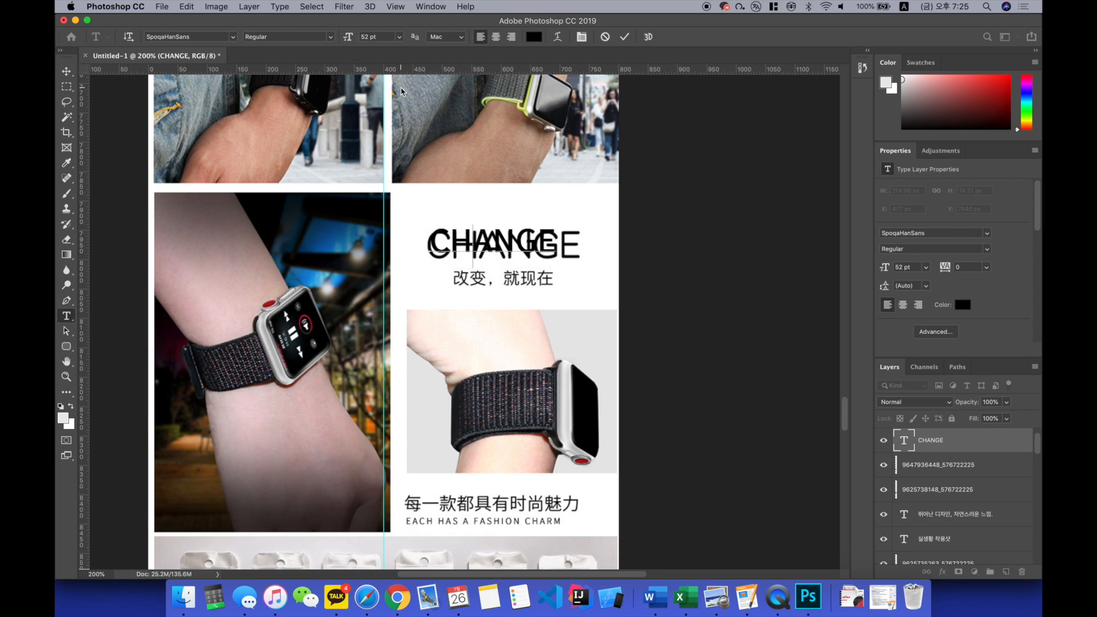
{"action": "type", "text": "60"}
{"action": "key", "text": "Return"}
{"action": "key", "text": "super+Return"}
{"action": "key", "text": "v"}
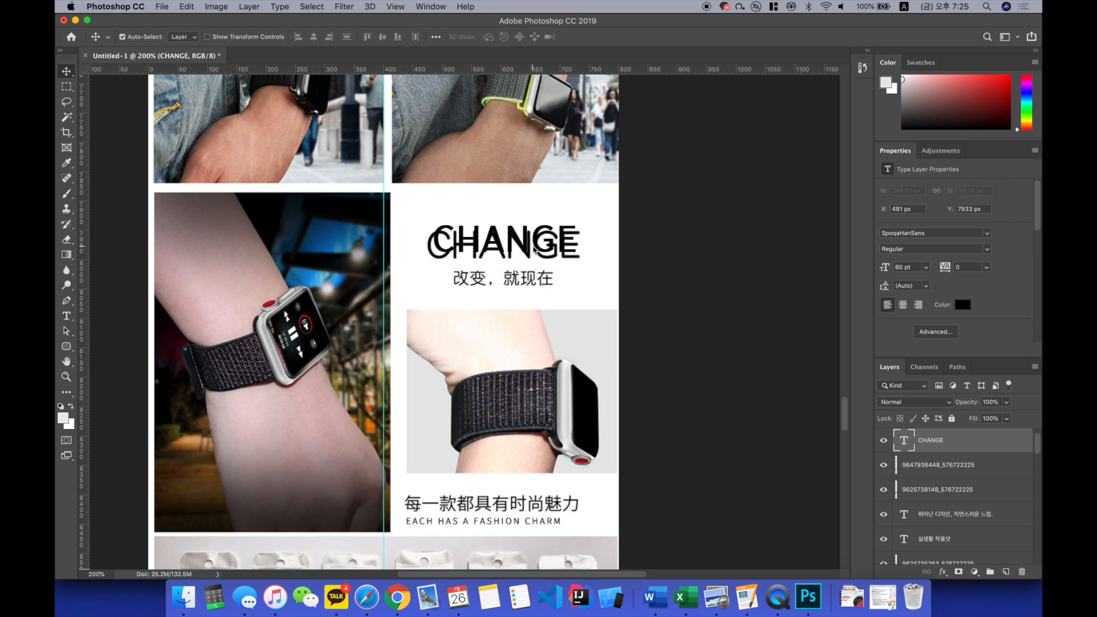
{"action": "left_click", "coordinate": [554, 207]}
{"action": "key", "text": "m"}
{"action": "left_click_drag", "start_coordinate": [410, 213], "coordinate": [601, 298]}
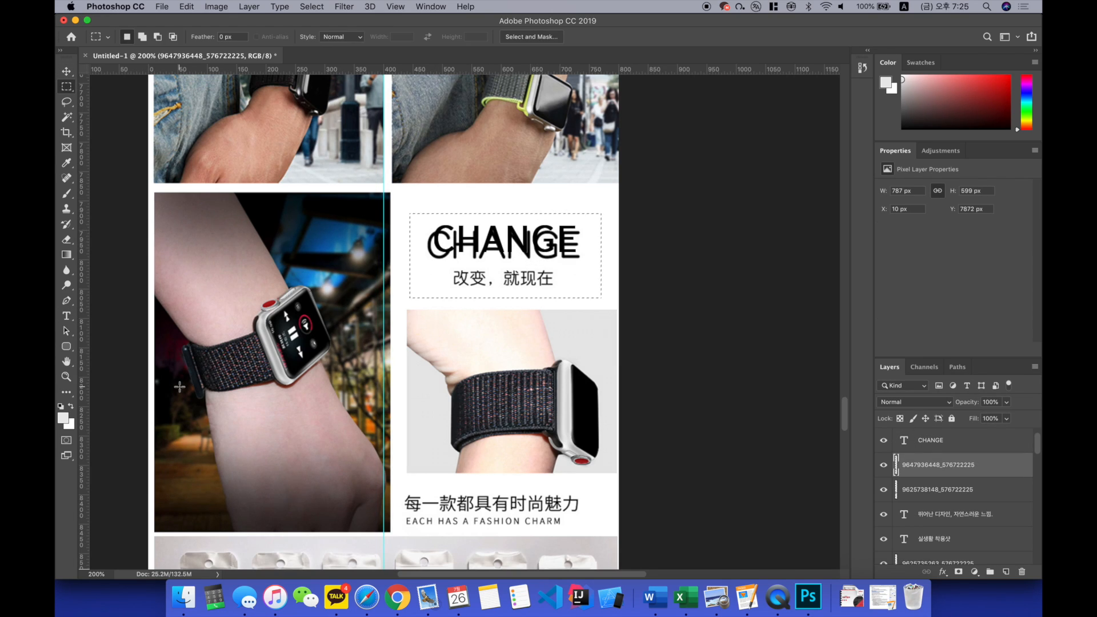
{"action": "key", "text": "Delete"}
Step: Centre-align the CHANGE text and reposition it in the white area above the small wrist photo
{"action": "double_click", "coordinate": [903, 440]}
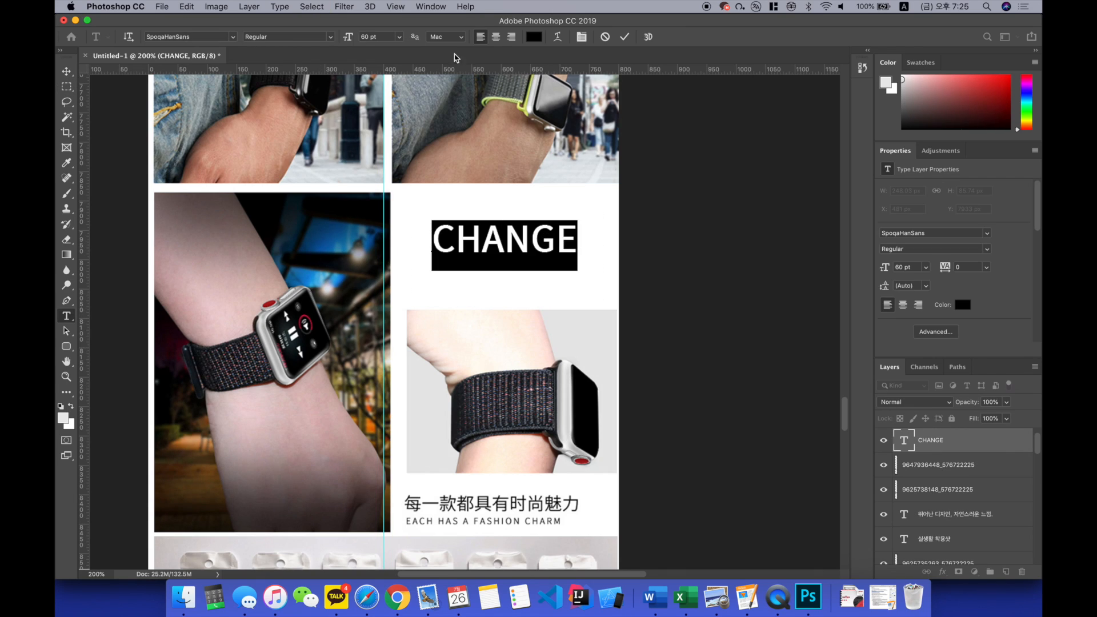
{"action": "left_click", "coordinate": [496, 37]}
{"action": "key", "text": "Escape"}
{"action": "key", "text": "v"}
{"action": "left_click_drag", "start_coordinate": [482, 240], "coordinate": [554, 240]}
Step: Add a second line beginning "당신의 일상을 바꾸" under CHANGE in the same text layer
{"action": "key", "text": "t"}
{"action": "left_click", "coordinate": [571, 239]}
{"action": "key", "text": "Return"}
{"action": "type", "text": "ekd"}
{"action": "key", "text": "BackSpace"}
{"action": "key", "text": "BackSpace"}
{"action": "key", "text": "BackSpace"}
{"action": "key", "text": "ctrl+space"}
{"action": "type", "text": "당신의 잀"}
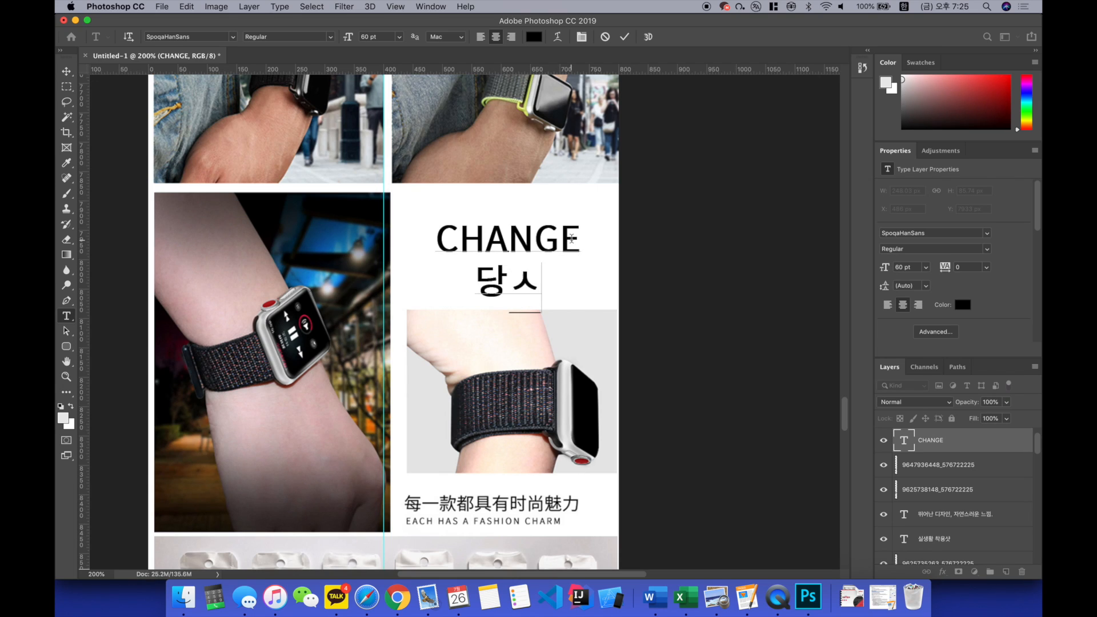
{"action": "type", "text": "상을 바꾸"}
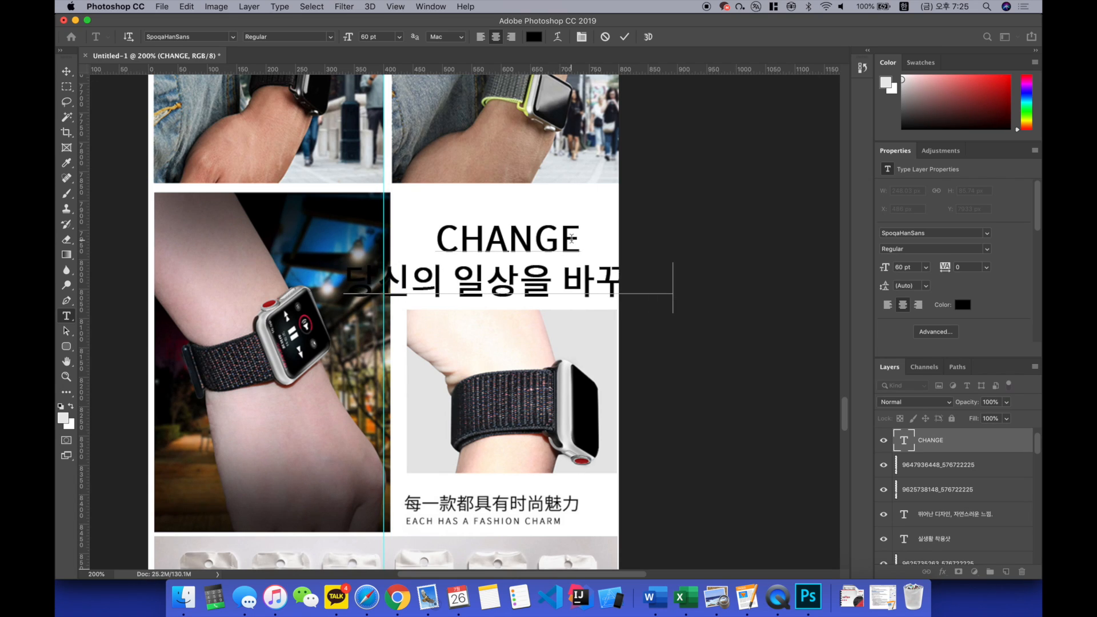
Step: Set the Korean line under CHANGE to 30 pt and commit the text
{"action": "key", "text": "shift+Up"}
{"action": "key", "text": "shift+Right"}
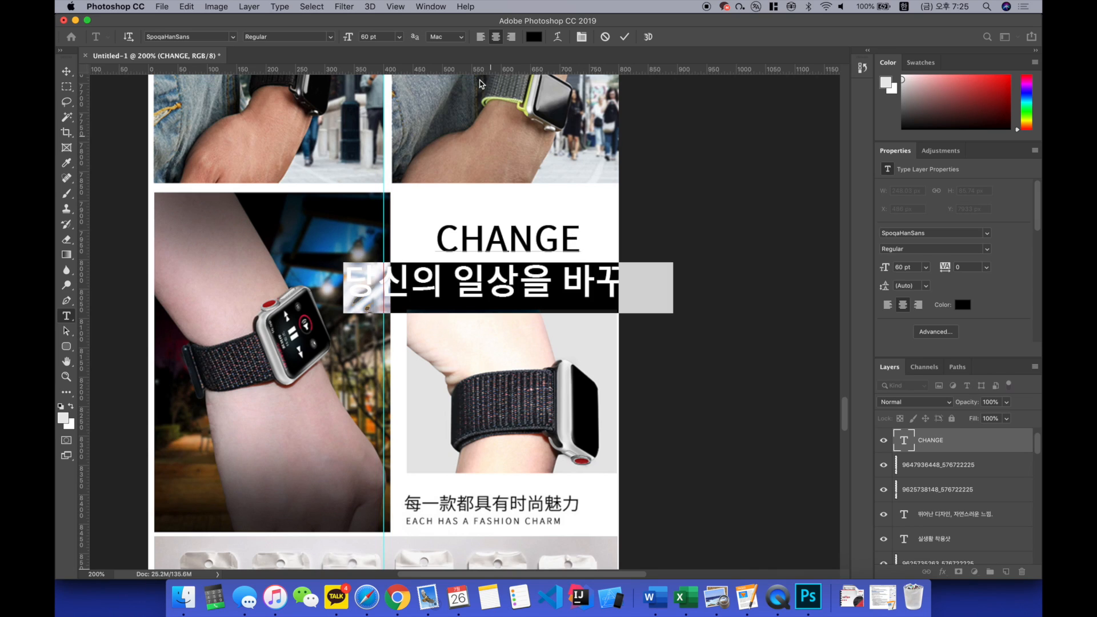
{"action": "double_click", "coordinate": [382, 37]}
{"action": "type", "text": "30"}
{"action": "key", "text": "Return"}
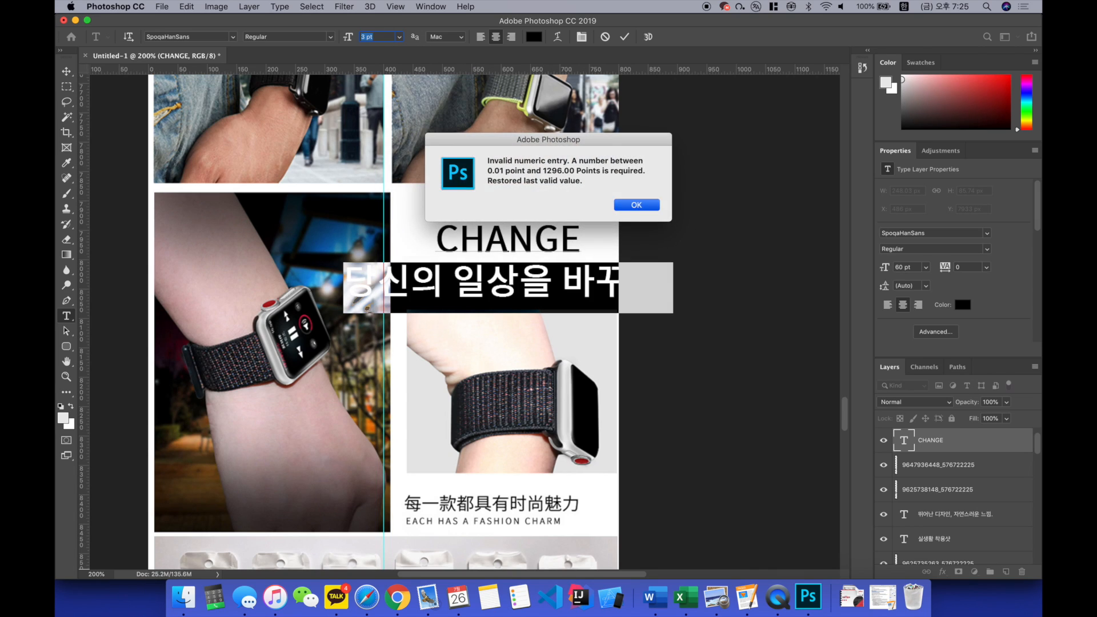
{"action": "key", "text": "Return"}
{"action": "key", "text": "super+z"}
{"action": "type", "text": "3"}
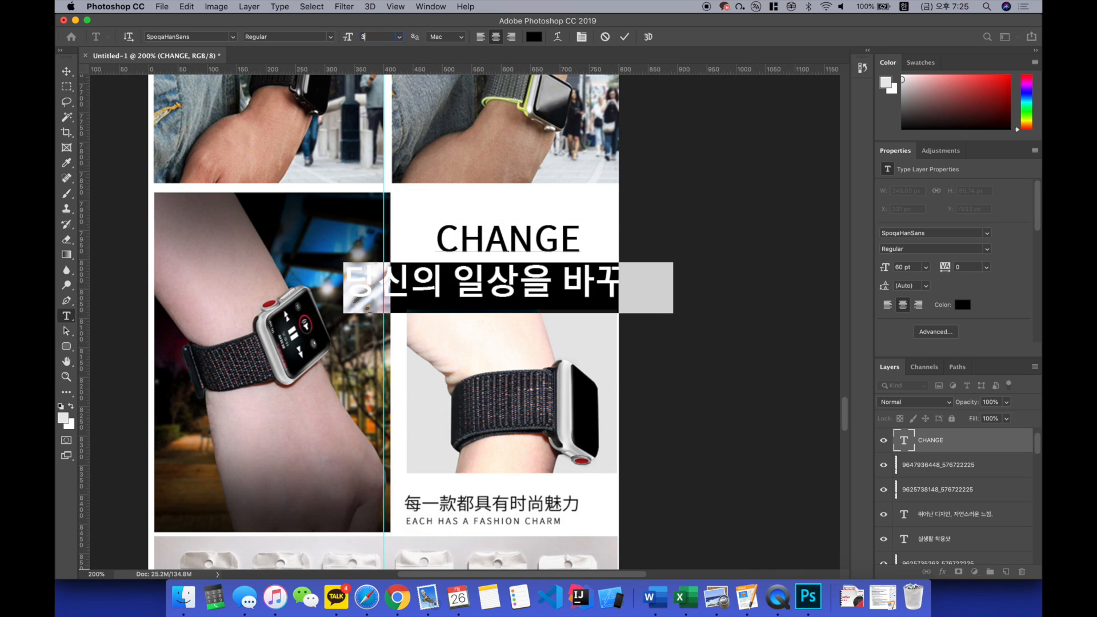
{"action": "type", "text": "0"}
{"action": "key", "text": "Return"}
{"action": "key", "text": "super+Return"}
Step: Insert a space between each letter of the CHANGE title to widen it to C H A N G E
{"action": "left_click", "coordinate": [465, 243]}
{"action": "left_click", "coordinate": [487, 243]}
{"action": "left_click", "coordinate": [513, 238]}
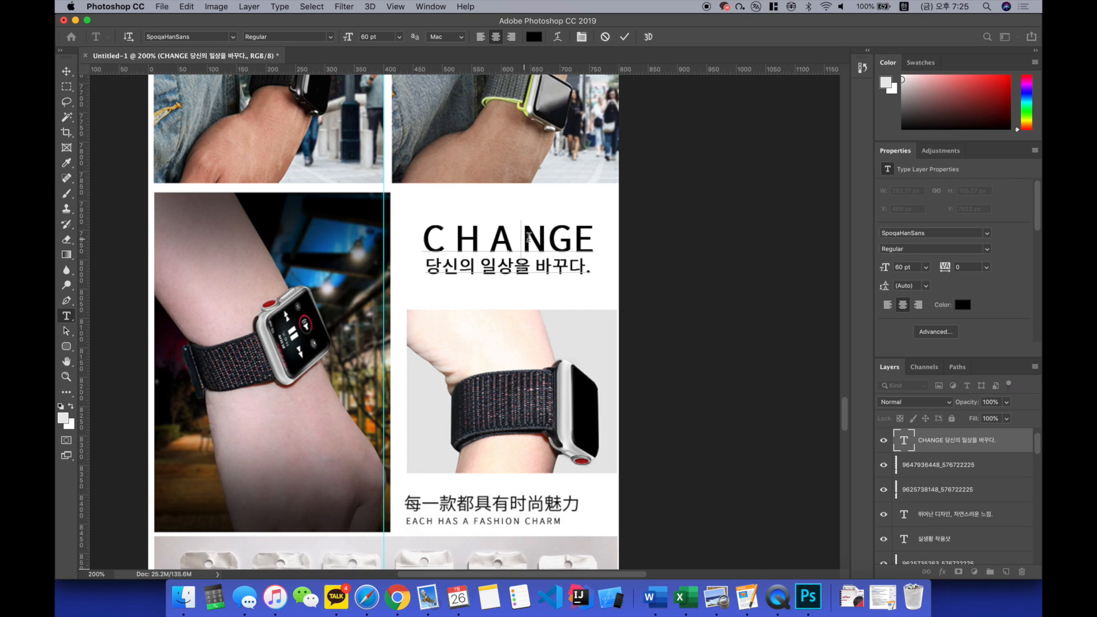
{"action": "key", "text": "super+z"}
{"action": "left_click", "coordinate": [550, 238]}
{"action": "left_click", "coordinate": [581, 231]}
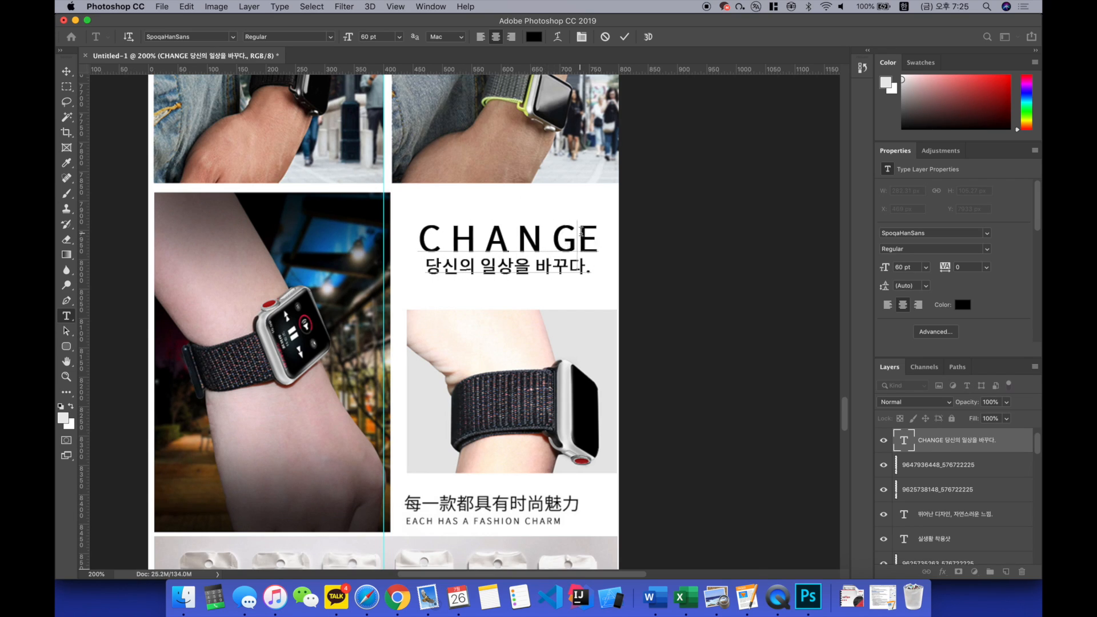
{"action": "key", "text": "super+Return"}
Step: Enlarge the Korean line under the spaced-out CHANGE title to 34 pt
{"action": "left_click_drag", "start_coordinate": [592, 267], "coordinate": [420, 266]}
{"action": "left_click", "coordinate": [378, 37]}
{"action": "type", "text": "34"}
{"action": "key", "text": "super+Return"}
{"action": "key", "text": "v"}
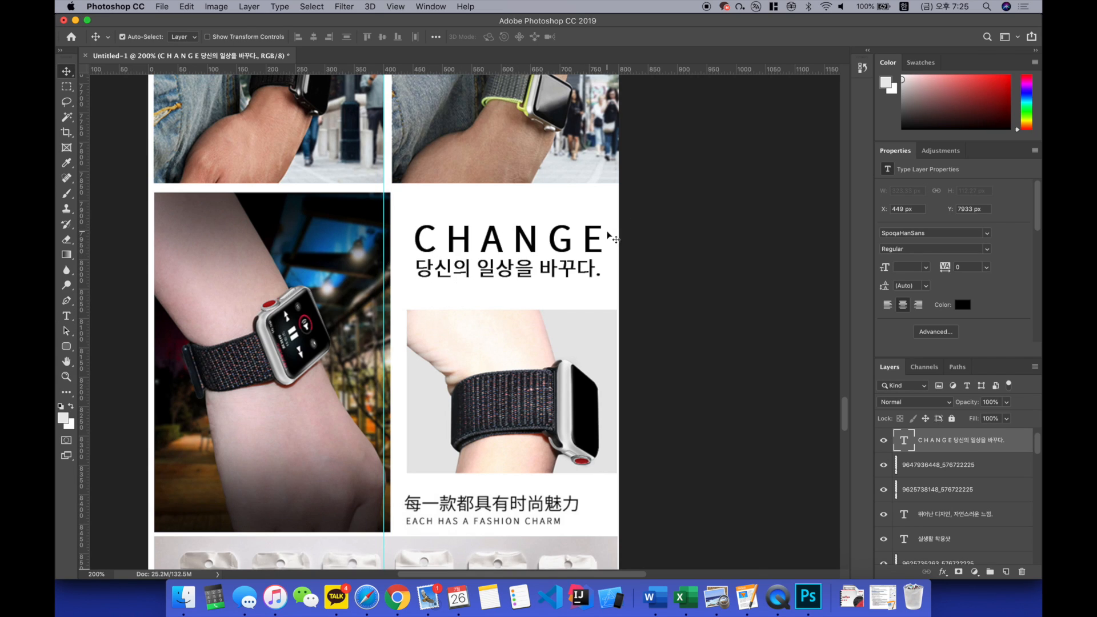
Step: Change the Korean line under the CHANGE title to Light weight
{"action": "key", "text": "t"}
{"action": "left_click_drag", "start_coordinate": [602, 267], "coordinate": [413, 270]}
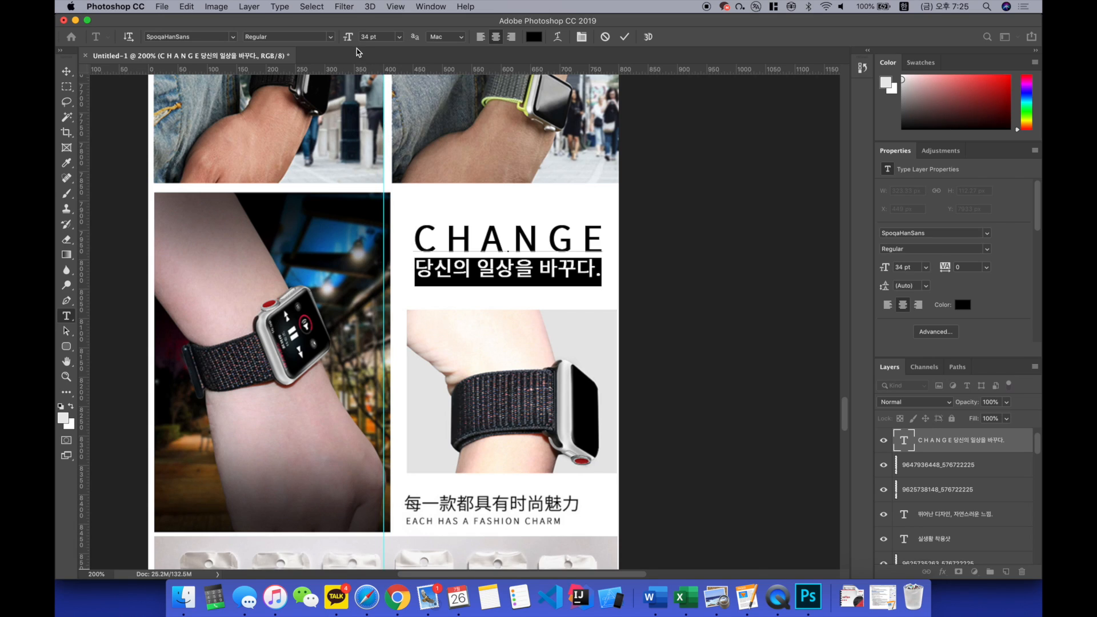
{"action": "left_click", "coordinate": [330, 37]}
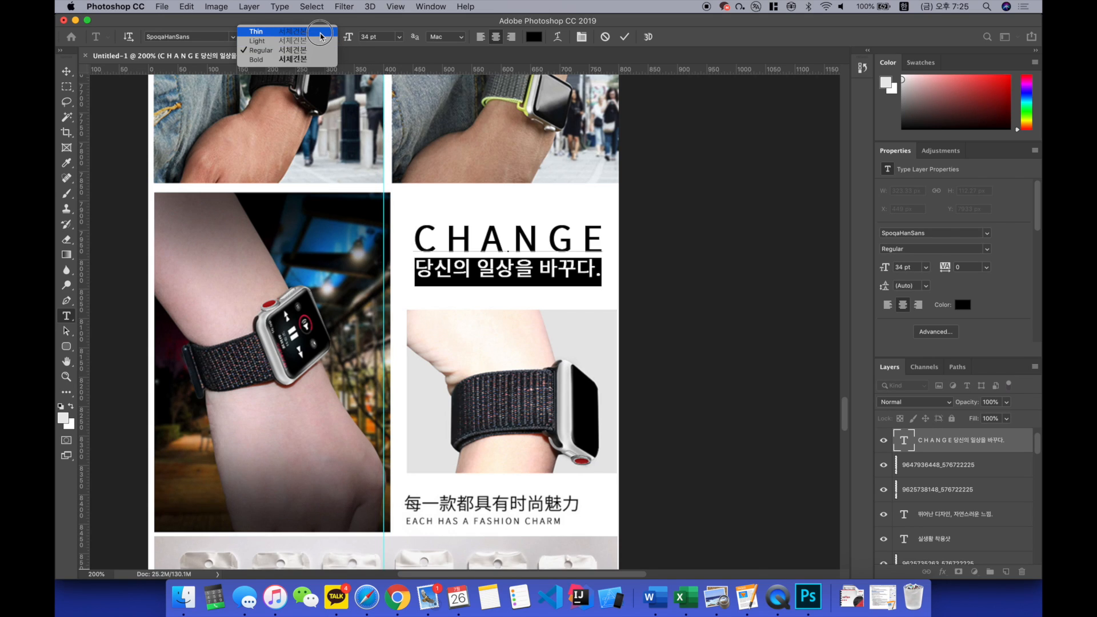
{"action": "left_click", "coordinate": [257, 41]}
{"action": "left_click", "coordinate": [457, 296]}
Step: Examine the CHANGE section, its remaining Chinese caption and the packaged straps image below it
{"action": "scroll", "coordinate": [504, 295], "scroll_direction": "up", "scroll_amount": 2}
{"action": "scroll", "coordinate": [457, 309], "scroll_direction": "up", "scroll_amount": 2}
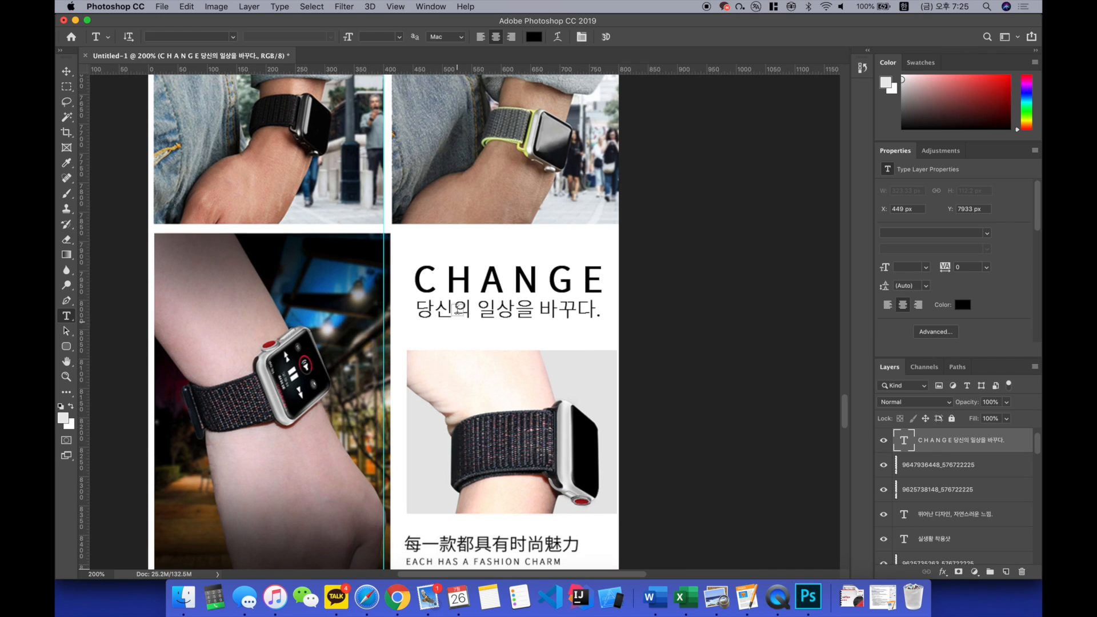
{"action": "scroll", "coordinate": [560, 295], "scroll_direction": "down", "scroll_amount": 2}
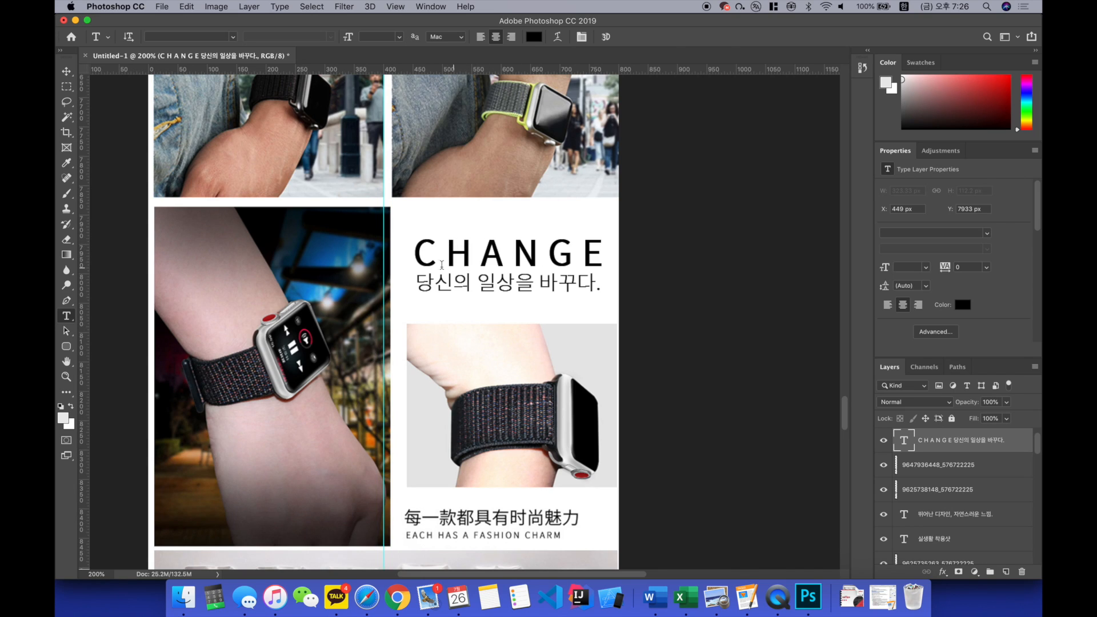
{"action": "scroll", "coordinate": [451, 242], "scroll_direction": "down", "scroll_amount": 3}
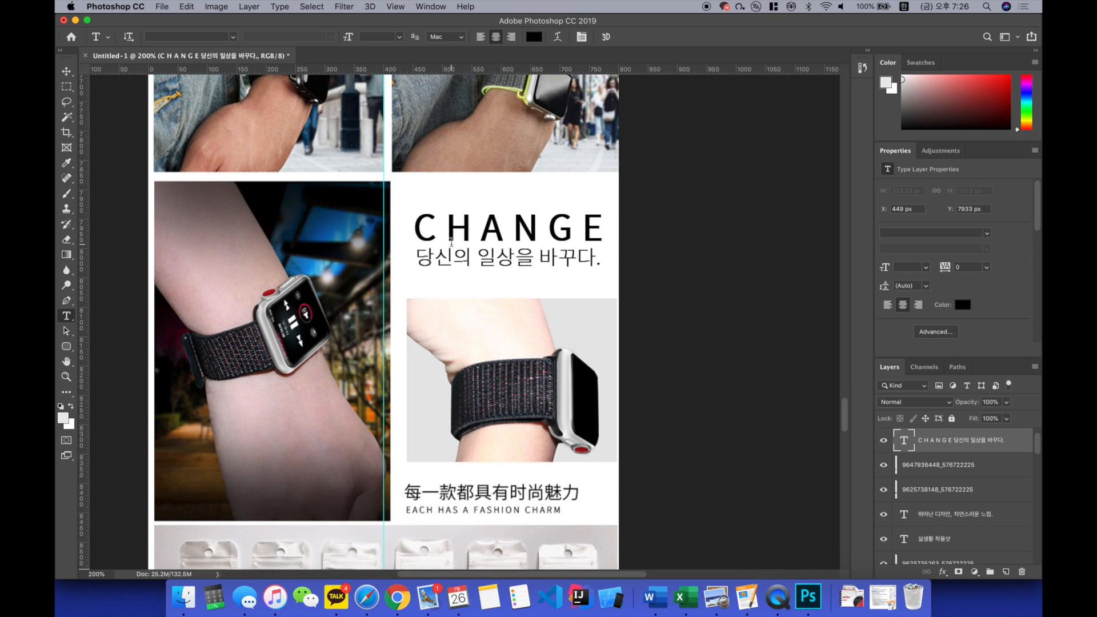
{"action": "scroll", "coordinate": [451, 242], "scroll_direction": "down", "scroll_amount": 3}
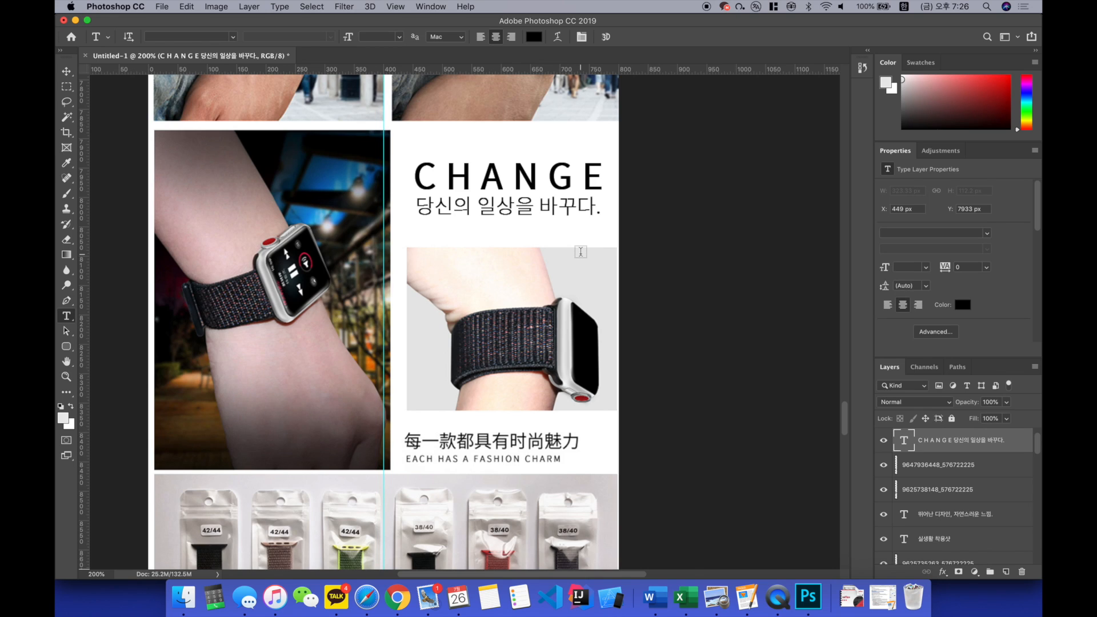
{"action": "scroll", "coordinate": [581, 251], "scroll_direction": "down", "scroll_amount": 10}
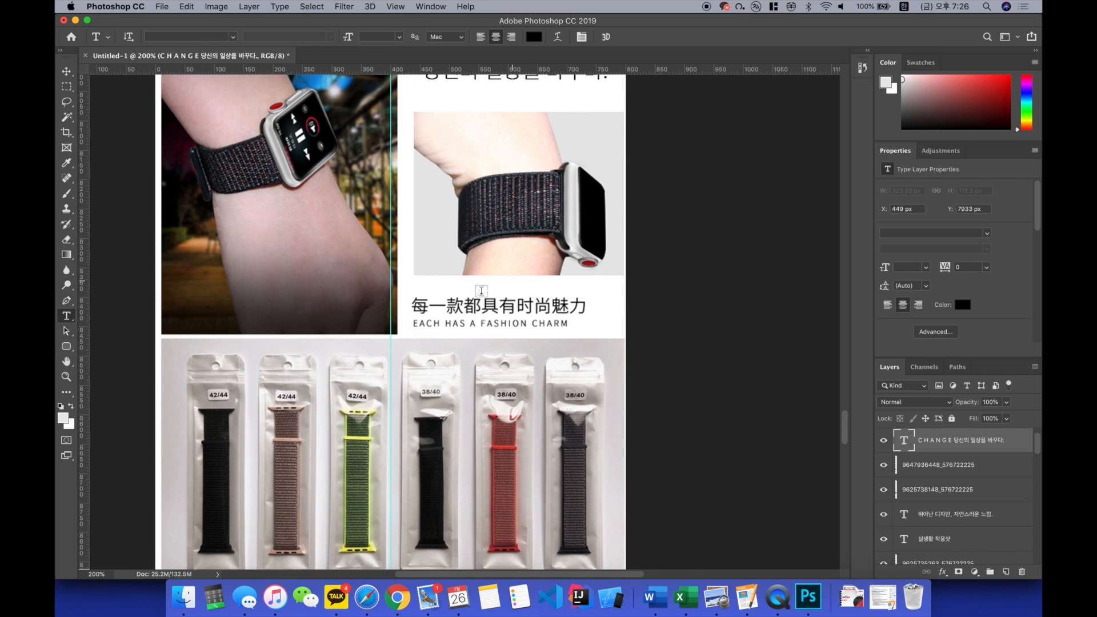
{"action": "scroll", "coordinate": [522, 315], "scroll_direction": "up", "scroll_amount": 7}
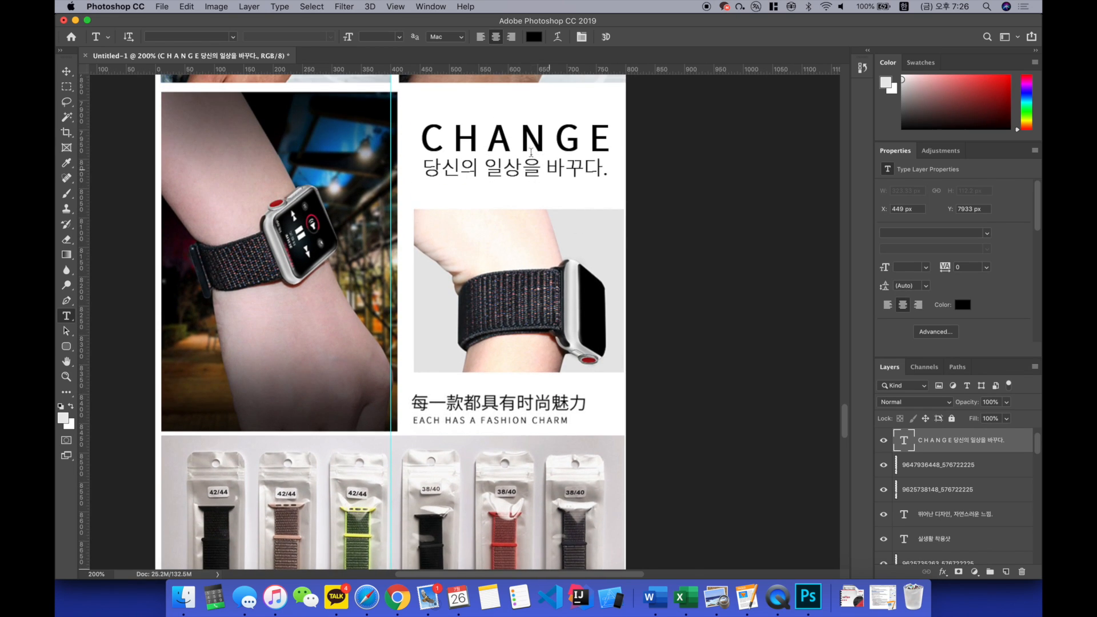
{"action": "scroll", "coordinate": [556, 155], "scroll_direction": "down", "scroll_amount": 4}
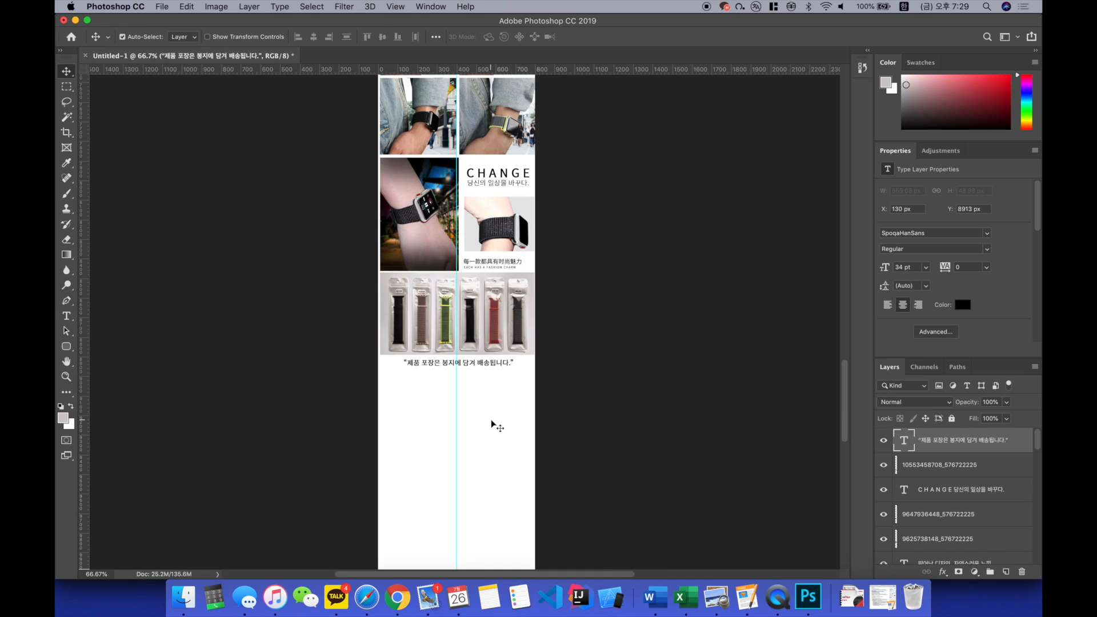
{"action": "scroll", "coordinate": [497, 423], "scroll_direction": "up", "scroll_amount": 2}
{"action": "scroll", "coordinate": [495, 424], "scroll_direction": "up", "scroll_amount": 5}
Step: Review the page from the wearing shots back up to the available-colours section, checking text and empty areas
{"action": "scroll", "coordinate": [495, 425], "scroll_direction": "up", "scroll_amount": 20}
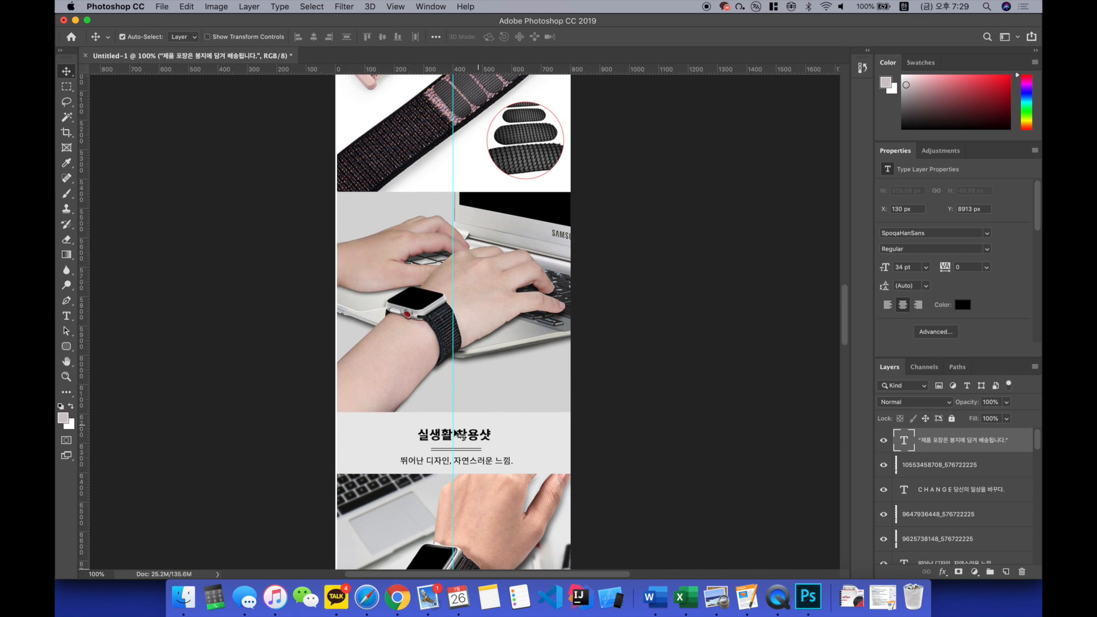
{"action": "scroll", "coordinate": [459, 437], "scroll_direction": "up", "scroll_amount": 10}
{"action": "scroll", "coordinate": [452, 342], "scroll_direction": "up", "scroll_amount": 4}
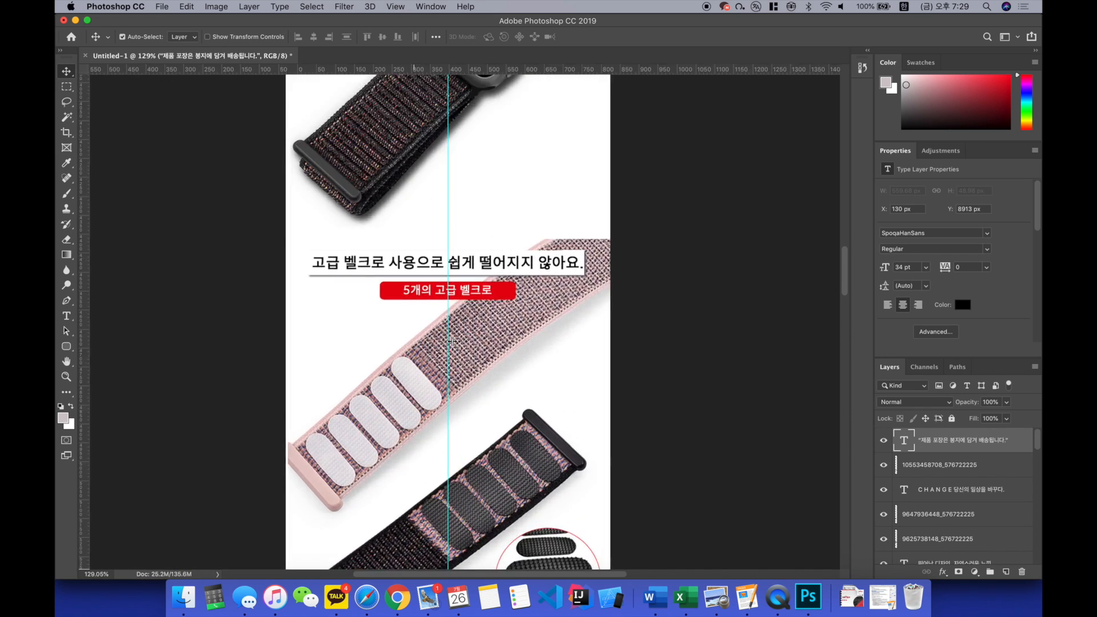
{"action": "scroll", "coordinate": [452, 342], "scroll_direction": "up", "scroll_amount": 2}
{"action": "scroll", "coordinate": [452, 343], "scroll_direction": "up", "scroll_amount": 10}
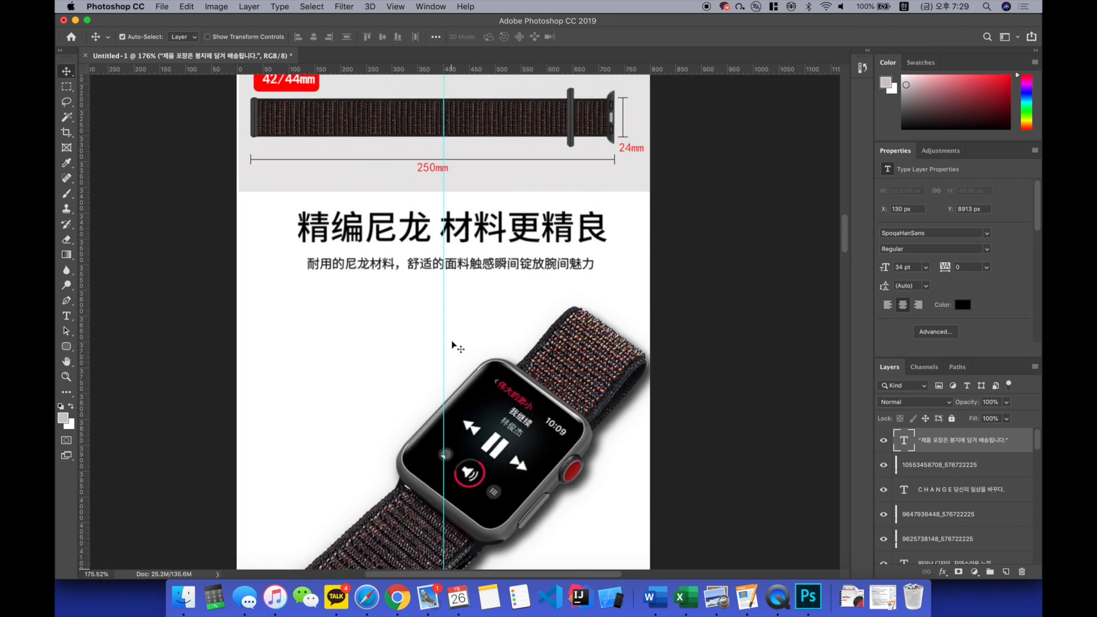
{"action": "scroll", "coordinate": [452, 345], "scroll_direction": "up", "scroll_amount": 5}
{"action": "scroll", "coordinate": [460, 260], "scroll_direction": "down", "scroll_amount": 1}
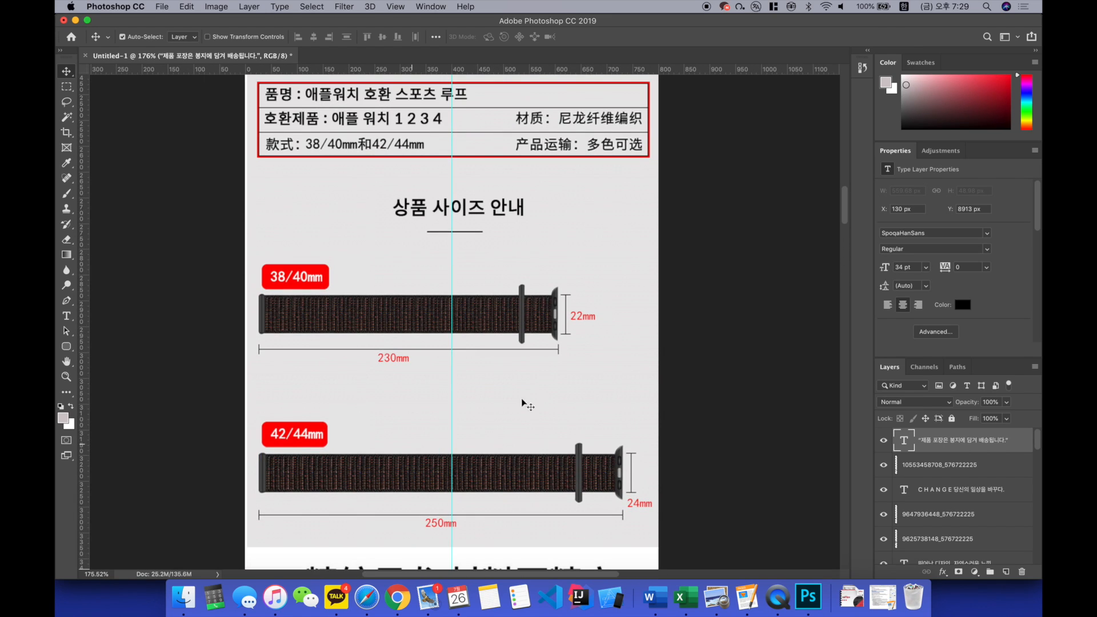
{"action": "scroll", "coordinate": [432, 286], "scroll_direction": "up", "scroll_amount": 8}
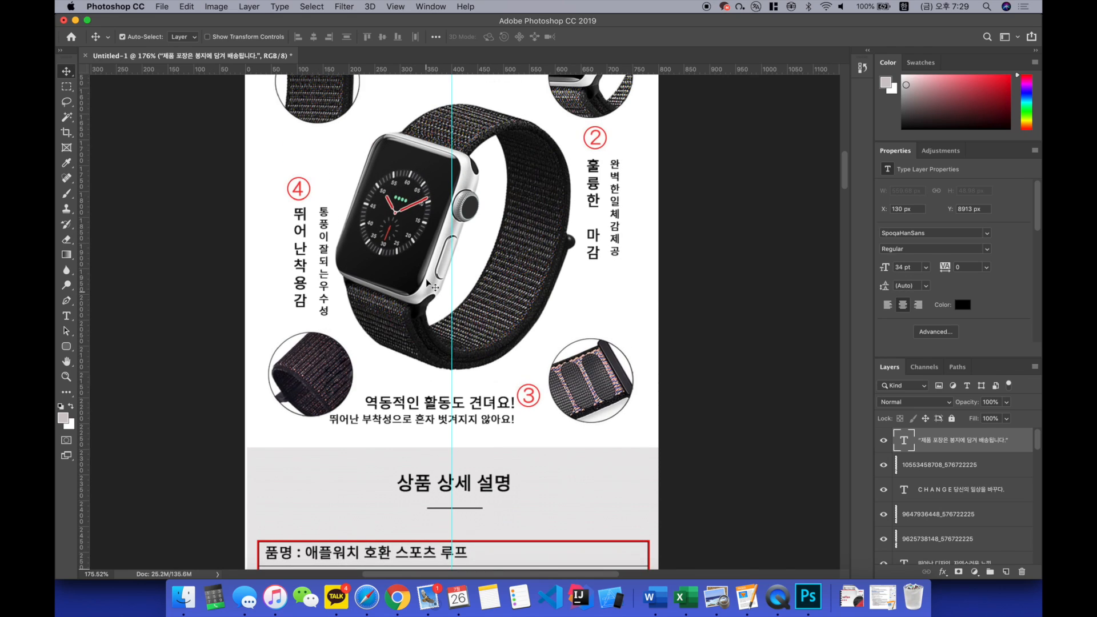
{"action": "scroll", "coordinate": [438, 497], "scroll_direction": "up", "scroll_amount": 5}
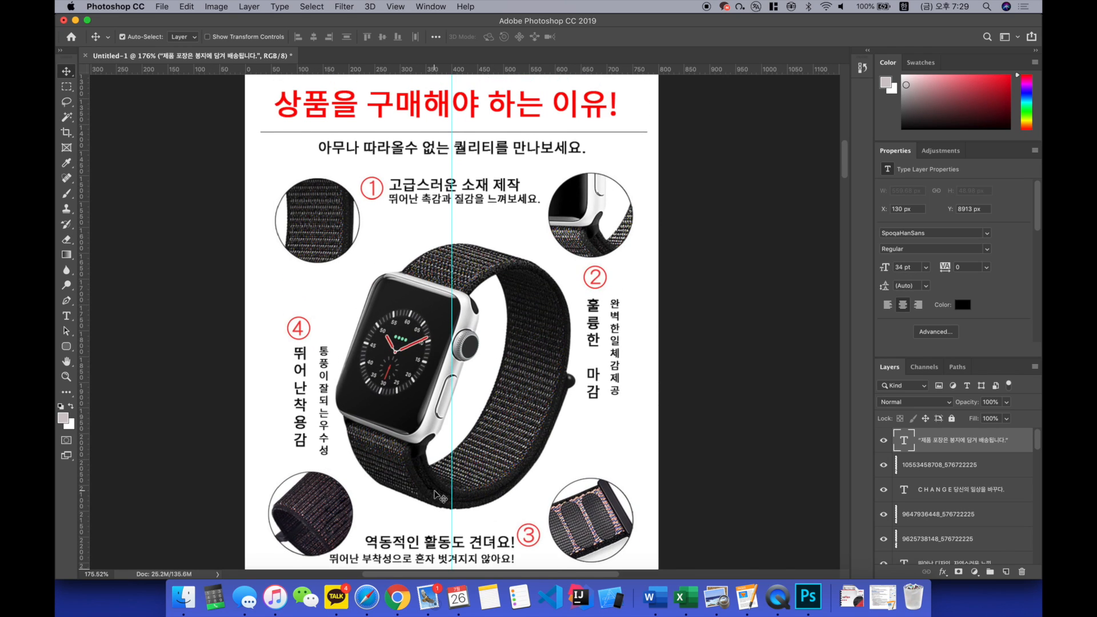
{"action": "scroll", "coordinate": [490, 378], "scroll_direction": "up", "scroll_amount": 1}
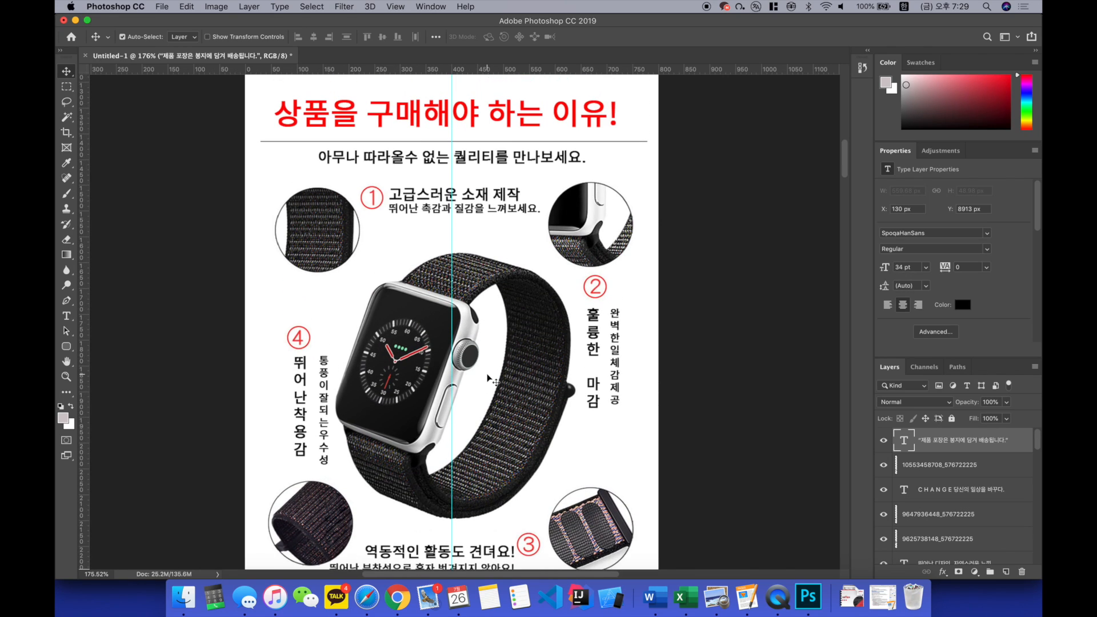
{"action": "scroll", "coordinate": [490, 378], "scroll_direction": "up", "scroll_amount": 15}
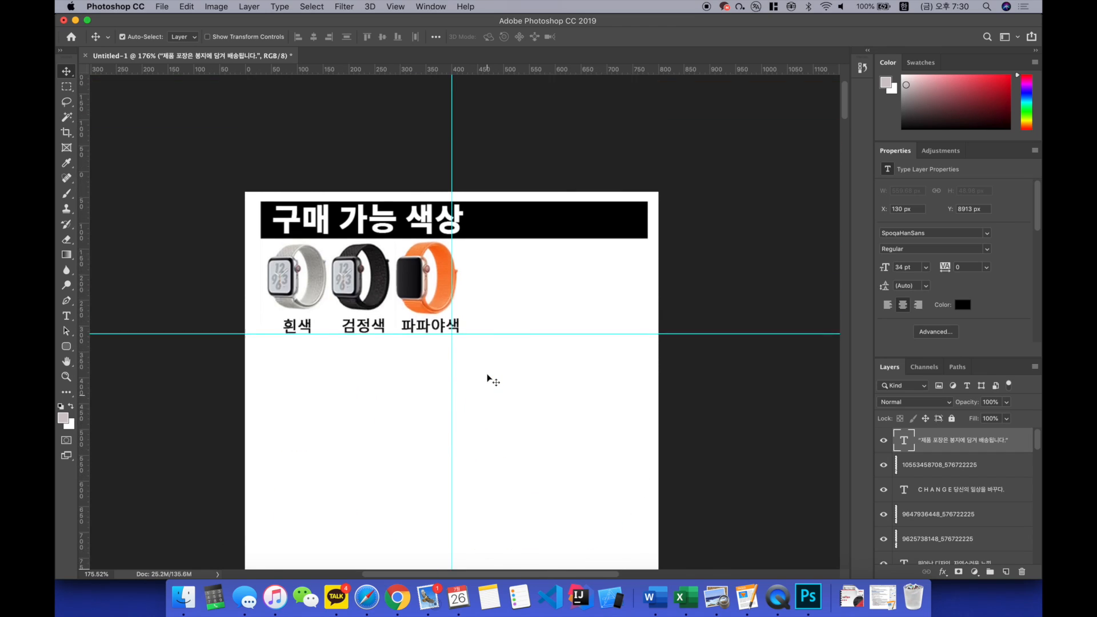
Step: Select all content below the available-colours section and move it up to close the blank gap beneath the colour swatches
{"action": "scroll", "coordinate": [430, 340], "scroll_direction": "down", "scroll_amount": 2}
{"action": "key", "text": "super+minus"}
{"action": "key", "text": "super+minus"}
{"action": "key", "text": "super+minus"}
{"action": "key", "text": "super+minus"}
{"action": "key", "text": "super+minus"}
{"action": "left_click", "coordinate": [359, 316]}
{"action": "key", "text": "super+minus"}
{"action": "key", "text": "super+minus"}
{"action": "scroll", "coordinate": [358, 320], "scroll_direction": "down", "scroll_amount": 5}
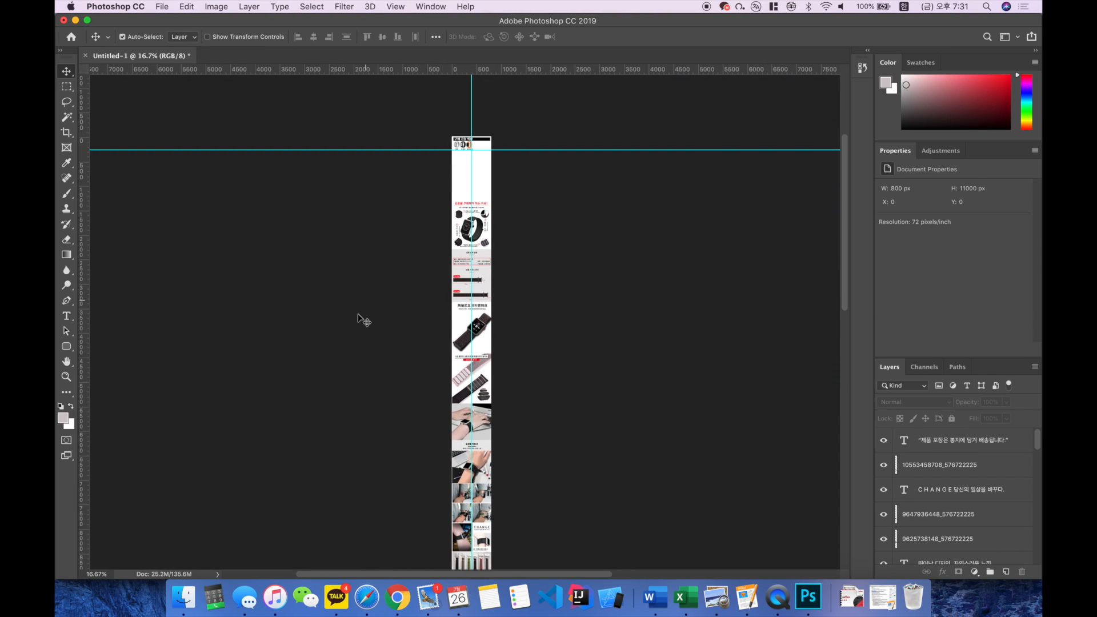
{"action": "left_click_drag", "start_coordinate": [413, 156], "coordinate": [554, 551]}
{"action": "scroll", "coordinate": [555, 549], "scroll_direction": "down", "scroll_amount": 2}
{"action": "scroll", "coordinate": [554, 549], "scroll_direction": "up", "scroll_amount": 5}
{"action": "left_click_drag", "start_coordinate": [484, 401], "coordinate": [484, 370]}
{"action": "key", "text": "super+plus"}
{"action": "key", "text": "super+plus"}
{"action": "key", "text": "super+plus"}
{"action": "key", "text": "super+plus"}
{"action": "key", "text": "super+plus"}
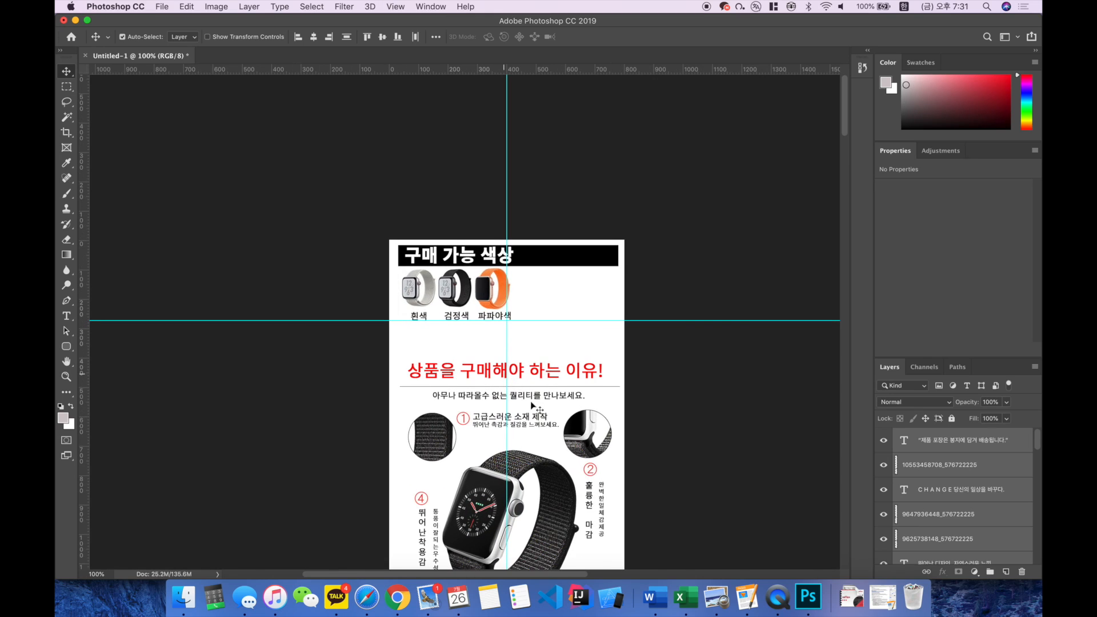
{"action": "left_click_drag", "start_coordinate": [543, 428], "coordinate": [541, 401]}
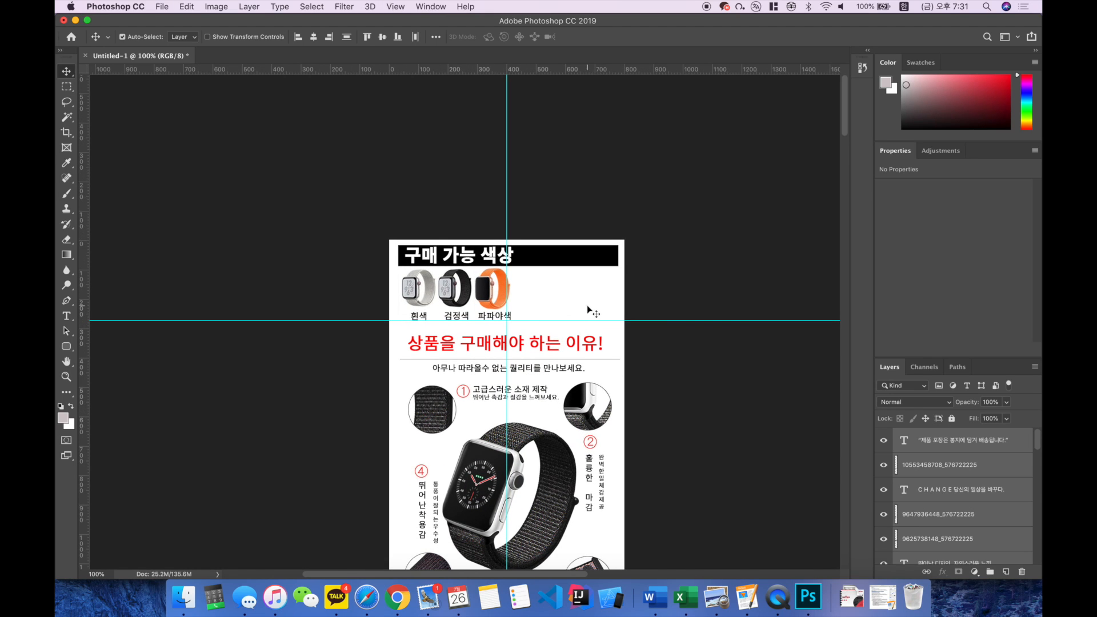
Step: Inspect the shifted page down to the packaging caption and the blank canvas area at its end
{"action": "scroll", "coordinate": [517, 316], "scroll_direction": "down", "scroll_amount": 5}
{"action": "scroll", "coordinate": [517, 315], "scroll_direction": "down", "scroll_amount": 20}
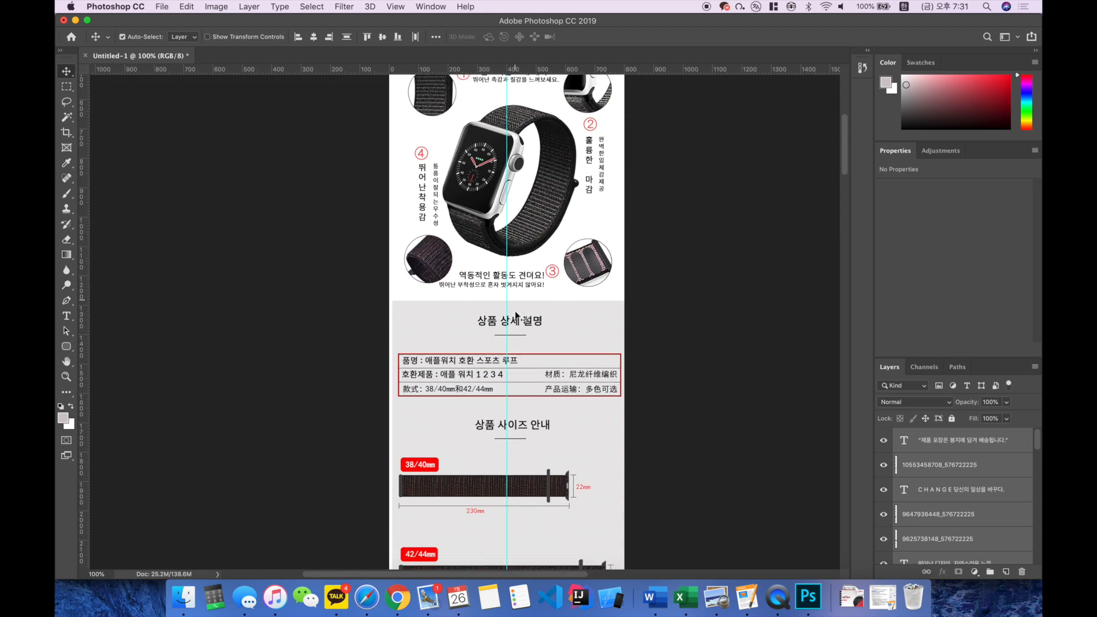
{"action": "scroll", "coordinate": [516, 314], "scroll_direction": "down", "scroll_amount": 20}
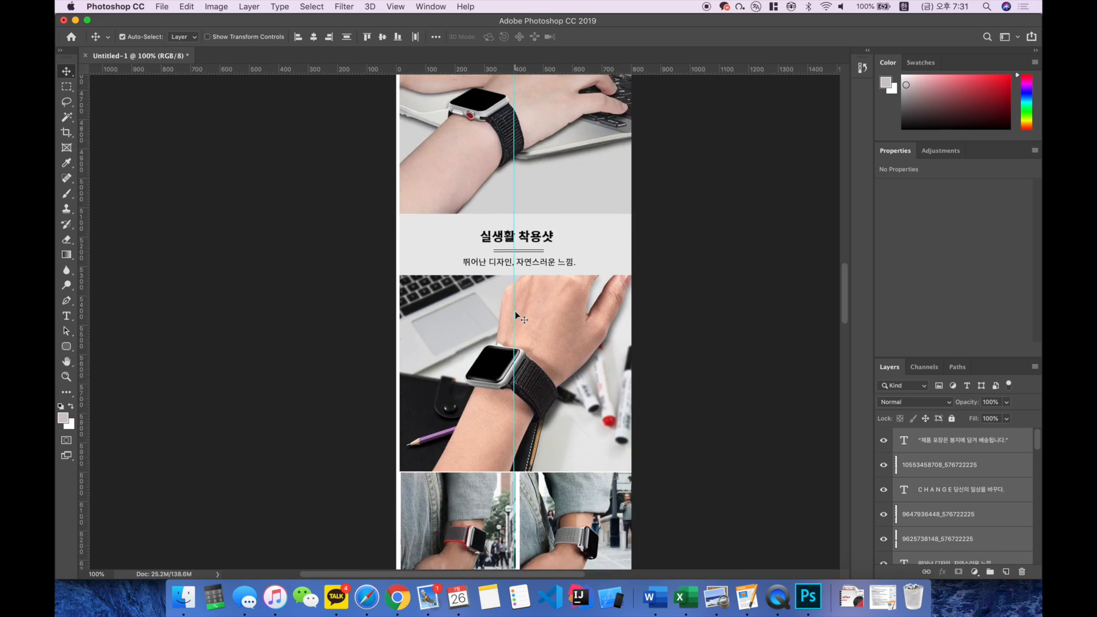
{"action": "scroll", "coordinate": [516, 314], "scroll_direction": "up", "scroll_amount": 15}
{"action": "scroll", "coordinate": [516, 315], "scroll_direction": "right", "scroll_amount": 2}
{"action": "scroll", "coordinate": [516, 314], "scroll_direction": "down", "scroll_amount": 20}
{"action": "key", "text": "super+minus"}
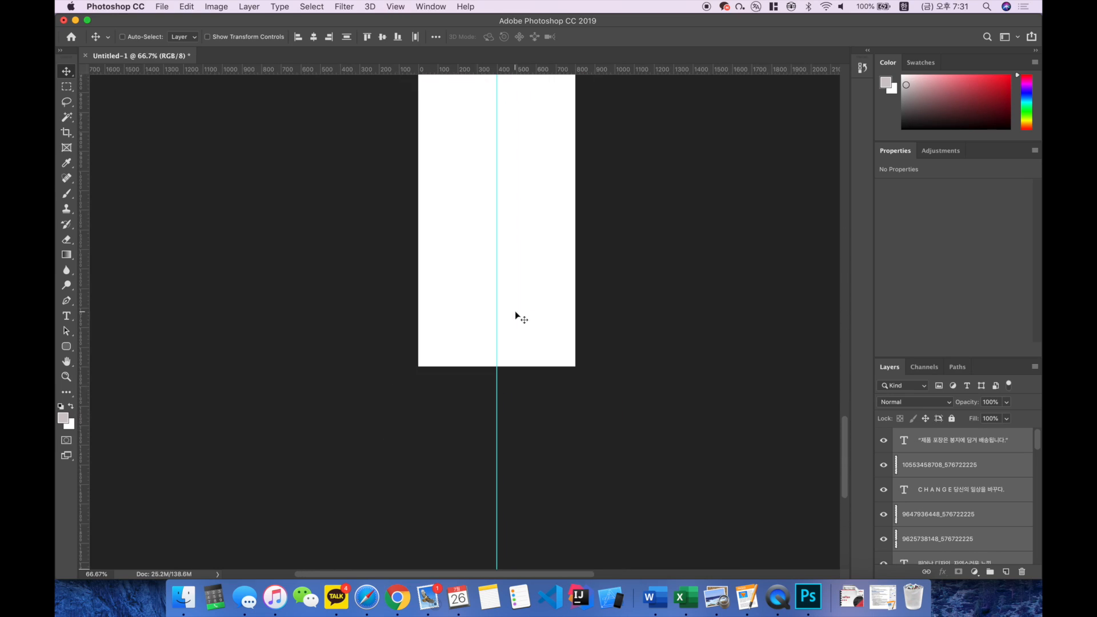
{"action": "scroll", "coordinate": [534, 394], "scroll_direction": "up", "scroll_amount": 5}
{"action": "scroll", "coordinate": [512, 288], "scroll_direction": "up", "scroll_amount": 8}
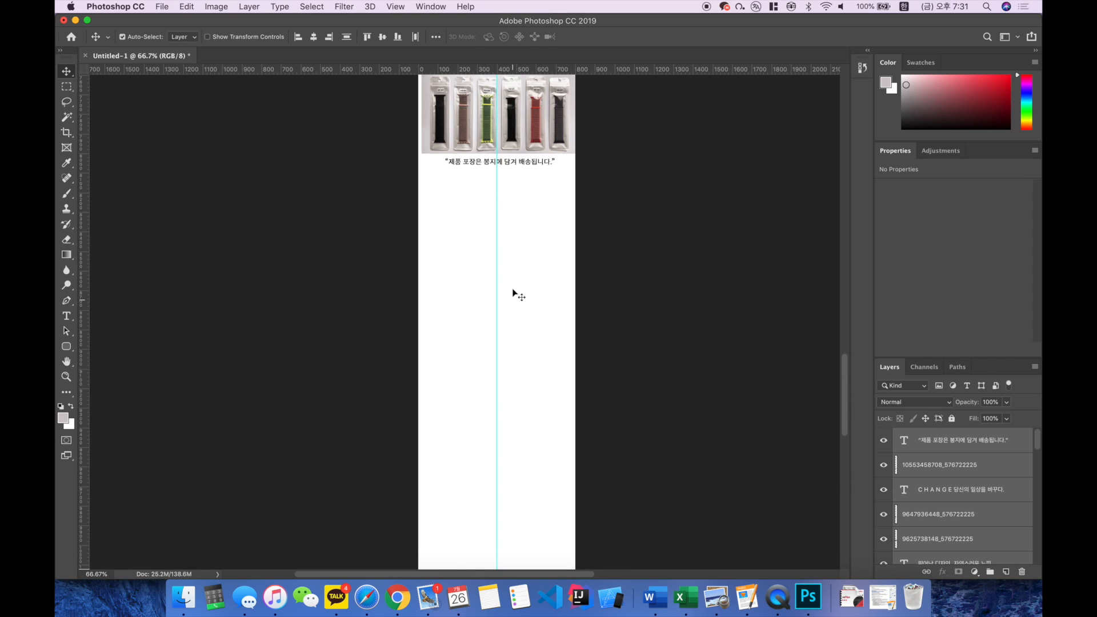
{"action": "scroll", "coordinate": [520, 272], "scroll_direction": "down", "scroll_amount": 3}
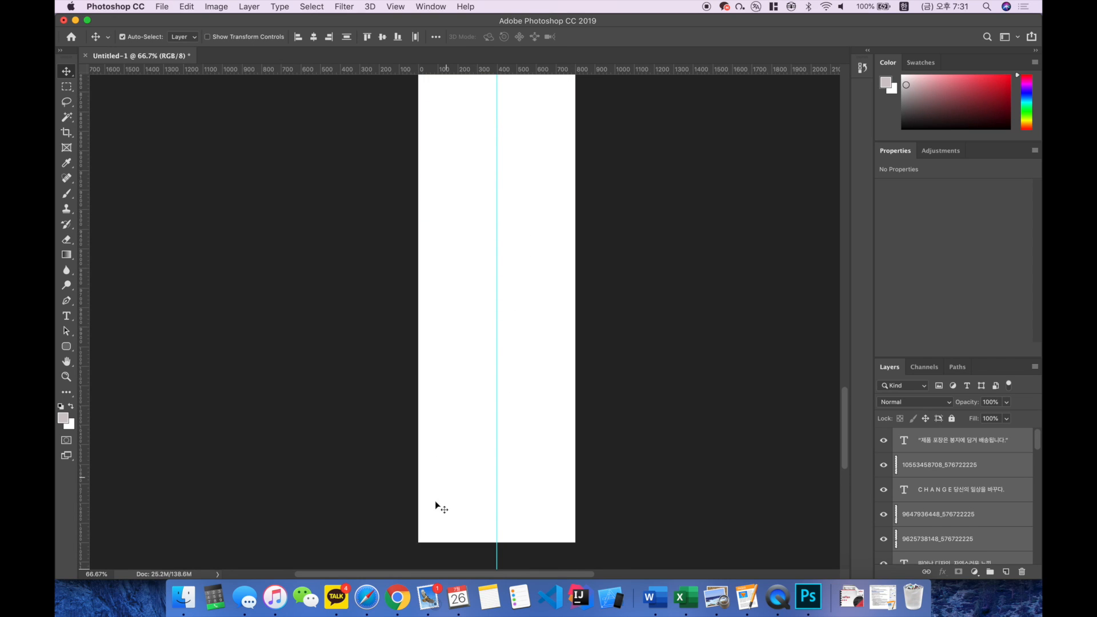
{"action": "scroll", "coordinate": [482, 503], "scroll_direction": "up", "scroll_amount": 2}
{"action": "scroll", "coordinate": [478, 340], "scroll_direction": "up", "scroll_amount": 3}
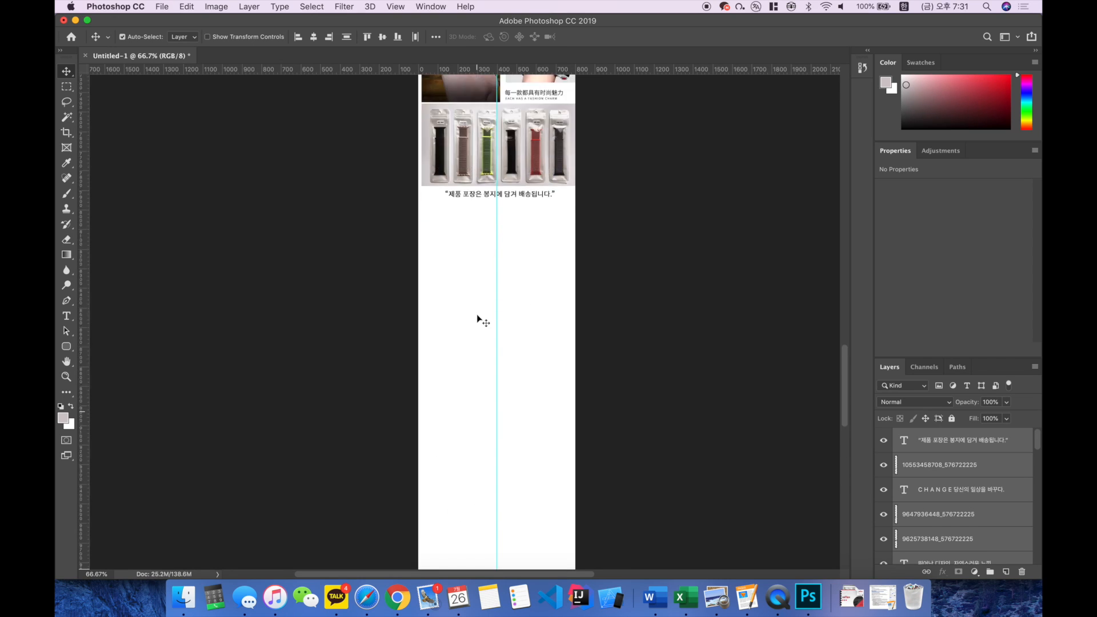
{"action": "scroll", "coordinate": [485, 252], "scroll_direction": "down", "scroll_amount": 4}
{"action": "scroll", "coordinate": [484, 250], "scroll_direction": "down", "scroll_amount": 2}
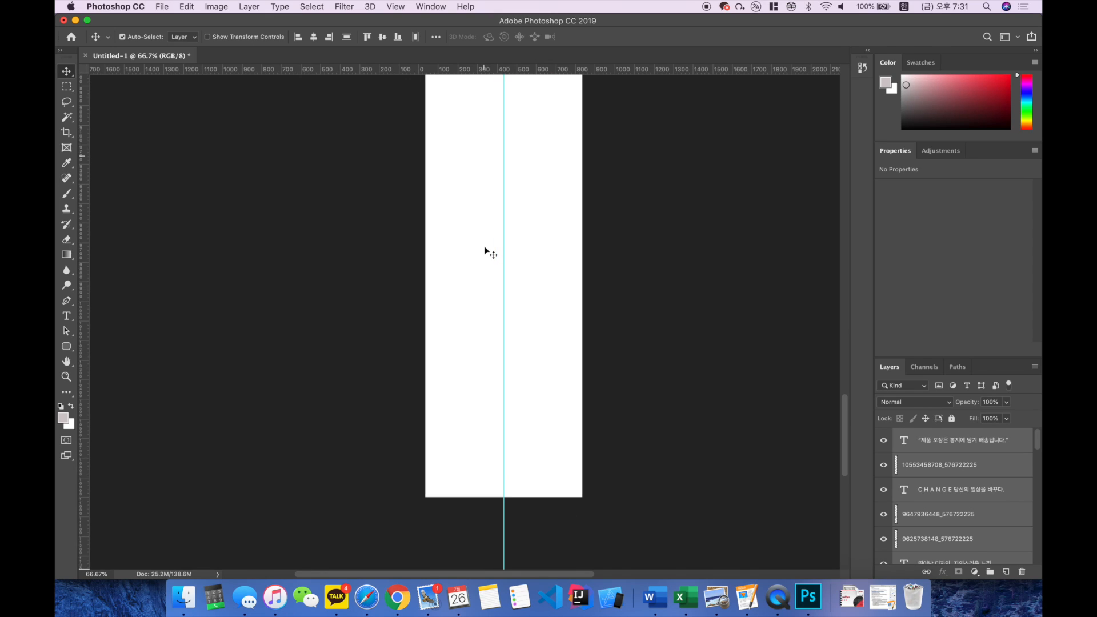
Step: Place a horizontal guide at the canvas's bottom edge and measure the blank area's height with the Ruler tool
{"action": "left_click", "coordinate": [67, 168]}
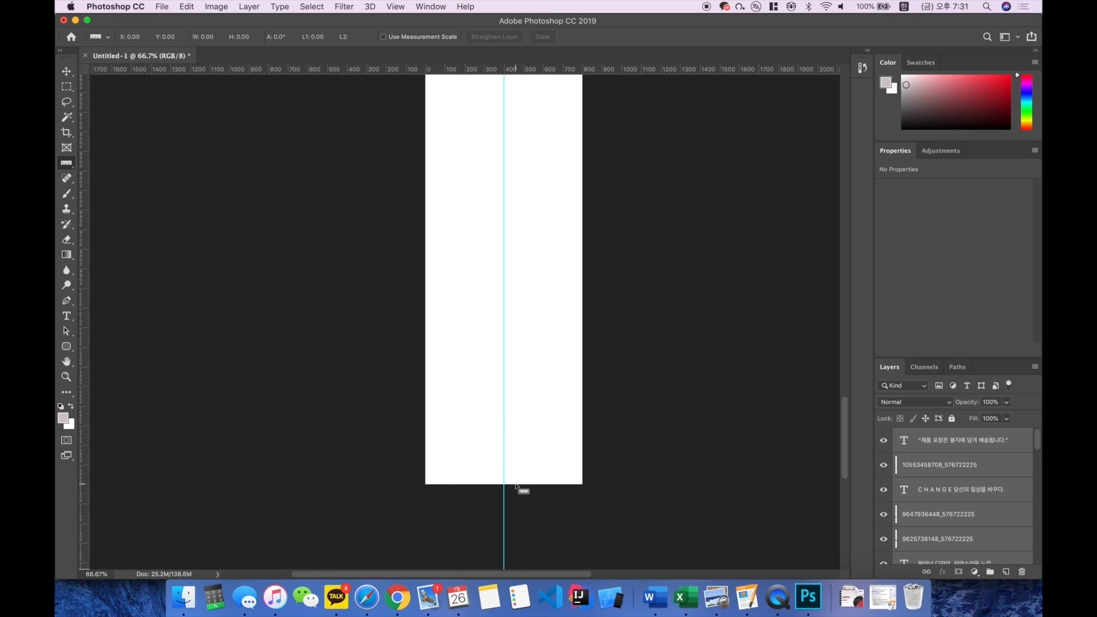
{"action": "left_click_drag", "start_coordinate": [531, 69], "coordinate": [543, 465]}
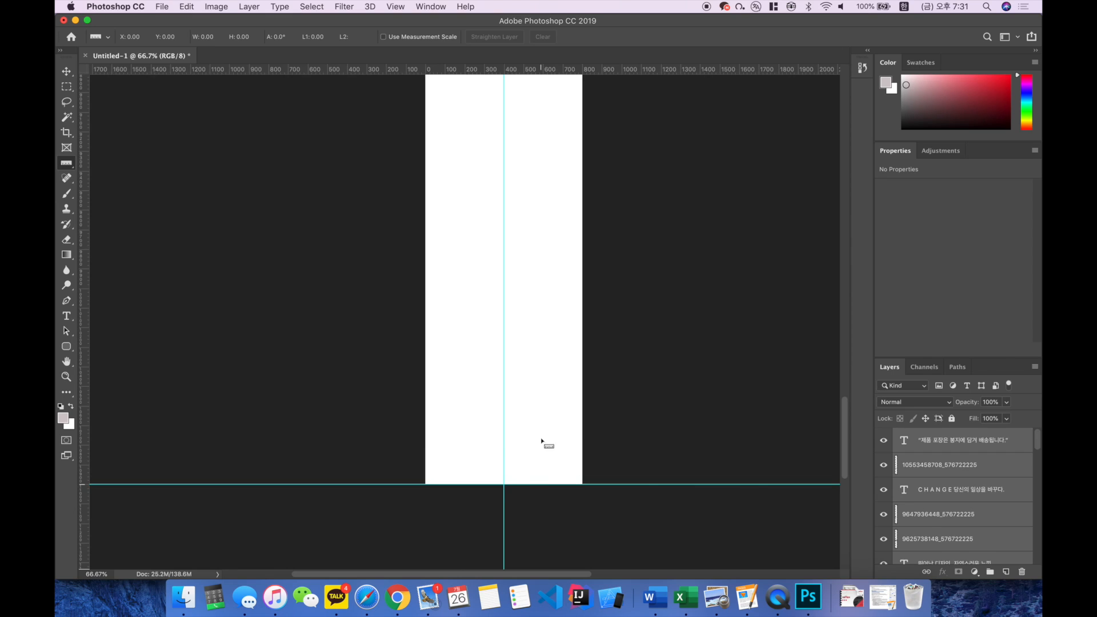
{"action": "scroll", "coordinate": [549, 375], "scroll_direction": "up", "scroll_amount": 10}
{"action": "mouse_move", "coordinate": [568, 69]}
{"action": "left_mouse_down"}
{"action": "mouse_move", "coordinate": [551, 220]}
{"action": "mouse_move", "coordinate": [552, 586]}
{"action": "mouse_move", "coordinate": [551, 497]}
{"action": "left_mouse_up"}
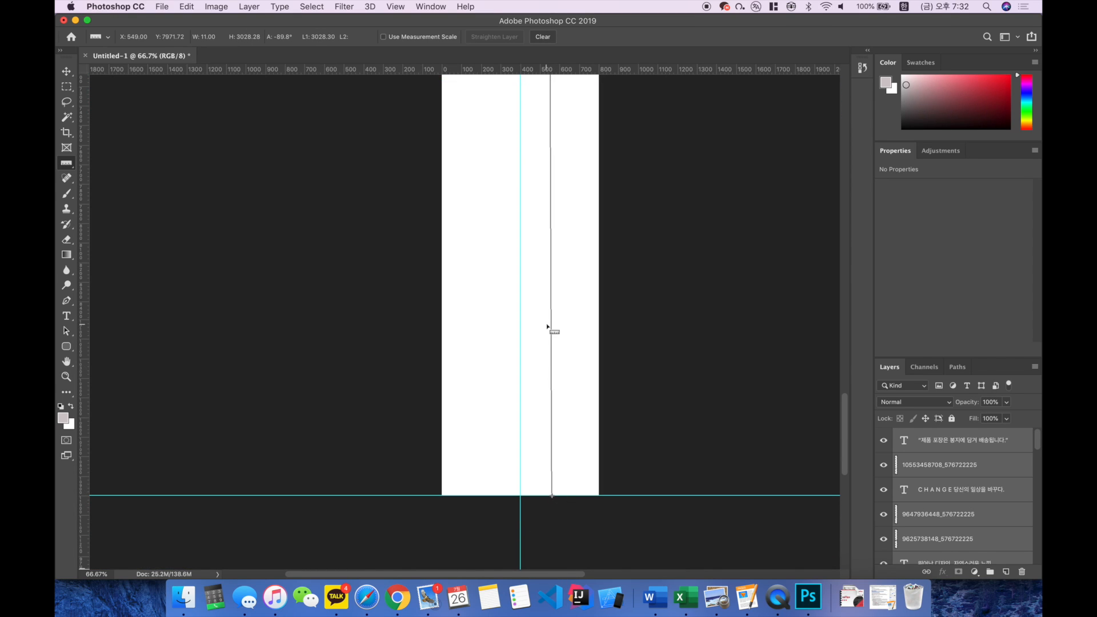
Step: Examine the ruler measurement over the blank canvas between the packaging caption and the page's end
{"action": "scroll", "coordinate": [548, 327], "scroll_direction": "up", "scroll_amount": 4}
{"action": "key", "text": "super+z"}
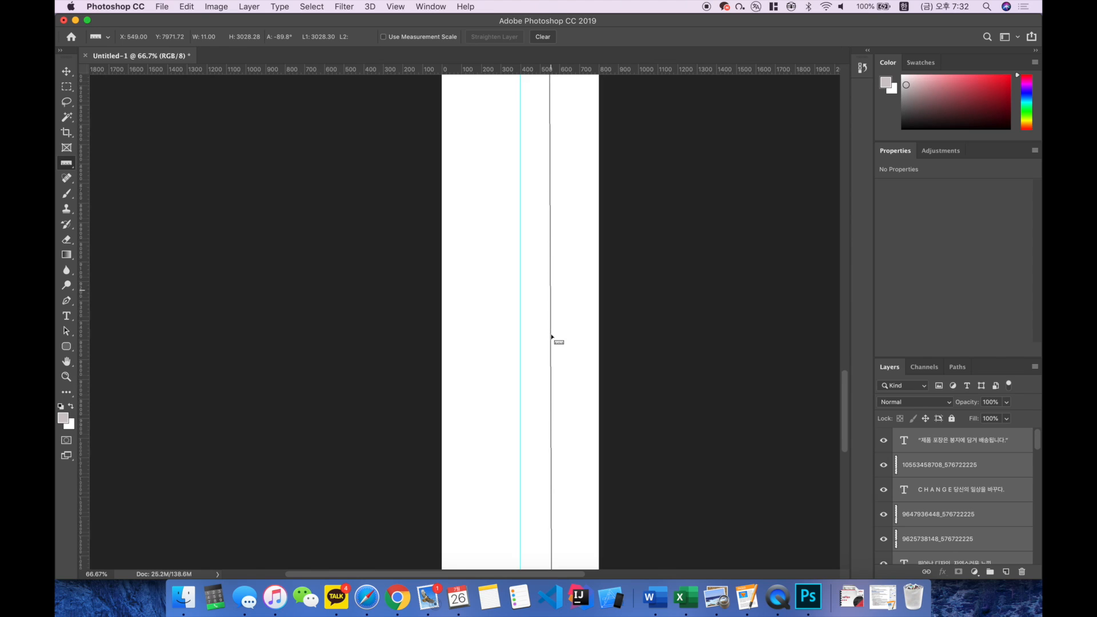
{"action": "scroll", "coordinate": [559, 334], "scroll_direction": "down", "scroll_amount": 4}
{"action": "scroll", "coordinate": [561, 335], "scroll_direction": "up", "scroll_amount": 1}
{"action": "key", "text": "super+shift+z"}
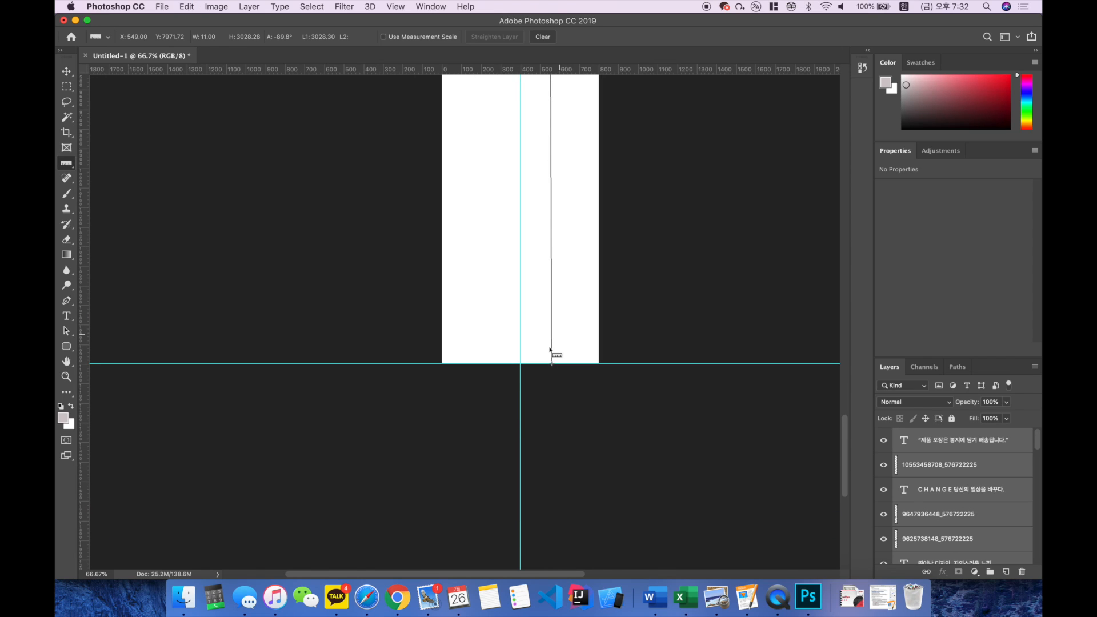
{"action": "scroll", "coordinate": [551, 350], "scroll_direction": "up", "scroll_amount": 6}
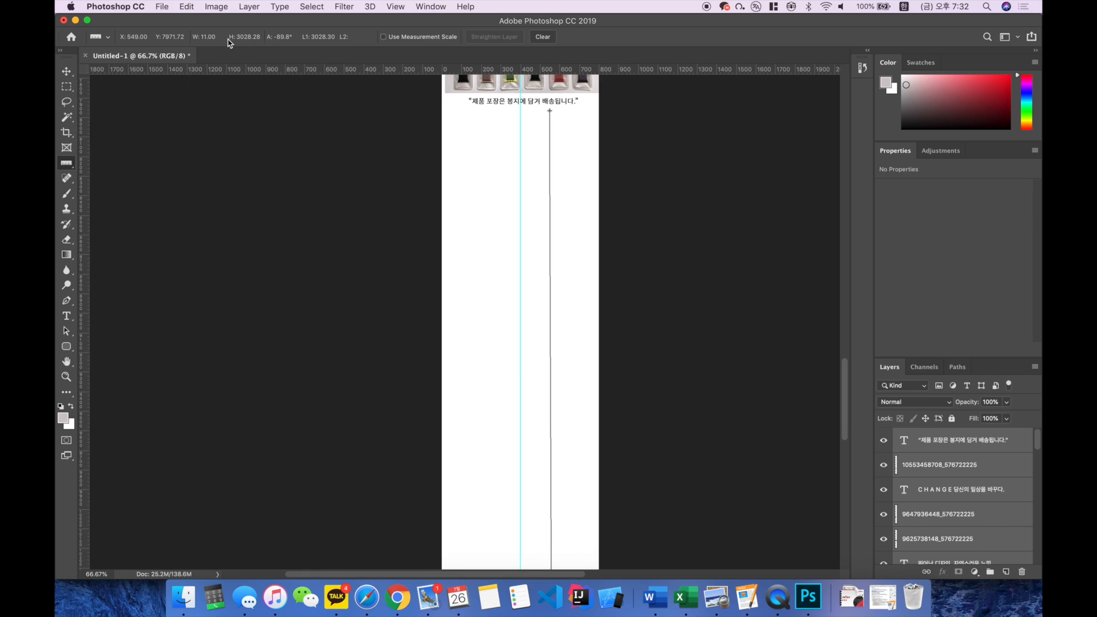
{"action": "scroll", "coordinate": [485, 199], "scroll_direction": "up", "scroll_amount": 3}
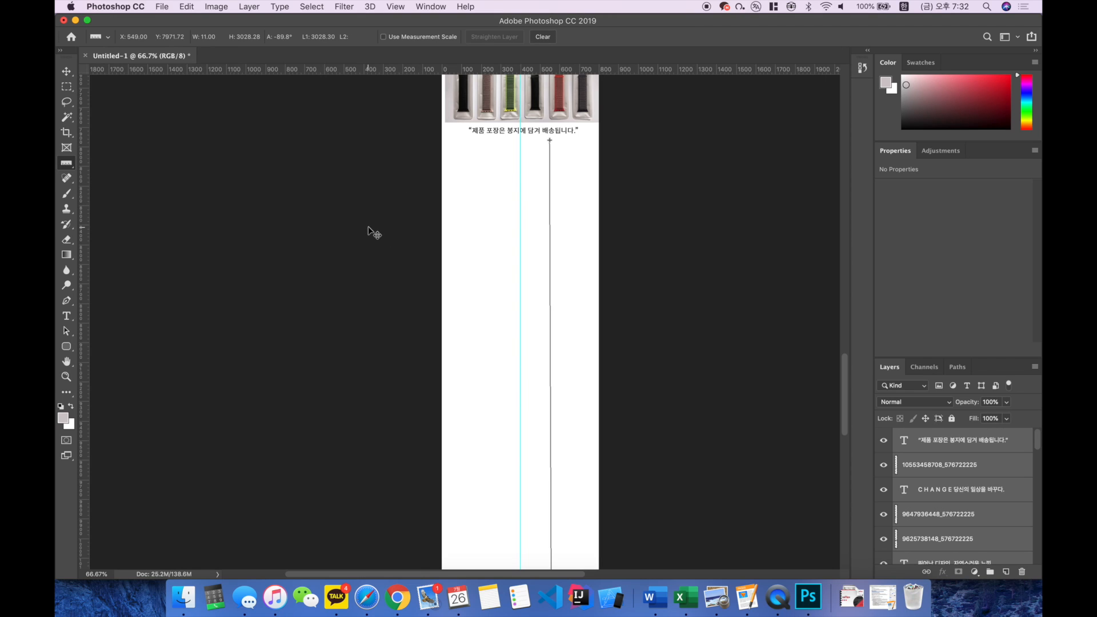
{"action": "key", "text": "super+minus"}
{"action": "key", "text": "super+minus"}
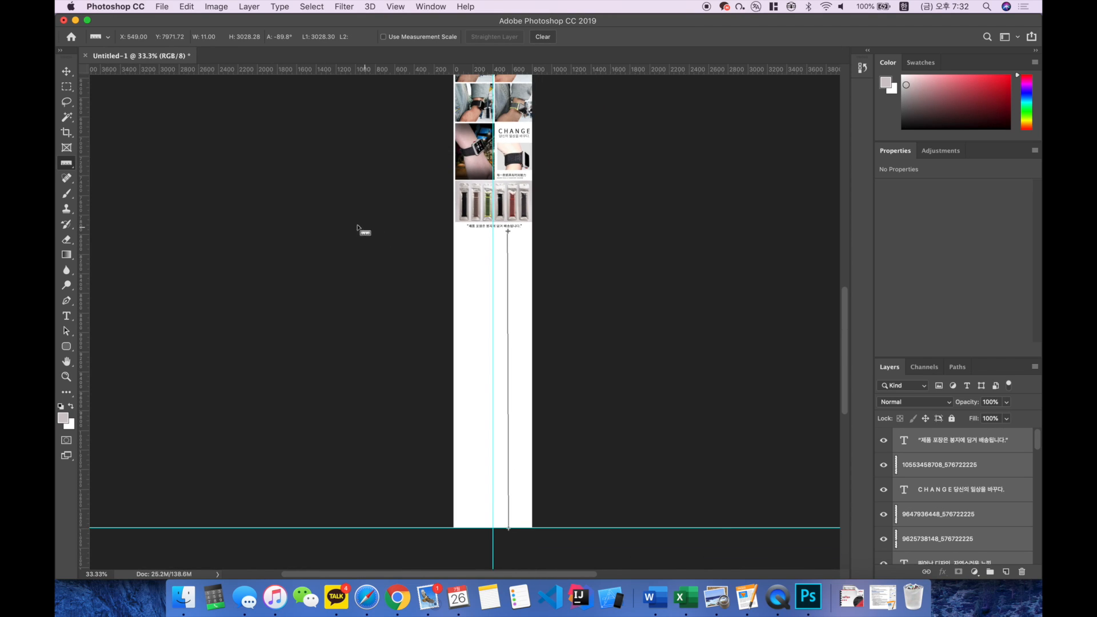
Step: Set the canvas height to 8000 pixels, trimming the blank area at the end of the page
{"action": "left_click", "coordinate": [207, 5]}
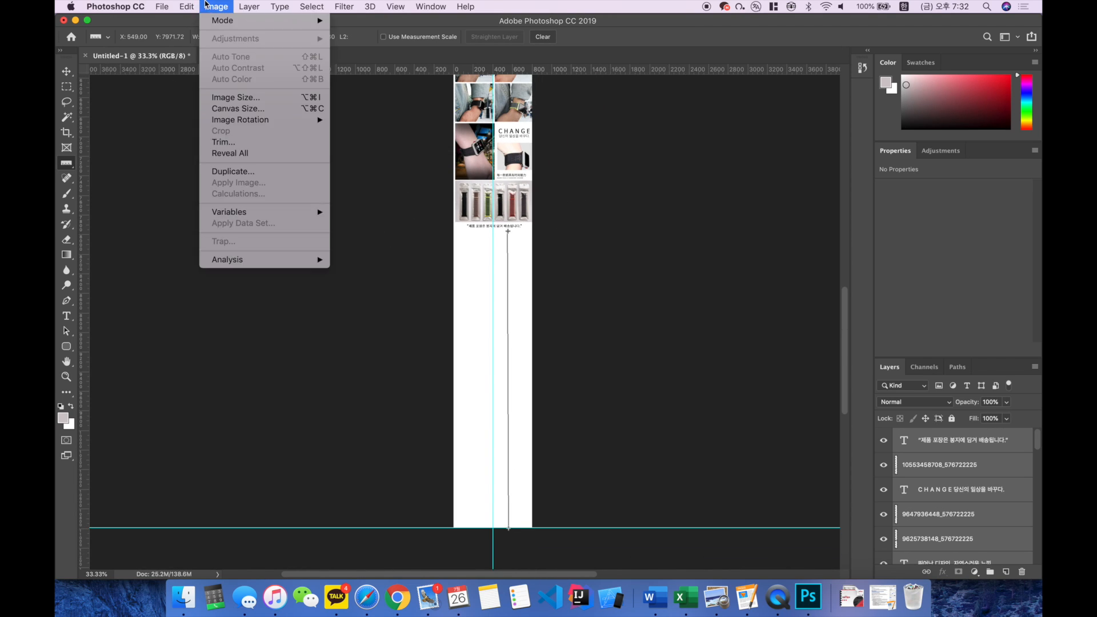
{"action": "left_click", "coordinate": [231, 113]}
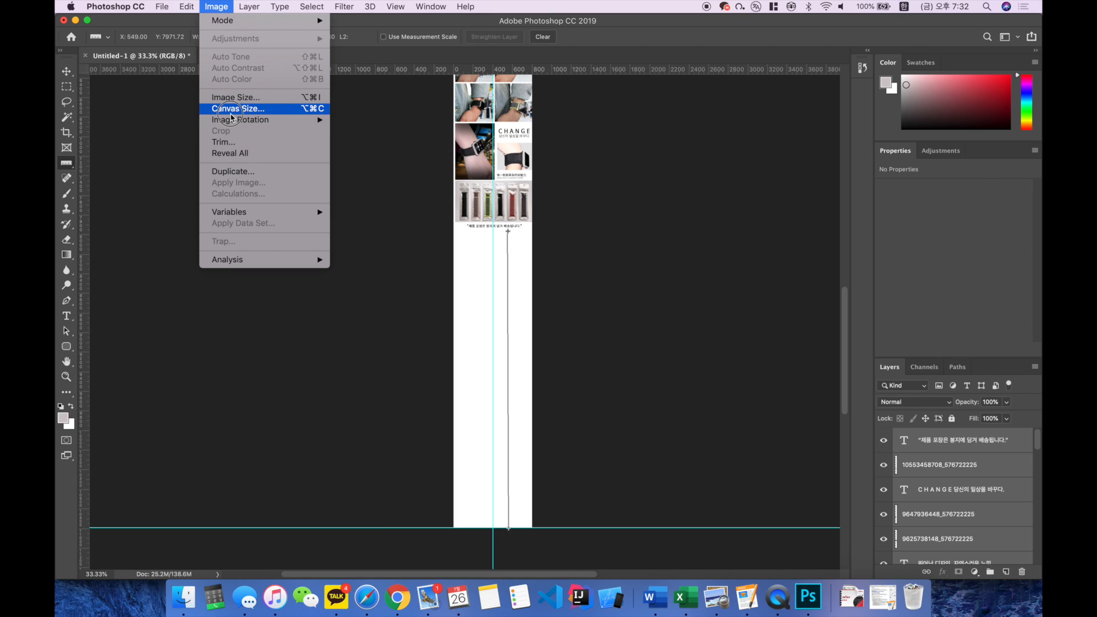
{"action": "key", "text": "Tab"}
{"action": "type", "text": "8000"}
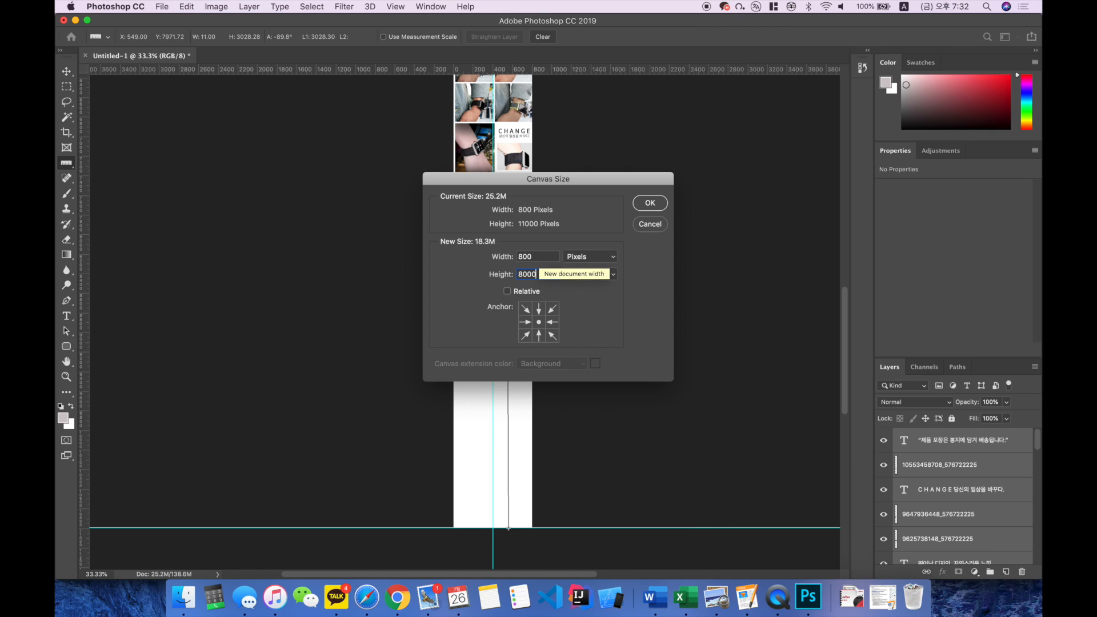
{"action": "key", "text": "Return"}
Step: Review the shortened page from the available-colours section down to the packaging caption and back up
{"action": "key", "text": "super+plus"}
{"action": "scroll", "coordinate": [541, 342], "scroll_direction": "up", "scroll_amount": 4}
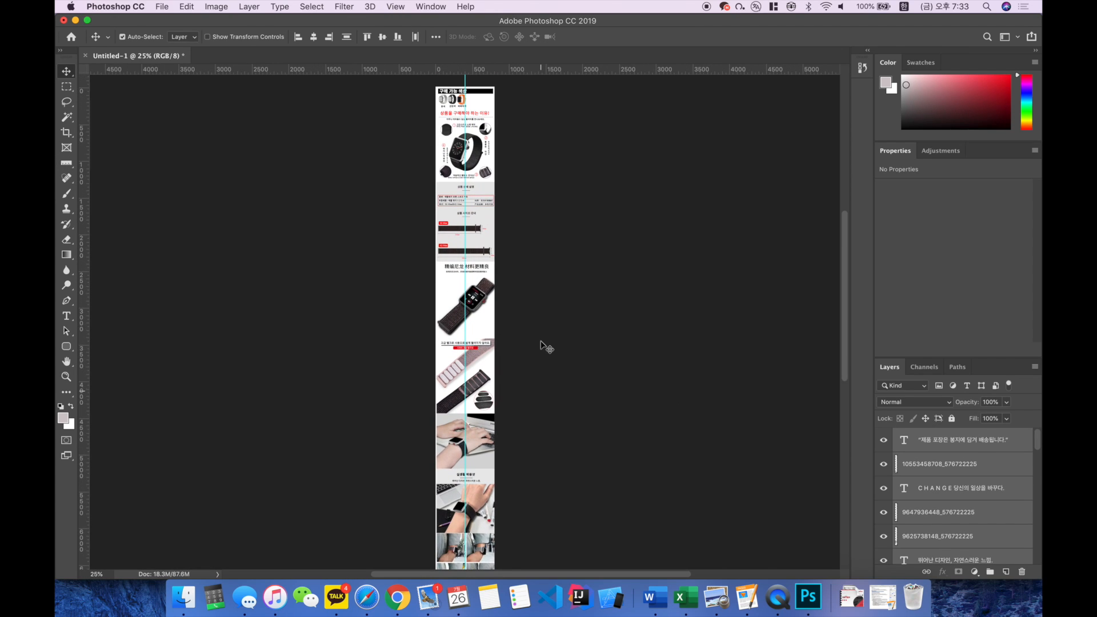
{"action": "scroll", "coordinate": [541, 342], "scroll_direction": "down", "scroll_amount": 4}
{"action": "scroll", "coordinate": [545, 347], "scroll_direction": "down", "scroll_amount": 3}
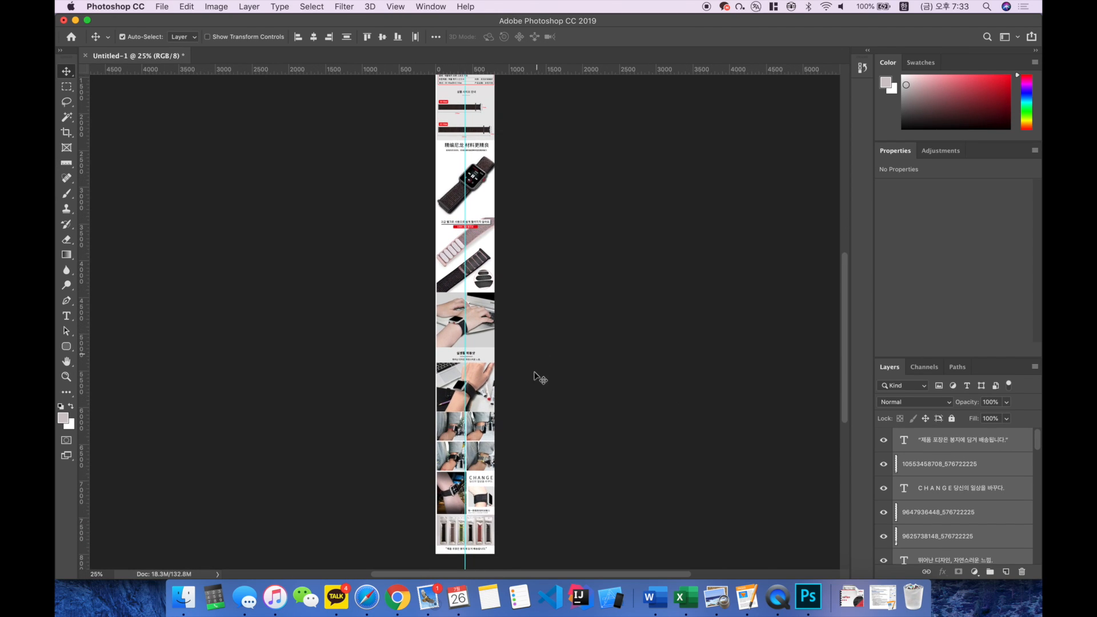
{"action": "scroll", "coordinate": [534, 371], "scroll_direction": "up", "scroll_amount": 5}
{"action": "key", "text": "super+plus"}
{"action": "key", "text": "super+plus"}
{"action": "key", "text": "super+plus"}
{"action": "scroll", "coordinate": [535, 377], "scroll_direction": "up", "scroll_amount": 5}
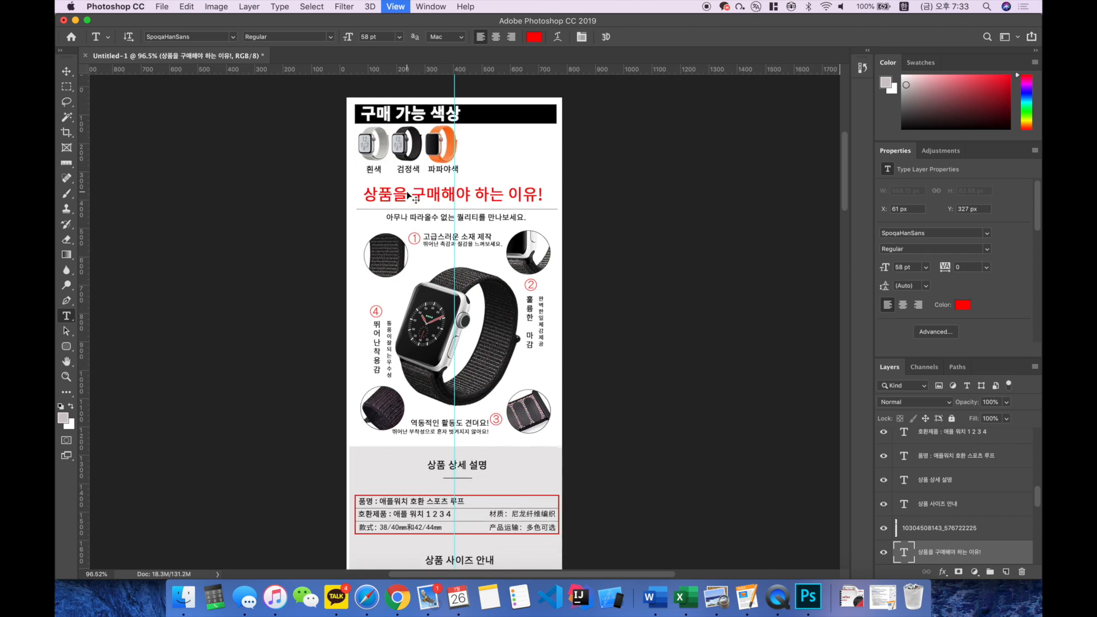
{"action": "key", "text": "super+minus"}
{"action": "scroll", "coordinate": [407, 192], "scroll_direction": "down", "scroll_amount": 5}
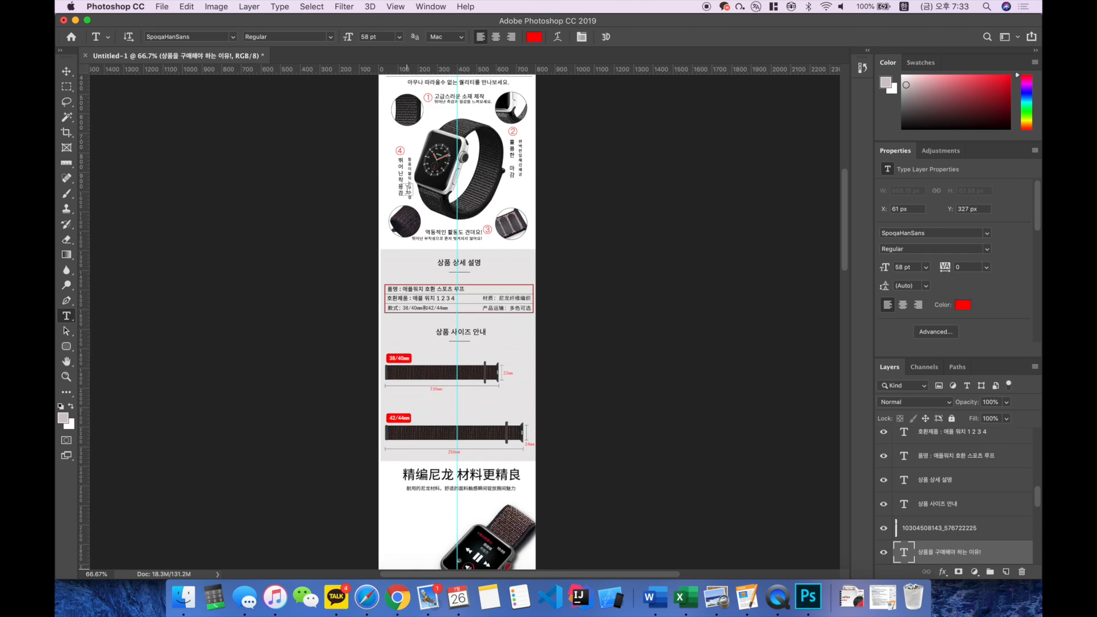
{"action": "scroll", "coordinate": [406, 188], "scroll_direction": "up", "scroll_amount": 3}
{"action": "scroll", "coordinate": [407, 188], "scroll_direction": "up", "scroll_amount": 3}
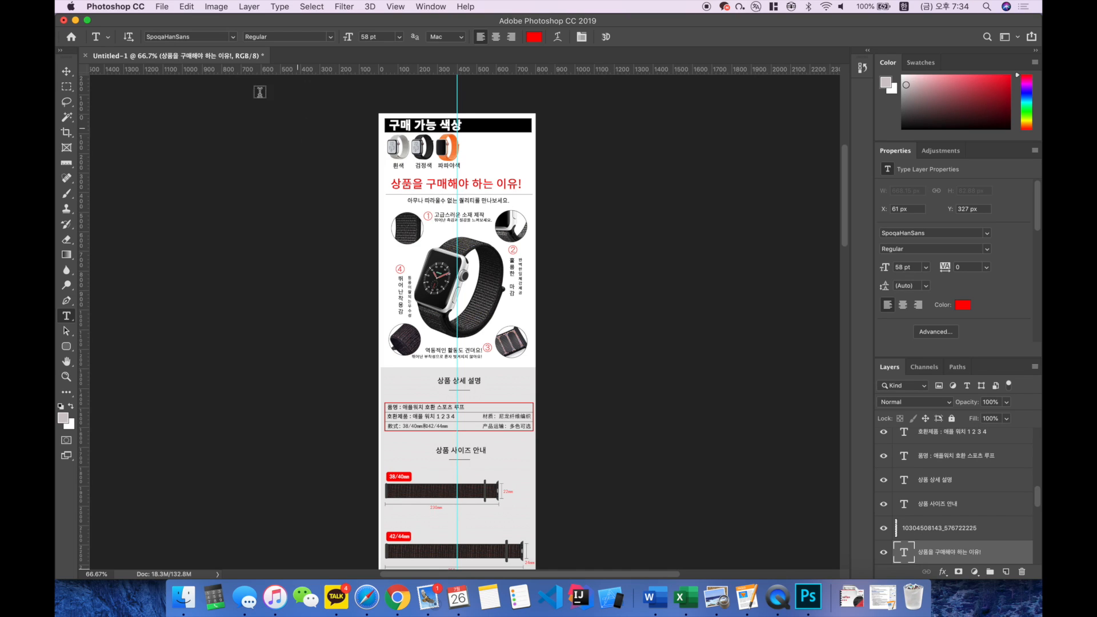
{"action": "left_click", "coordinate": [163, 7]}
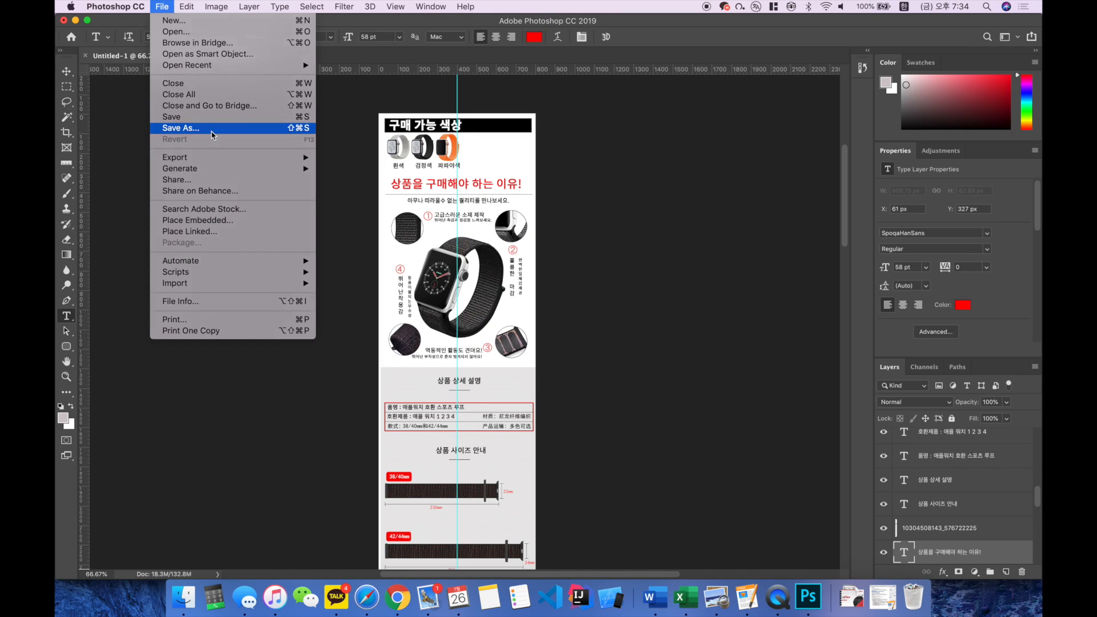
{"action": "left_click", "coordinate": [211, 135]}
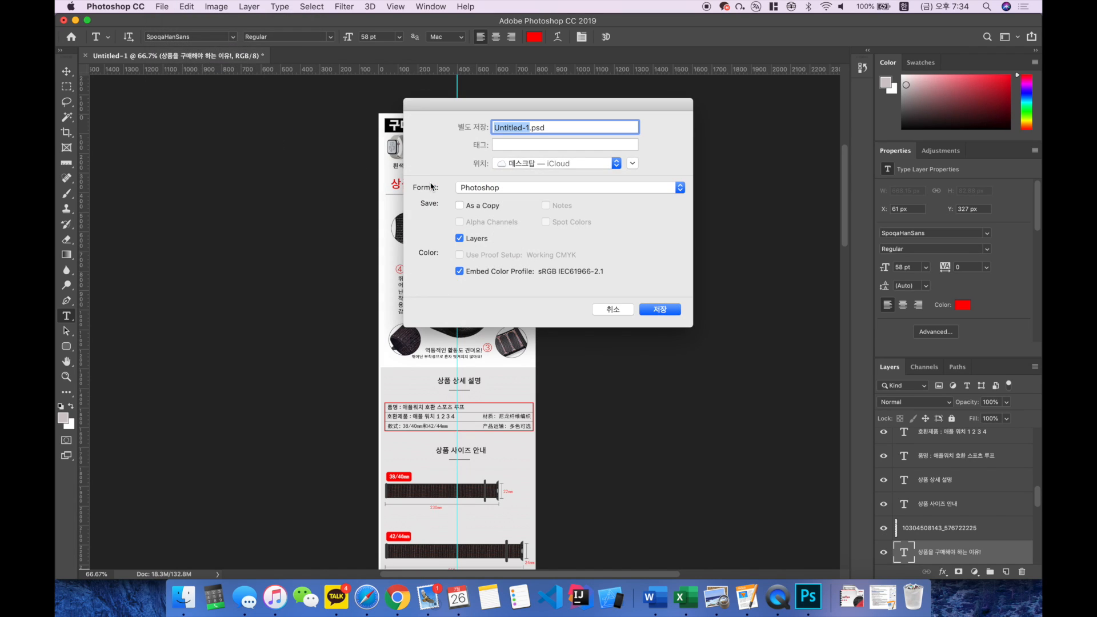
{"action": "key", "text": "Escape"}
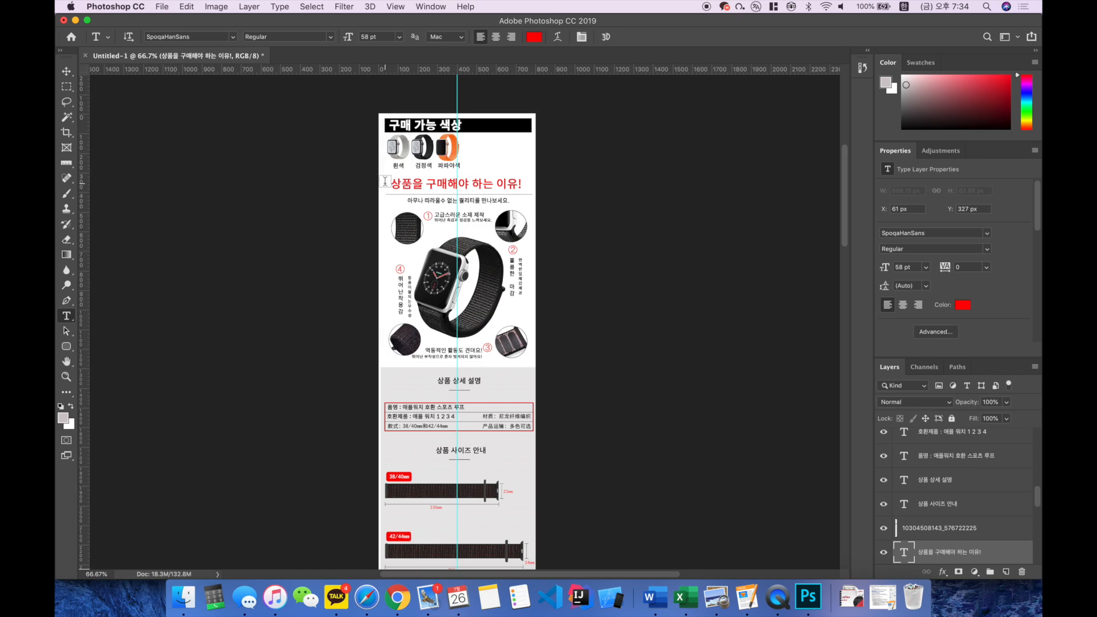
{"action": "left_click", "coordinate": [162, 6]}
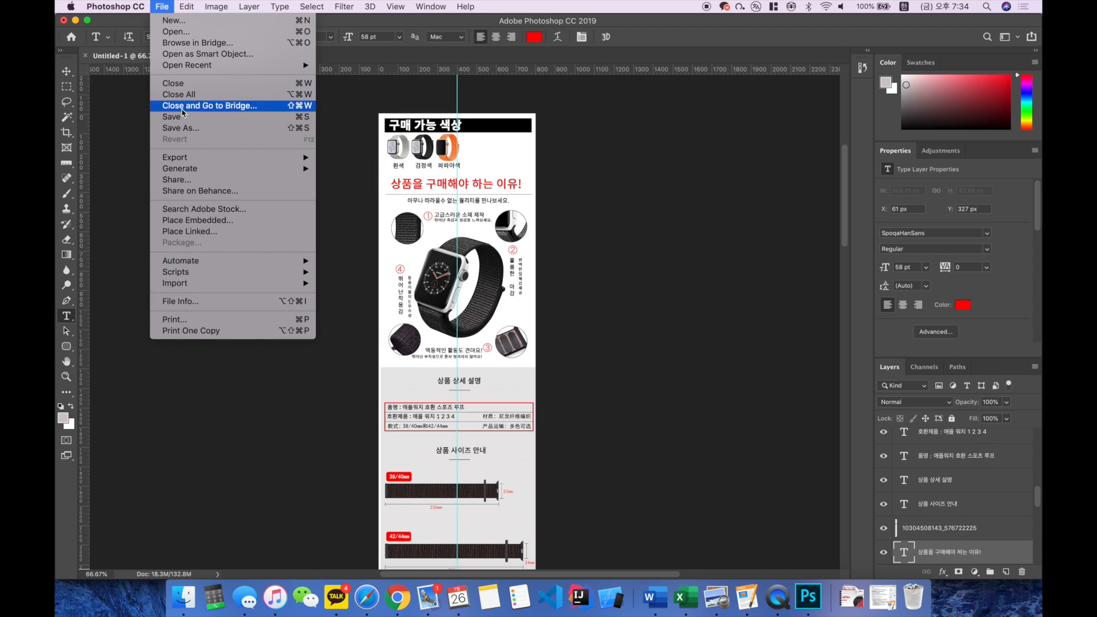
{"action": "left_click", "coordinate": [191, 130]}
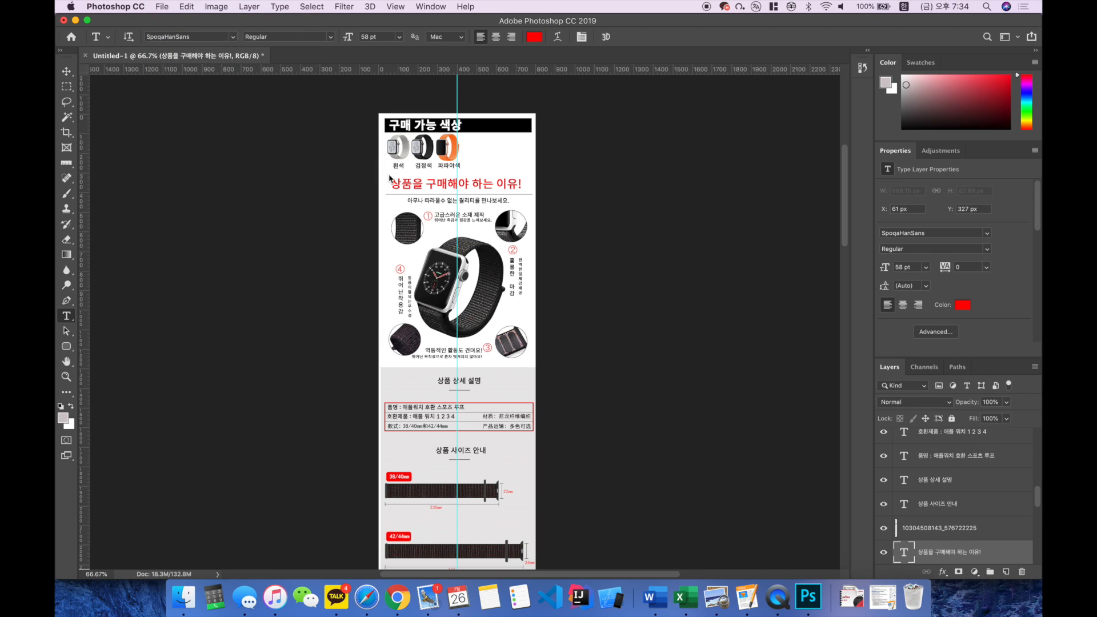
{"action": "left_click", "coordinate": [548, 127]}
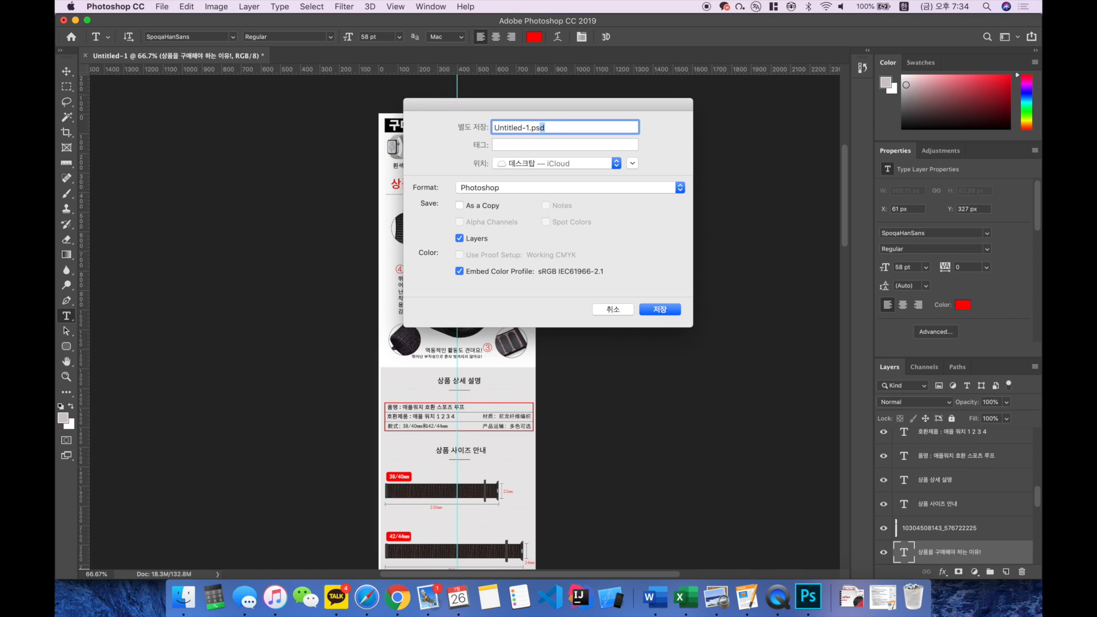
{"action": "left_click", "coordinate": [536, 197]}
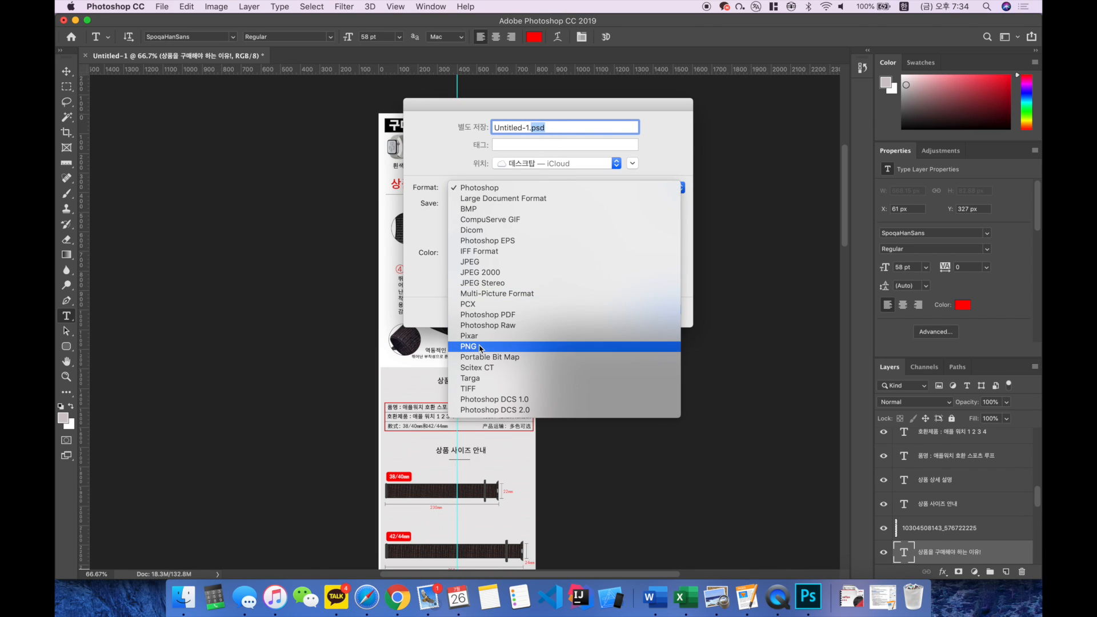
{"action": "left_click", "coordinate": [479, 262]}
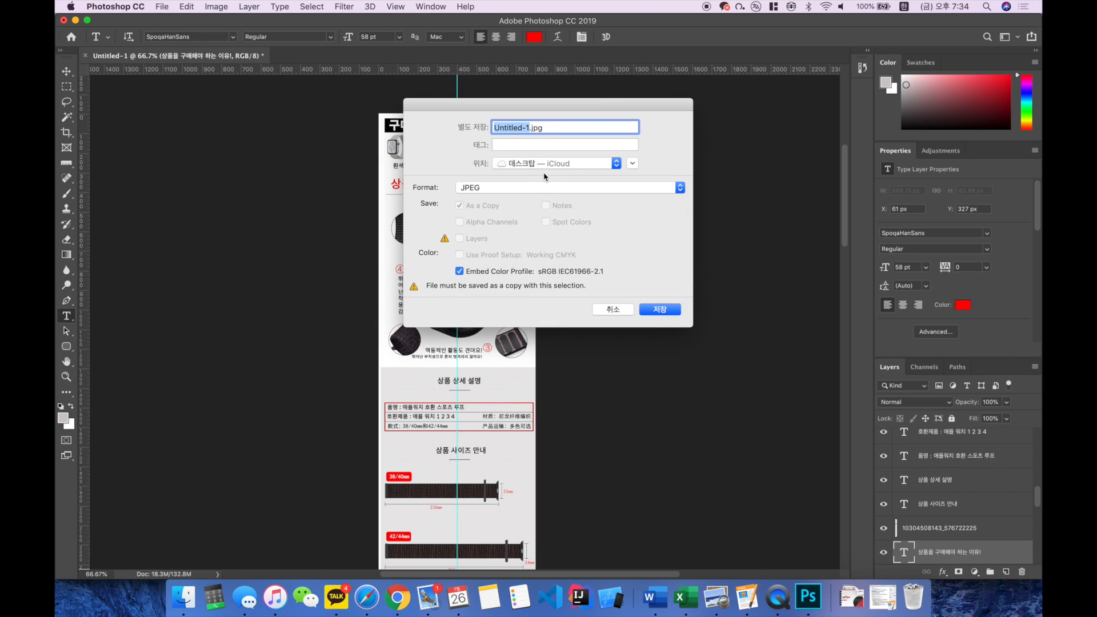
{"action": "left_click", "coordinate": [468, 187]}
{"action": "left_click", "coordinate": [524, 110]}
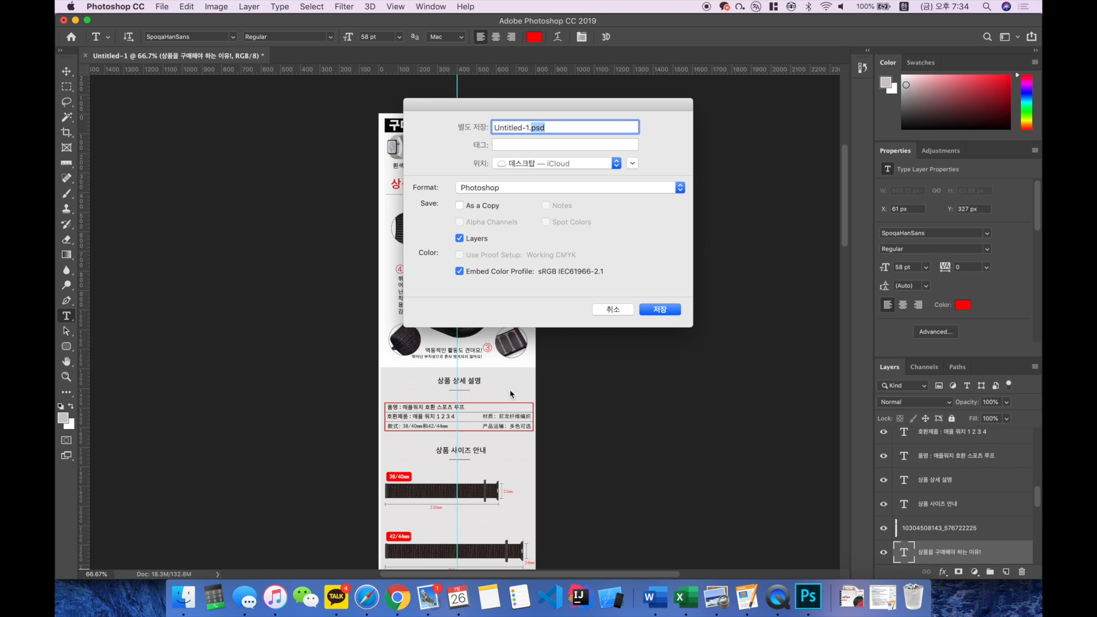
{"action": "left_click", "coordinate": [604, 312]}
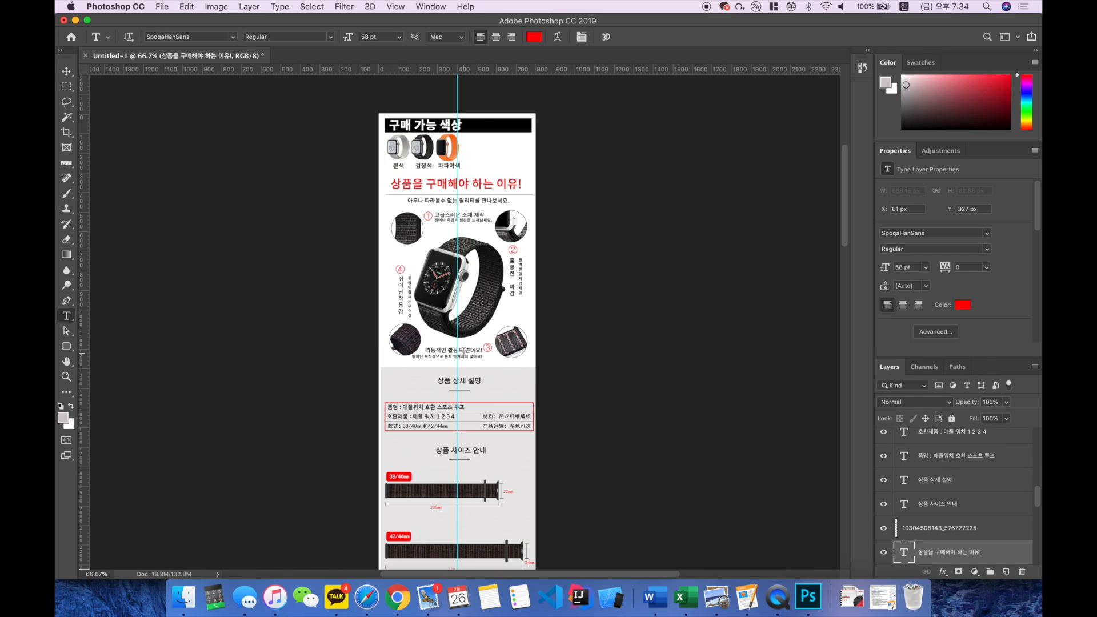
Step: Open the text of feature captions 3 and 4 around the watch for editing, and leave it without changes
{"action": "left_click", "coordinate": [472, 355]}
{"action": "key", "text": "super+a"}
{"action": "key", "text": "super+equal"}
{"action": "key", "text": "super+equal"}
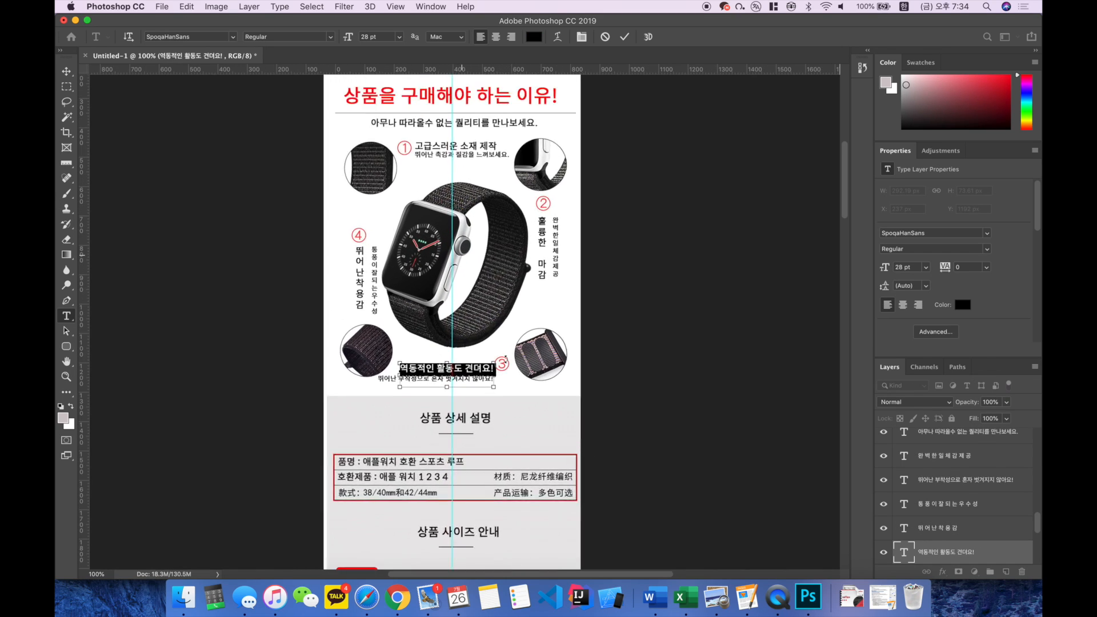
{"action": "key", "text": "Escape"}
{"action": "left_click", "coordinate": [278, 215]}
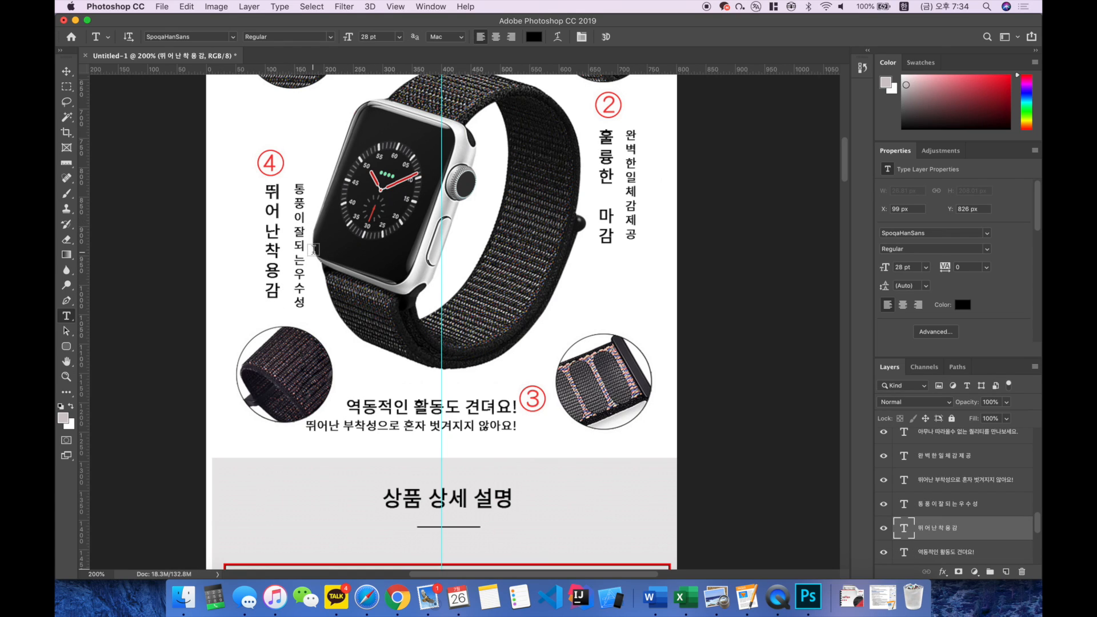
Step: Save the layered page to the desktop in Photoshop format as 1688애플워치밴드편집원본.psd
{"action": "left_click", "coordinate": [166, 6]}
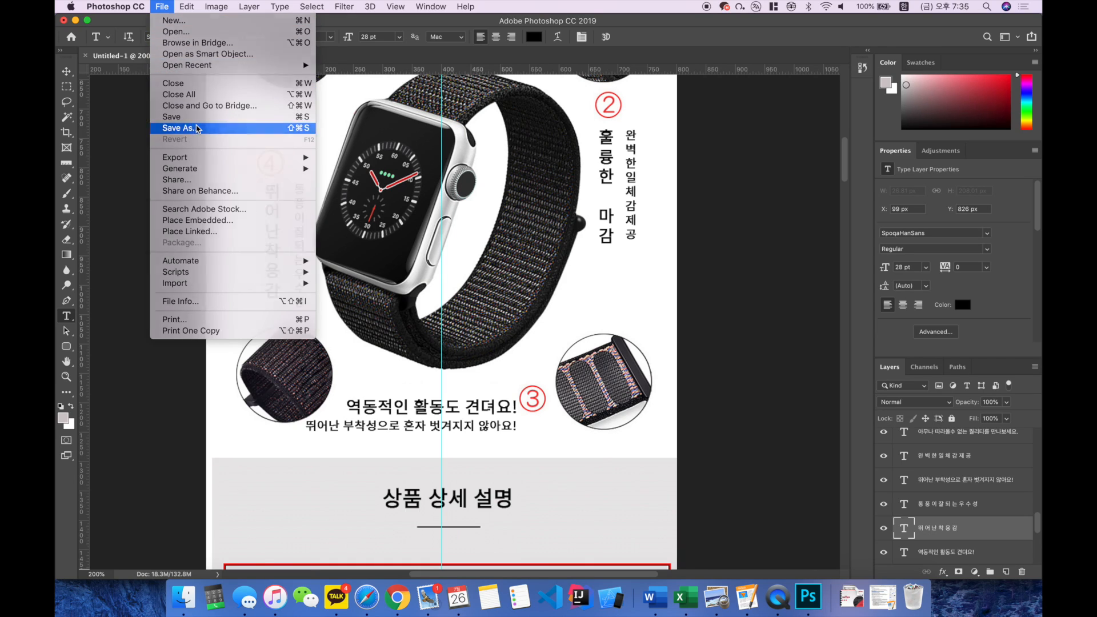
{"action": "left_click", "coordinate": [197, 128]}
{"action": "key", "text": "BackSpace"}
{"action": "type", "text": "1688"}
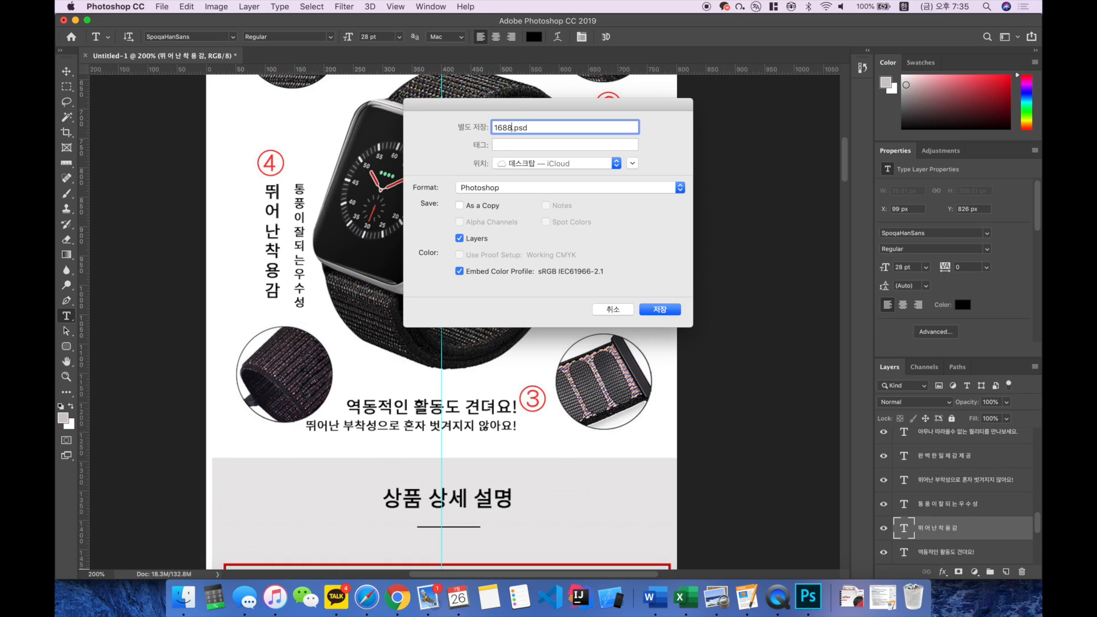
{"action": "type", "text": "애플우치밴드편집ㅈㅇ"}
{"action": "key", "text": "BackSpace"}
{"action": "type", "text": "본"}
{"action": "key", "text": "Return"}
{"action": "key", "text": "Return"}
Step: Save a JPEG copy of the page to the desktop as 1688애플워치밴드편집원본.jpg
{"action": "left_click", "coordinate": [162, 6]}
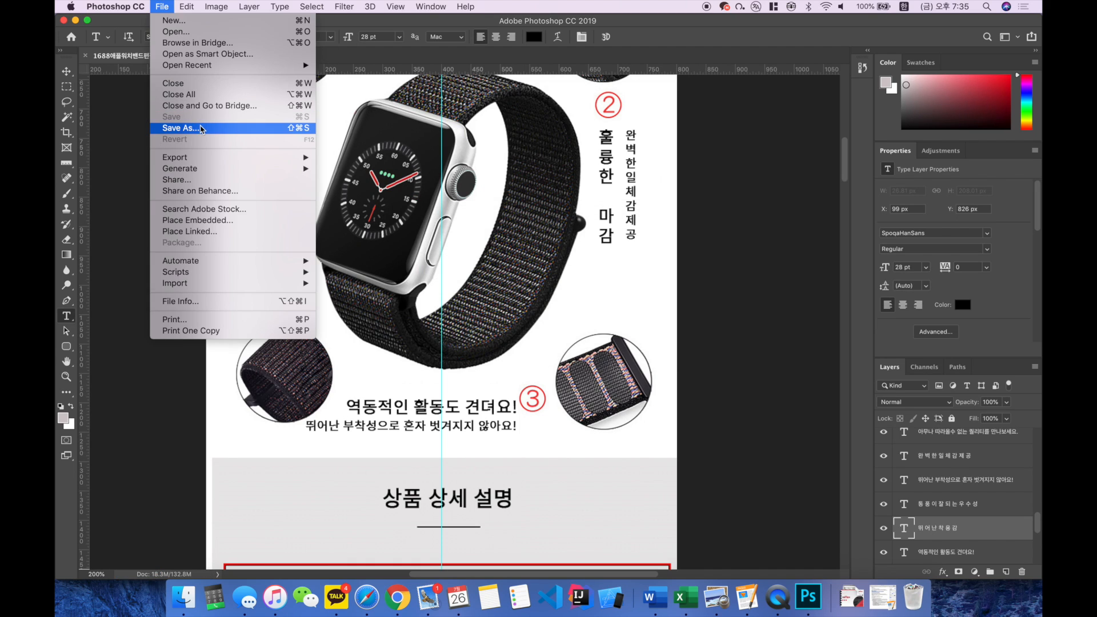
{"action": "left_click", "coordinate": [194, 123]}
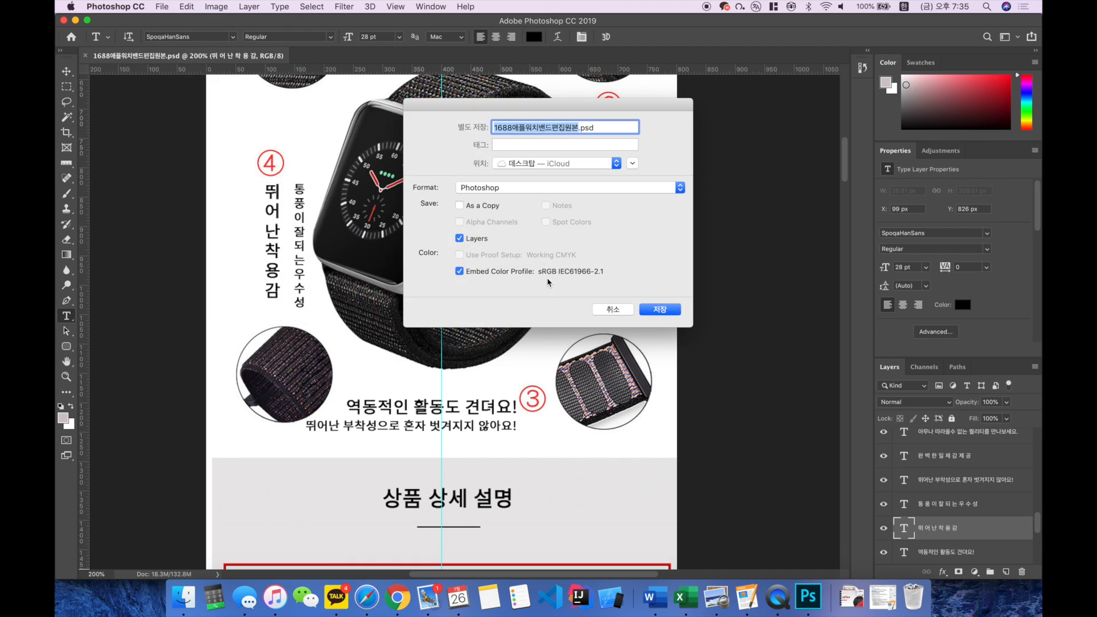
{"action": "left_click", "coordinate": [549, 186]}
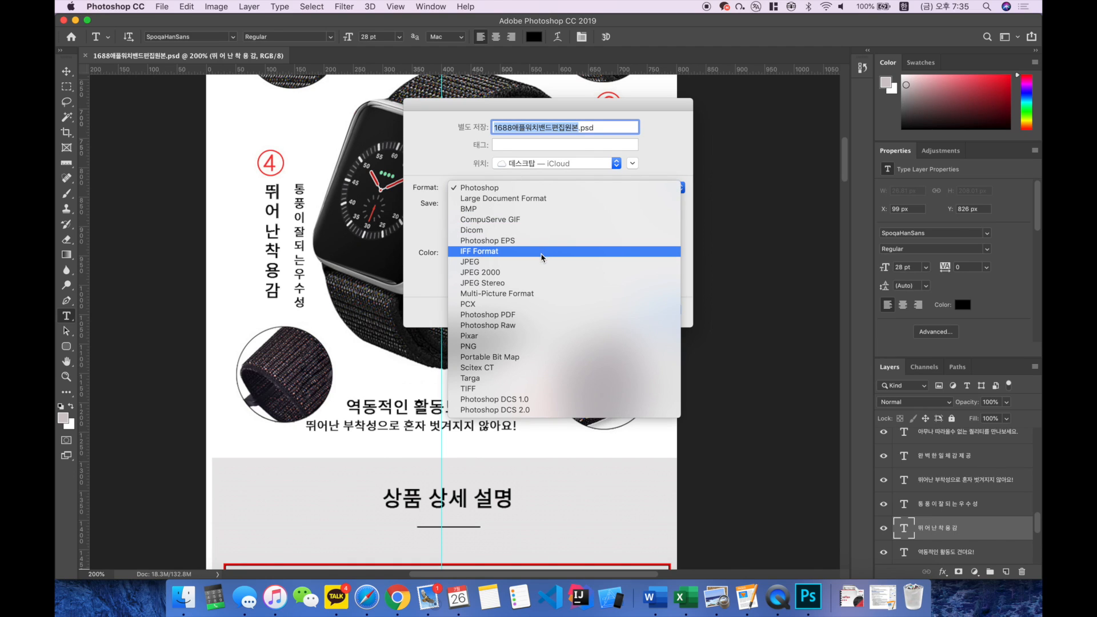
{"action": "left_click", "coordinate": [540, 261]}
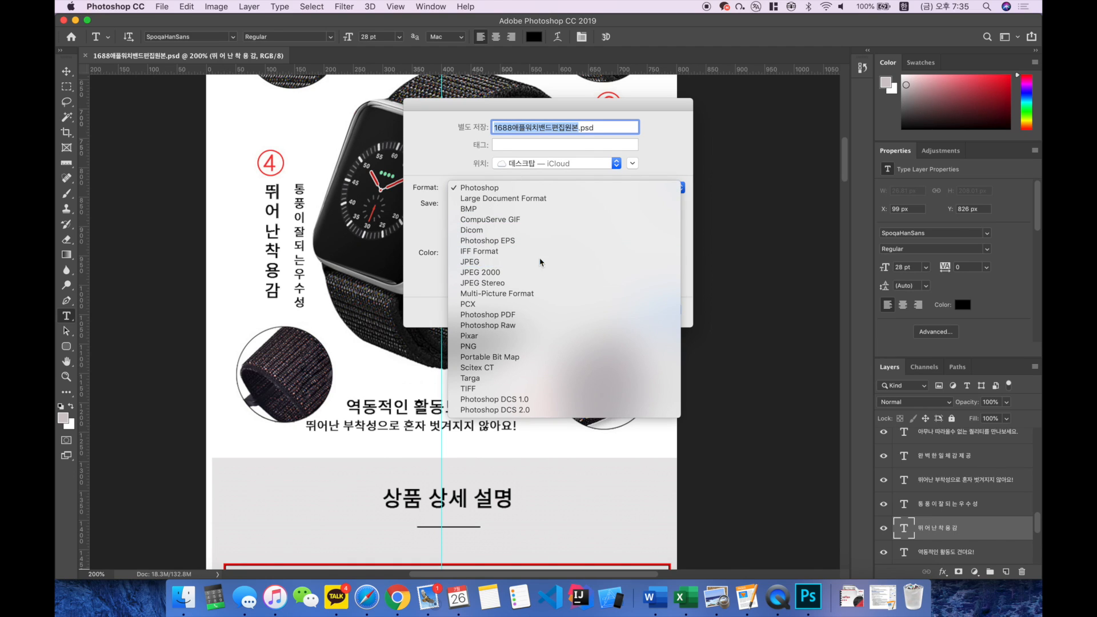
{"action": "key", "text": "Return"}
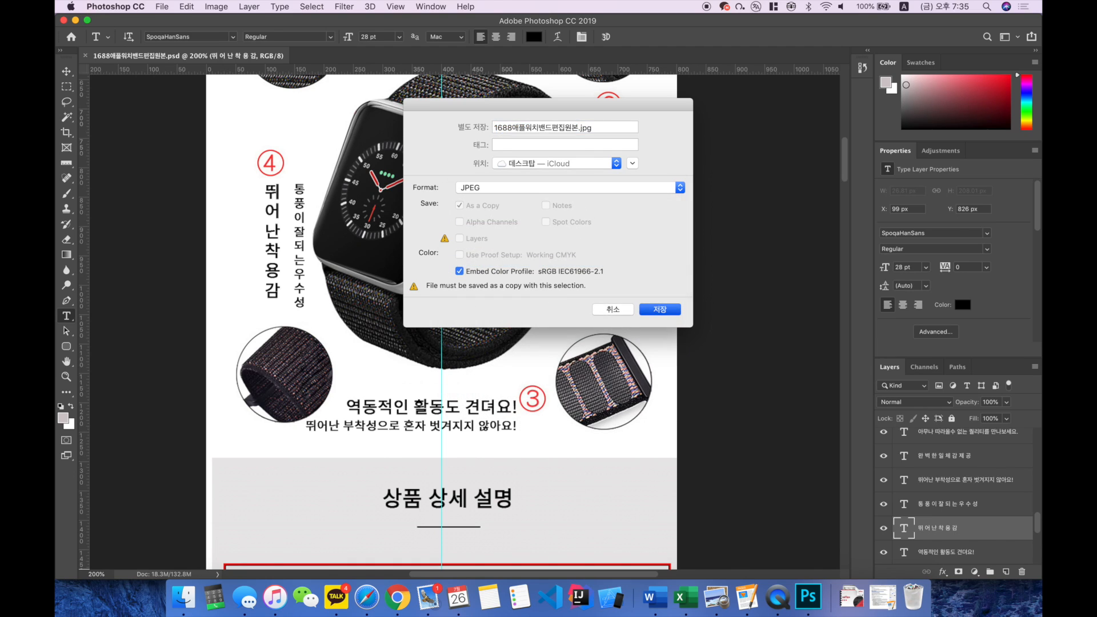
{"action": "key", "text": "Return"}
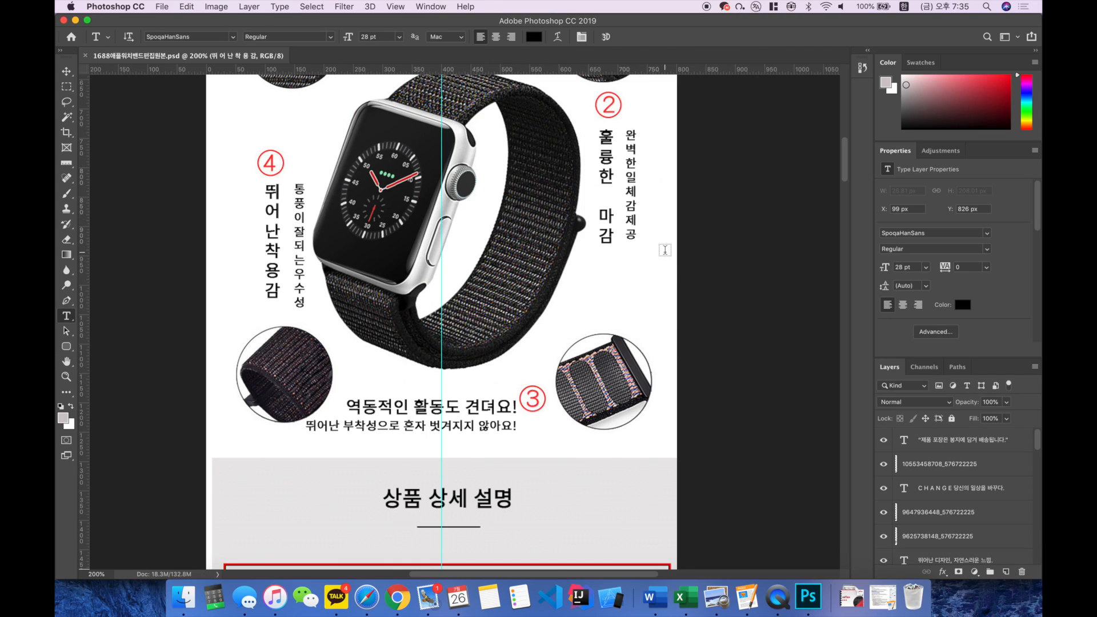
Step: Open 1688애플워치밴드편집원본.jpg from the desktop in Preview and look through the whole page
{"action": "key", "text": "F11"}
{"action": "double_click", "coordinate": [1002, 423]}
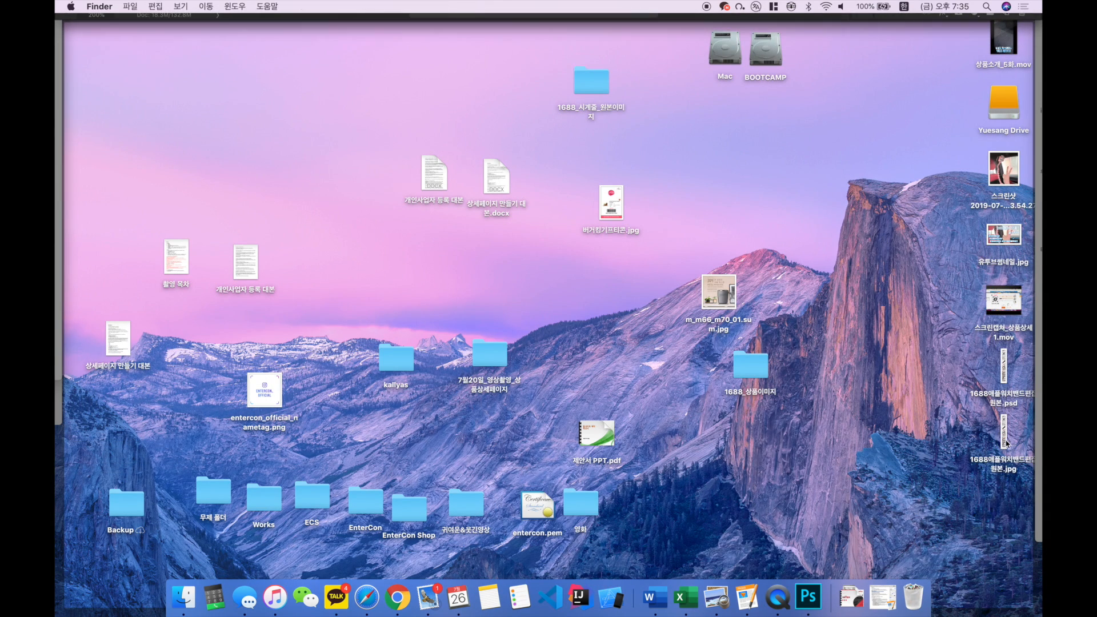
{"action": "scroll", "coordinate": [262, 196], "scroll_direction": "up", "scroll_amount": 10}
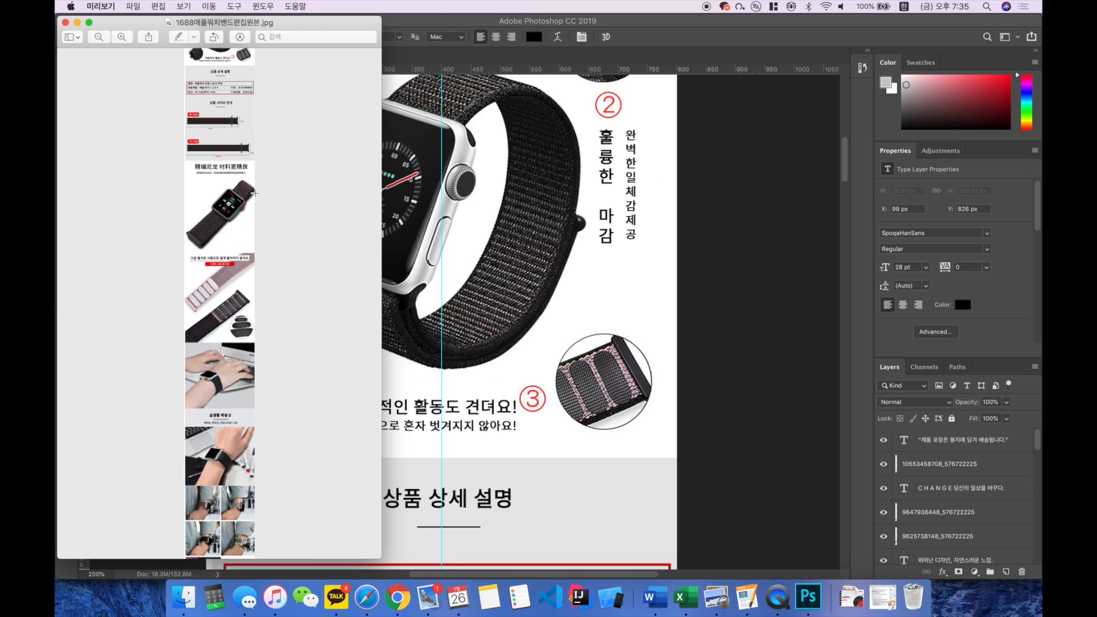
{"action": "scroll", "coordinate": [255, 193], "scroll_direction": "up", "scroll_amount": 15}
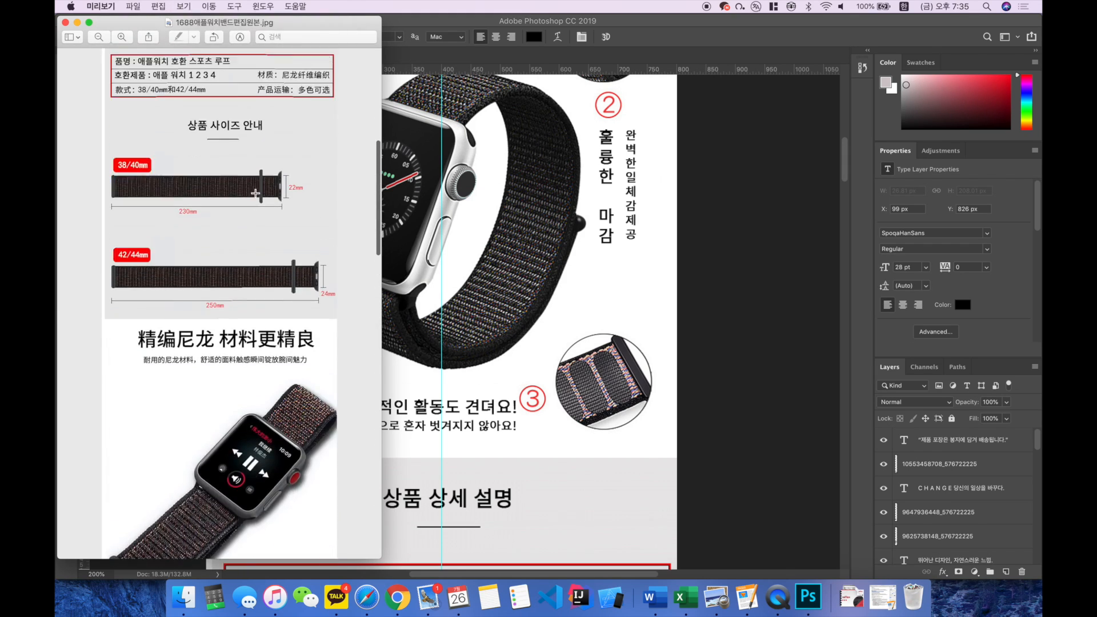
{"action": "scroll", "coordinate": [183, 207], "scroll_direction": "down", "scroll_amount": 10}
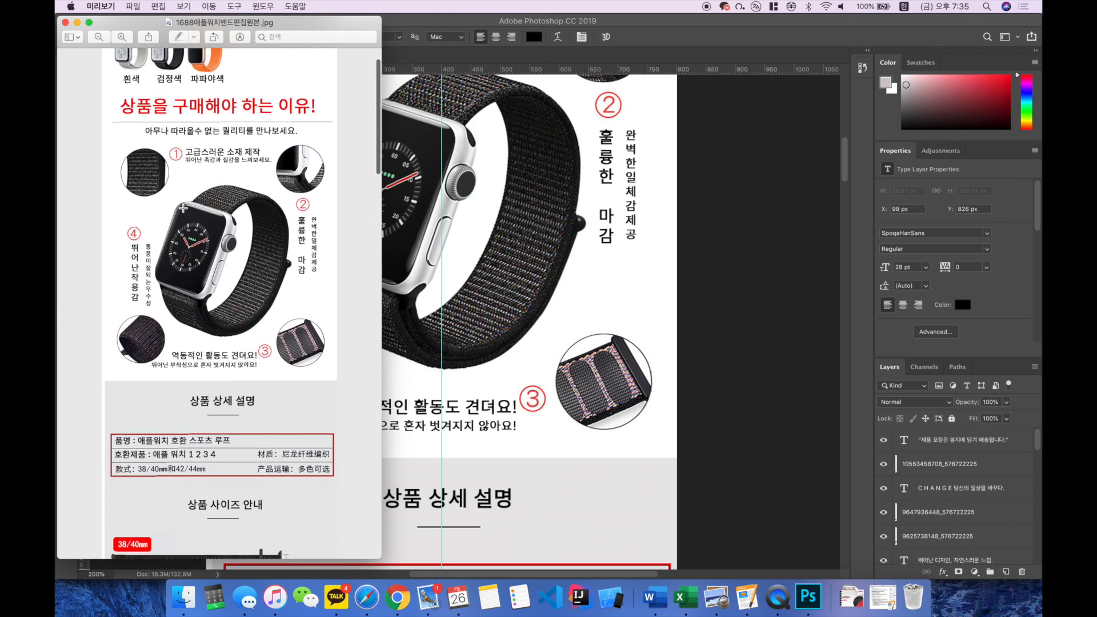
{"action": "scroll", "coordinate": [97, 202], "scroll_direction": "down", "scroll_amount": 20}
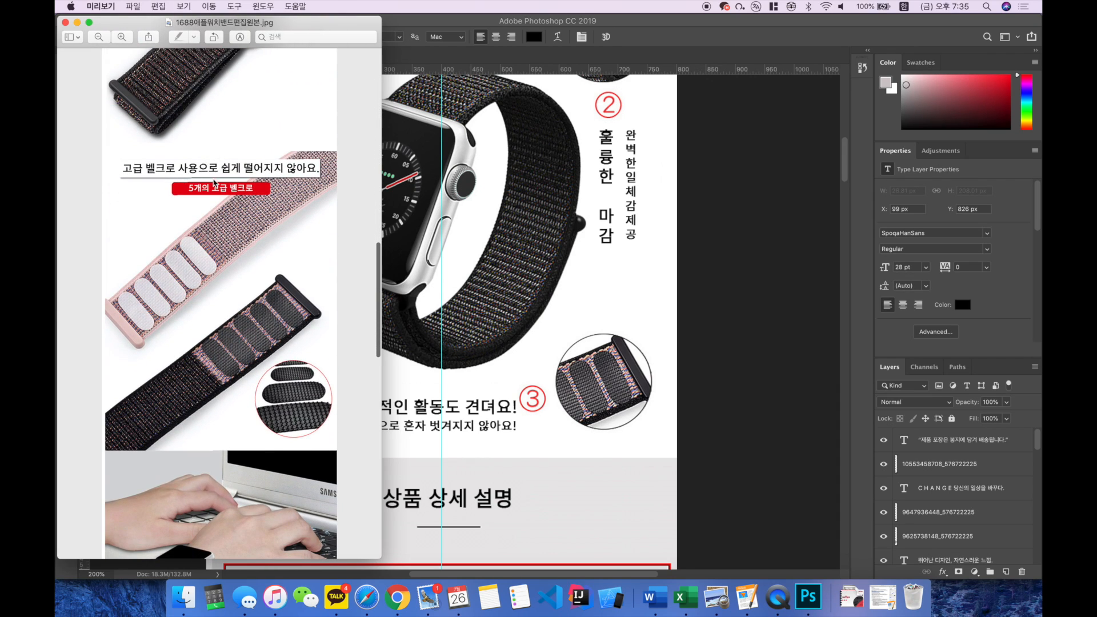
{"action": "scroll", "coordinate": [100, 213], "scroll_direction": "down", "scroll_amount": 20}
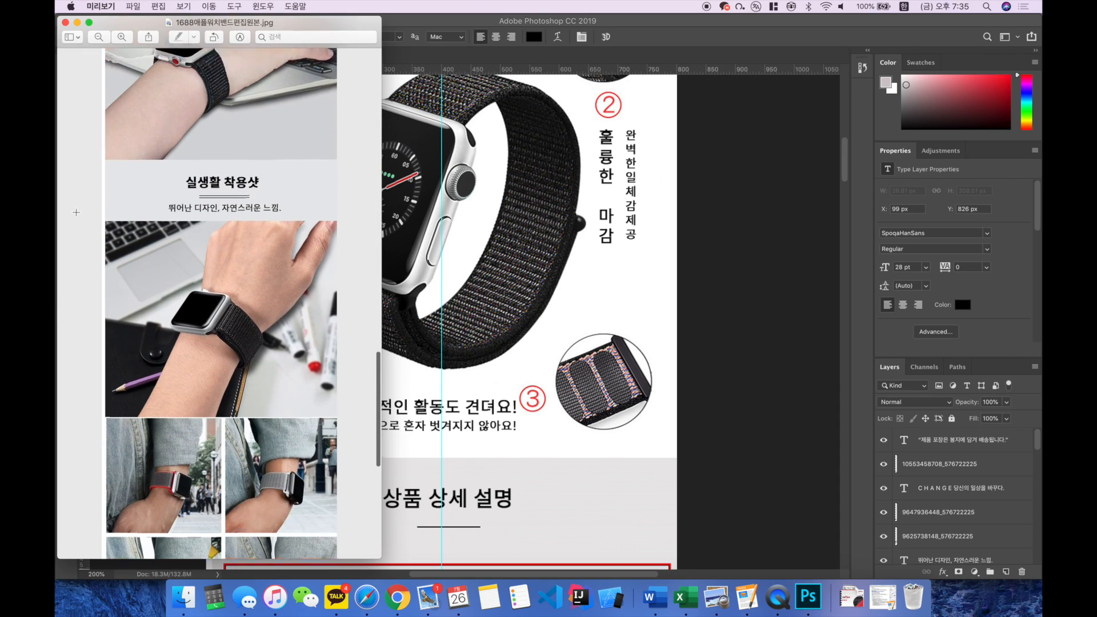
{"action": "scroll", "coordinate": [180, 204], "scroll_direction": "down", "scroll_amount": 15}
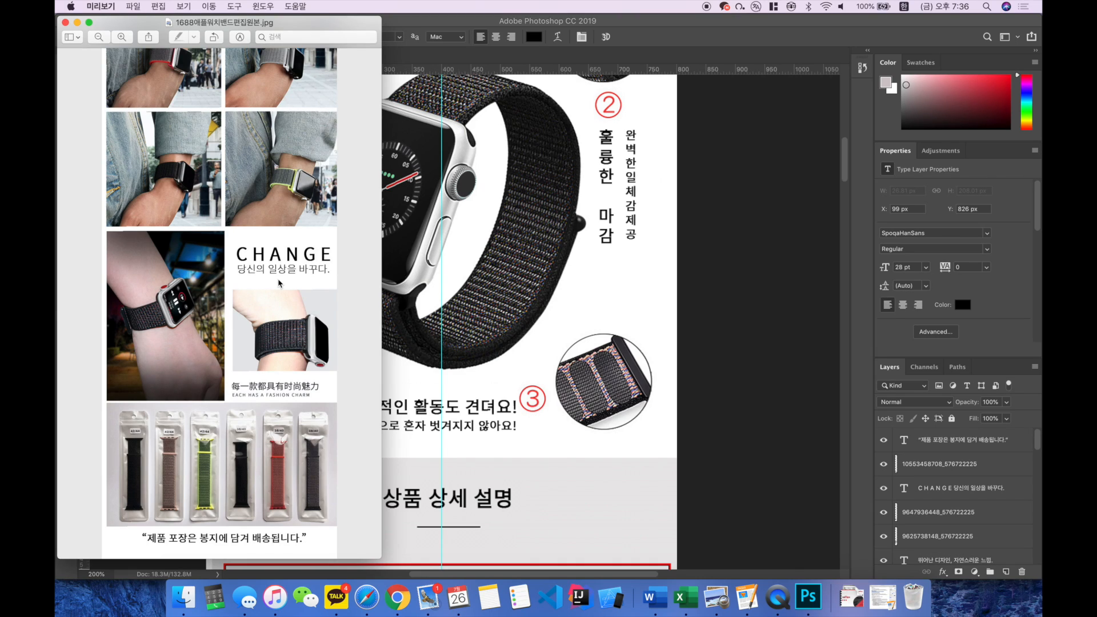
{"action": "scroll", "coordinate": [279, 283], "scroll_direction": "up", "scroll_amount": 15}
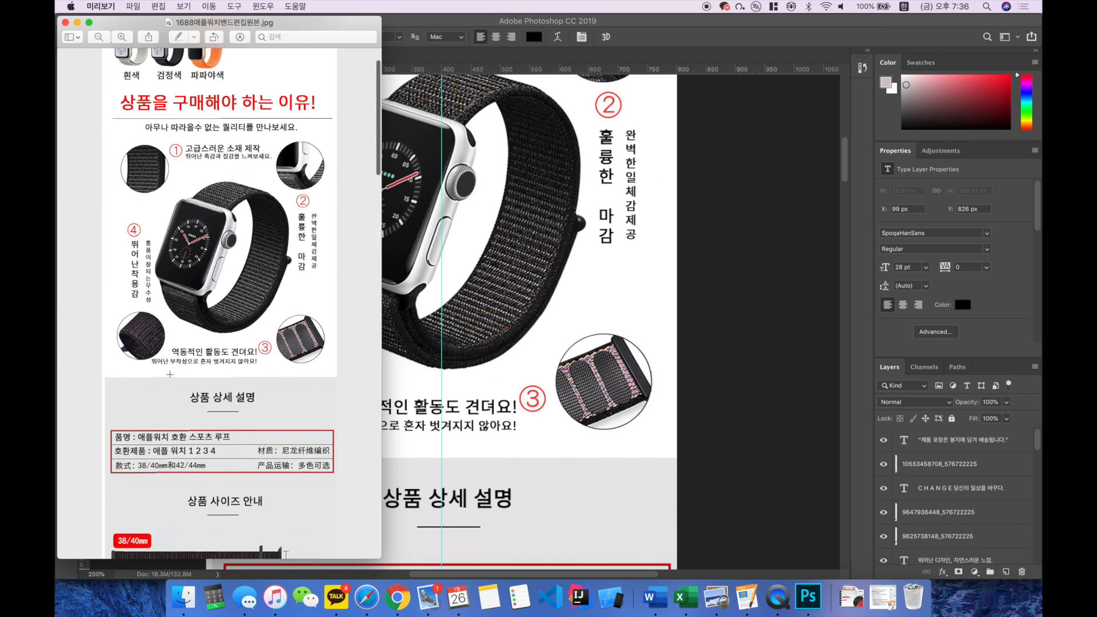